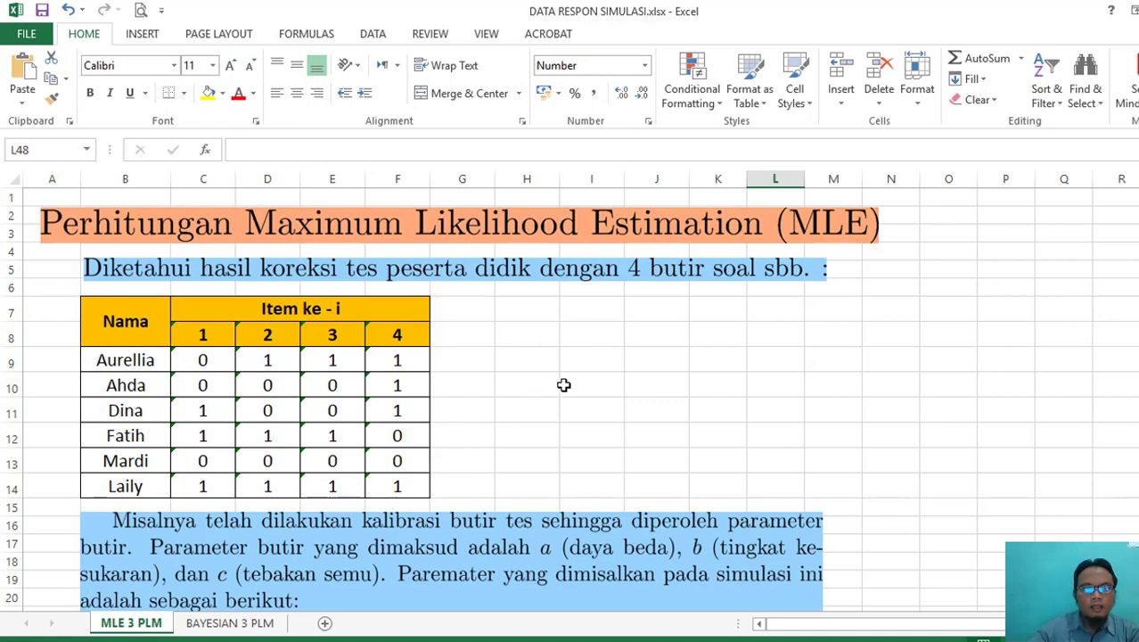
- Review the student response table and item 1's a, b and c values in the Parameter Butir table
scroll(574, 379, "down", 1)
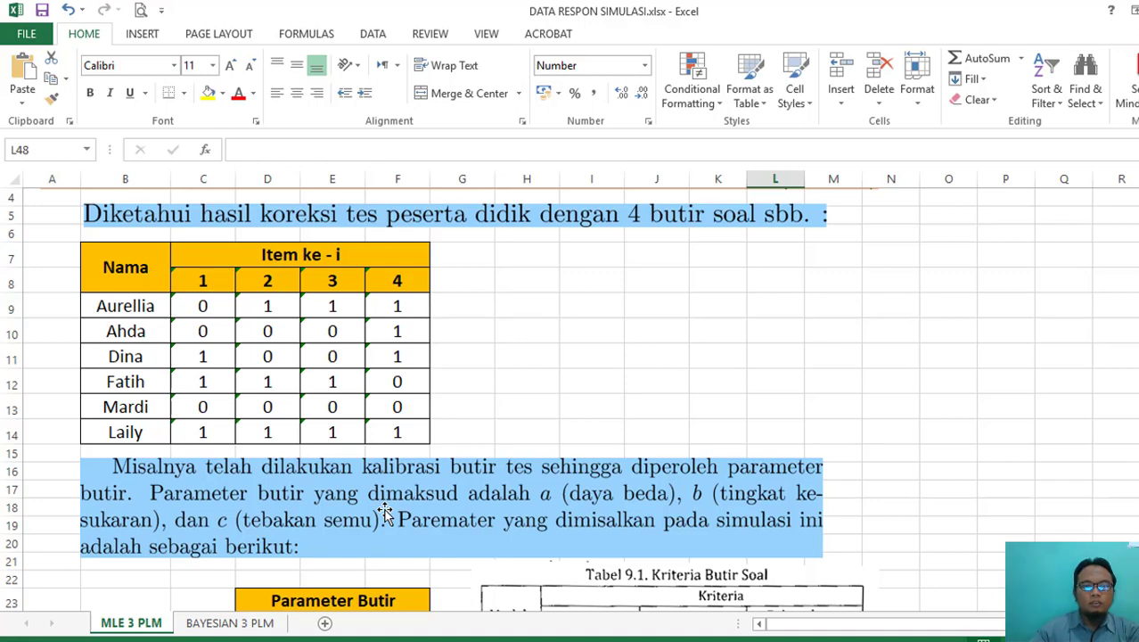
scroll(430, 502, "down", 3)
scroll(432, 499, "down", 1)
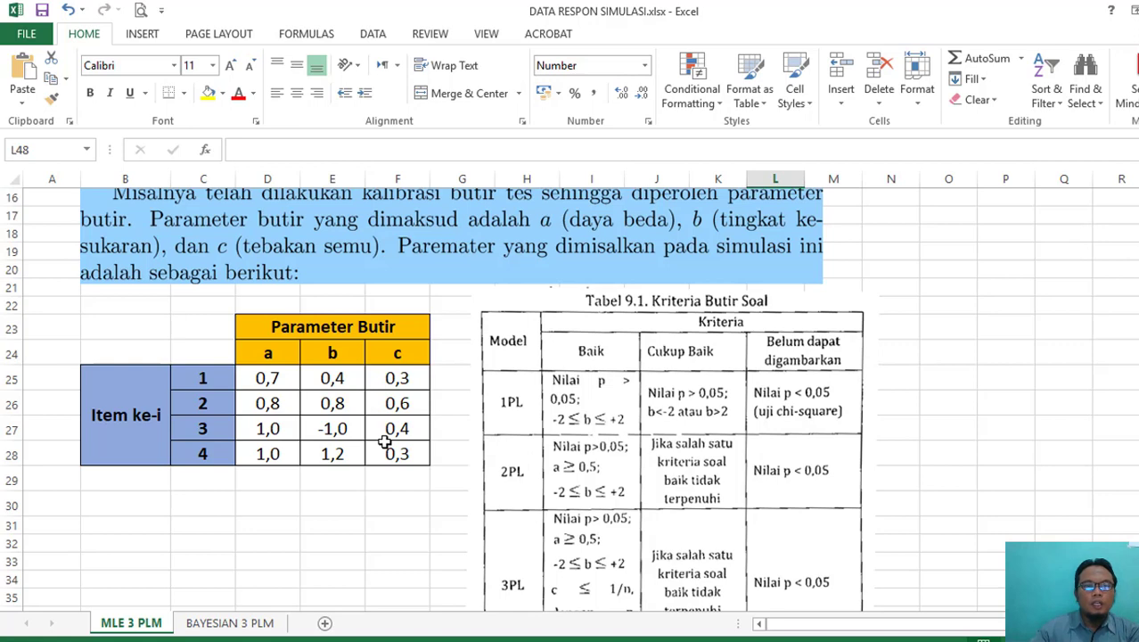
left_click(201, 384)
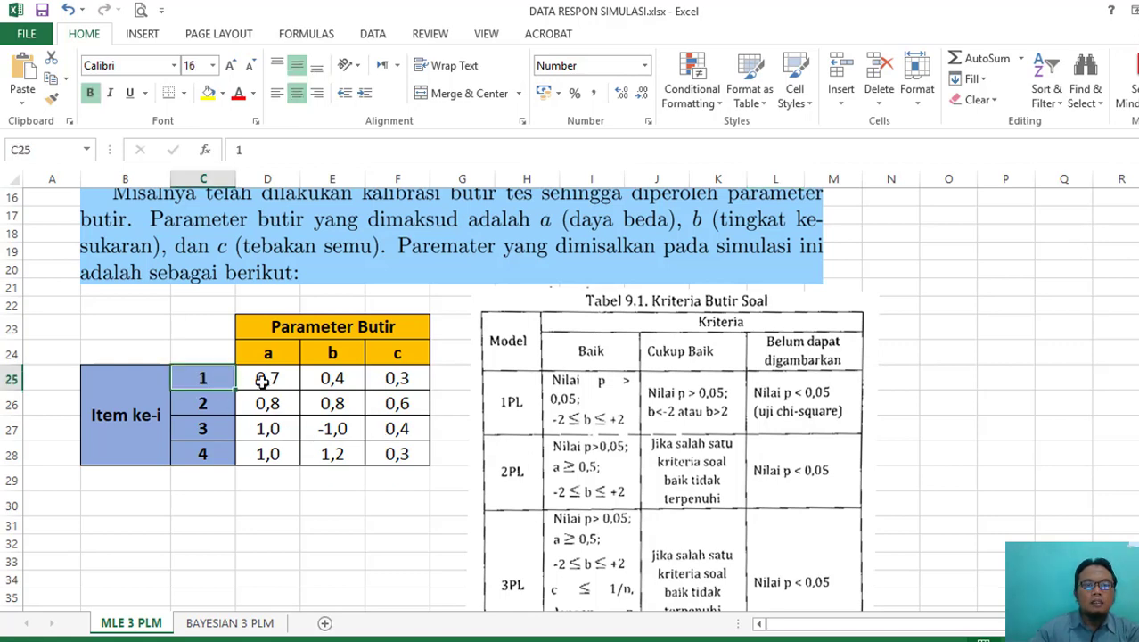
left_click(279, 382)
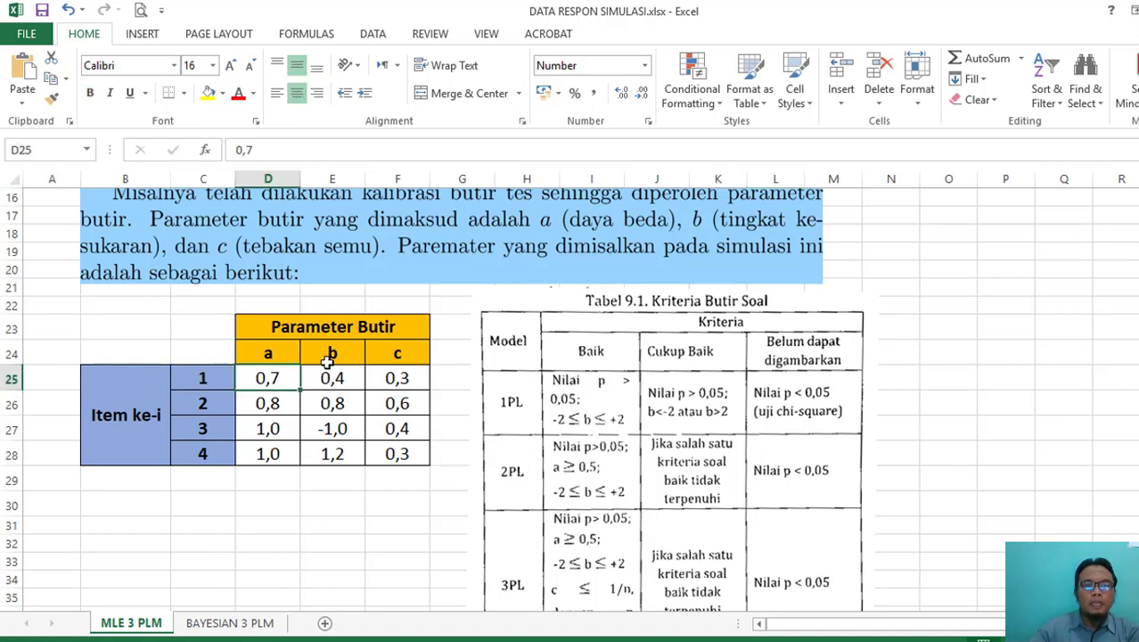
left_click(332, 383)
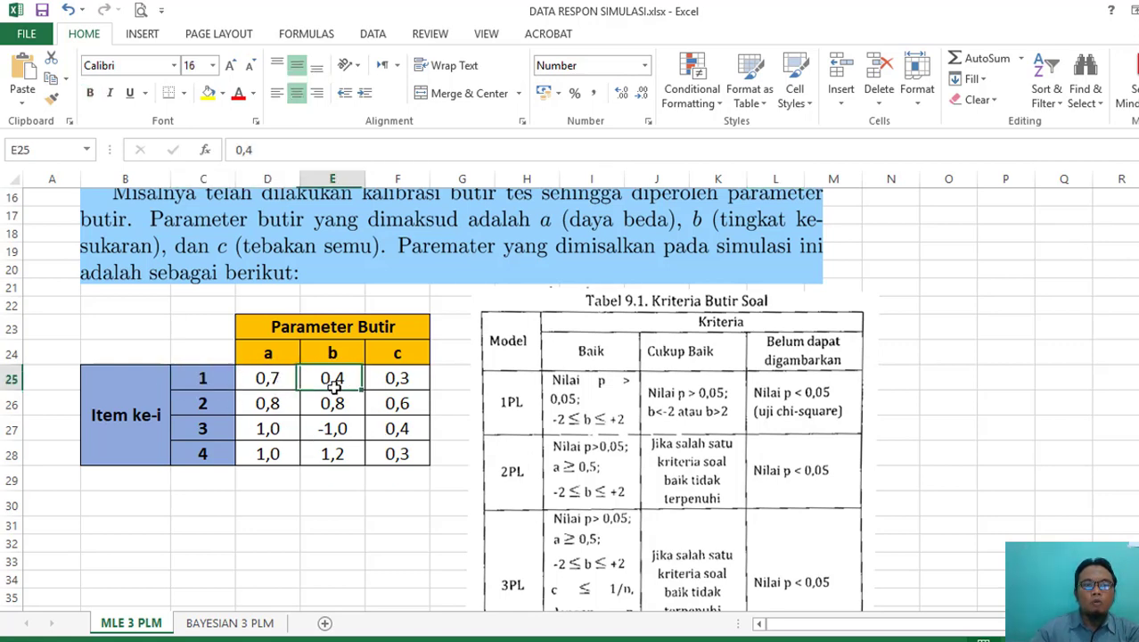
left_click(396, 378)
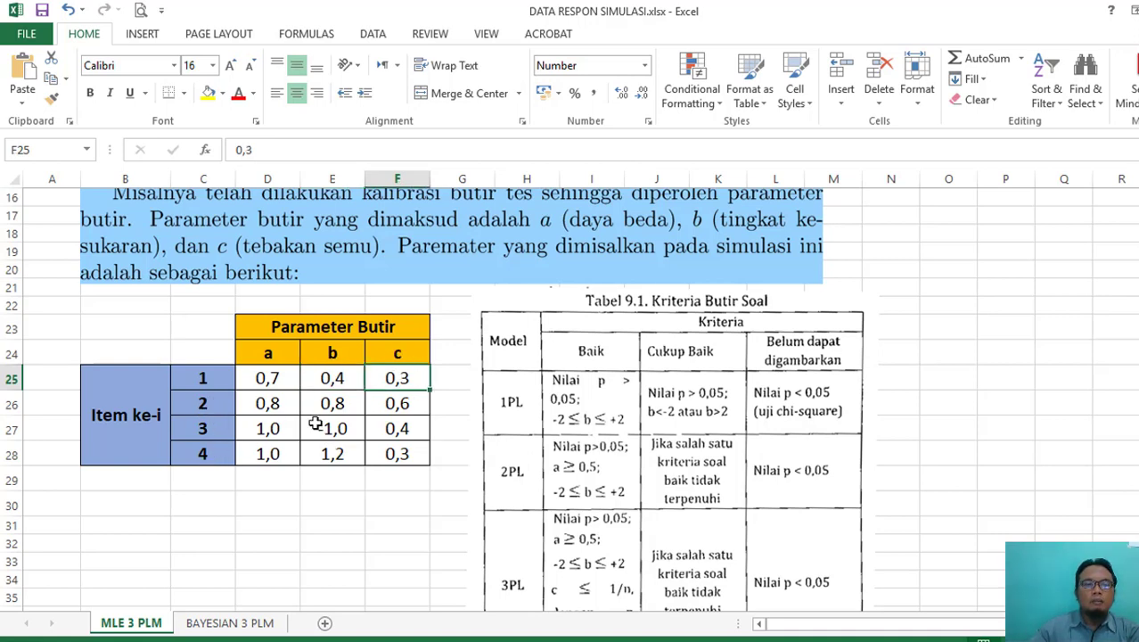
- Go through the a, b and c parameter columns for all four items in the Parameter Butir table
left_click(265, 385)
left_click(268, 401)
left_click(269, 433)
left_click(267, 456)
left_click(267, 378)
left_click(267, 403)
left_click(268, 436)
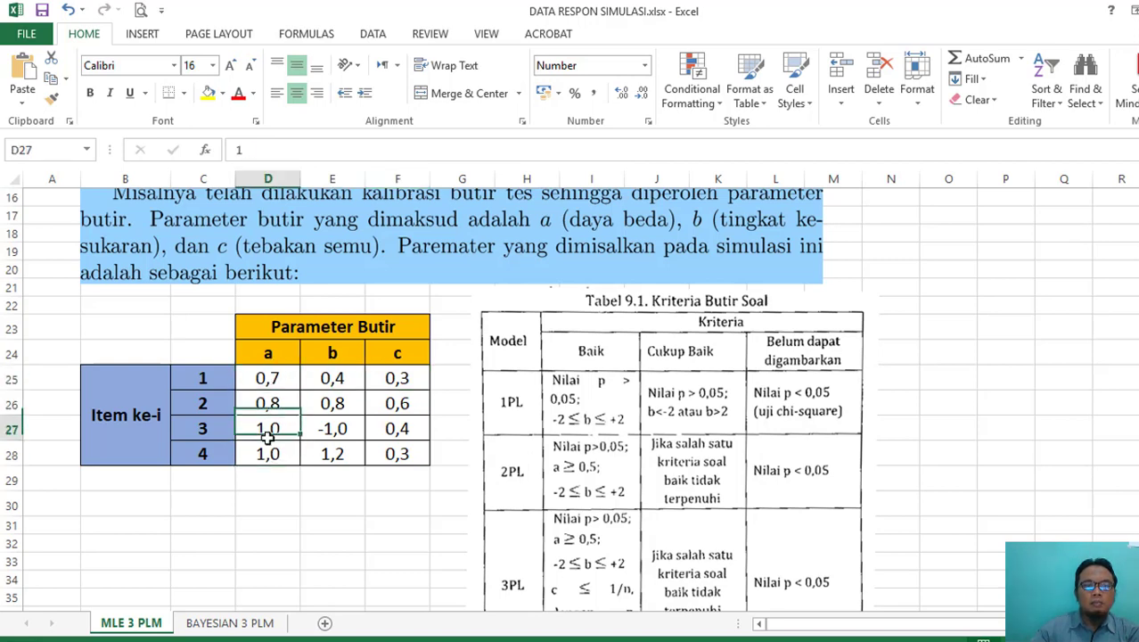
left_click(328, 457)
left_click(328, 431)
left_click(339, 401)
left_click(343, 379)
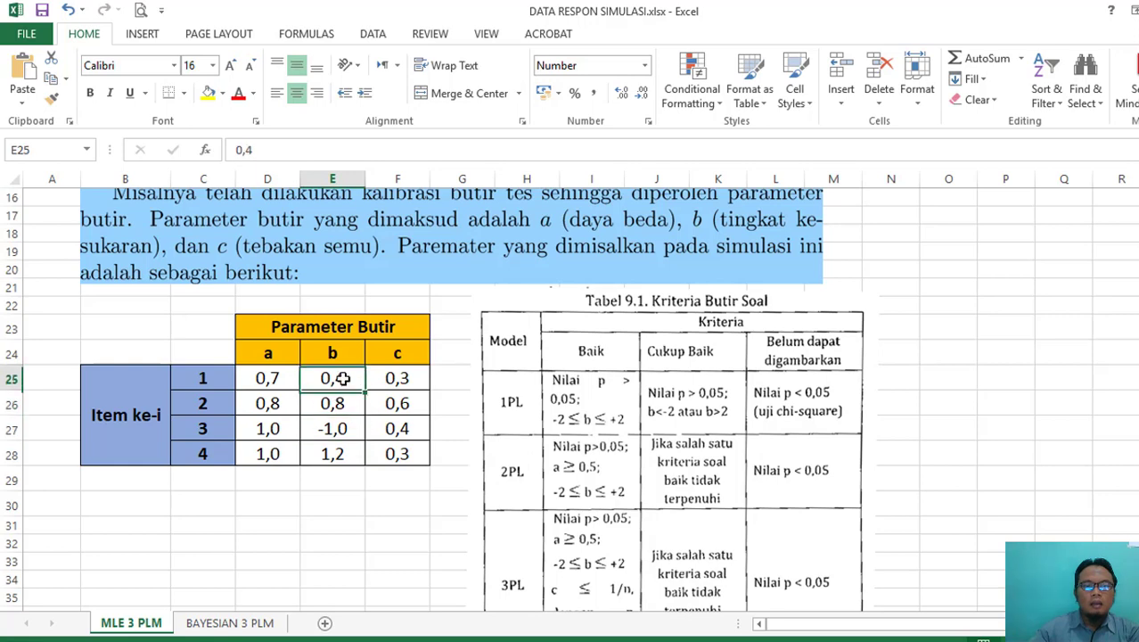
left_click(398, 378)
left_click(399, 403)
left_click(397, 431)
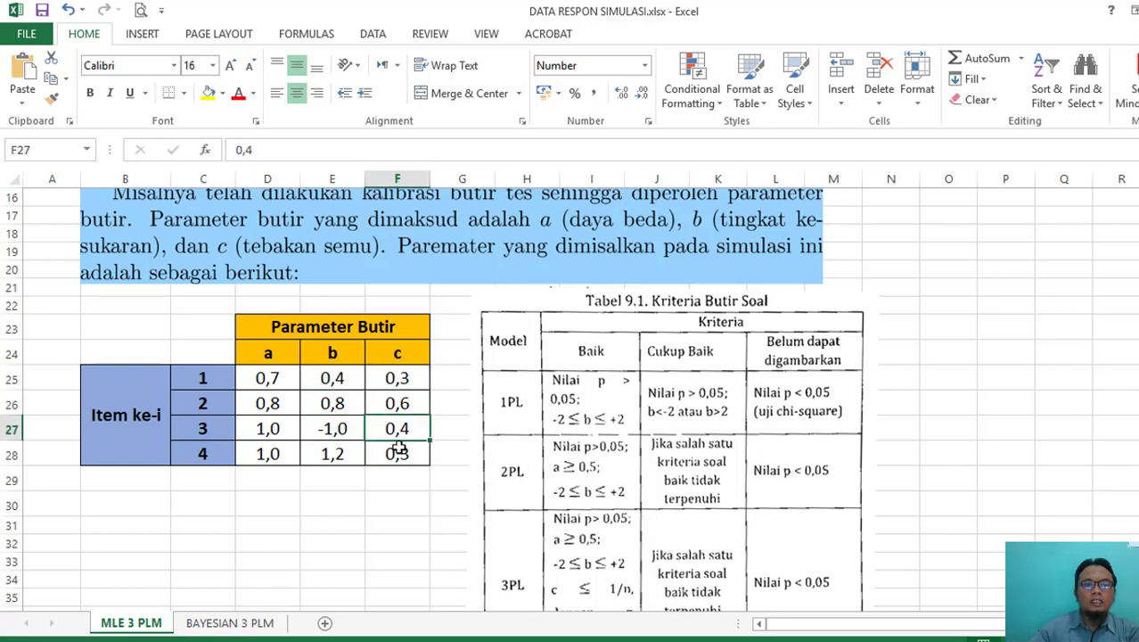
left_click(397, 451)
left_click(321, 453)
left_click(289, 452)
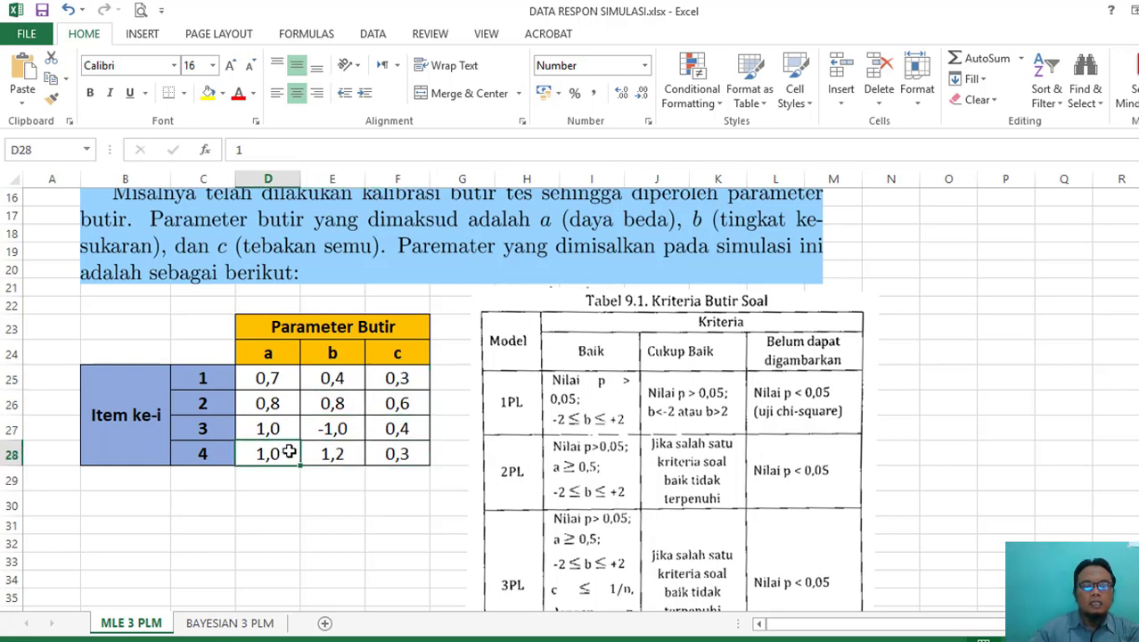
- Compare the c parameters of items 1 to 4 with the 3PL criteria in Tabel 9.1
scroll(464, 428, "down", 2)
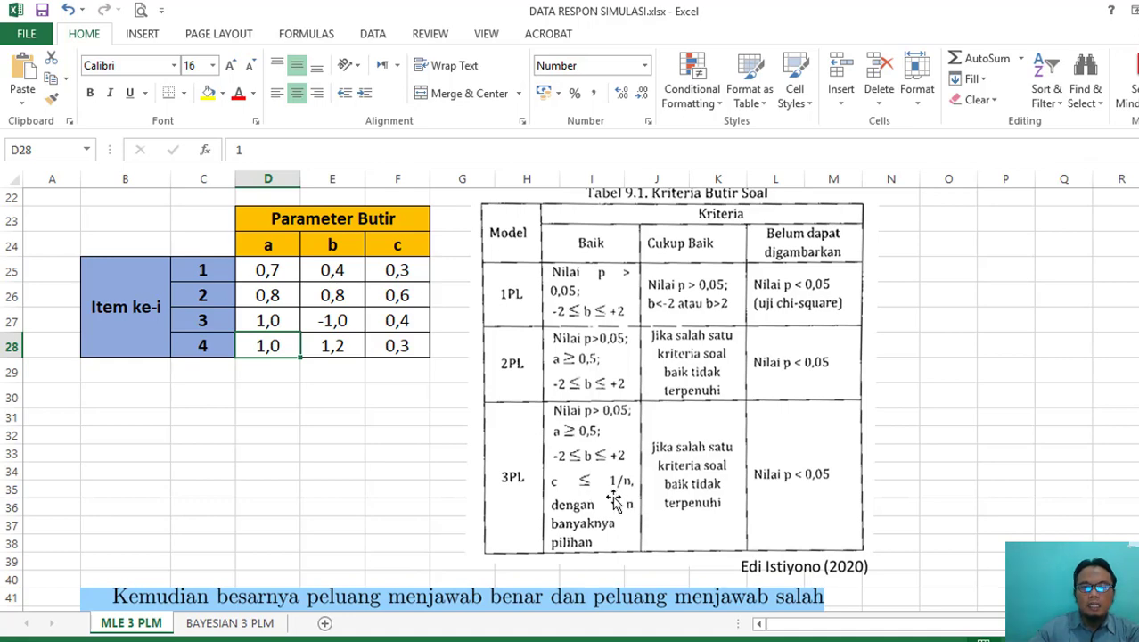
left_click(417, 271)
left_click(406, 295)
left_click(406, 321)
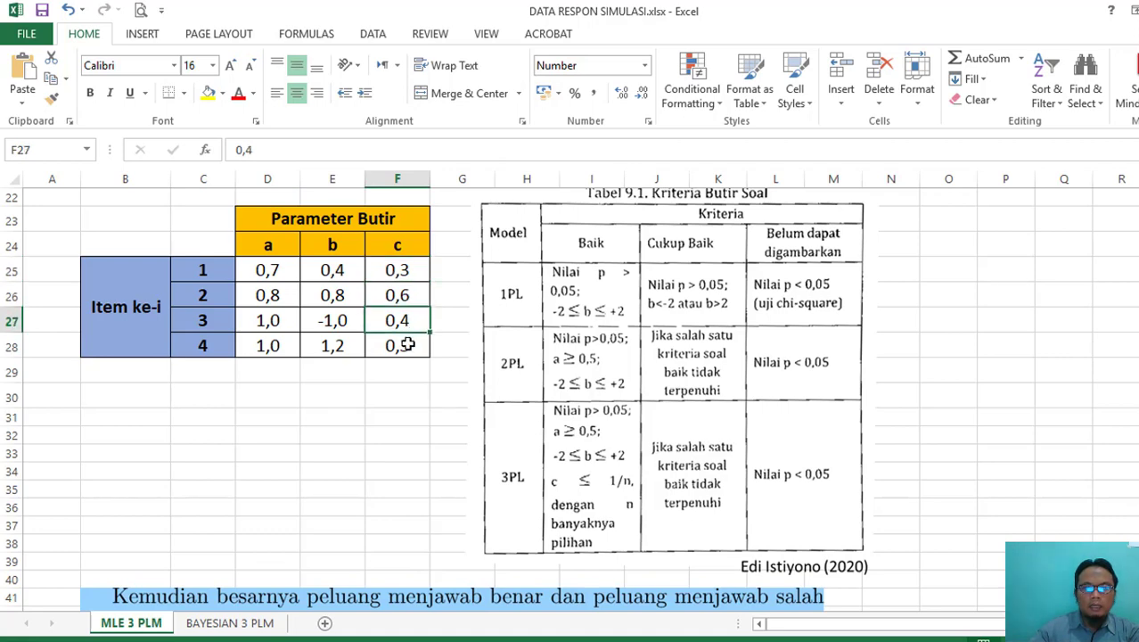
left_click(405, 347)
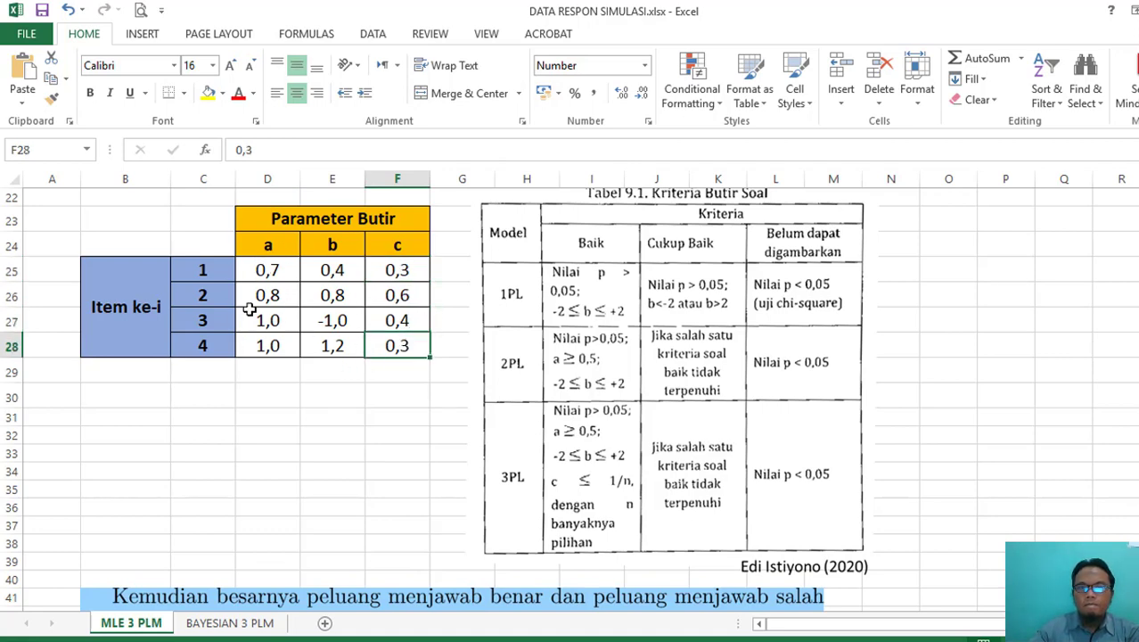
- Read the 3-PLM probability section and inspect the θ column from its first to its last ability level
scroll(313, 307, "up", 1)
scroll(312, 312, "down", 3)
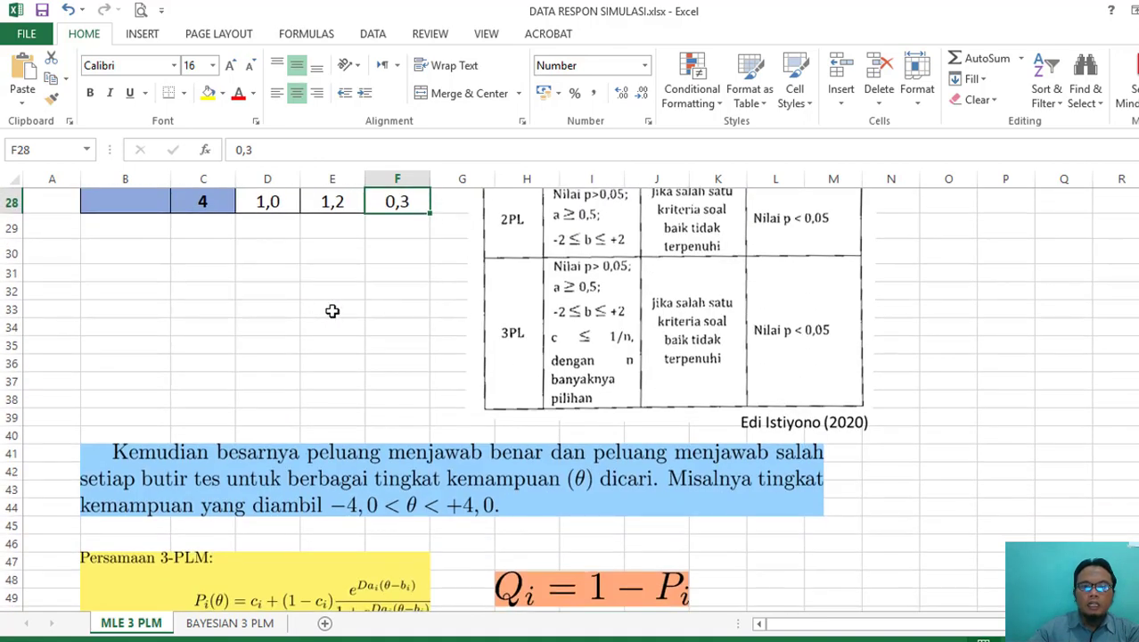
scroll(387, 323, "down", 2)
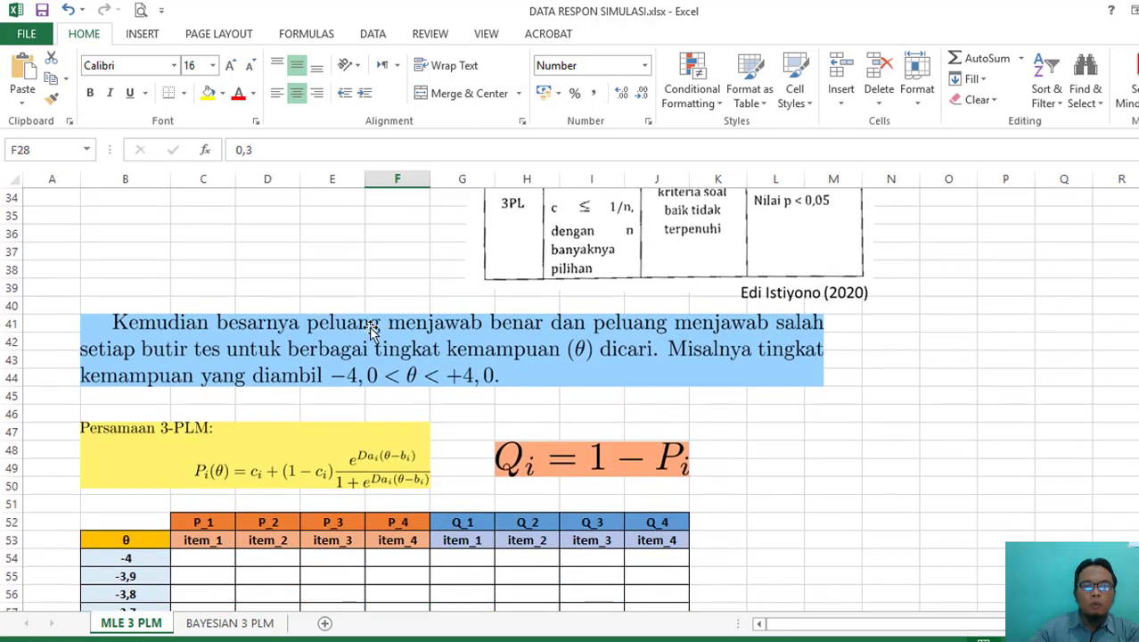
scroll(285, 504, "down", 1)
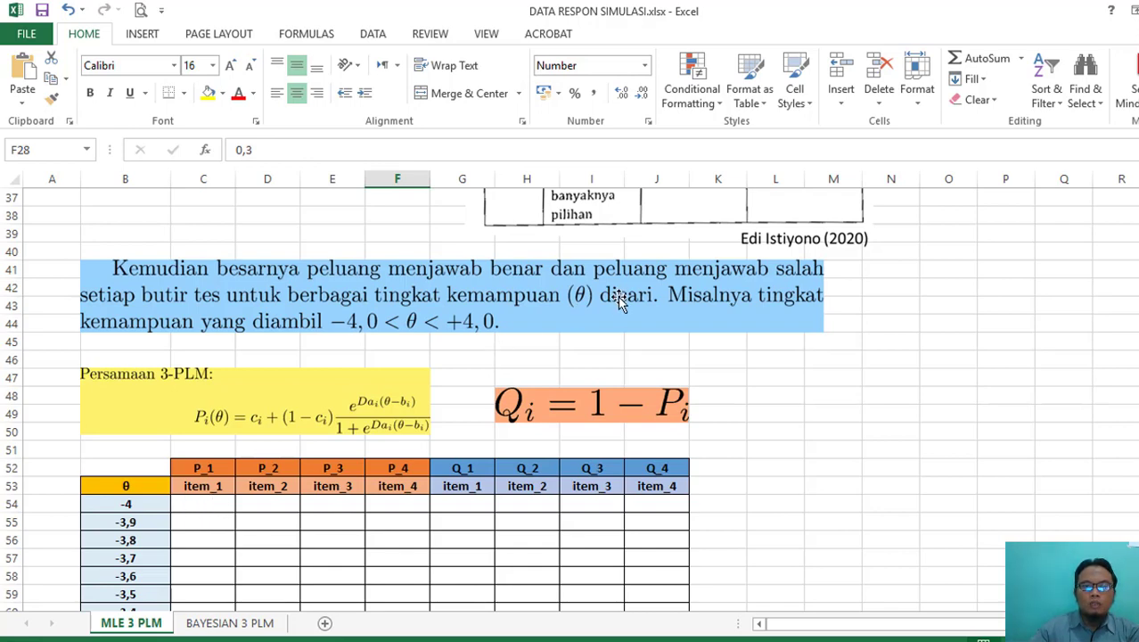
scroll(177, 497, "down", 1)
scroll(147, 303, "down", 4)
left_click(147, 287)
scroll(148, 428, "down", 14)
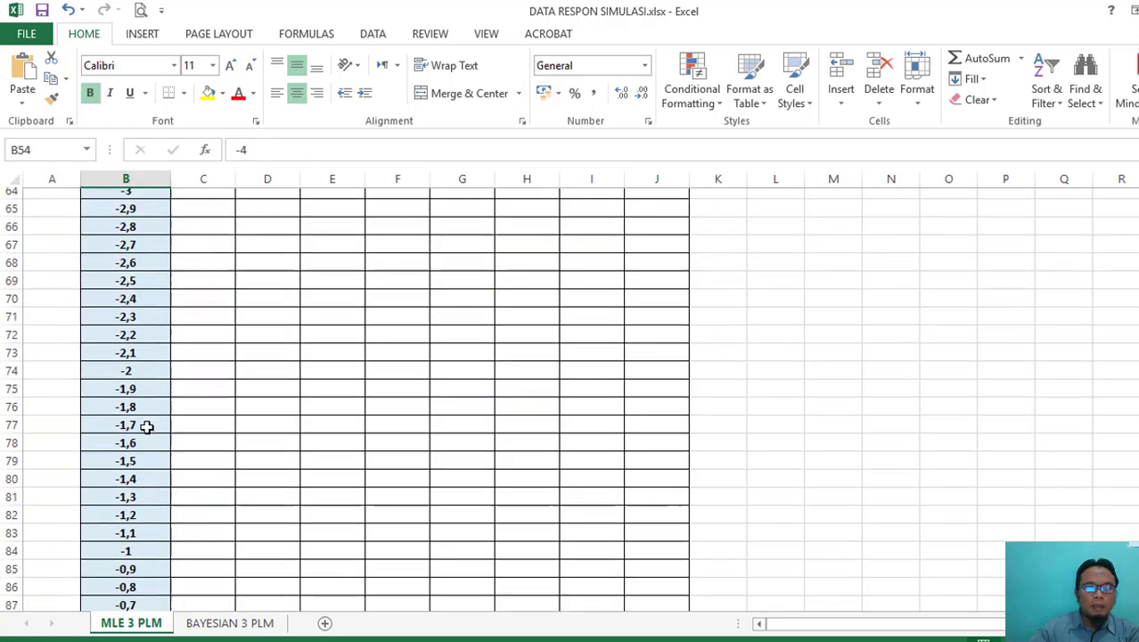
scroll(147, 432, "down", 10)
left_click(145, 431)
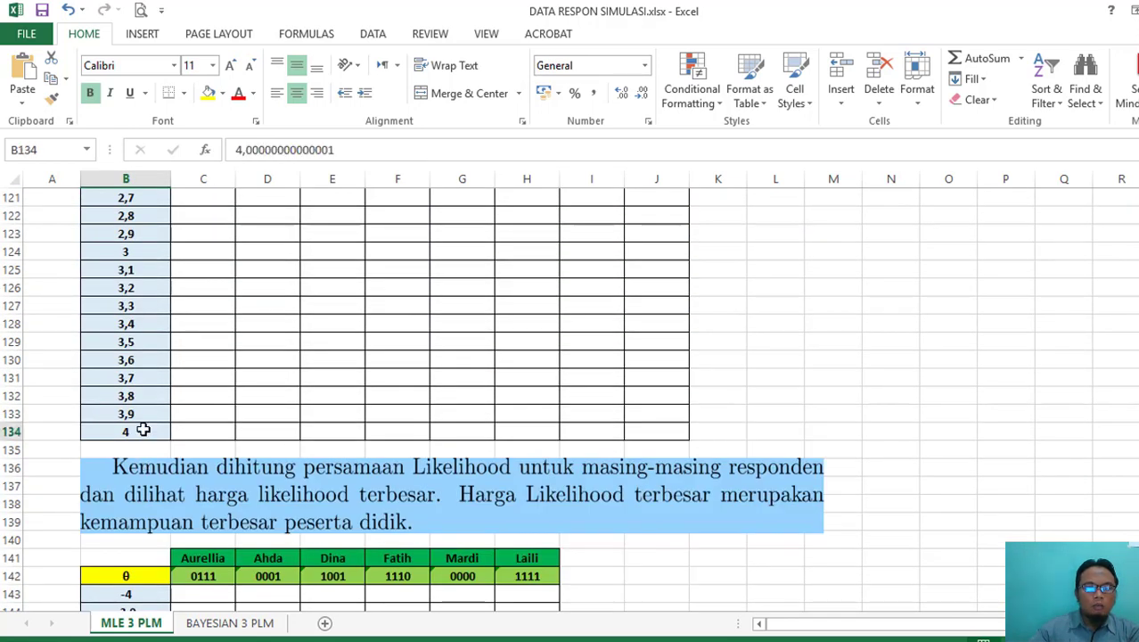
scroll(324, 376, "up", 20)
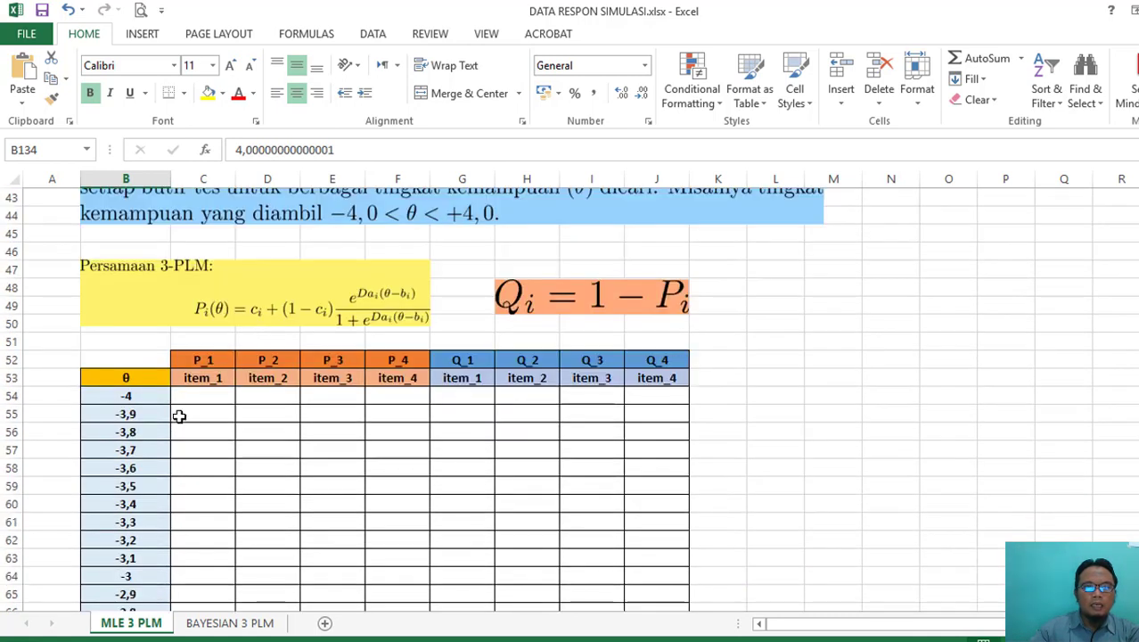
scroll(325, 325, "up", 2)
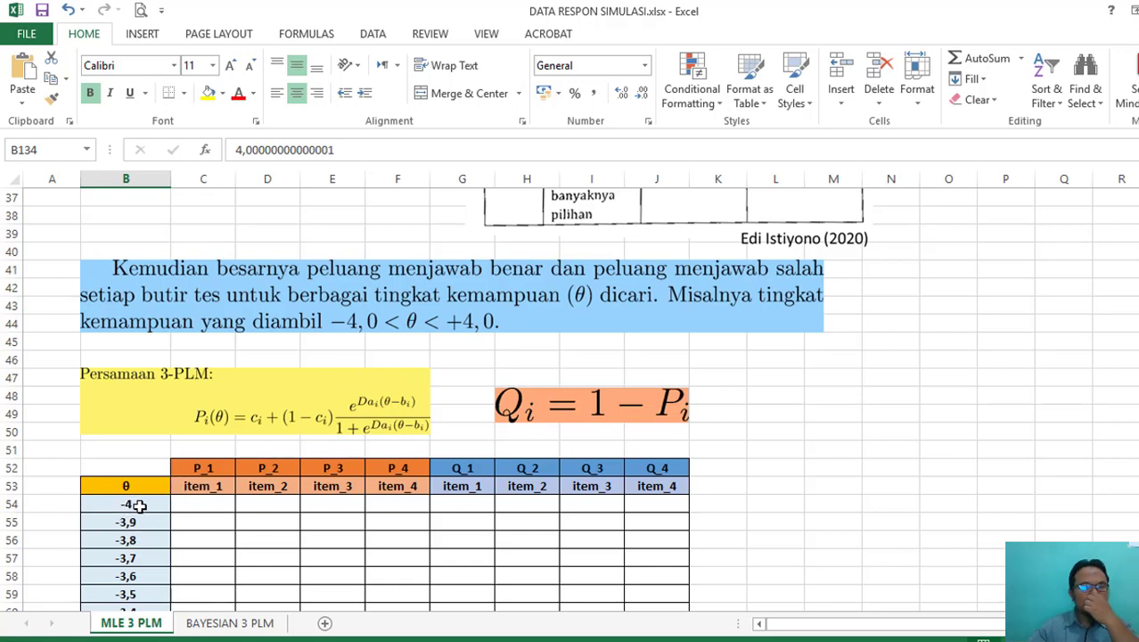
- Examine the P and Q item cells in the θ = -4 row against the 3-PLM and Q equations
left_click(209, 505)
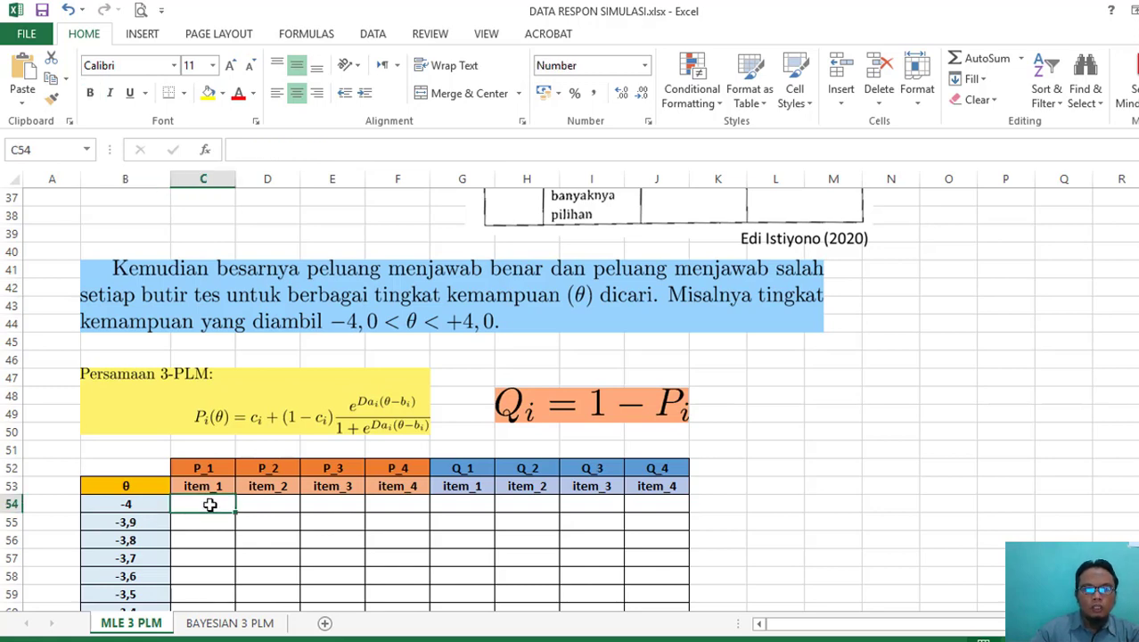
left_click(192, 397)
left_click(190, 506)
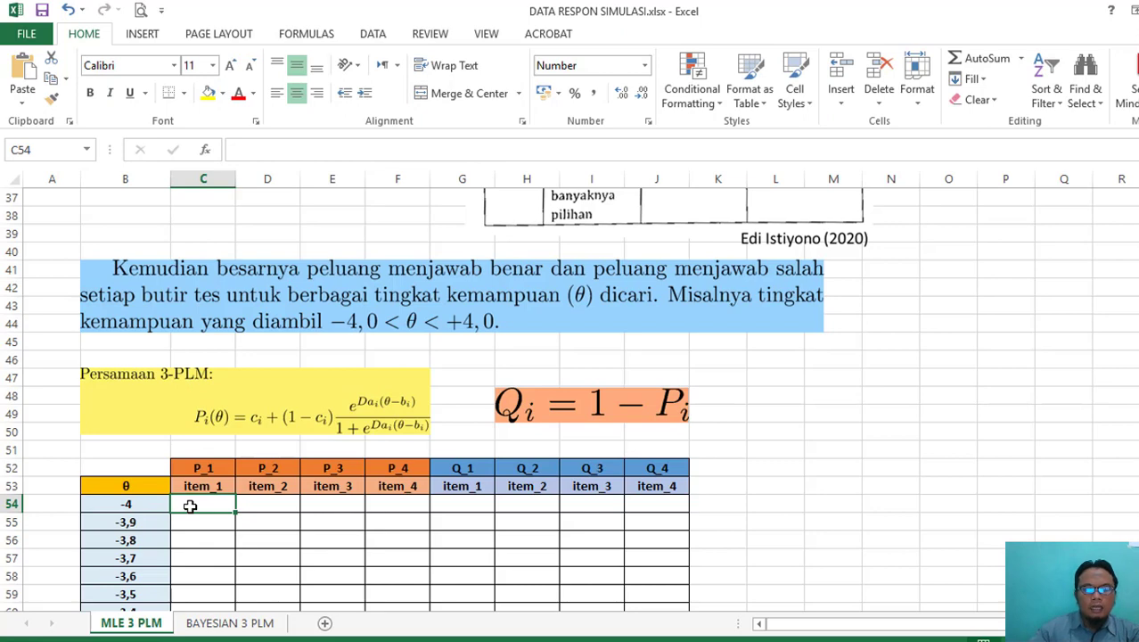
left_click(469, 504)
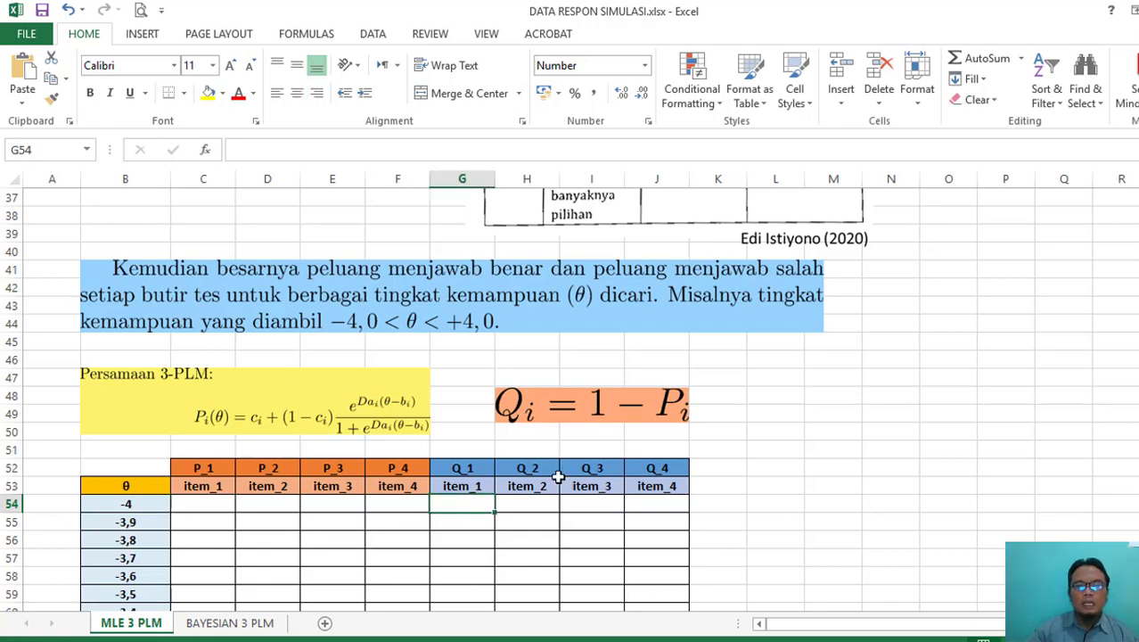
left_click(199, 505)
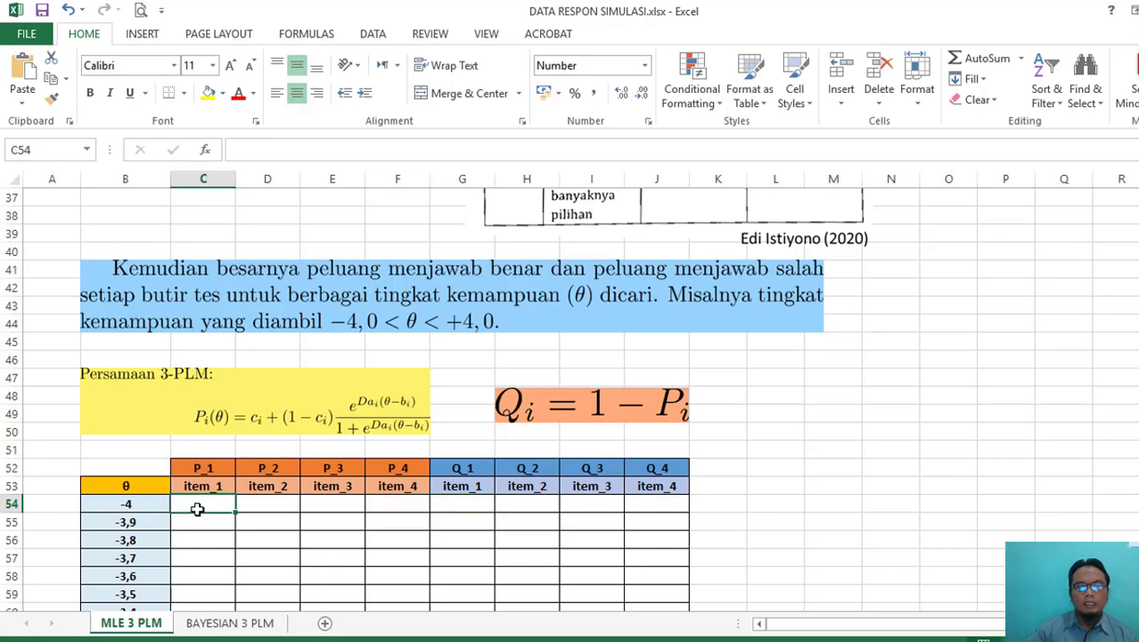
left_click(444, 505)
left_click(527, 504)
left_click(614, 504)
left_click(646, 504)
scroll(592, 516, "down", 1)
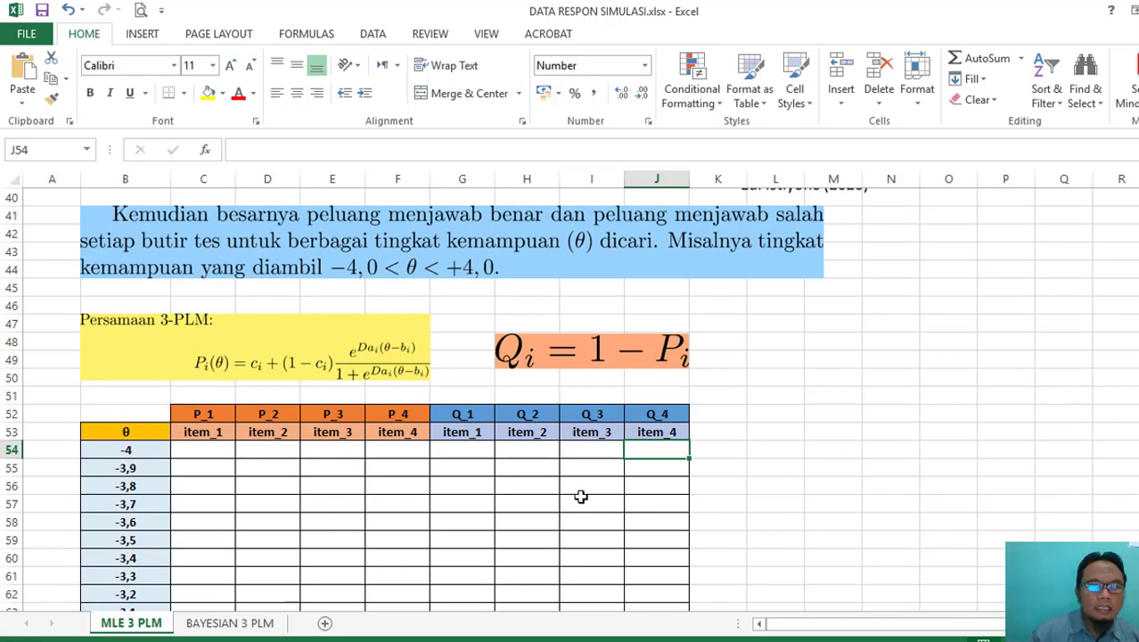
- In C54, enter the 3-PLM formula =$F$25+(1-$F$25)*(EXP(1,7*$D$25*(B54-$E$25)))/(1+EXP(1,7*$D$25*(B54-$E$25)))
left_click(197, 451)
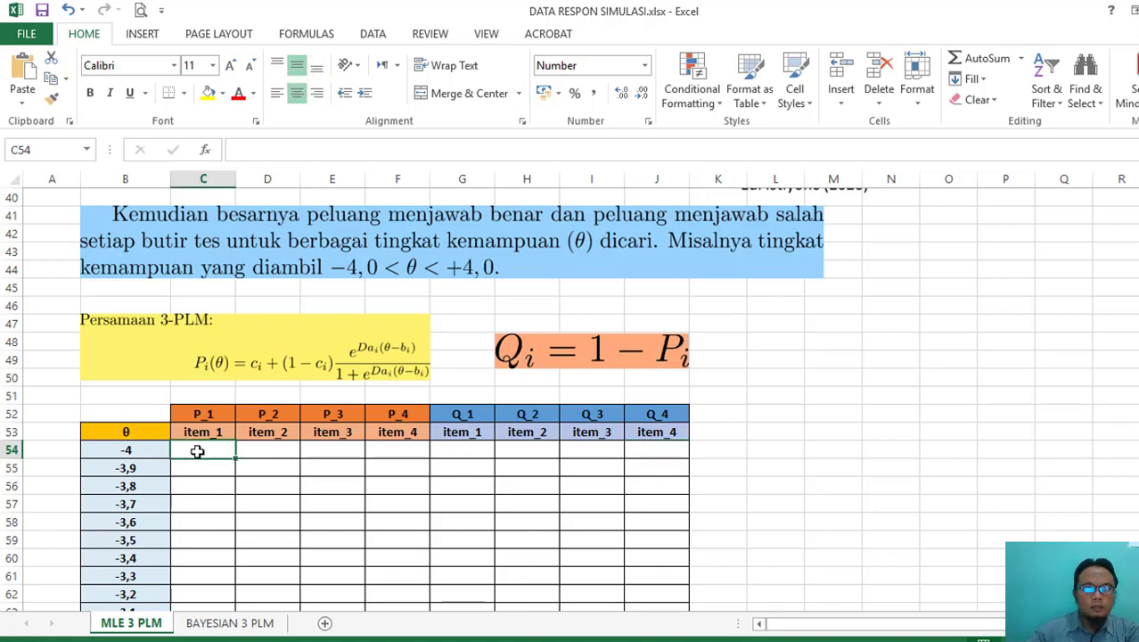
left_click(279, 153)
type("=$F$25+(1-$F$25)*(EXP(1,7*$D$25*(B54-$E$25)))/(1+EXP(1,7*$D$25*(B54-$E$25)))")
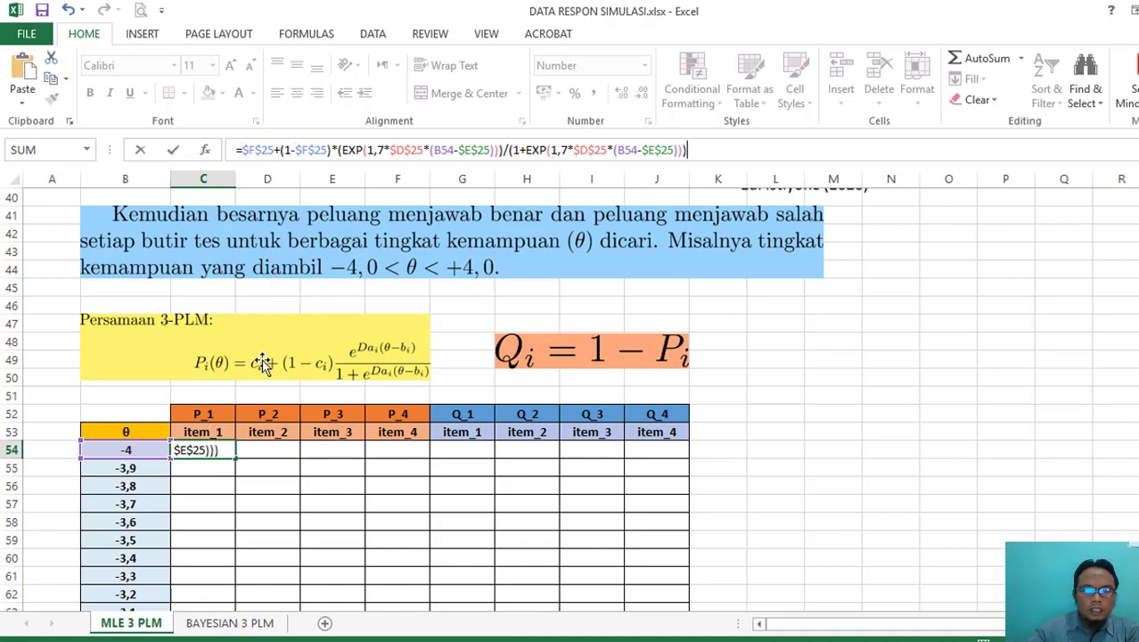
- Check each term of the C54 formula against item 1's a, b and c parameters and the 3-PLM equation
scroll(569, 400, "up", 5)
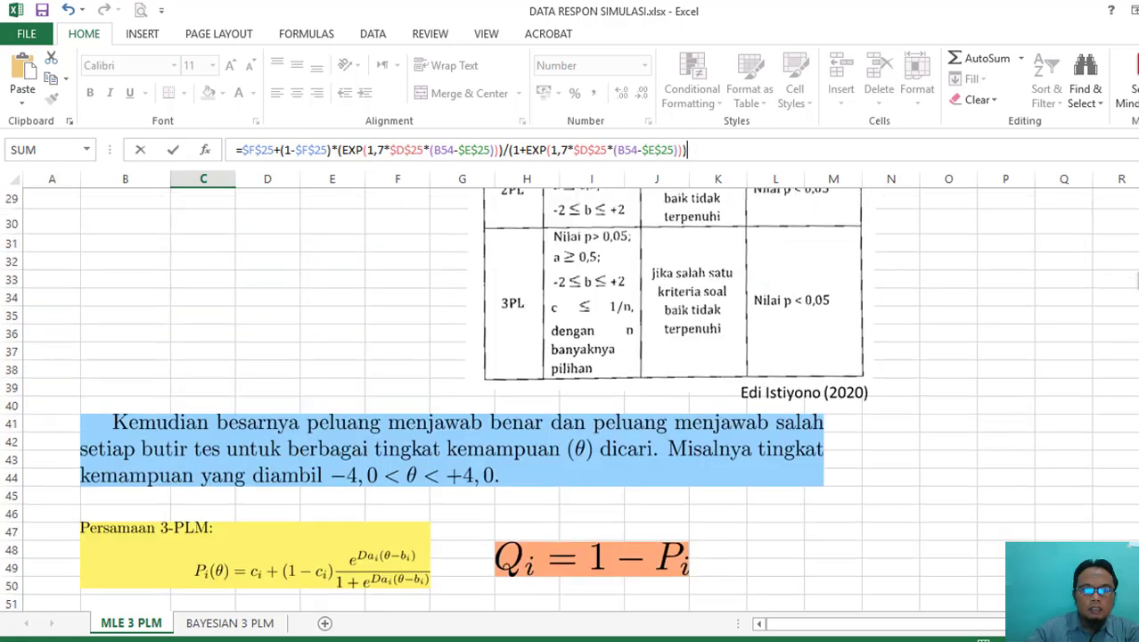
scroll(431, 239, "down", 1)
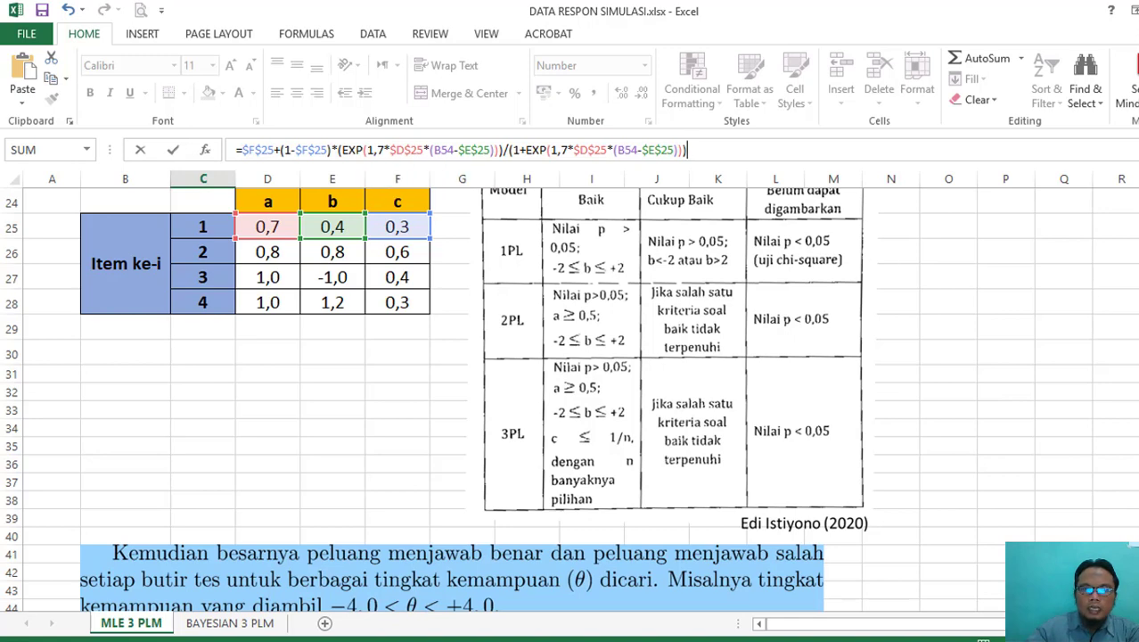
scroll(379, 457, "down", 3)
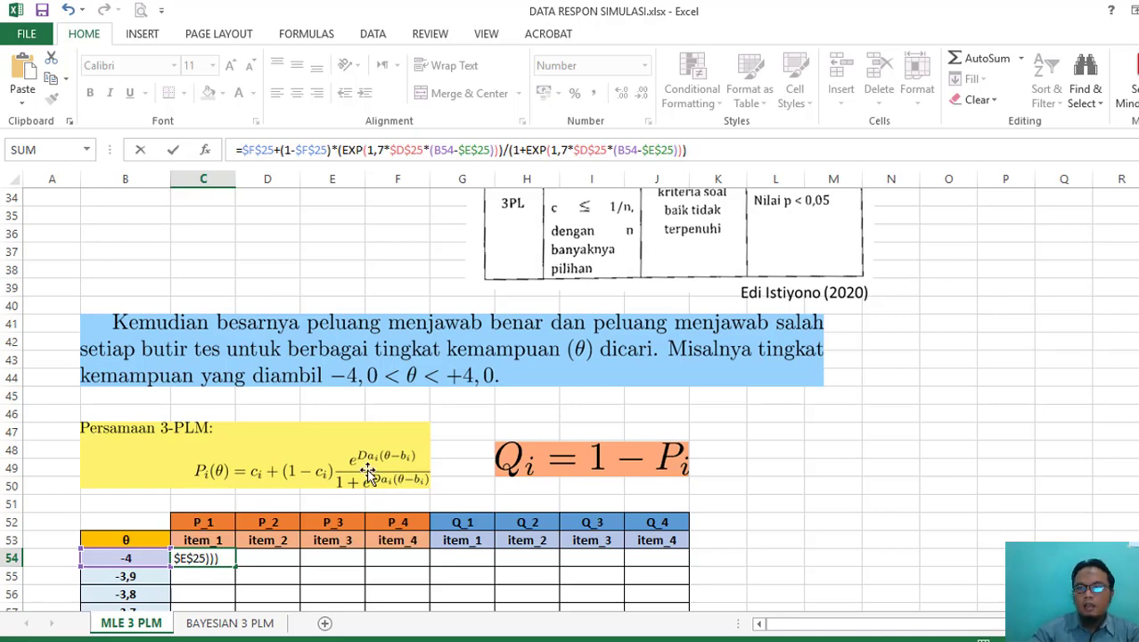
scroll(571, 400, "down", 1)
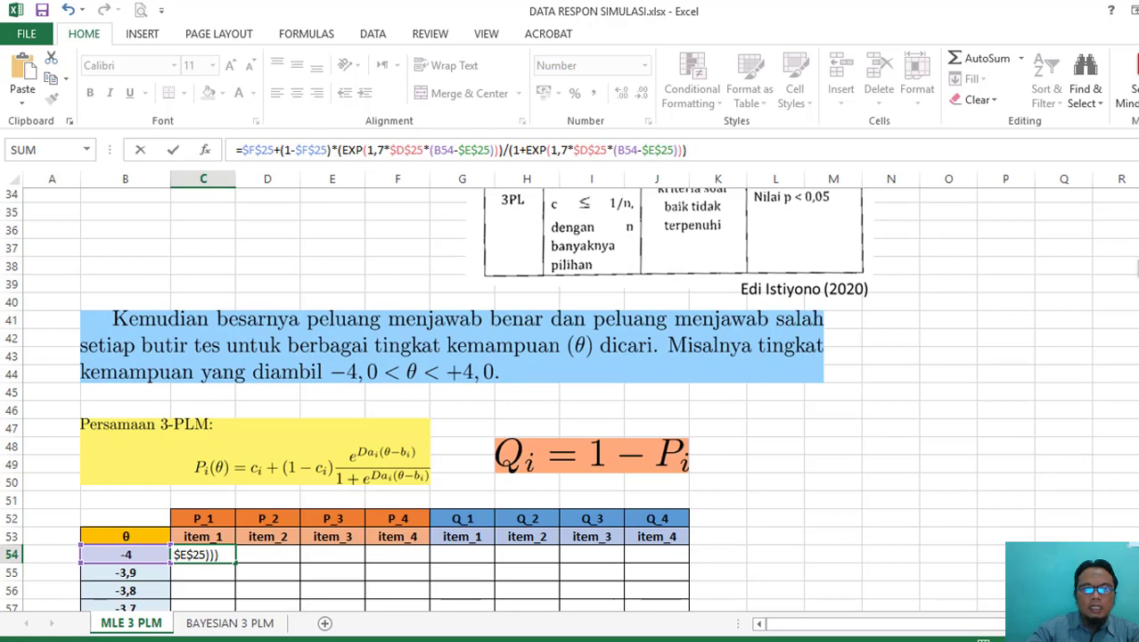
scroll(436, 400, "up", 5)
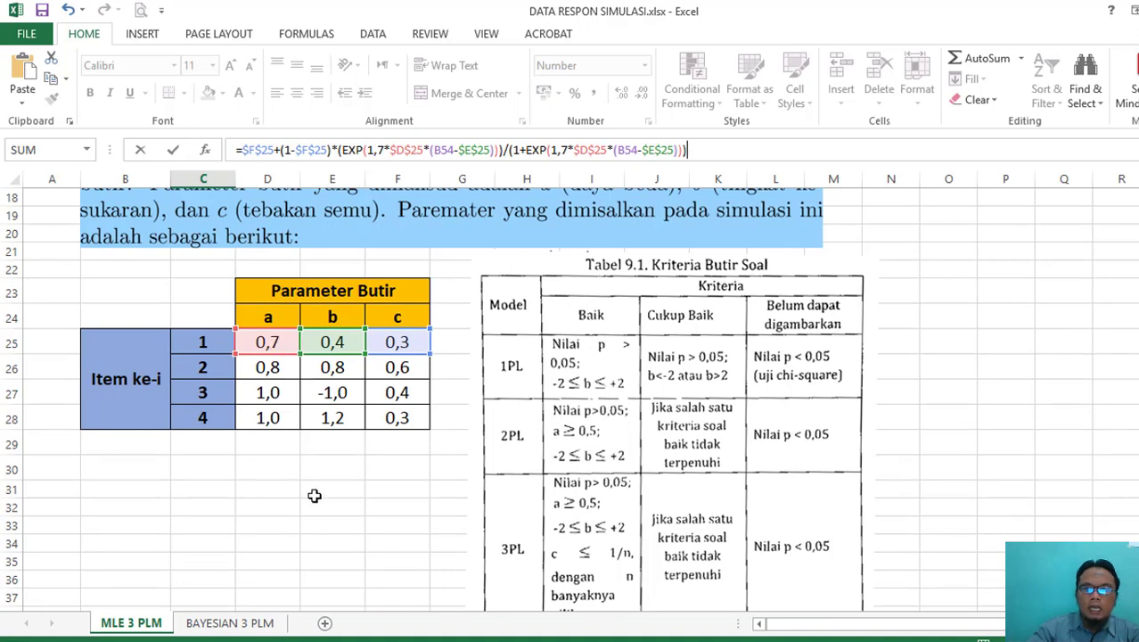
scroll(569, 400, "down", 4)
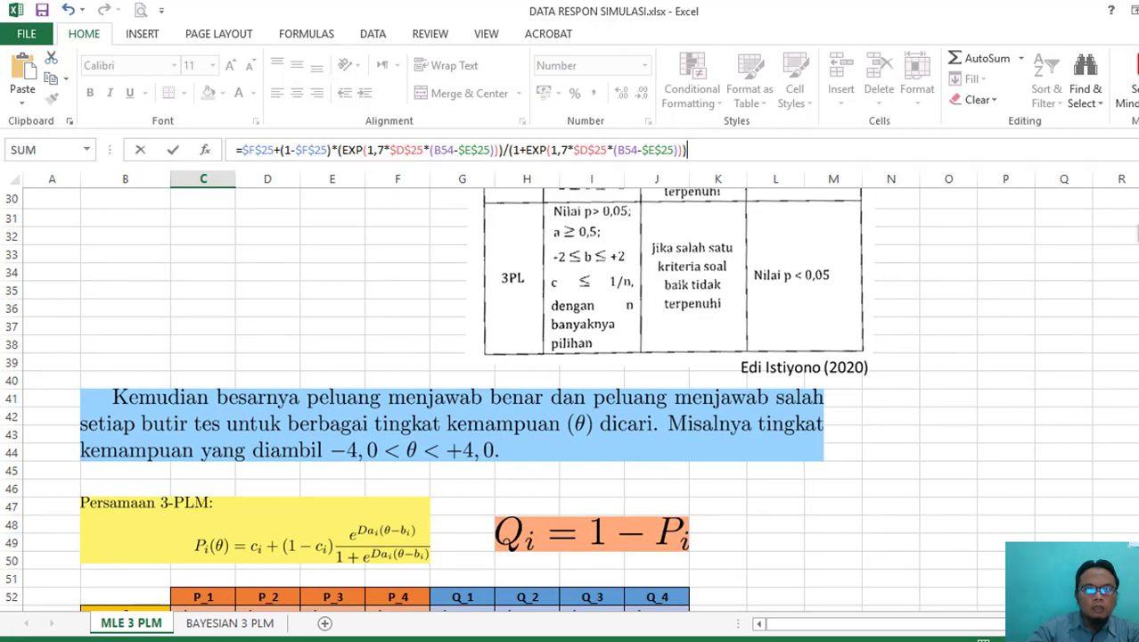
scroll(569, 399, "up", 2)
scroll(569, 399, "down", 4)
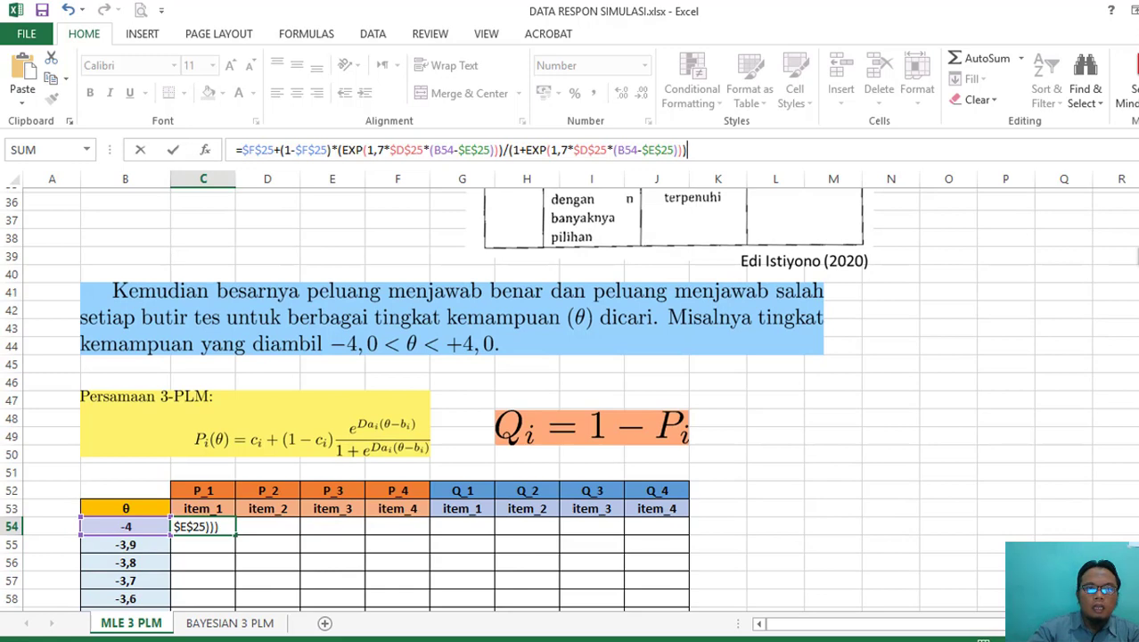
scroll(570, 401, "up", 5)
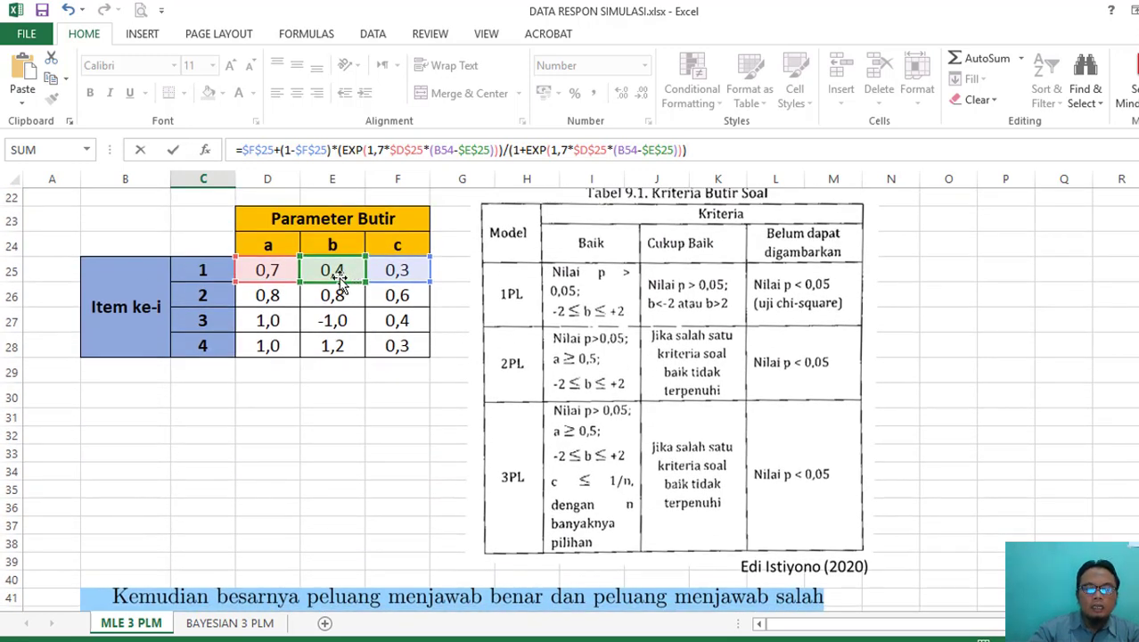
scroll(341, 279, "down", 5)
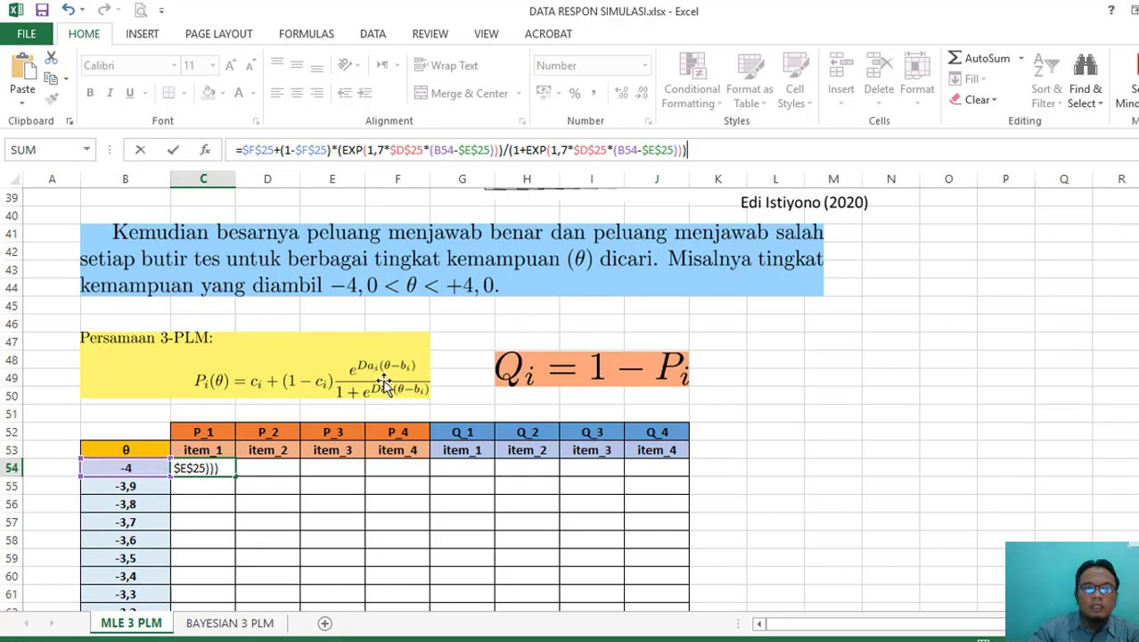
- Commit the item_1 probability formula in C54 and fill it down to the θ = 4 row, C134
left_click(265, 150)
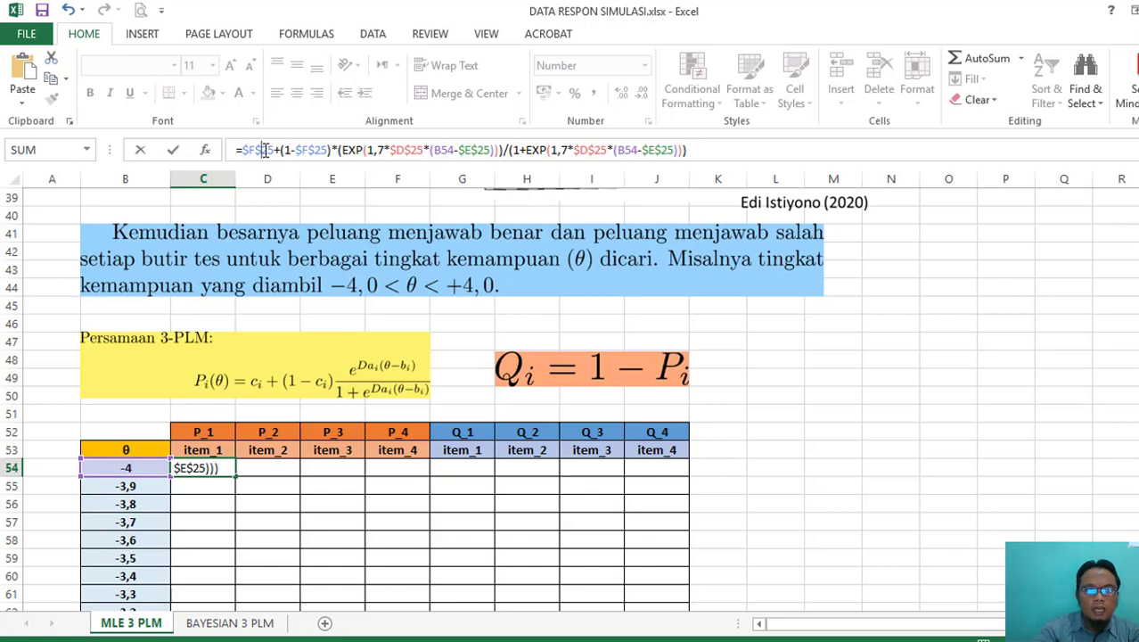
key("Return")
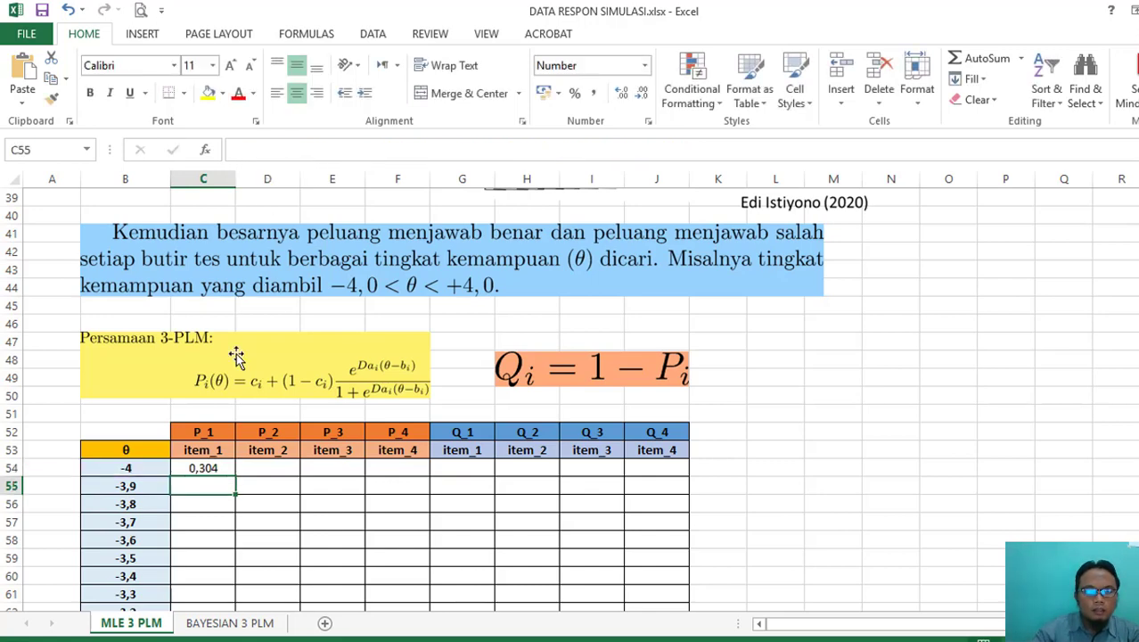
left_click(205, 468)
scroll(225, 470, "down", 1)
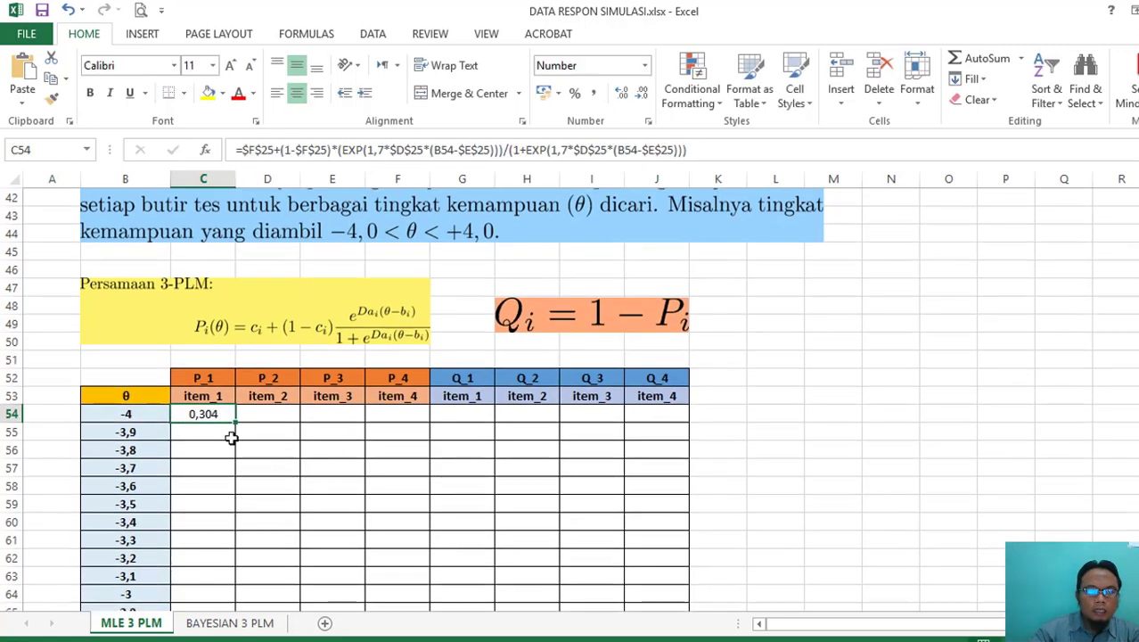
mouse_move(236, 424)
left_mouse_down()
mouse_move(233, 606)
mouse_move(233, 499)
mouse_move(234, 599)
mouse_move(224, 572)
mouse_move(220, 581)
left_mouse_up()
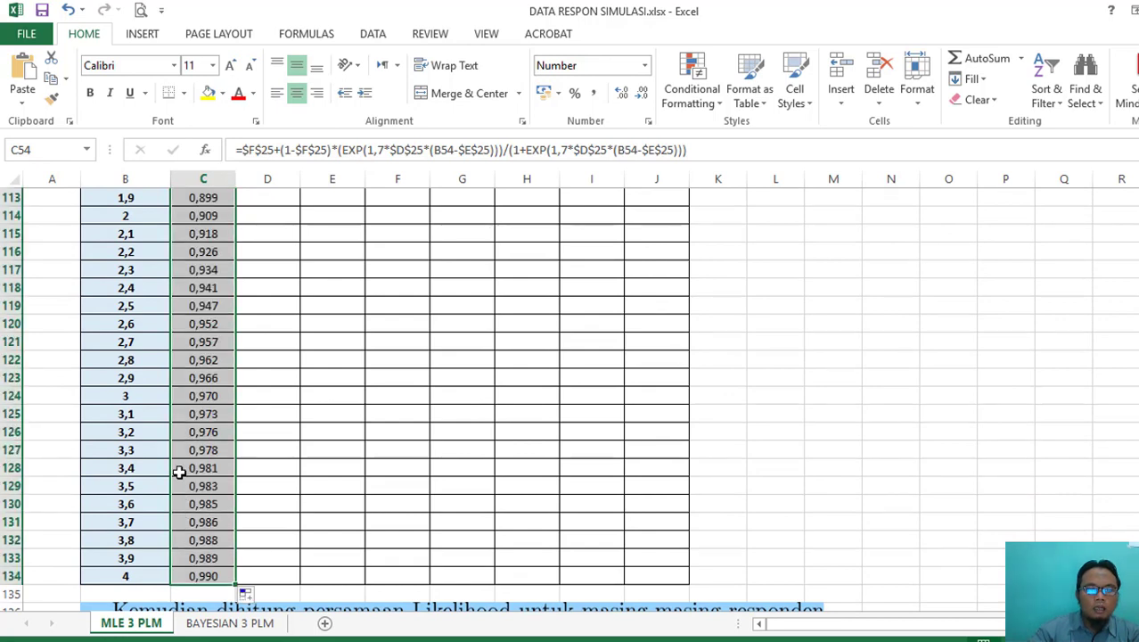
scroll(178, 465, "up", 10)
scroll(198, 392, "up", 13)
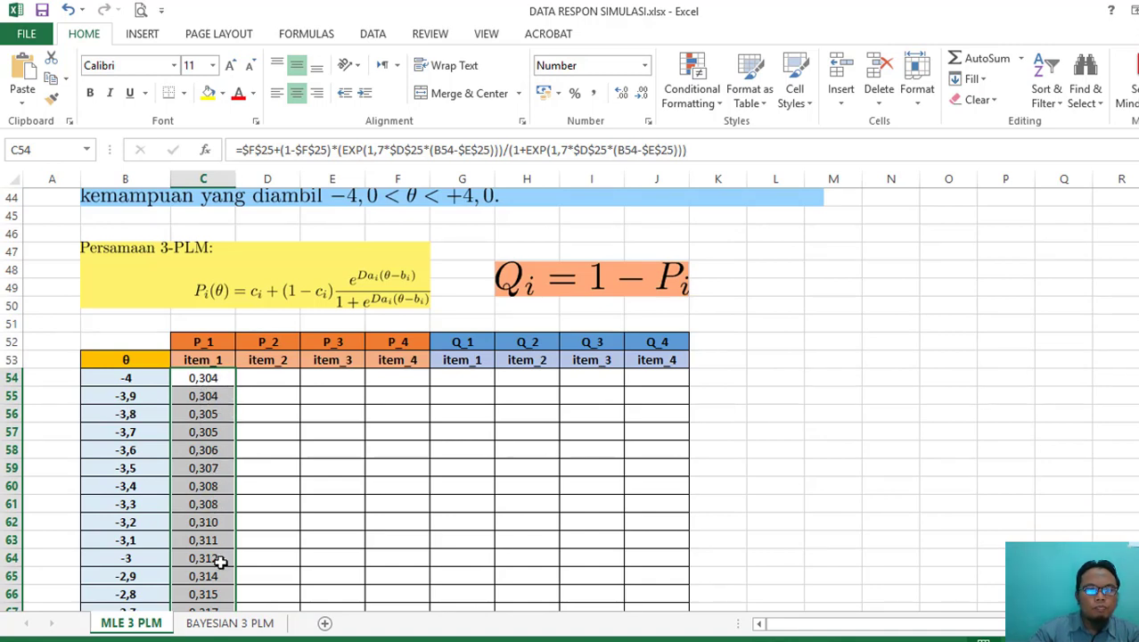
scroll(220, 560, "down", 1)
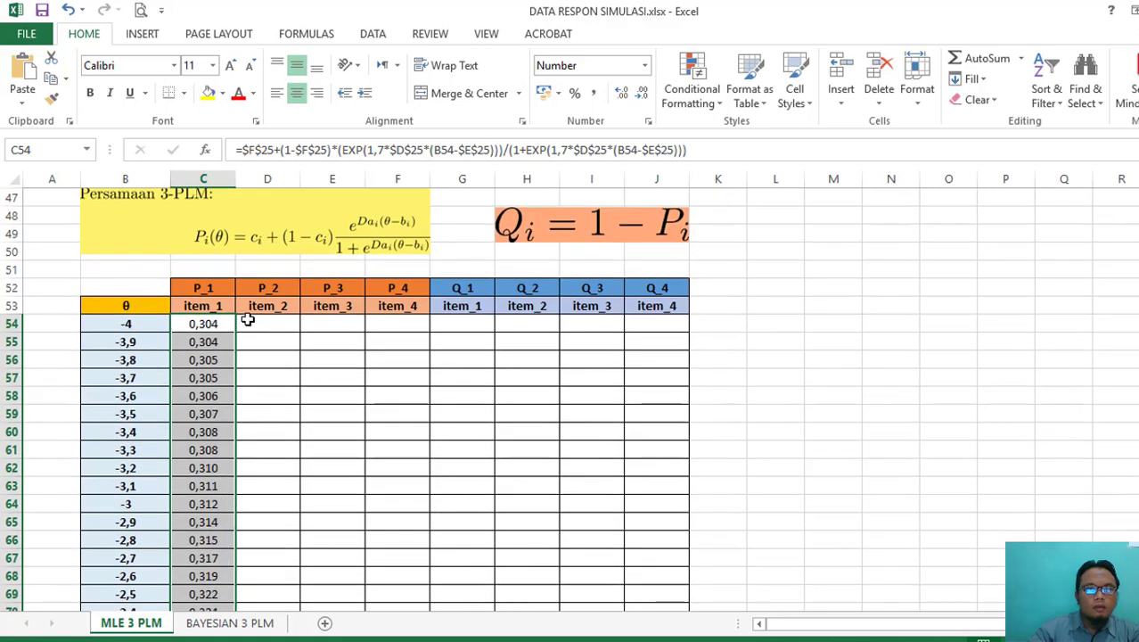
- Widen column C slightly and format C54:J134 as numbers with 4 decimal places
left_click_drag(238, 177, 247, 178)
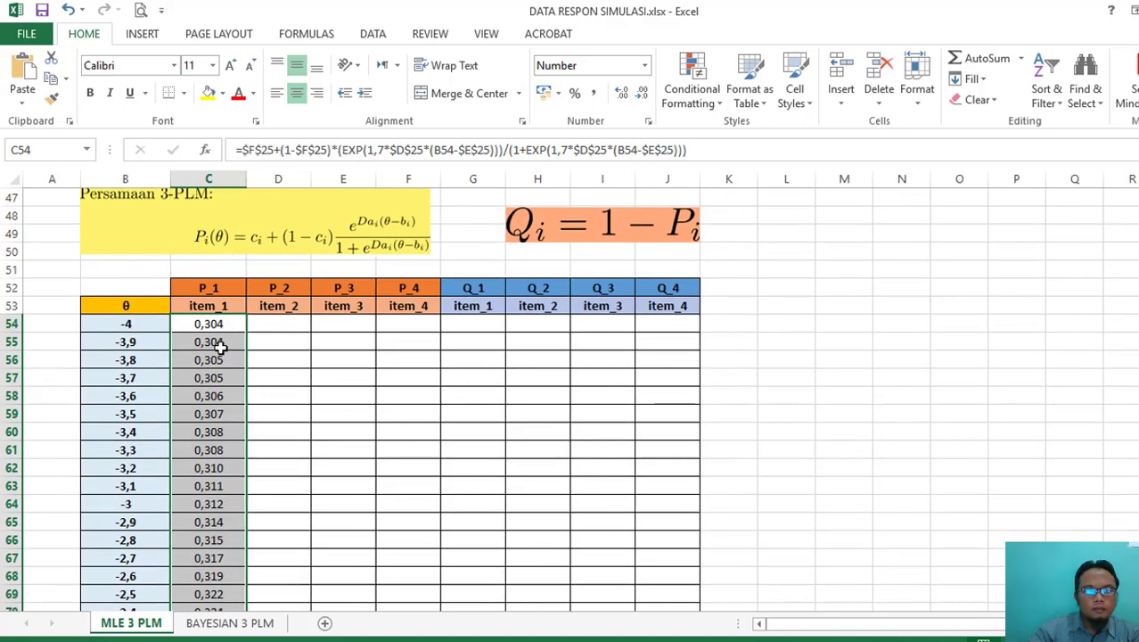
scroll(218, 376, "down", 1)
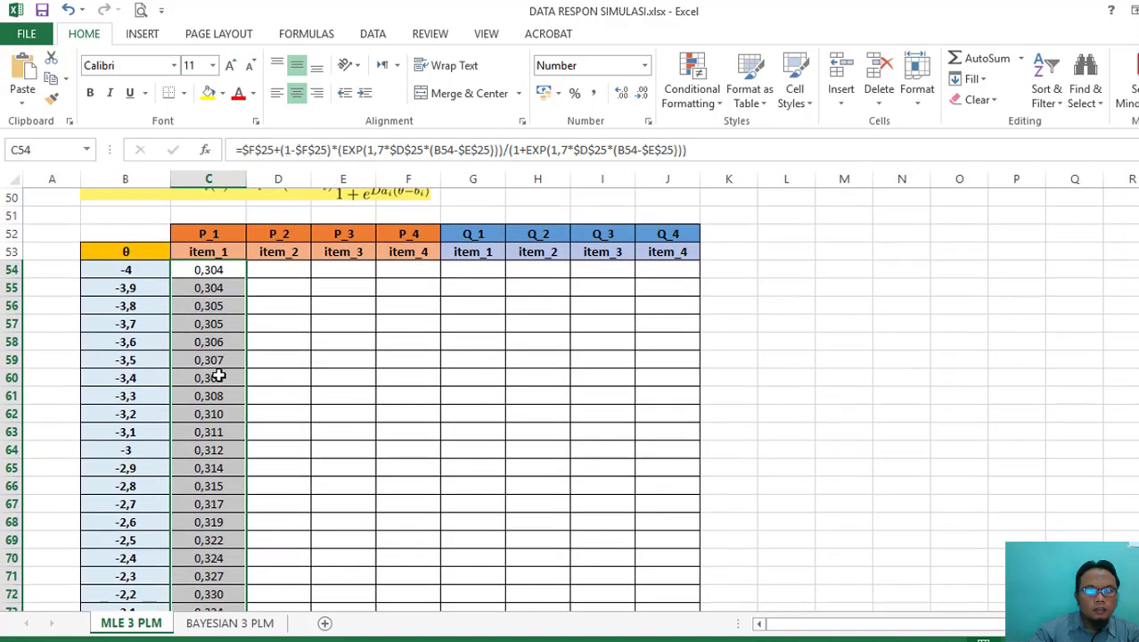
left_click(222, 271)
left_click_drag(222, 272, 676, 576)
right_click(420, 368)
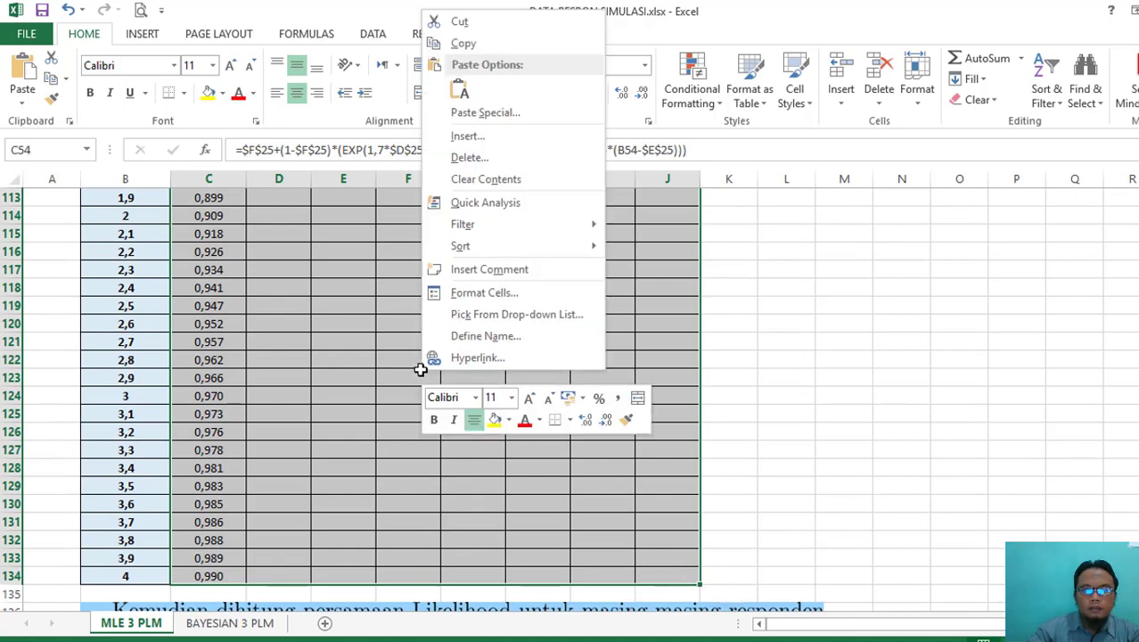
left_click(508, 297)
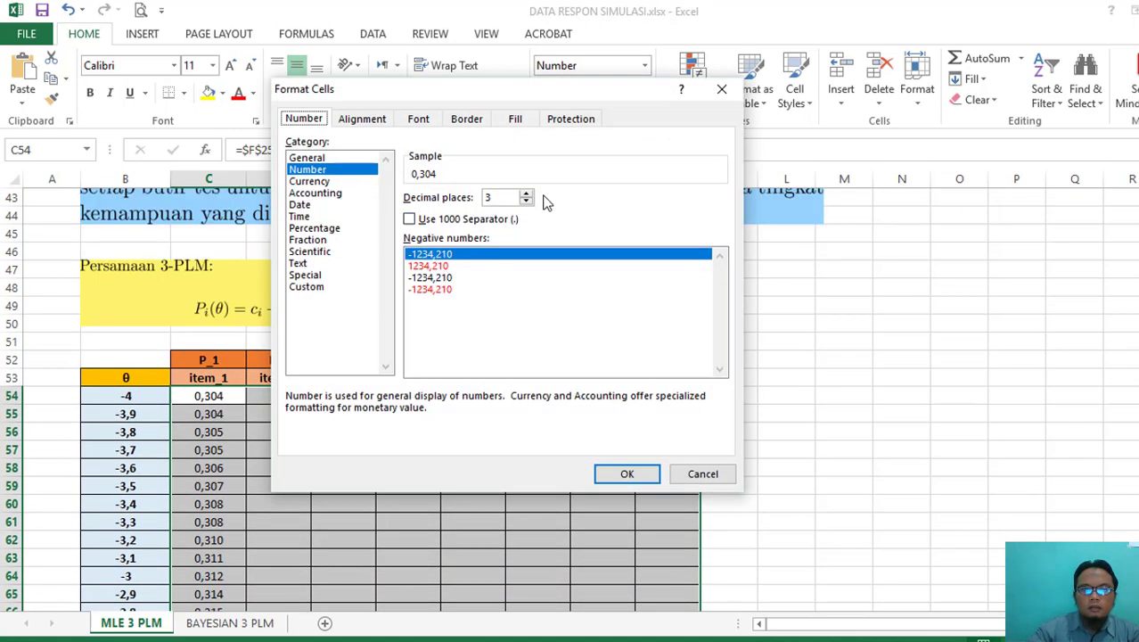
left_click(528, 194)
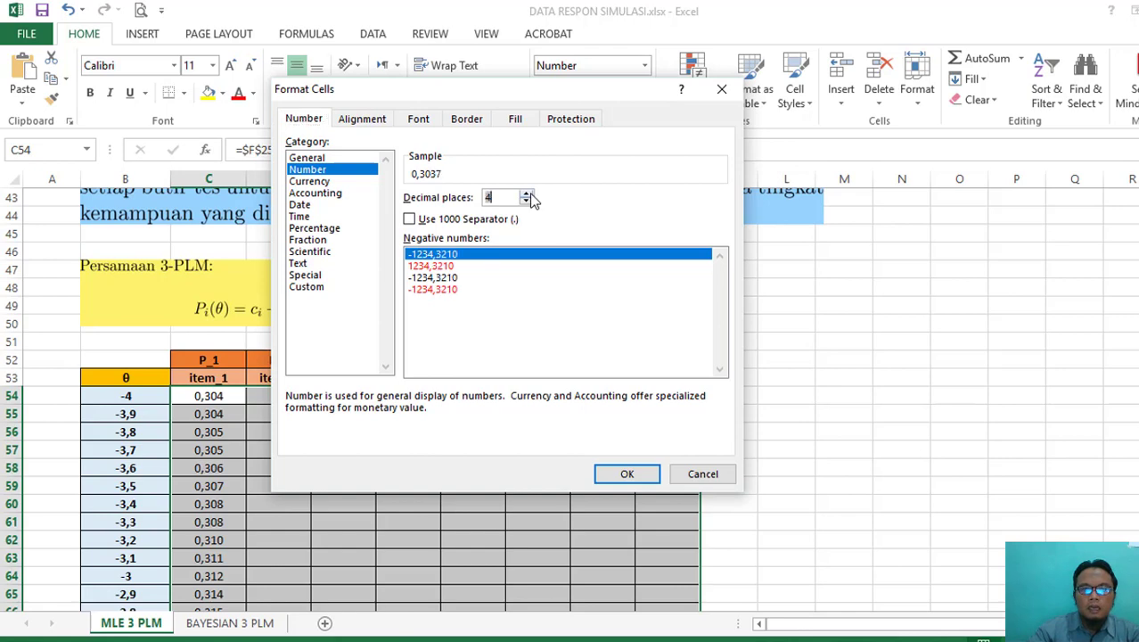
left_click(623, 473)
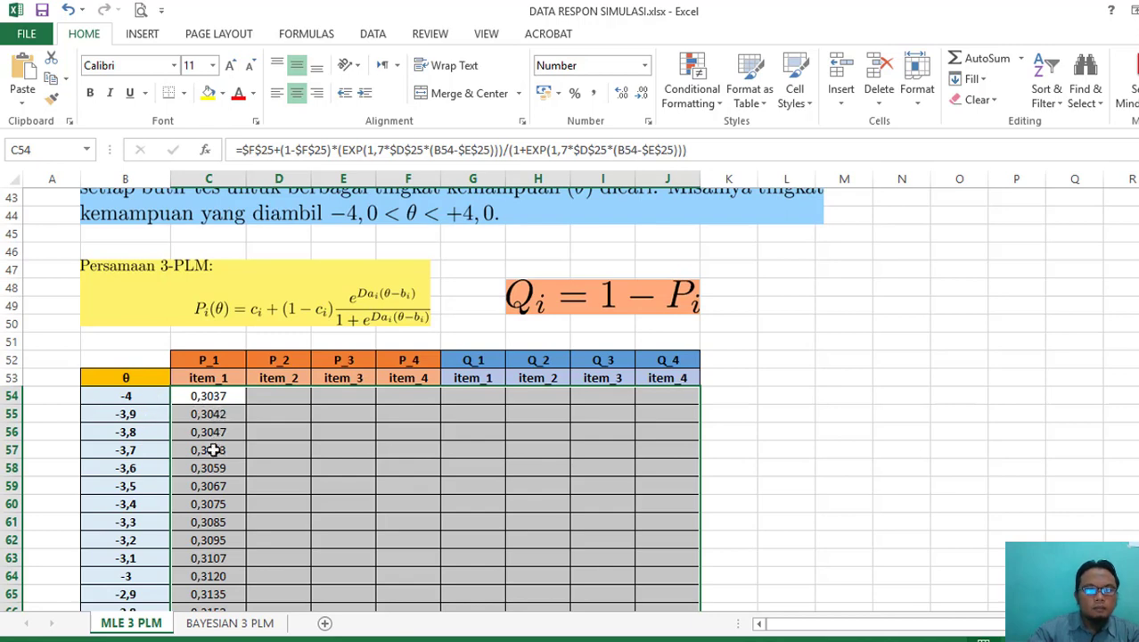
- In D54, insert the item_1 formula =$F$25+(1-$F$25)*(EXP(1,7*$D$25*(B54-$E$25)))/(1+EXP(1,7*$D$25*(B54-$E$25))) as the basis for item_2
left_click(282, 400)
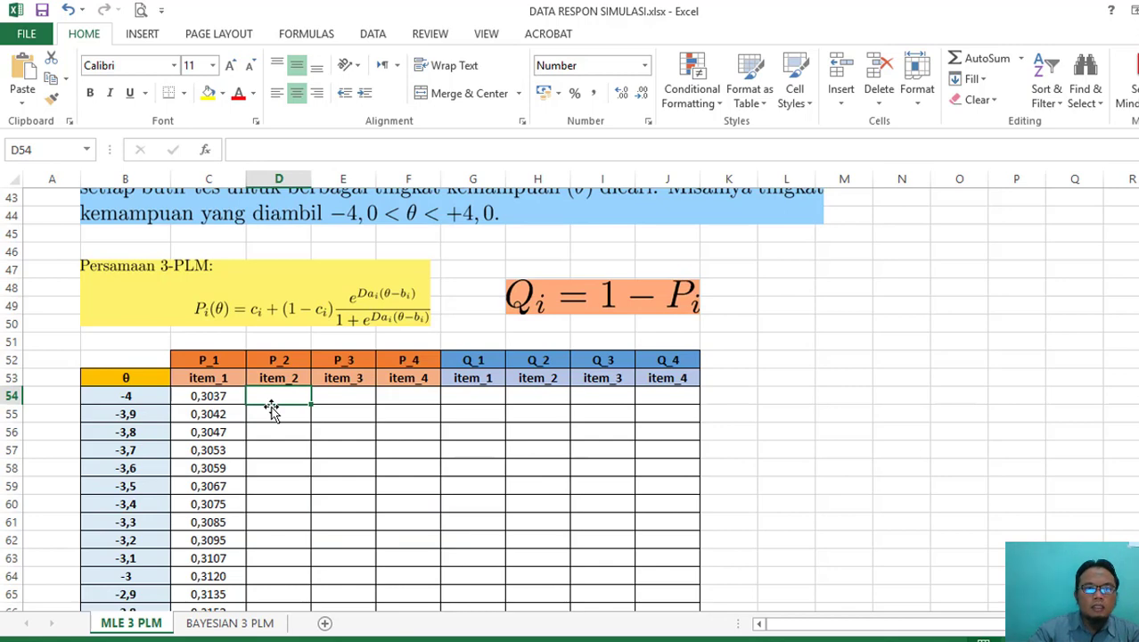
double_click(272, 397)
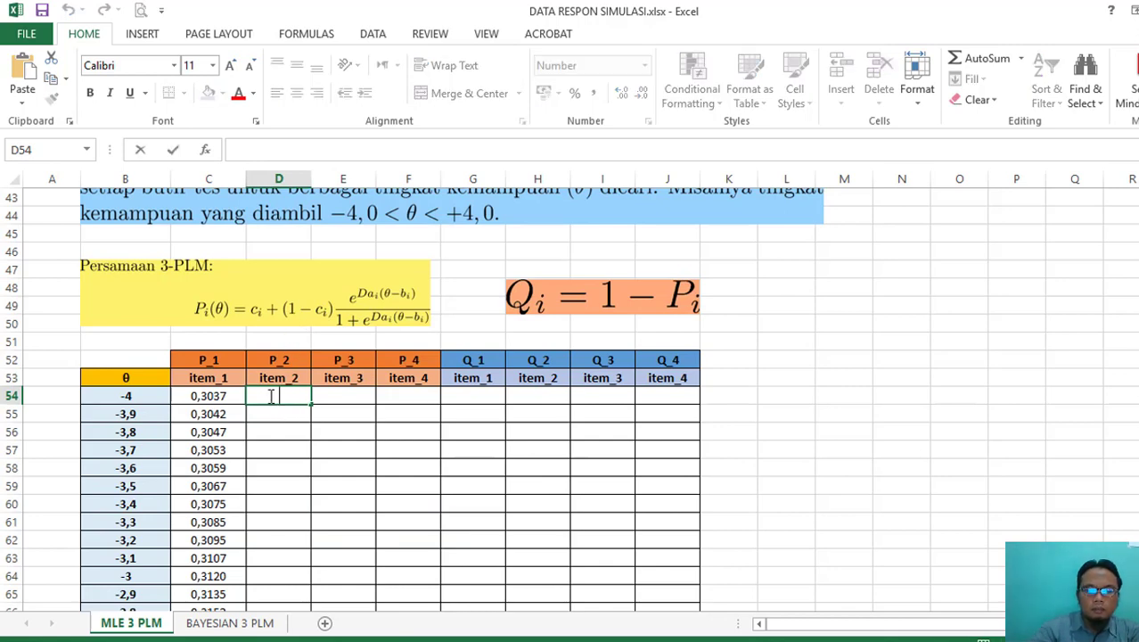
type("=$F$25+(1-$F$25)*(EXP(1,7*$D$25*(B54-$E$25)))/(1+EXP(1,7*$D$25*(B54-$E$25)))")
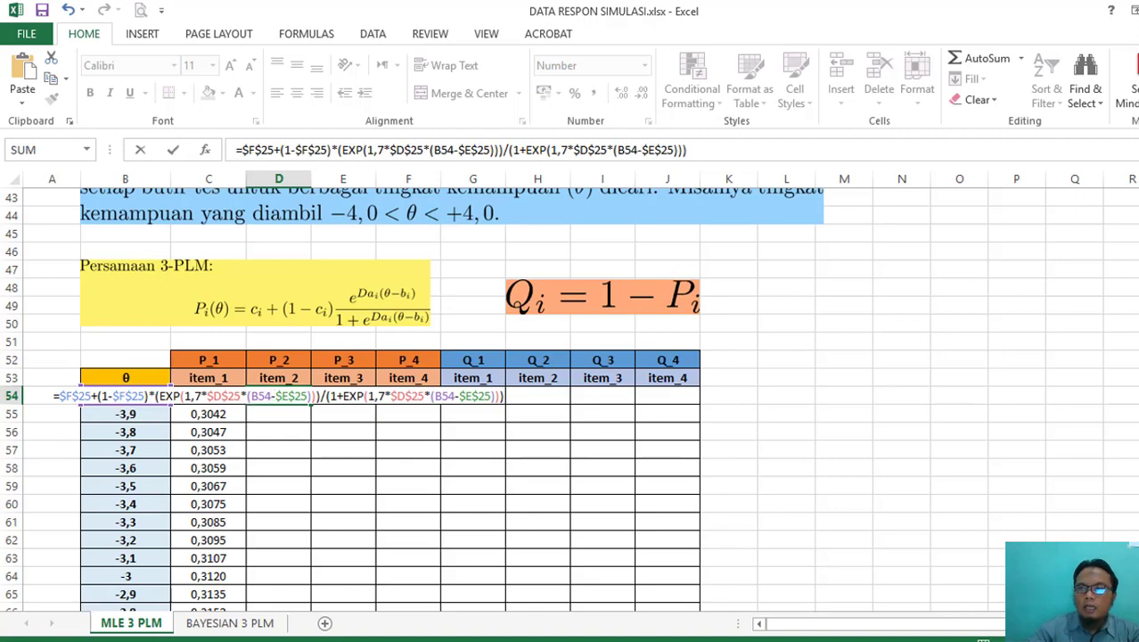
- In the D54 formula, change both c parameter references to $F$26 for item 2
scroll(571, 399, "up", 4)
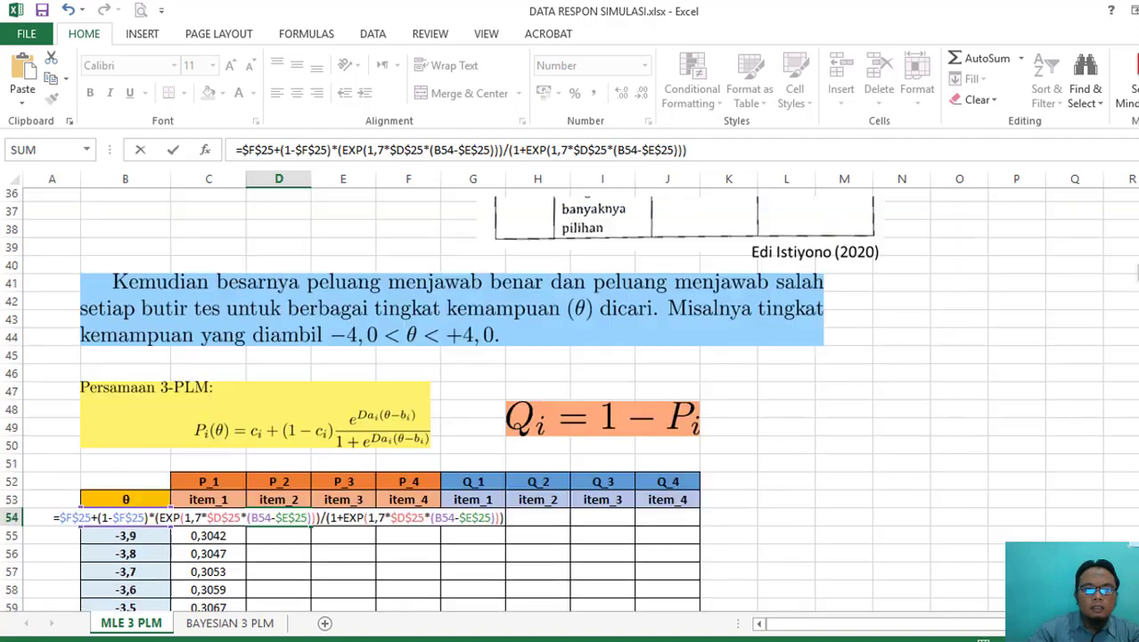
scroll(570, 399, "up", 4)
scroll(570, 398, "down", 1)
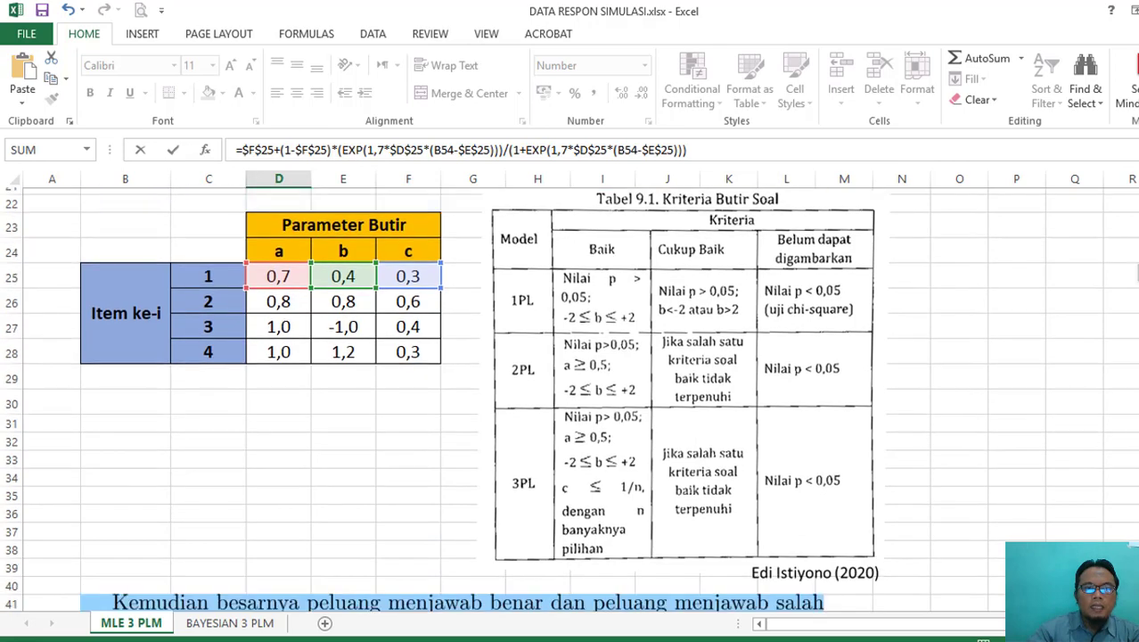
scroll(570, 398, "down", 3)
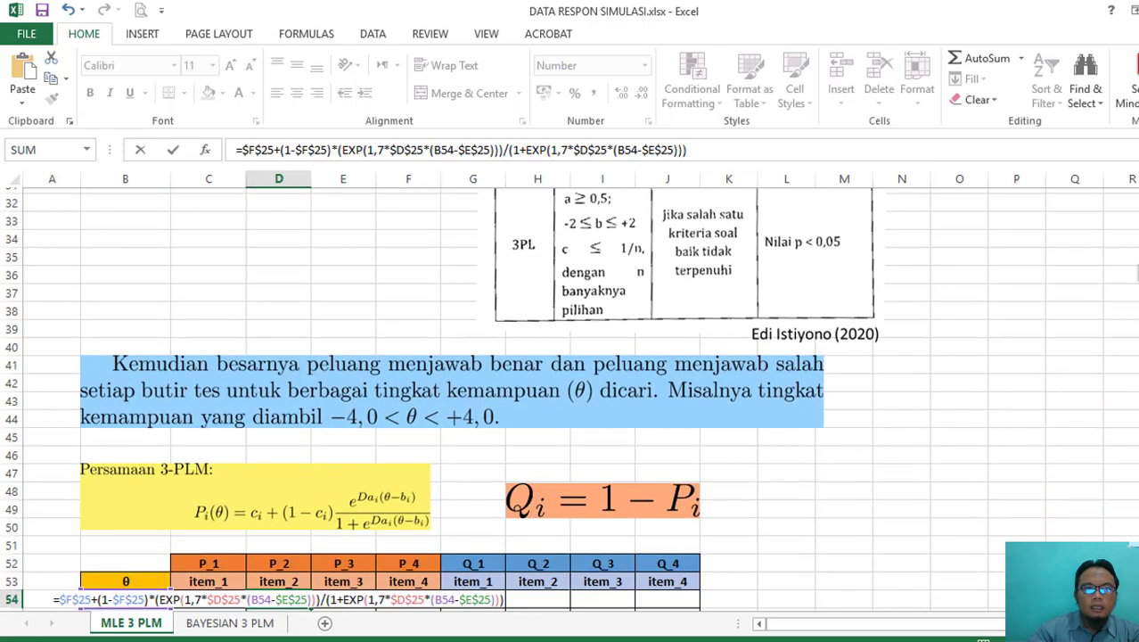
scroll(571, 399, "up", 3)
scroll(571, 398, "up", 1)
scroll(570, 398, "down", 1)
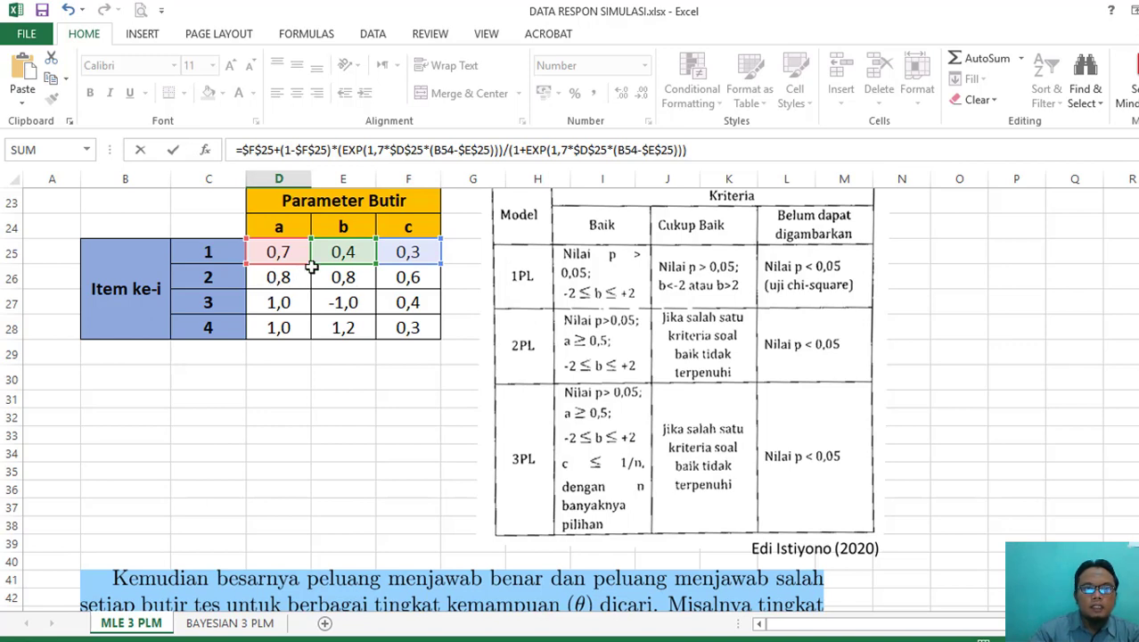
left_click(273, 152)
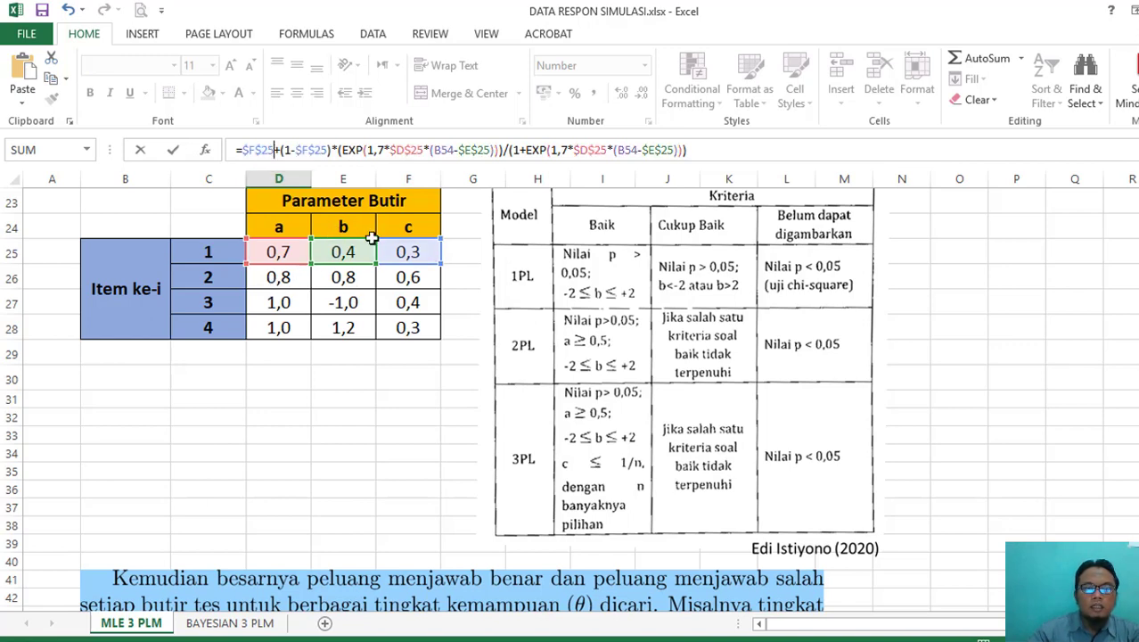
type("6")
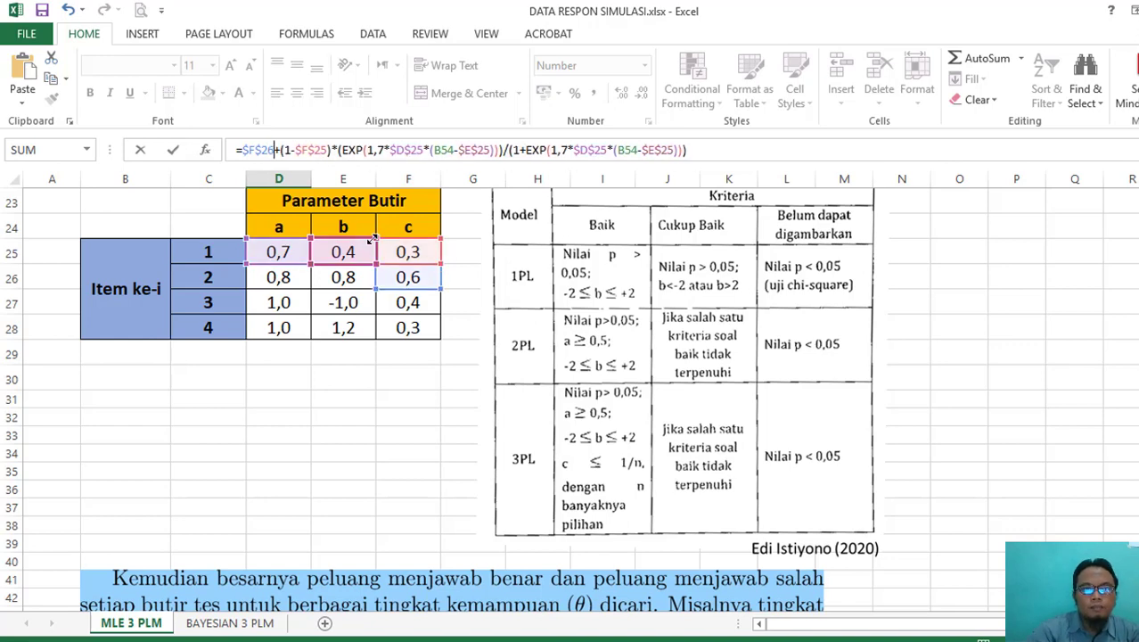
key("Right")
key("Right")
key("Right")
key("Right")
key("Right")
key("Right")
key("BackSpace")
type("6")
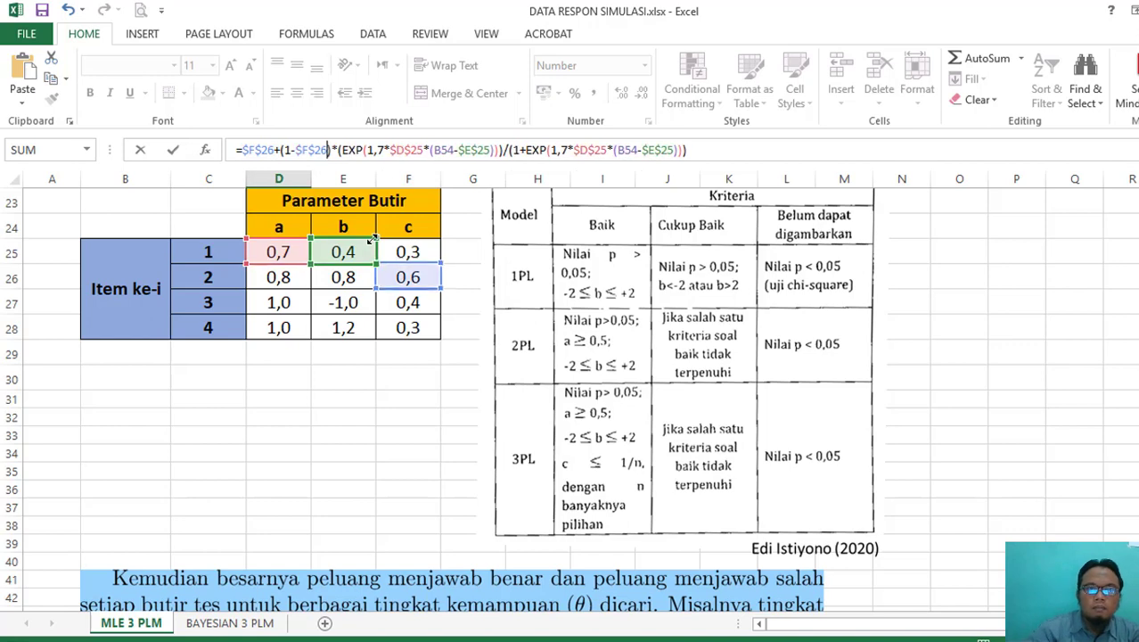
- In the numerator of the D54 formula, change the a reference to $D$26 and the b reference to $E$26
key("Right")
key("Right")
key("Right")
key("Right")
key("Right")
key("Right")
key("Right")
key("Right")
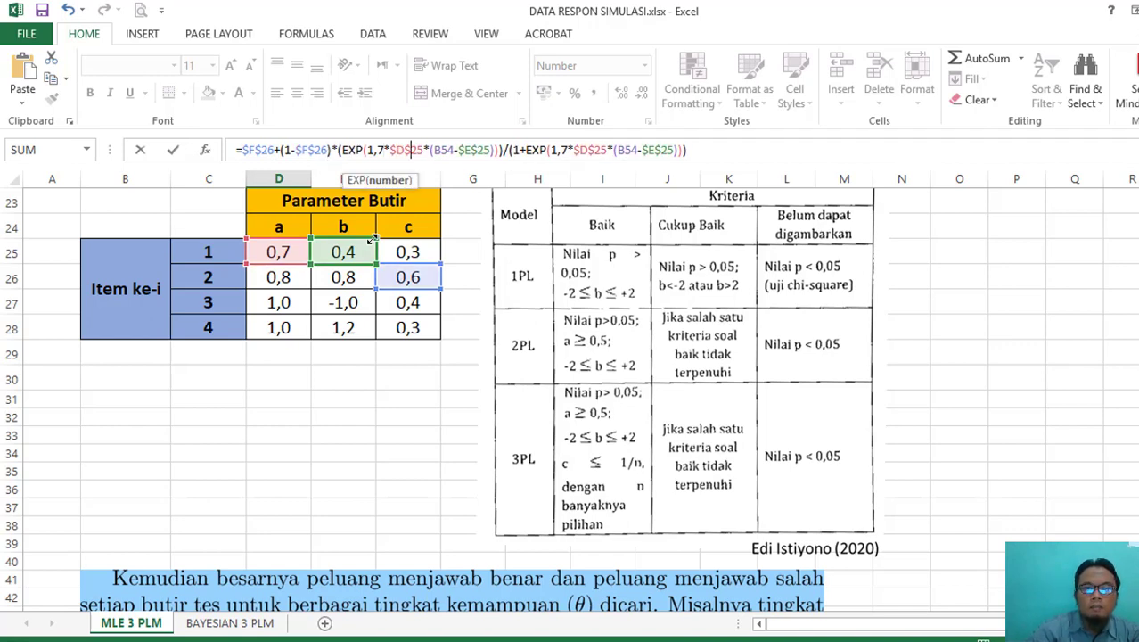
key("BackSpace")
type("6")
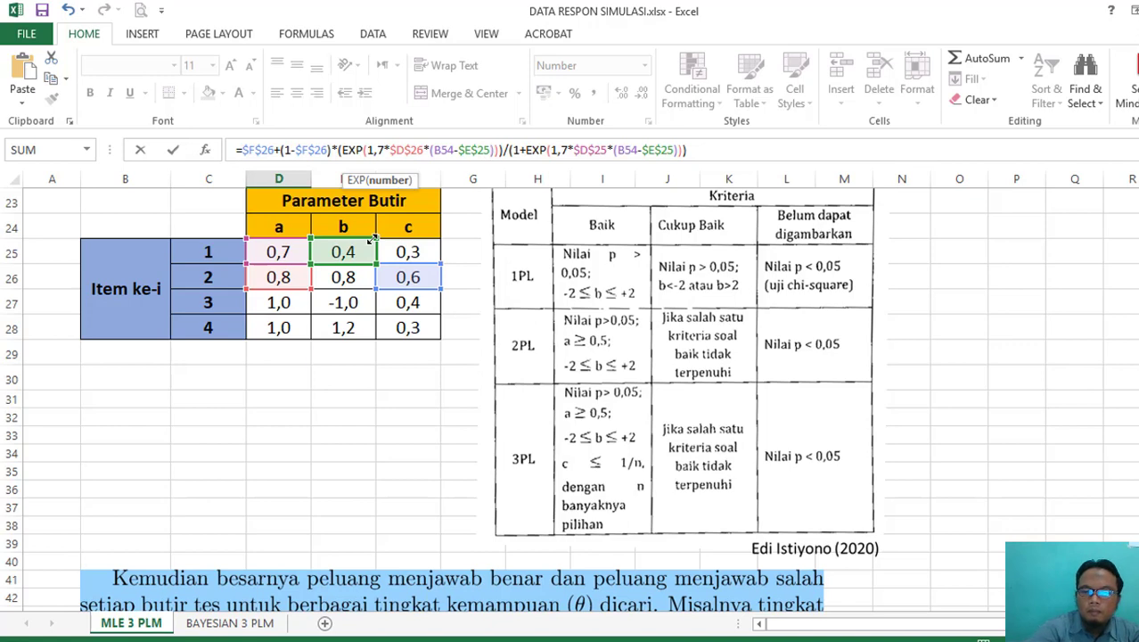
key("BackSpace")
type("6")
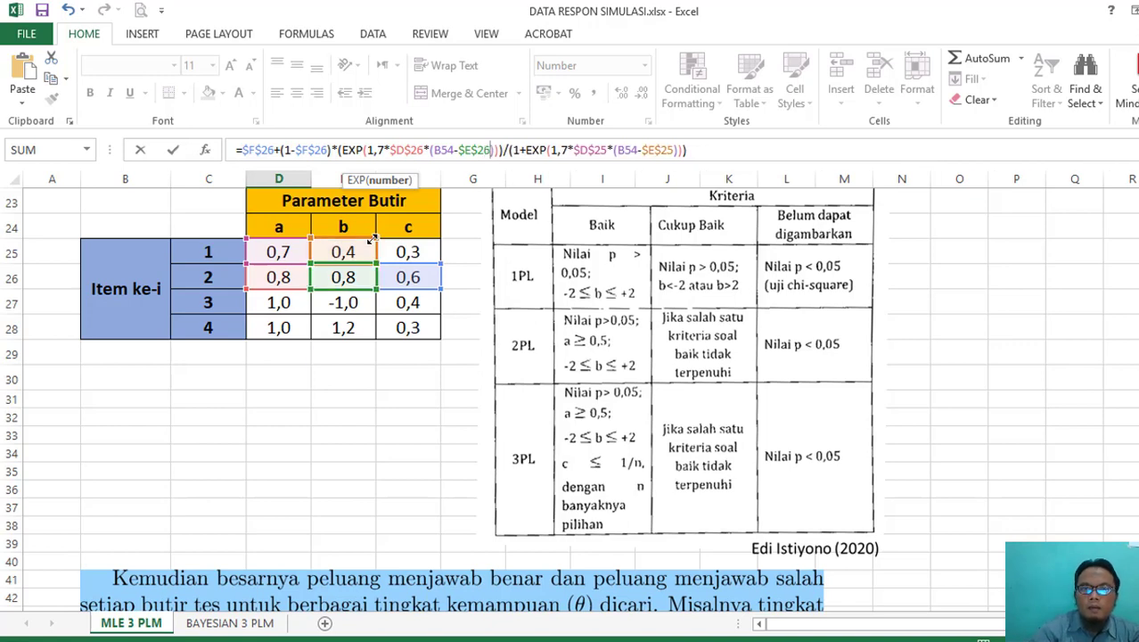
- In the denominator of the D54 formula, change the a reference to $D$26 and the b reference to $E$26, and enter the formula
key("Right")
key("Right")
key("Right")
key("Right")
key("Right")
key("Right")
key("Right")
key("Right")
key("Right")
key("Right")
key("Right")
key("Right")
key("Right")
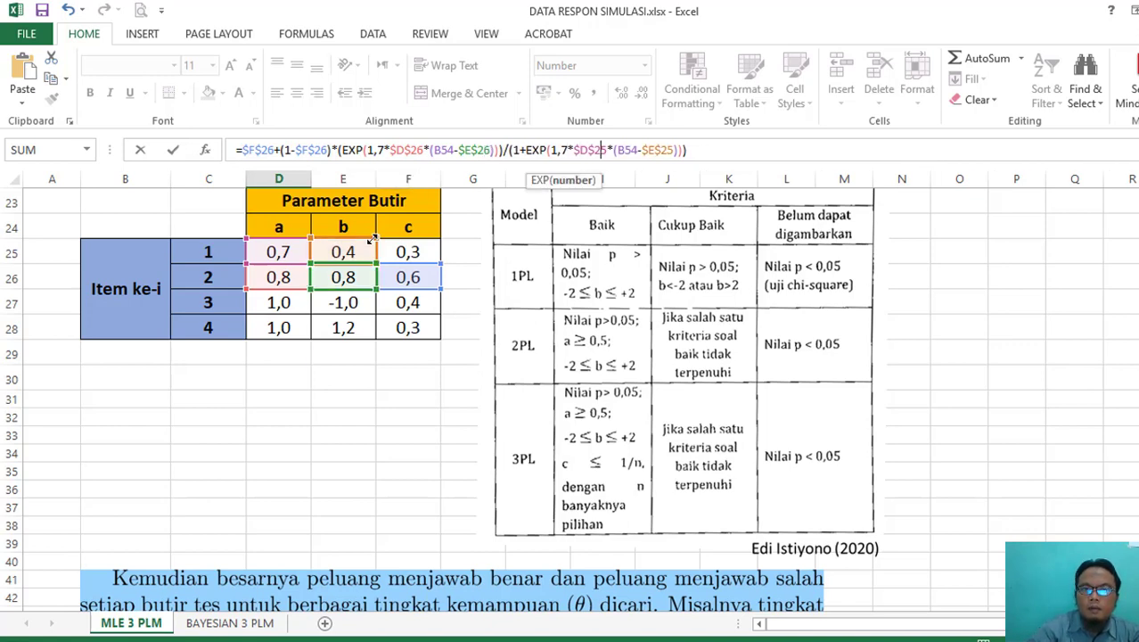
key("BackSpace")
type("6")
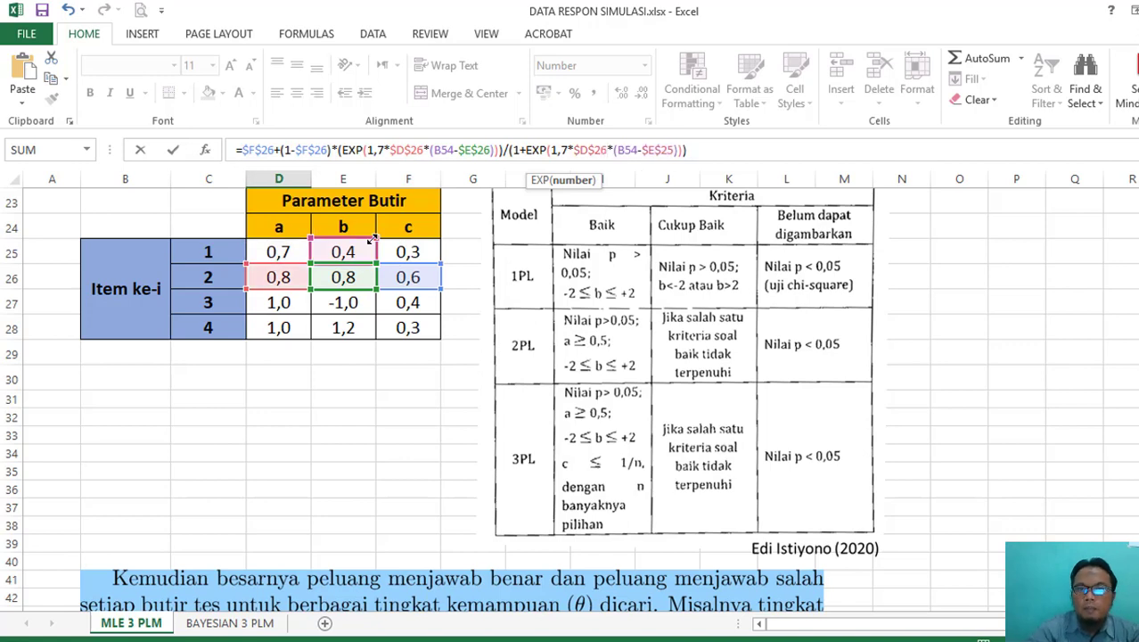
key("Right")
key("Right")
key("BackSpace")
type("6")
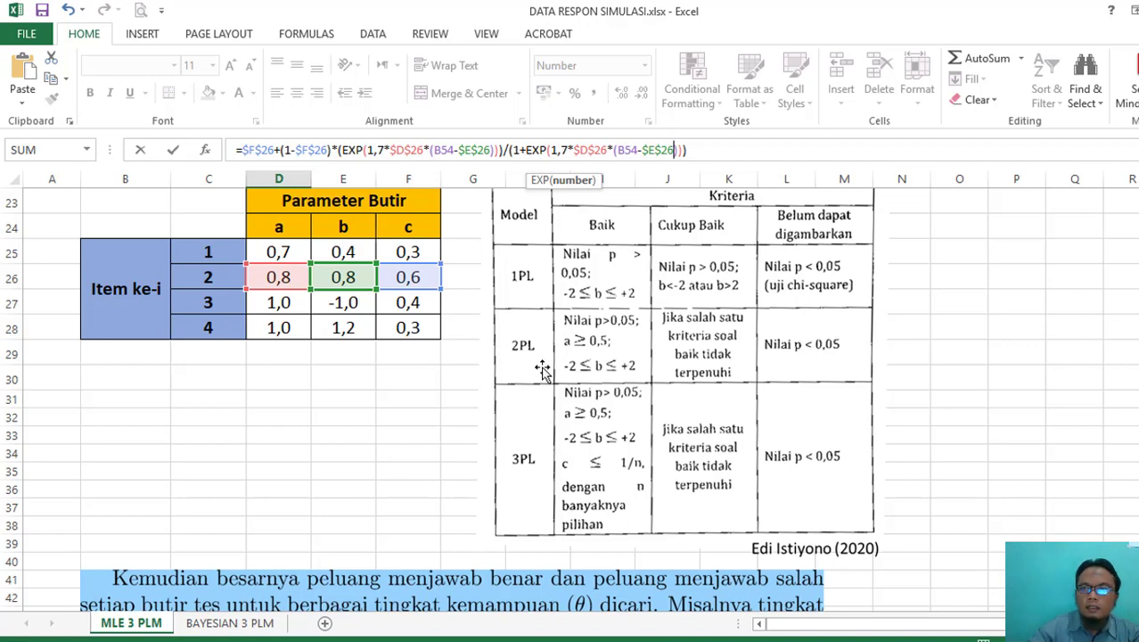
scroll(569, 400, "down", 6)
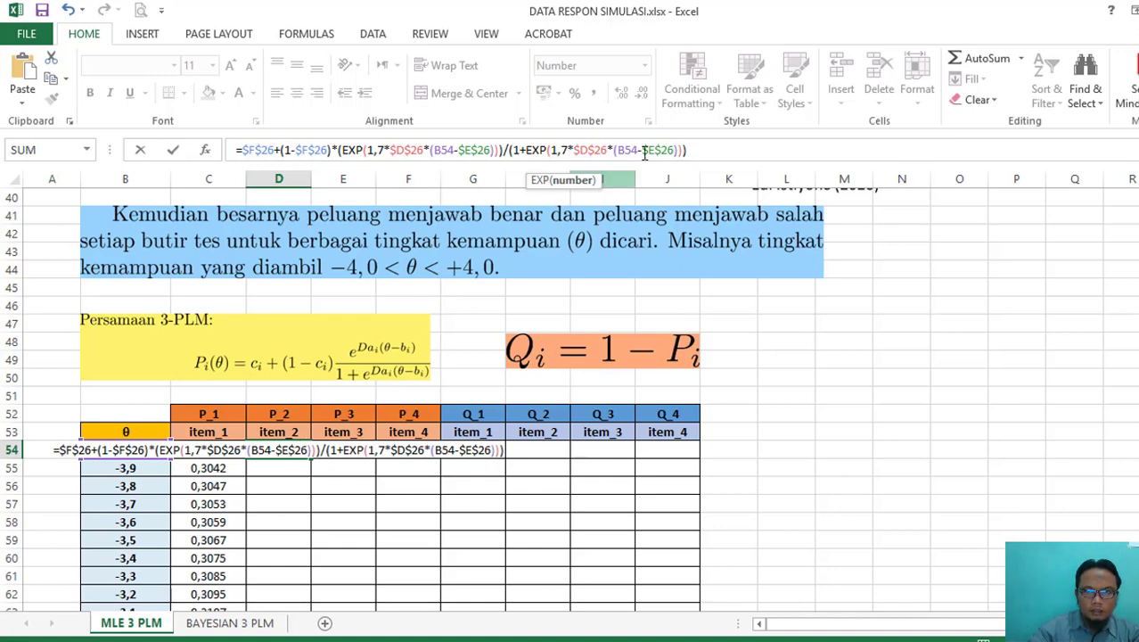
left_click(698, 150)
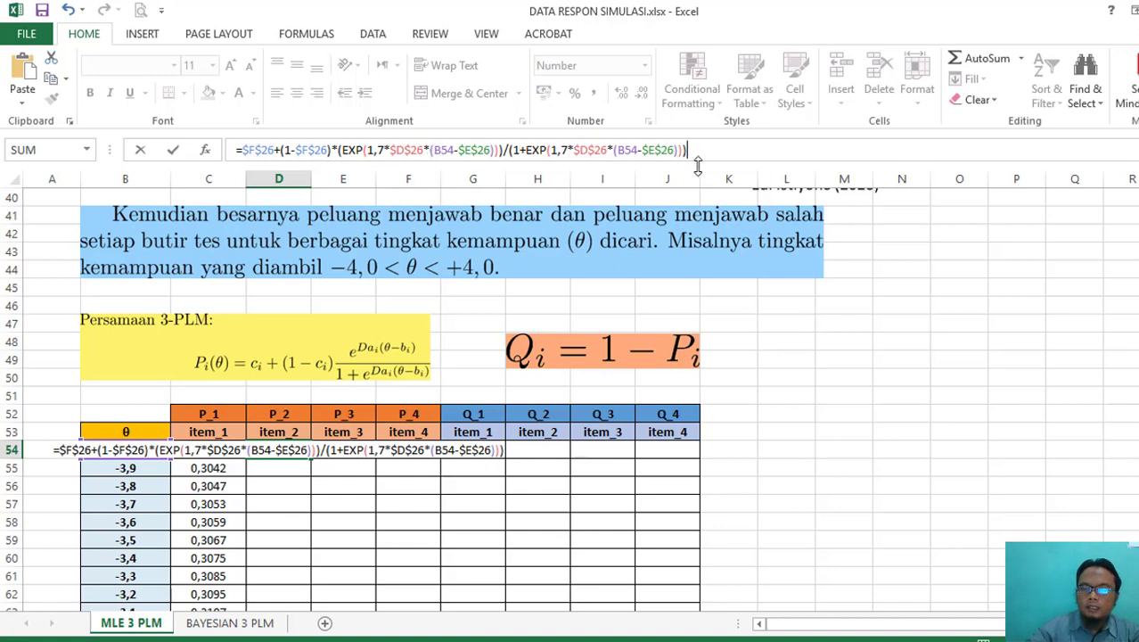
key("Return")
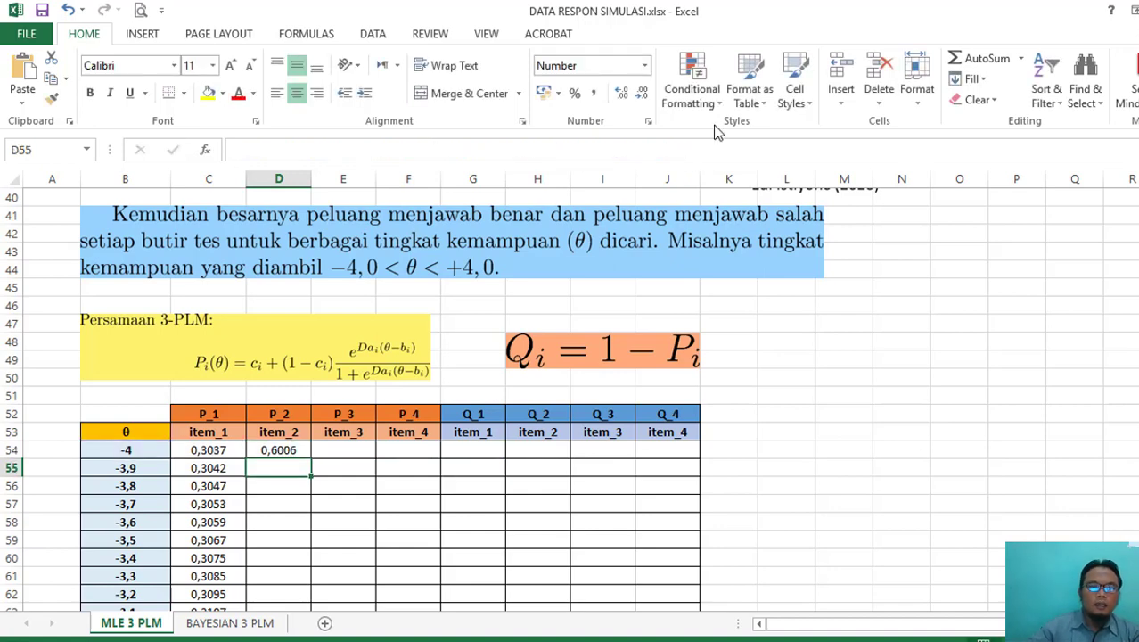
- Fill the item_2 probability formula from D54 down to D134, the row for θ = 4
left_click(292, 449)
left_click_drag(311, 461, 300, 590)
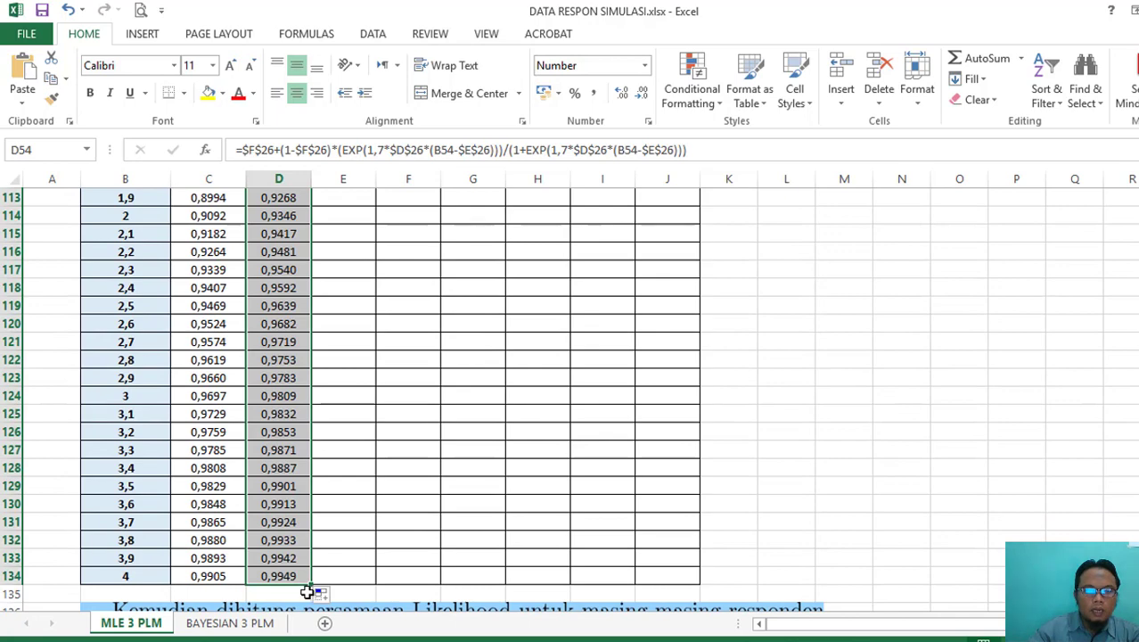
scroll(296, 450, "up", 7)
scroll(295, 428, "up", 17)
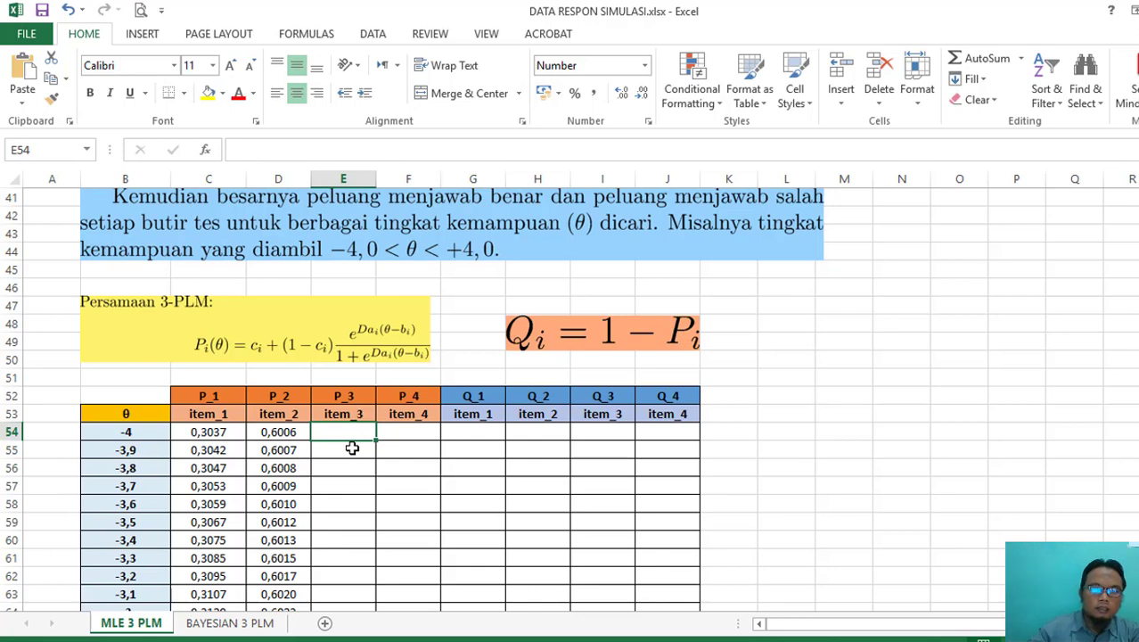
- Copy the full text of the item_2 formula in D54
left_click(282, 431)
left_click(417, 144)
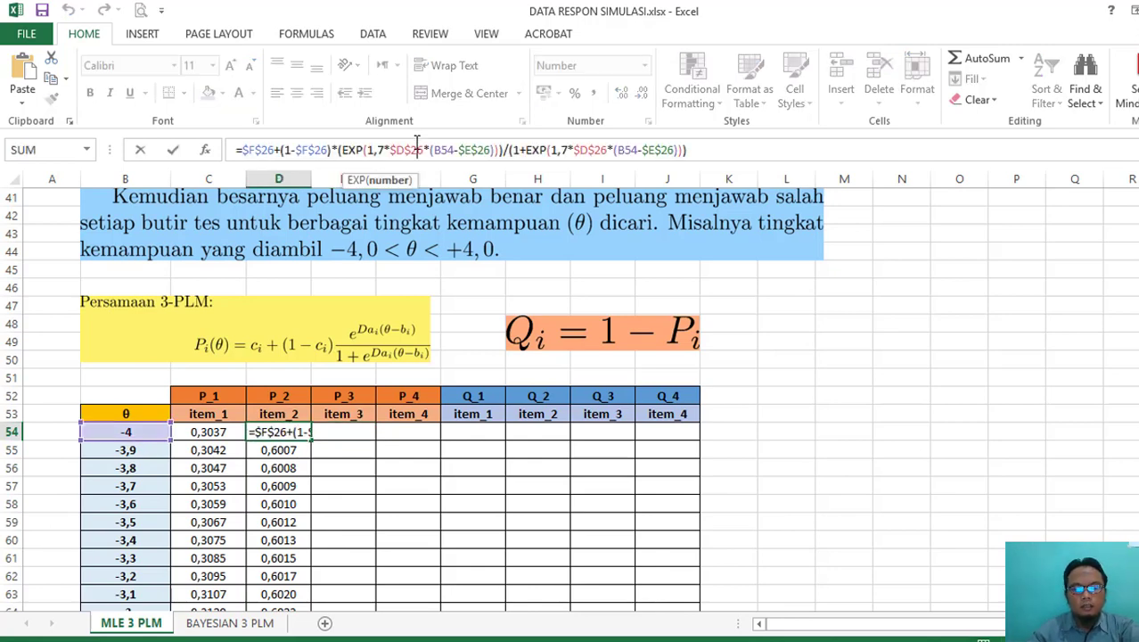
left_click_drag(701, 150, 185, 149)
key("ctrl+c")
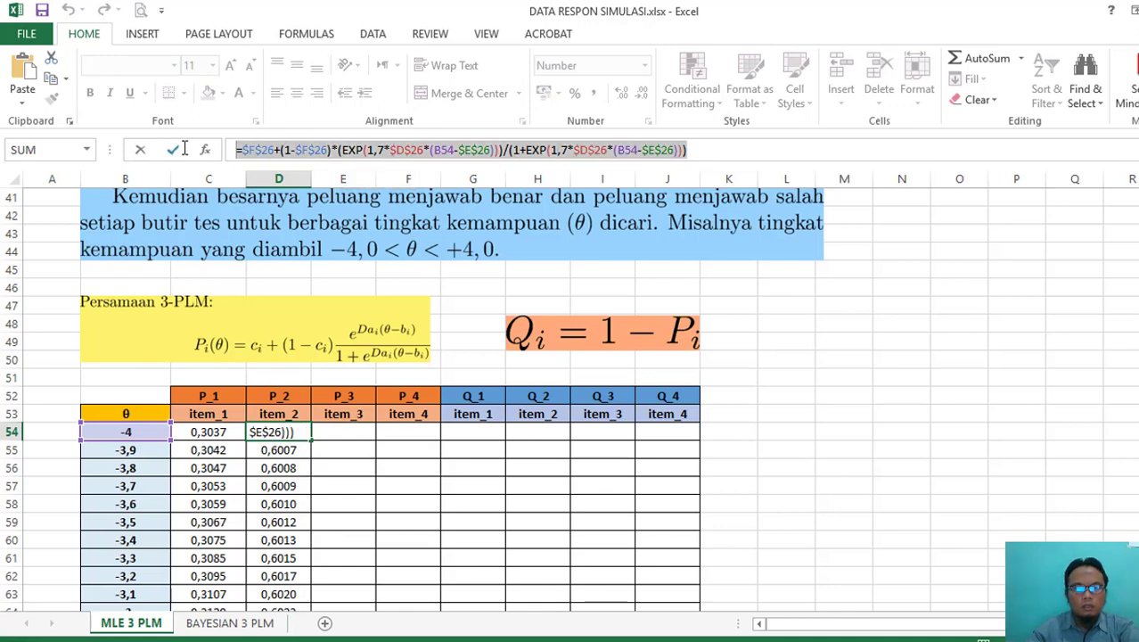
type("=")
left_click(346, 433)
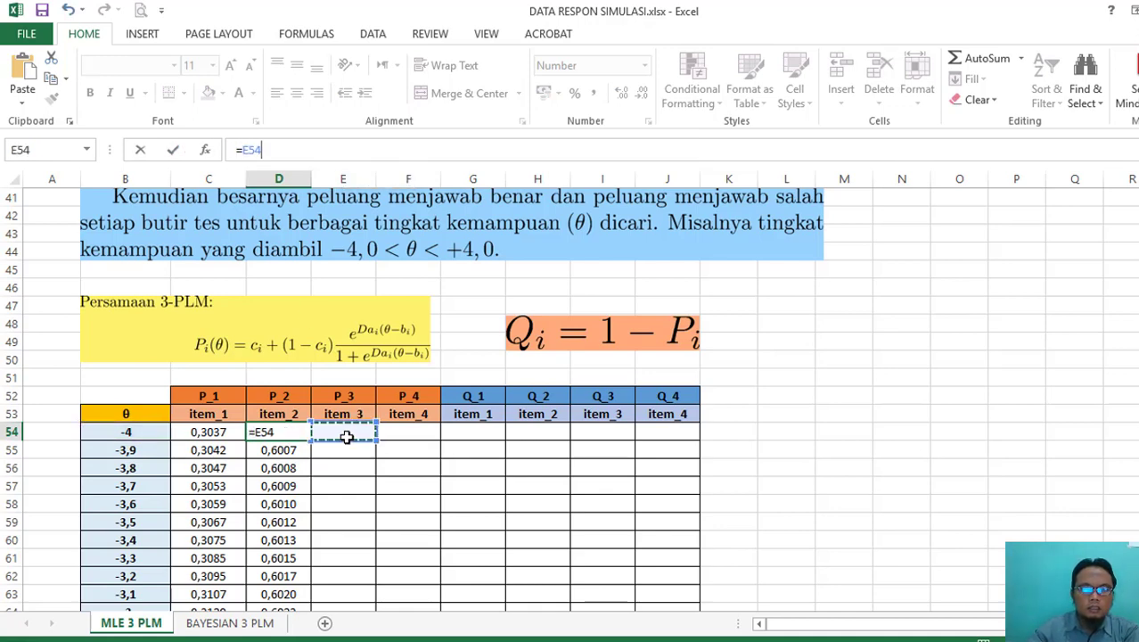
key("BackSpace")
key("BackSpace")
key("BackSpace")
key("BackSpace")
left_click(348, 437)
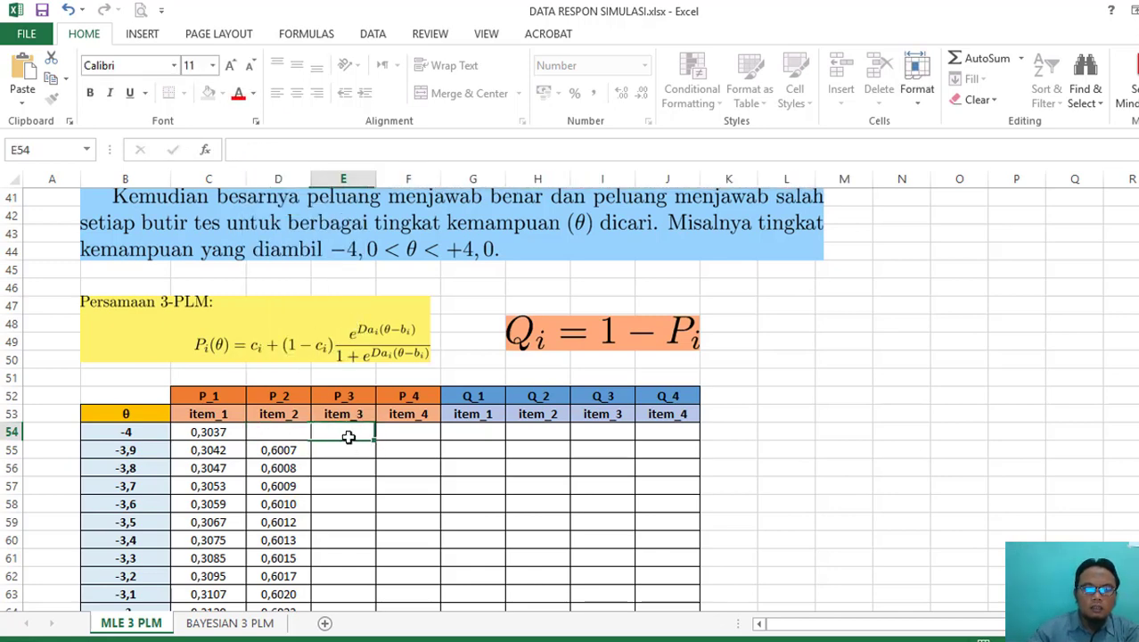
key("ctrl+z")
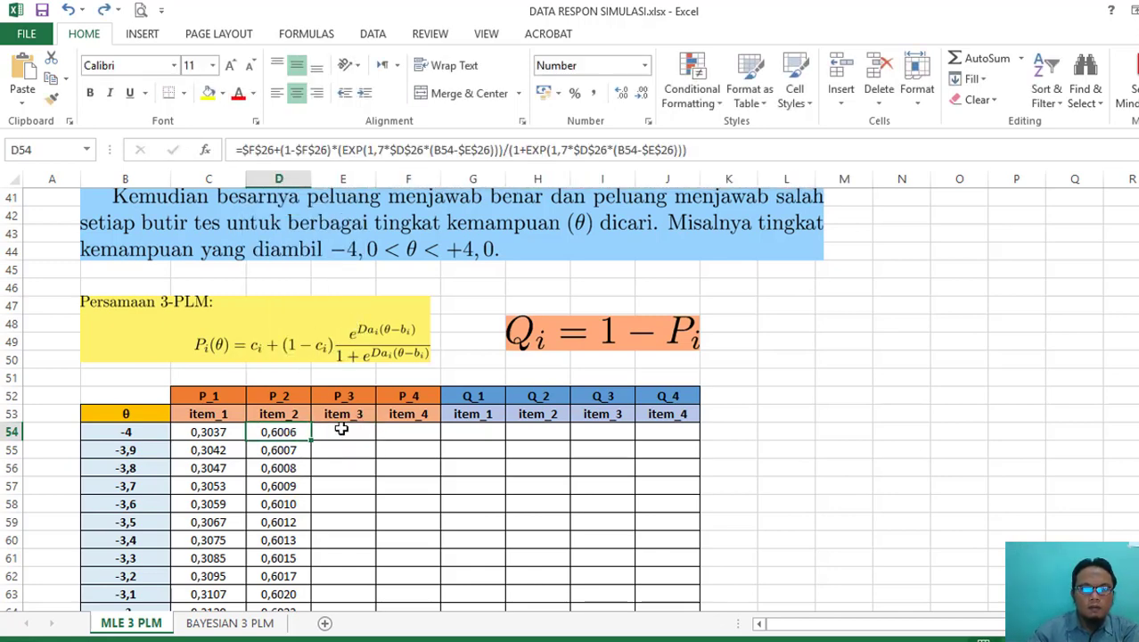
- In E54, insert the copied item_2 formula =$F$26+(1-$F$26)*(EXP(1,7*$D$26*(B54-$E$26)))/(1+EXP(1,7*$D$26*(B54-$E$26))) as the basis for item_3
left_click(342, 432)
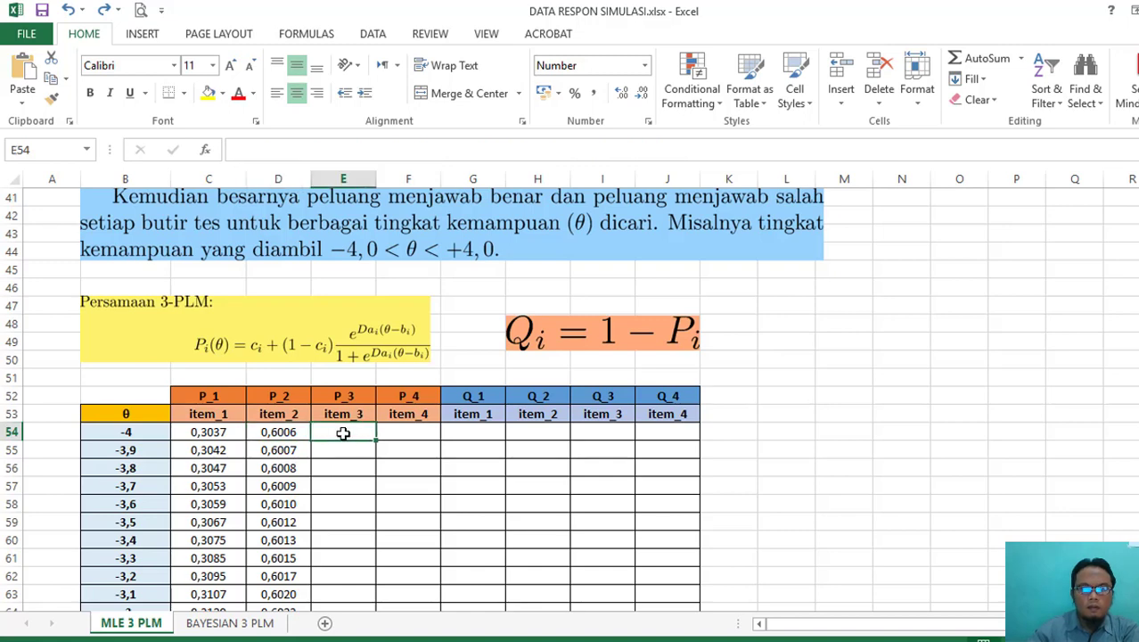
double_click(343, 432)
key("ctrl+v")
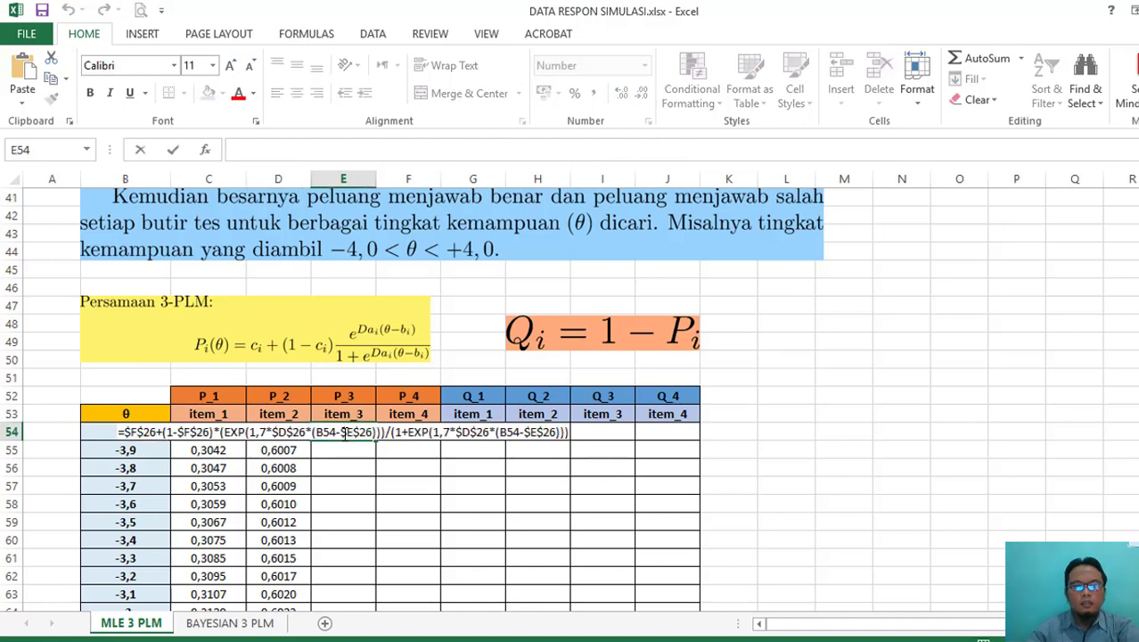
- In the E54 formula, change both c parameter references to $F$27 for item 3
scroll(701, 299, "up", 5)
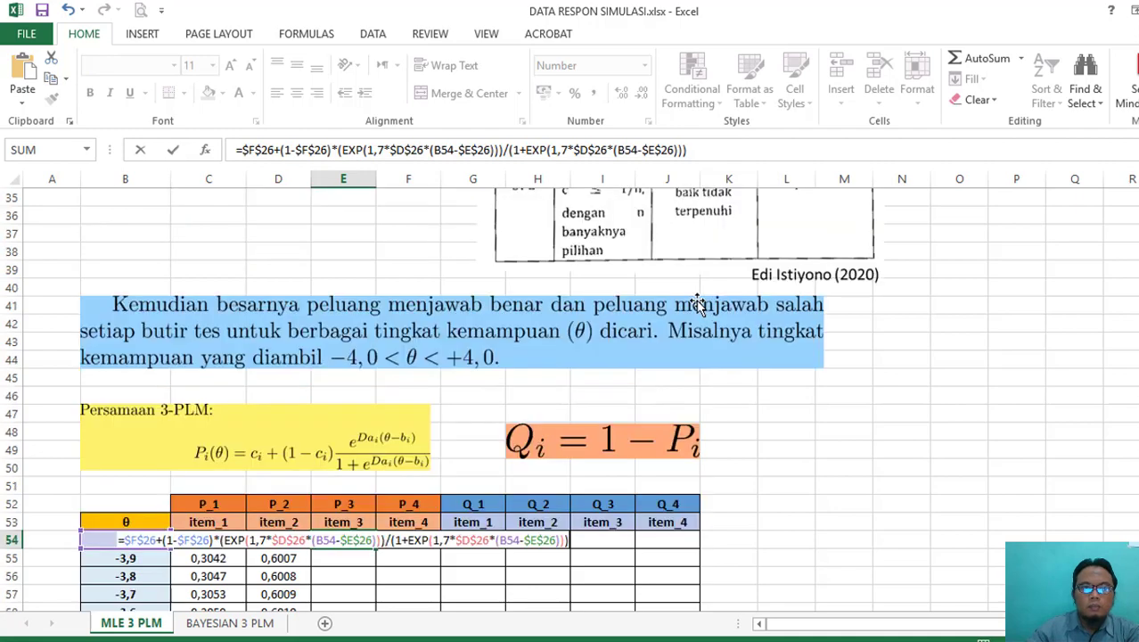
scroll(478, 319, "up", 1)
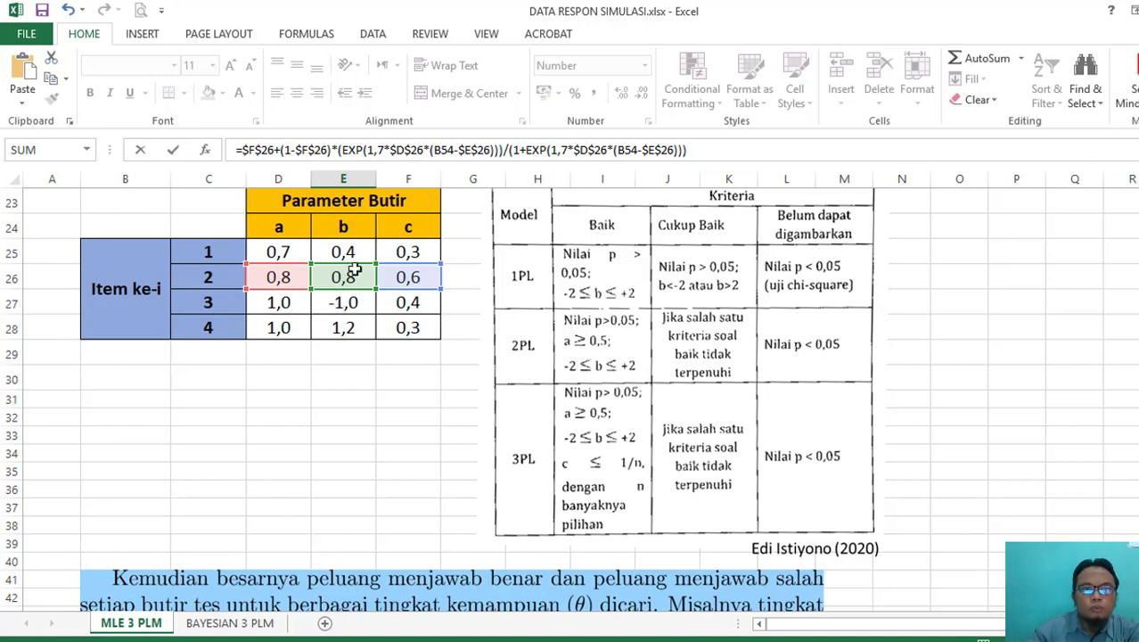
left_click(275, 150)
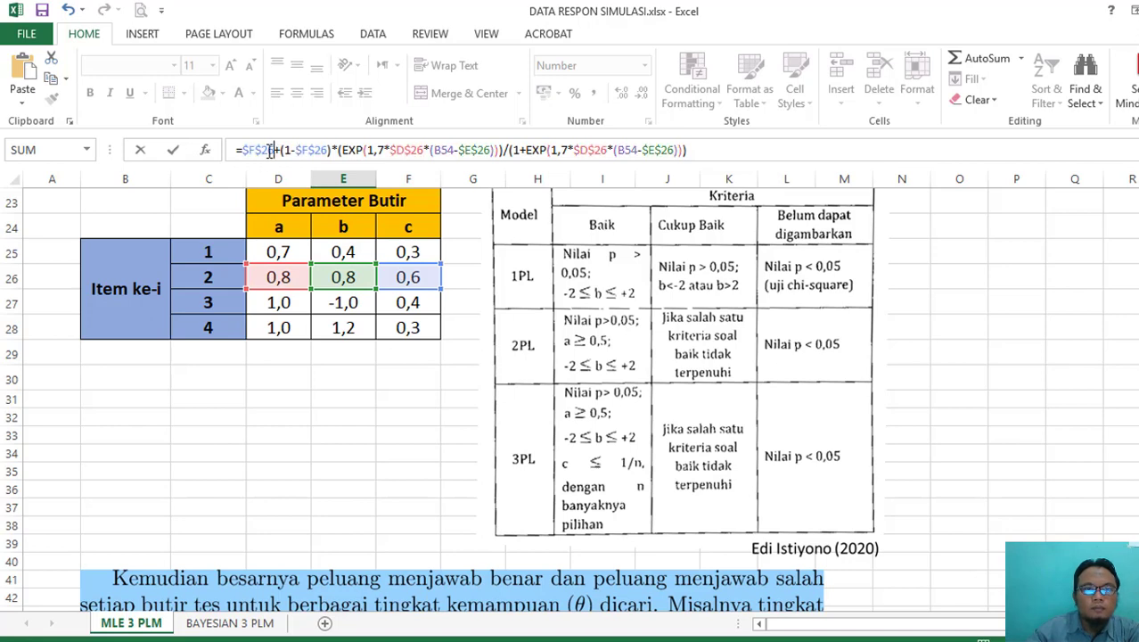
key("BackSpace")
type("7")
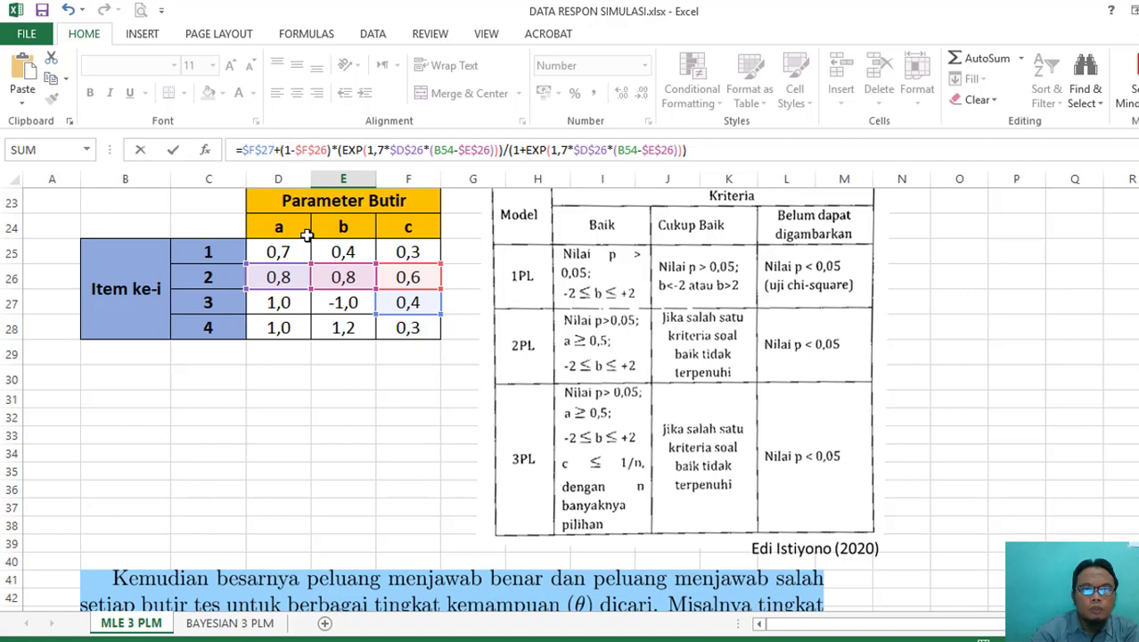
key("BackSpace")
type("7")
- In the numerator of the E54 formula, change the a reference to $D$27 and the b reference to $E$27
key("Right")
key("Right")
key("Right")
key("Right")
key("Right")
key("Right")
key("Right")
key("Right")
key("Right")
key("Right")
key("Right")
key("Right")
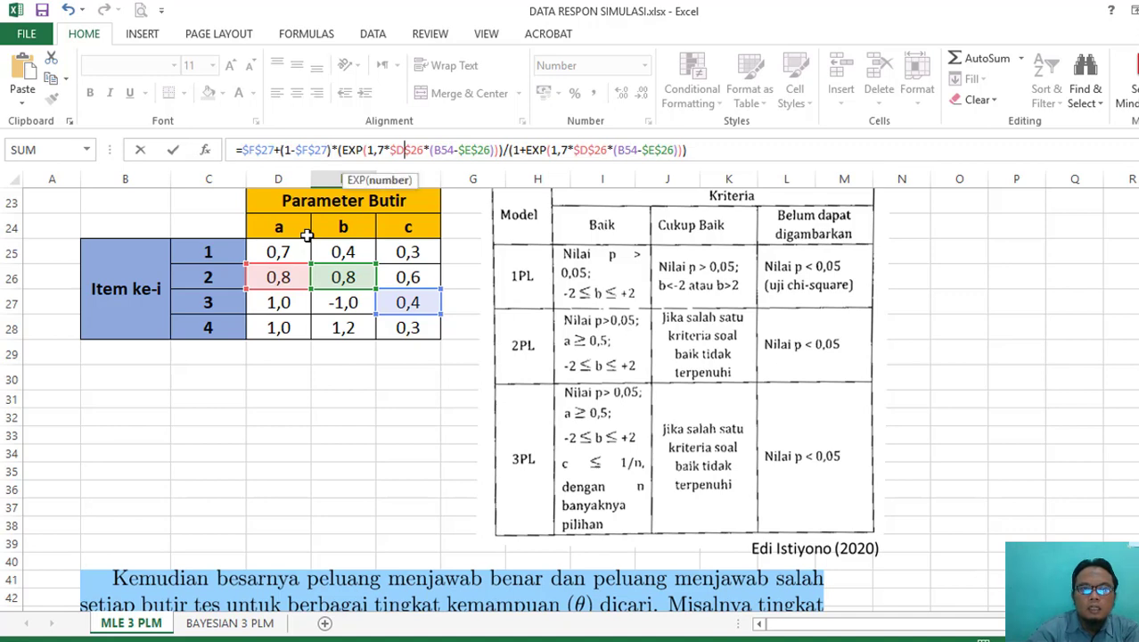
type("7")
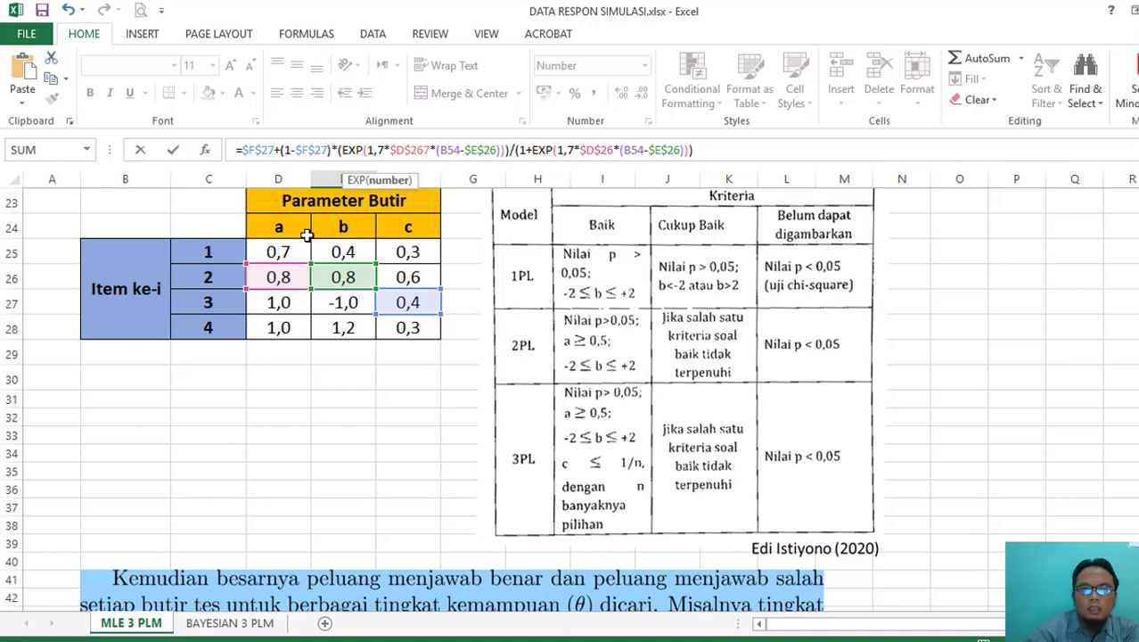
key("BackSpace")
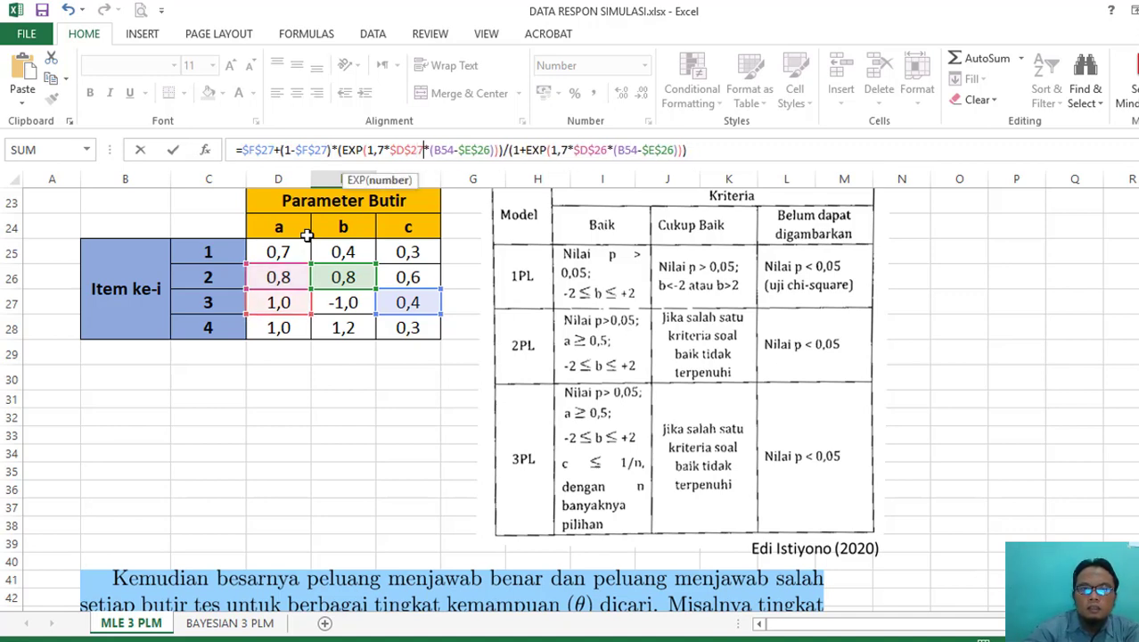
key("Right")
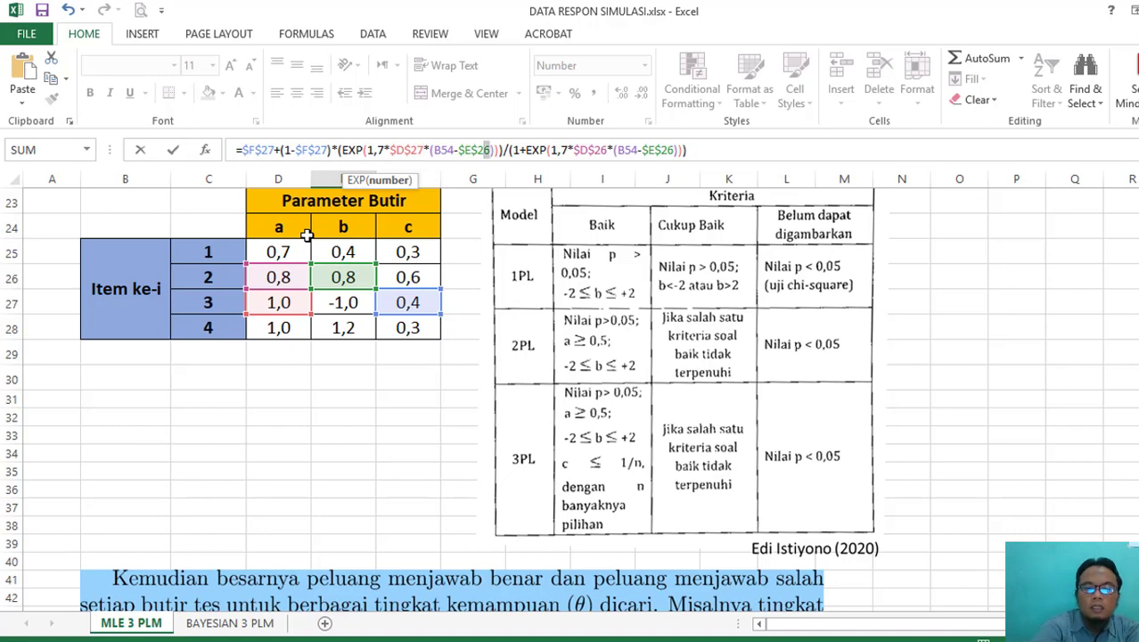
key("BackSpace")
type("7")
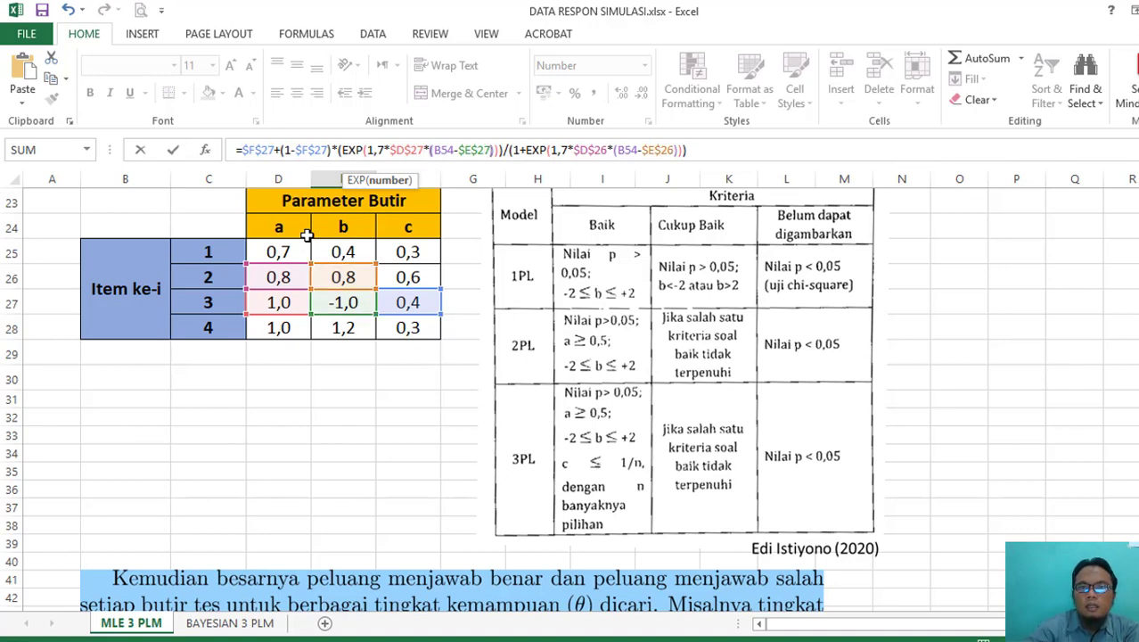
- In the denominator of the E54 formula, change the a reference to $D$27 and the b reference to $E$27, and enter the formula
key("Right")
key("Right")
key("Right")
key("Right")
key("Right")
key("Right")
key("Right")
key("Right")
key("Right")
key("Right")
key("Right")
key("Right")
type("7")
key("Left")
key("BackSpace")
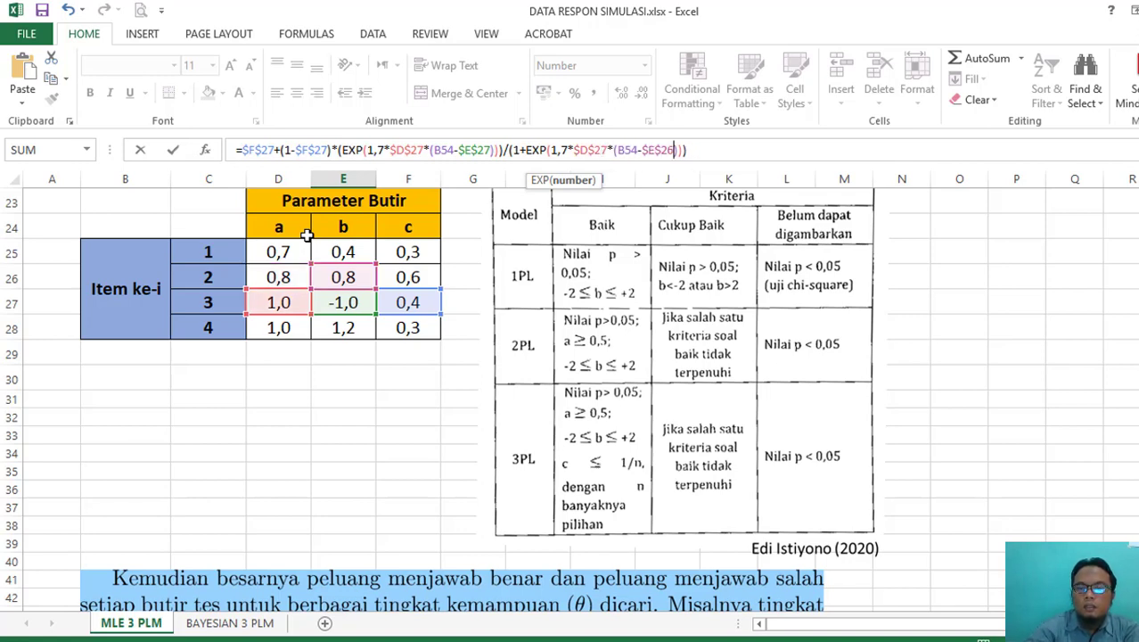
key("shift+Left")
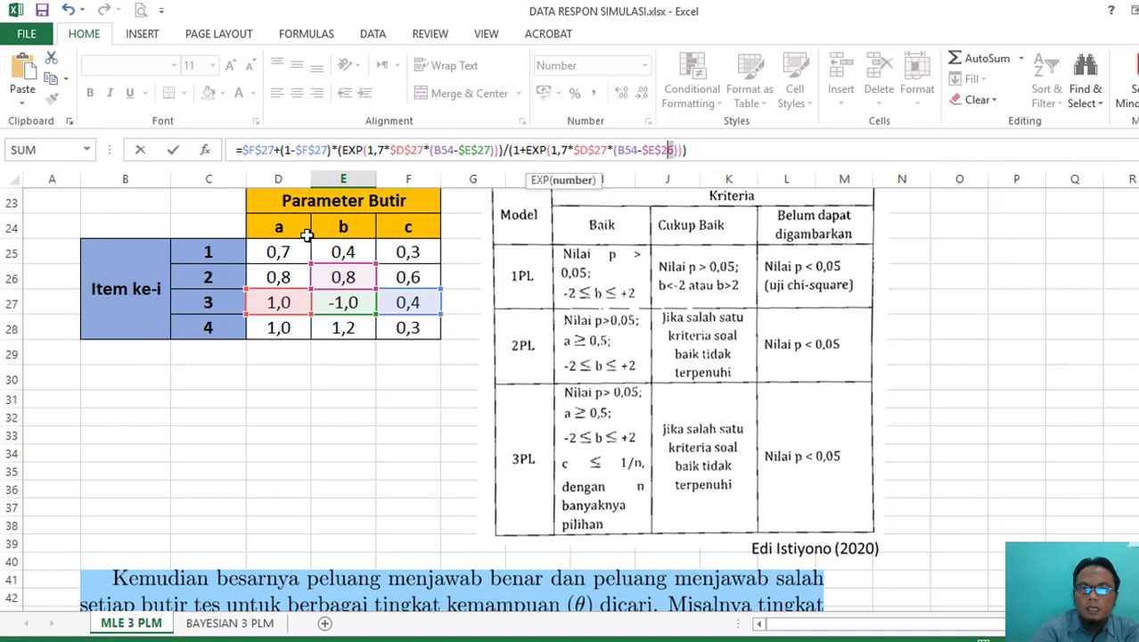
type("7")
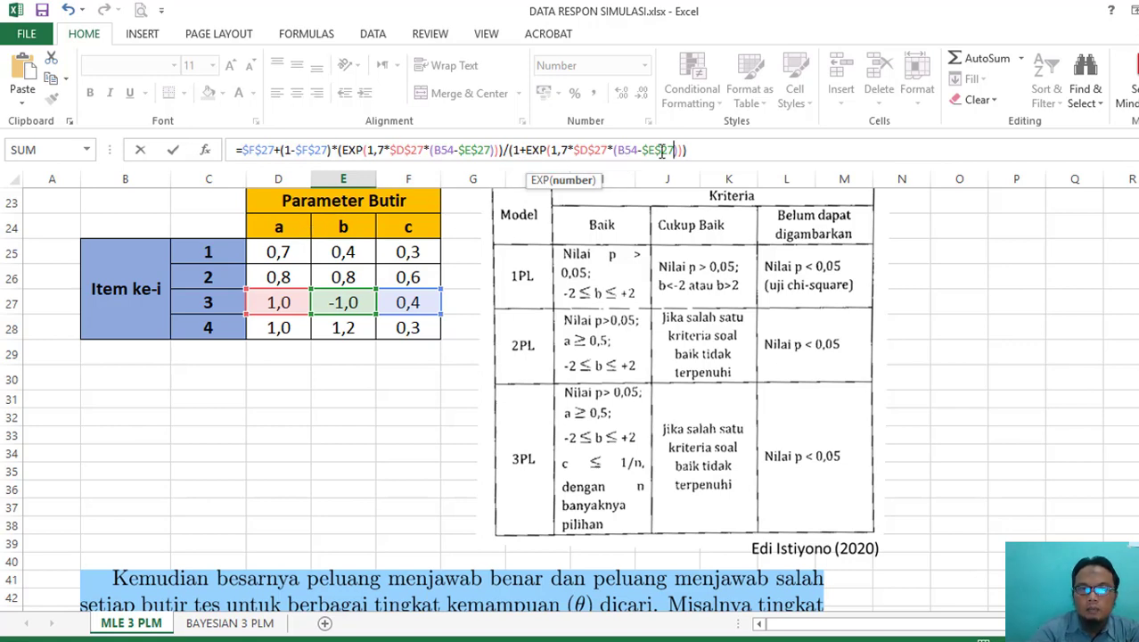
key("Return")
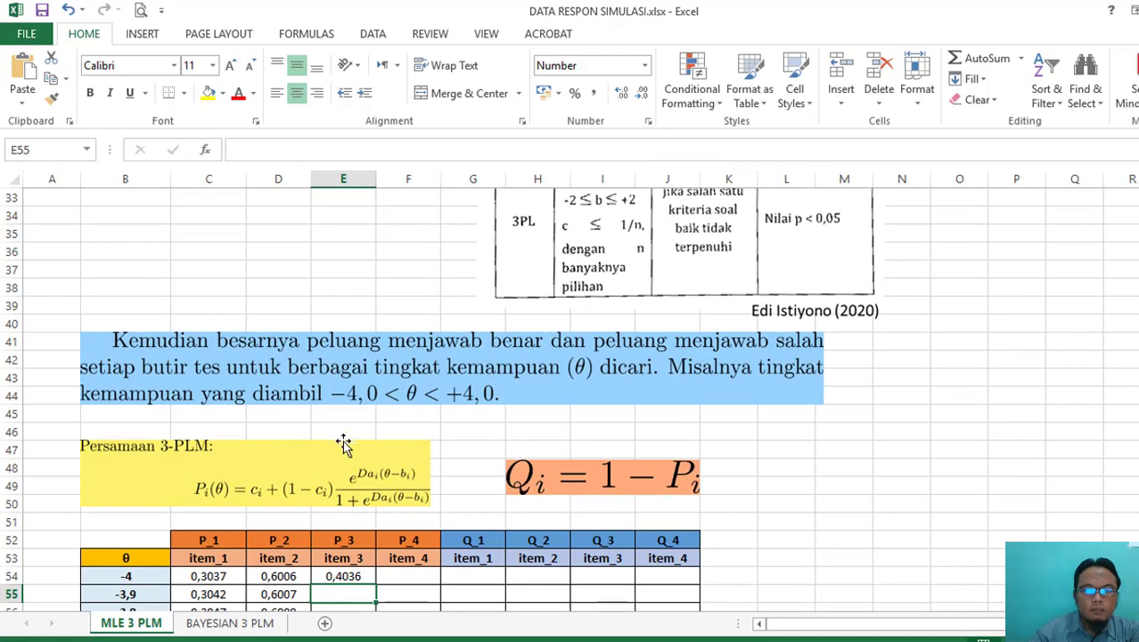
- Fill the item_3 probability formula from E54 down to E134
scroll(348, 459, "down", 1)
scroll(347, 459, "down", 3)
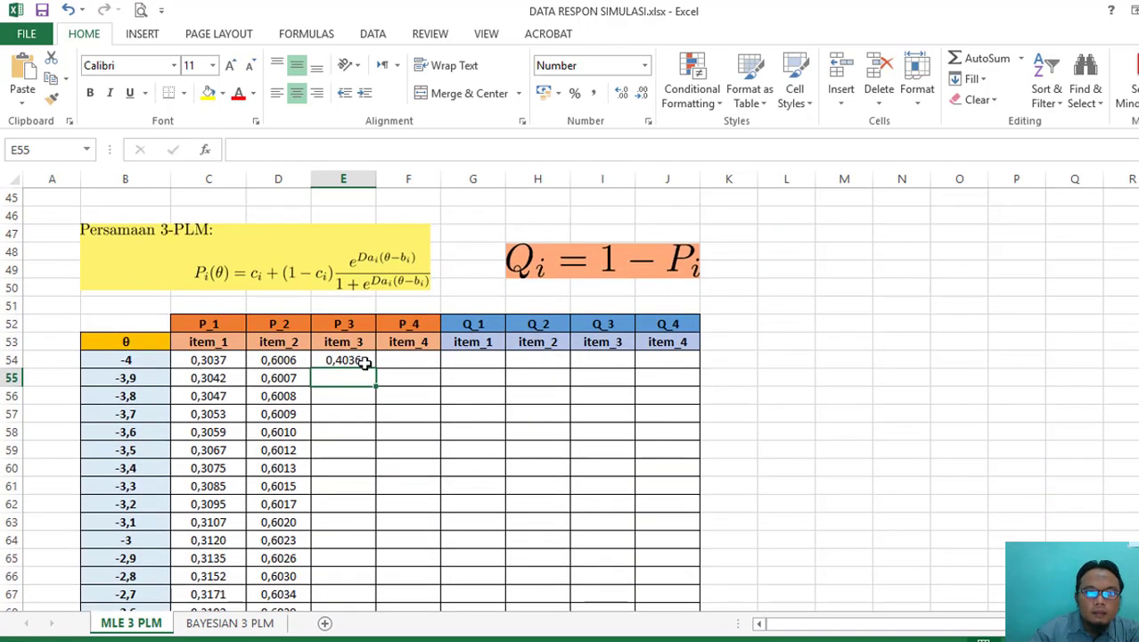
left_click(364, 362)
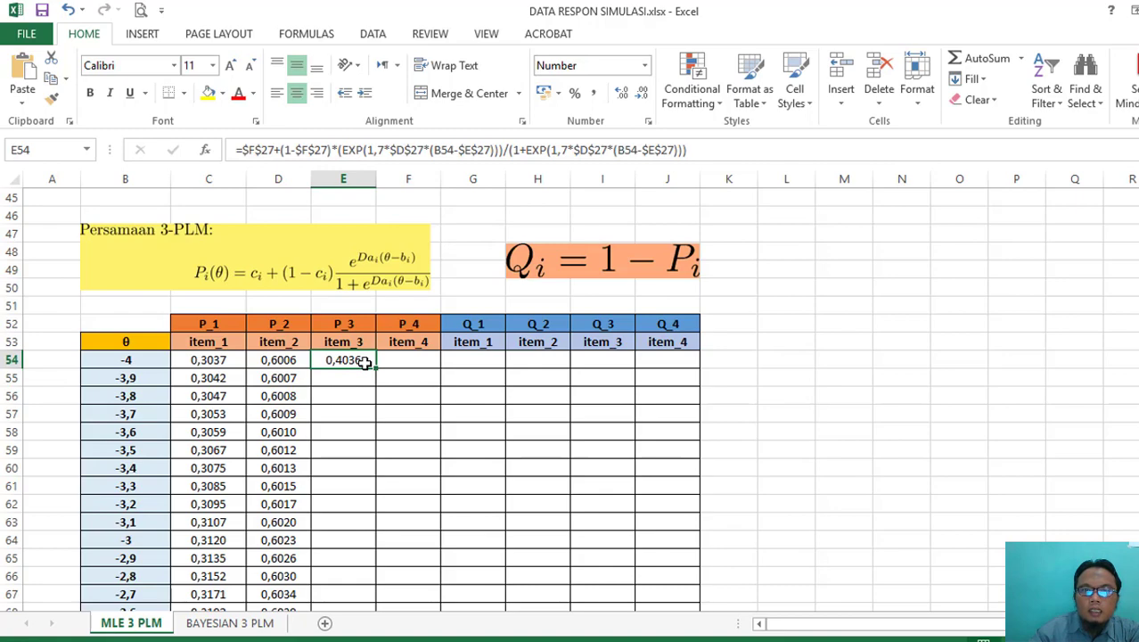
left_click_drag(375, 369, 372, 606)
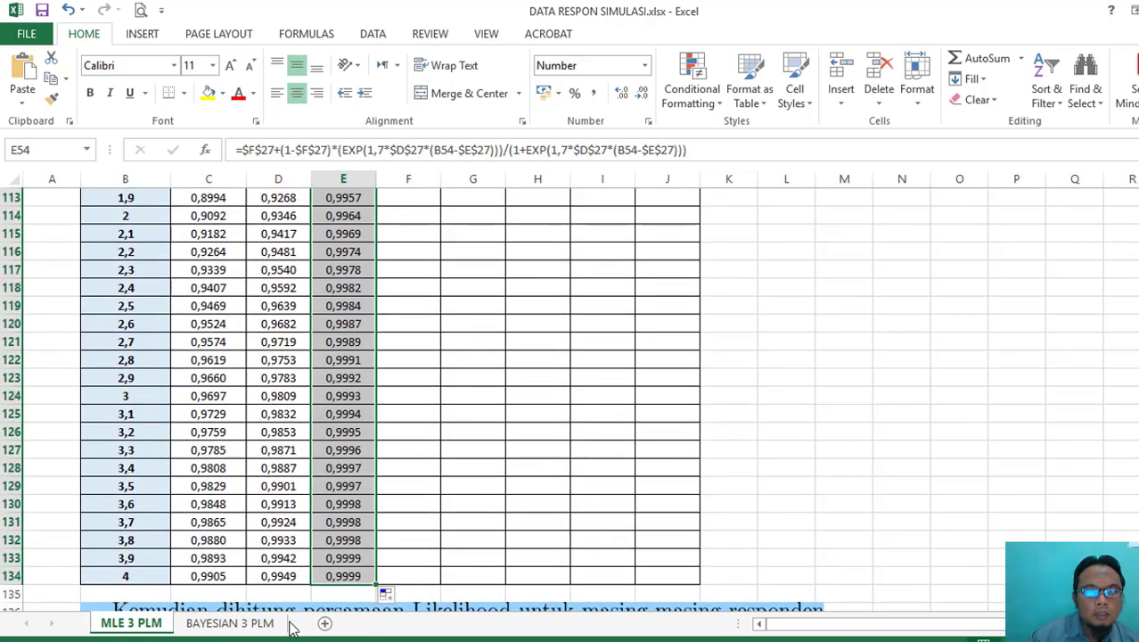
- Copy the formula text of E54 unchanged into F54 as the basis for item_4's probability
scroll(287, 603, "up", 15)
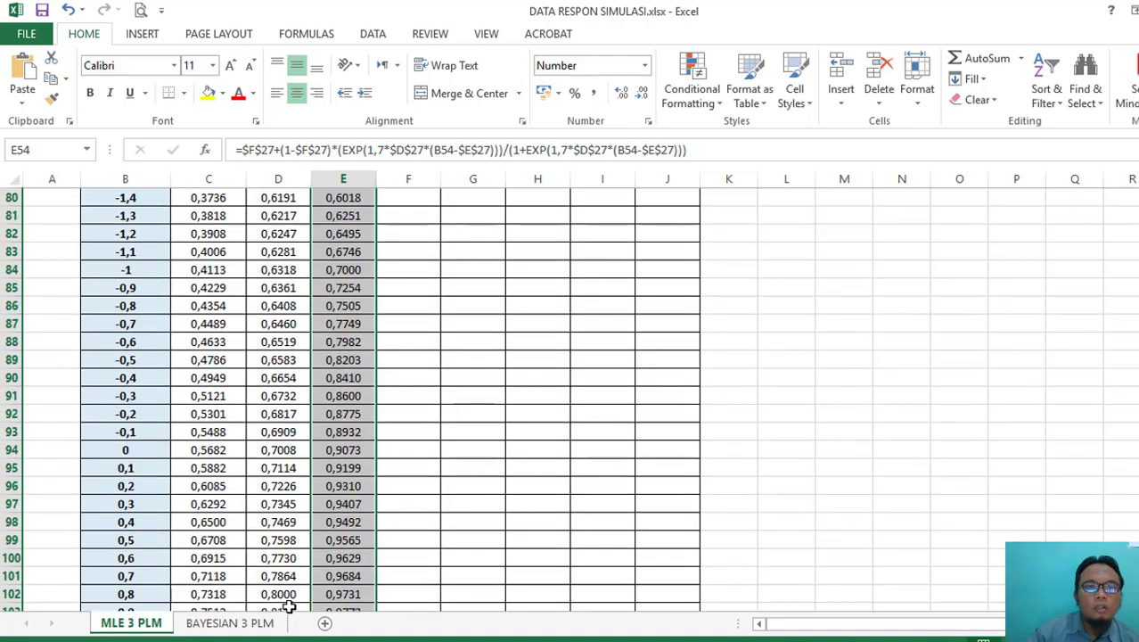
scroll(287, 520, "up", 6)
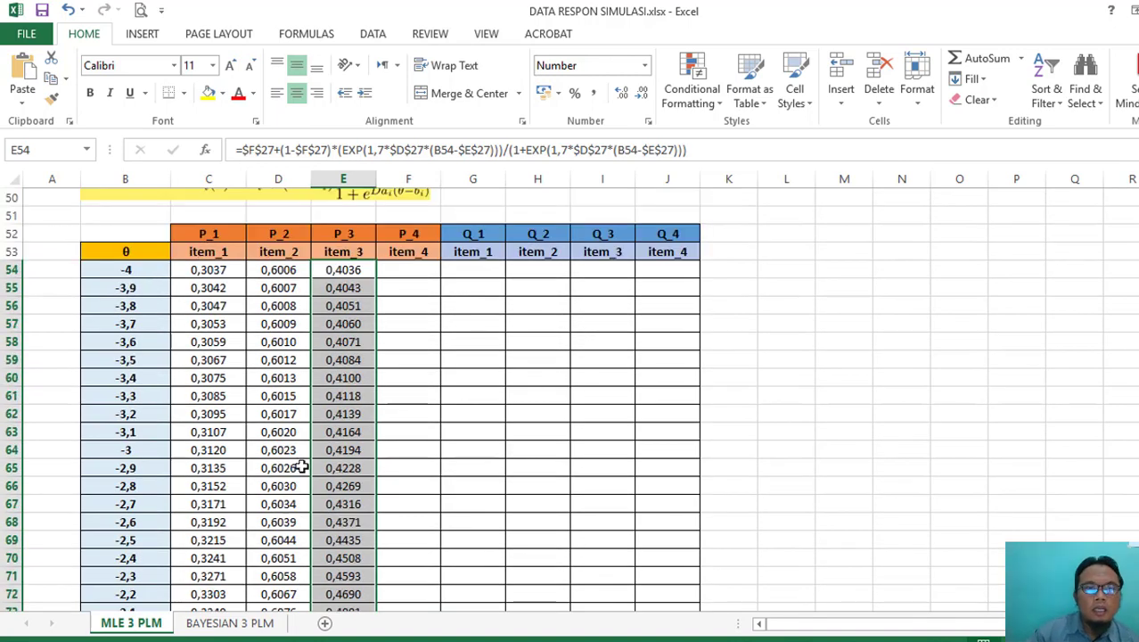
scroll(335, 278, "up", 2)
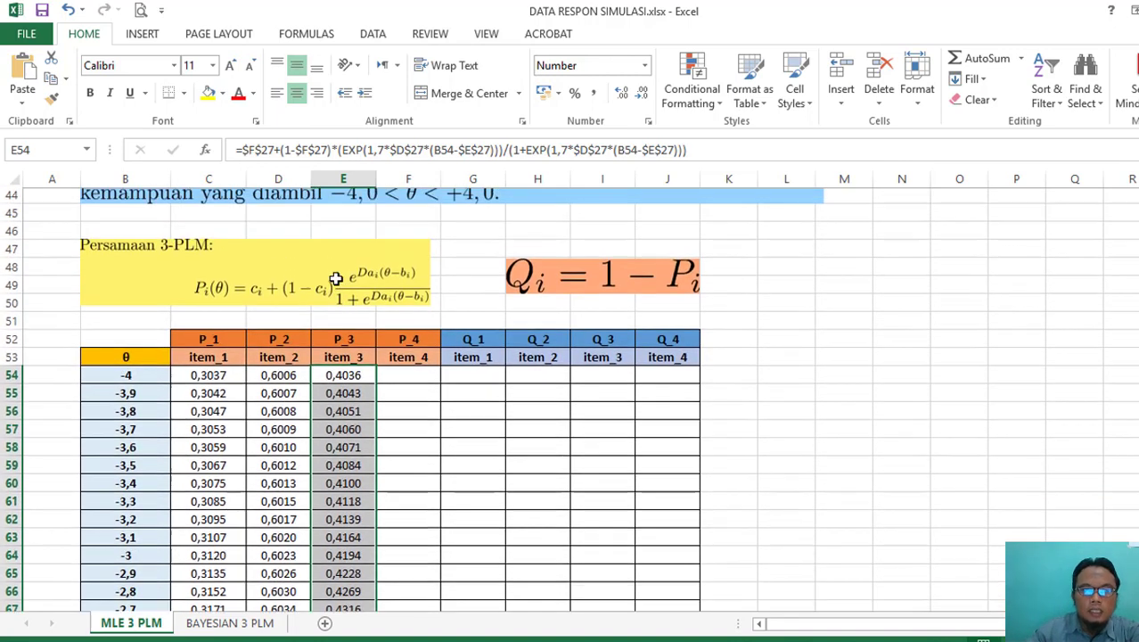
left_click(409, 376)
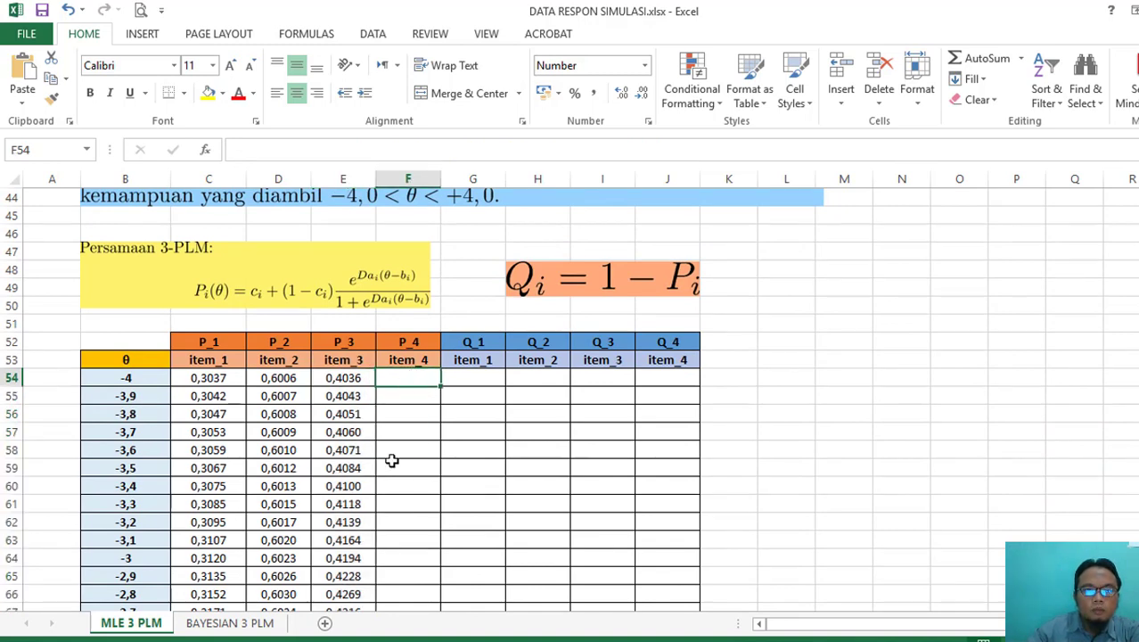
left_click(347, 378)
left_click(453, 149)
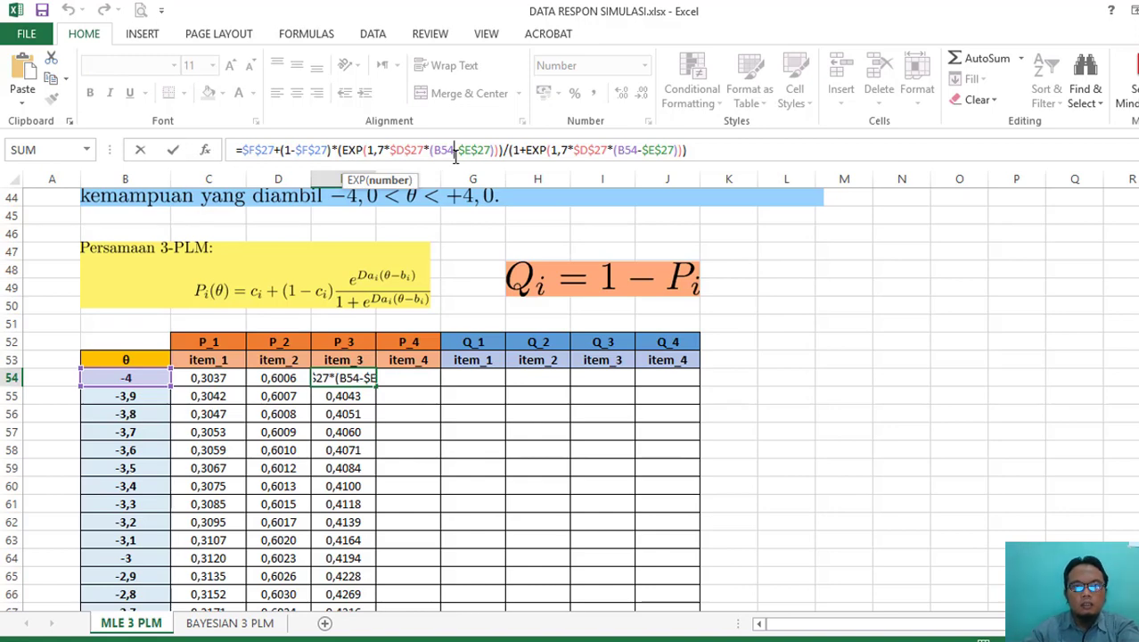
left_click_drag(688, 152, 235, 152)
key("ctrl+c")
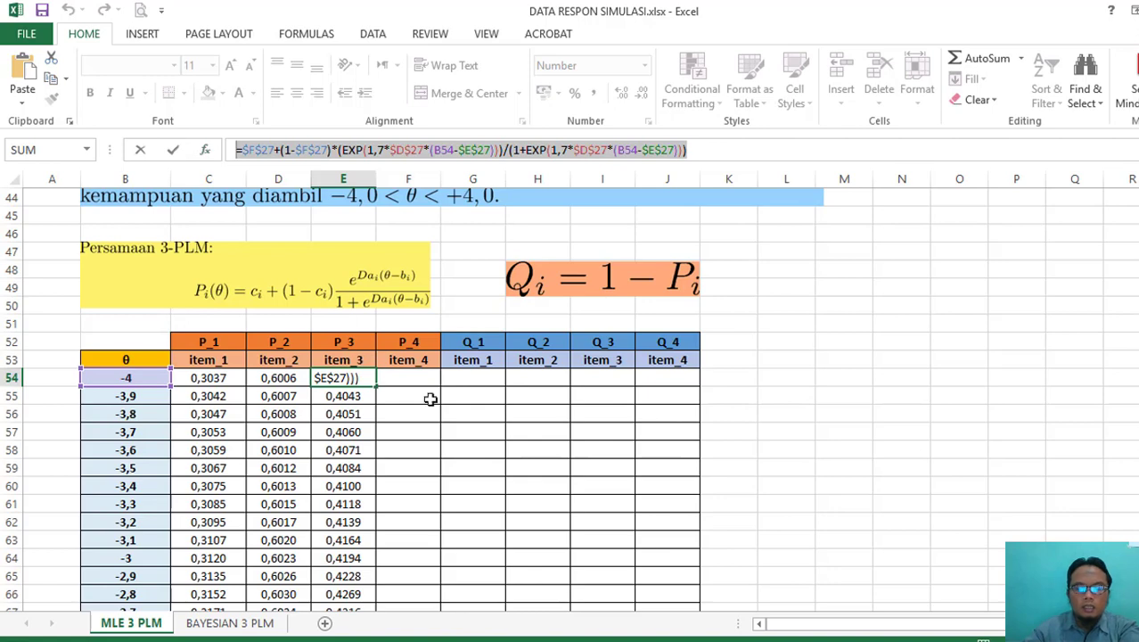
key("Escape")
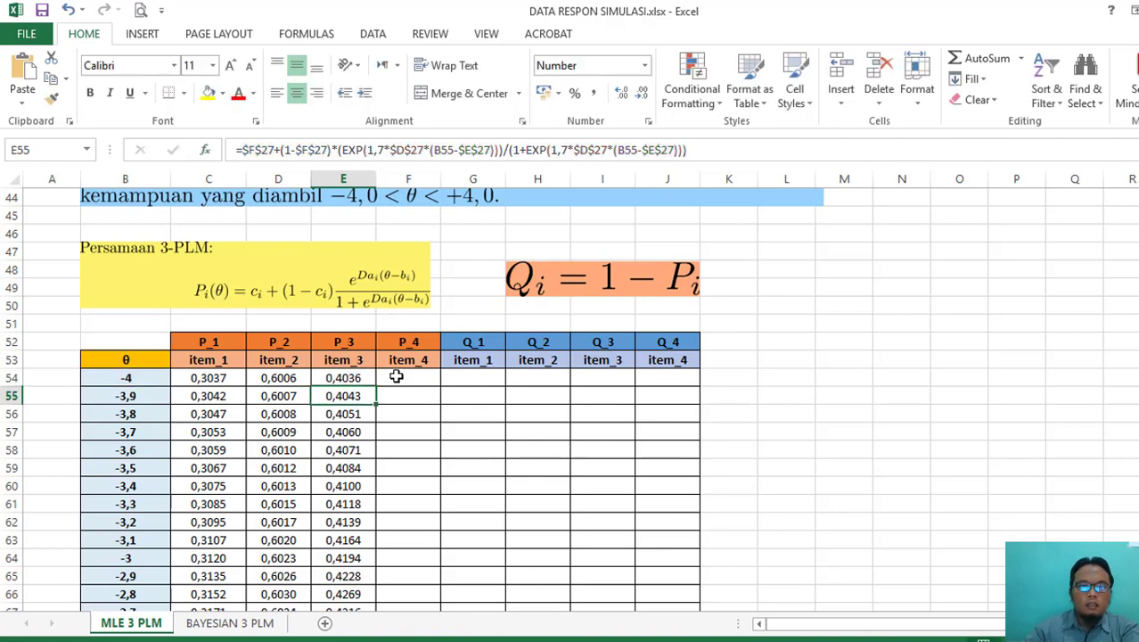
left_click(395, 376)
double_click(396, 376)
key("ctrl+v")
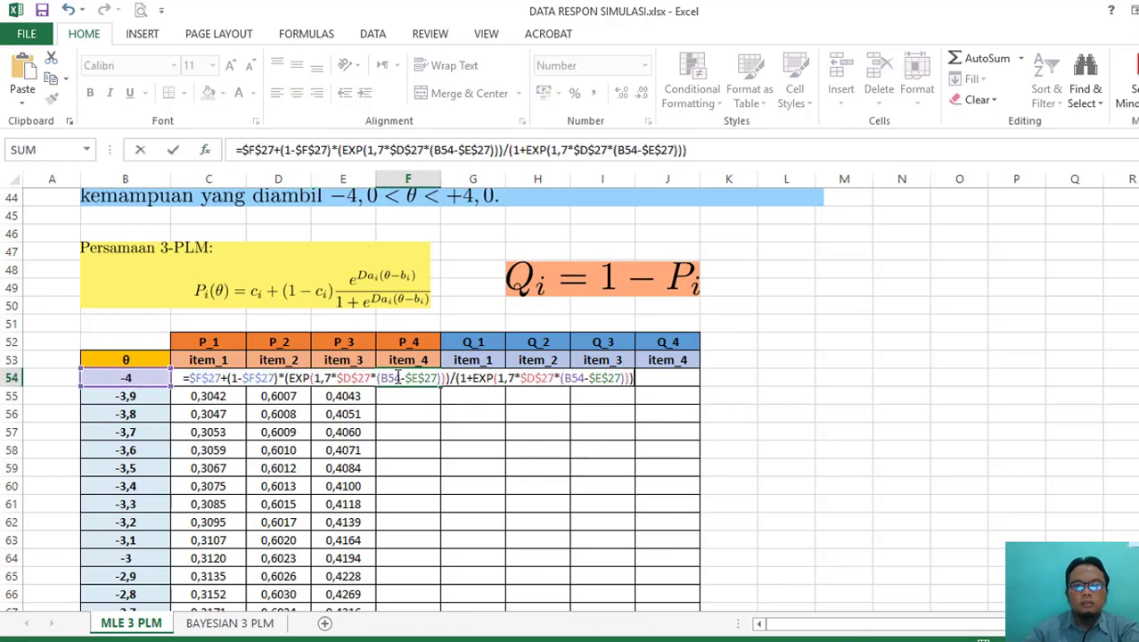
- In the F54 formula, change both c parameter references to $F$28 for item 4
scroll(571, 401, "up", 7)
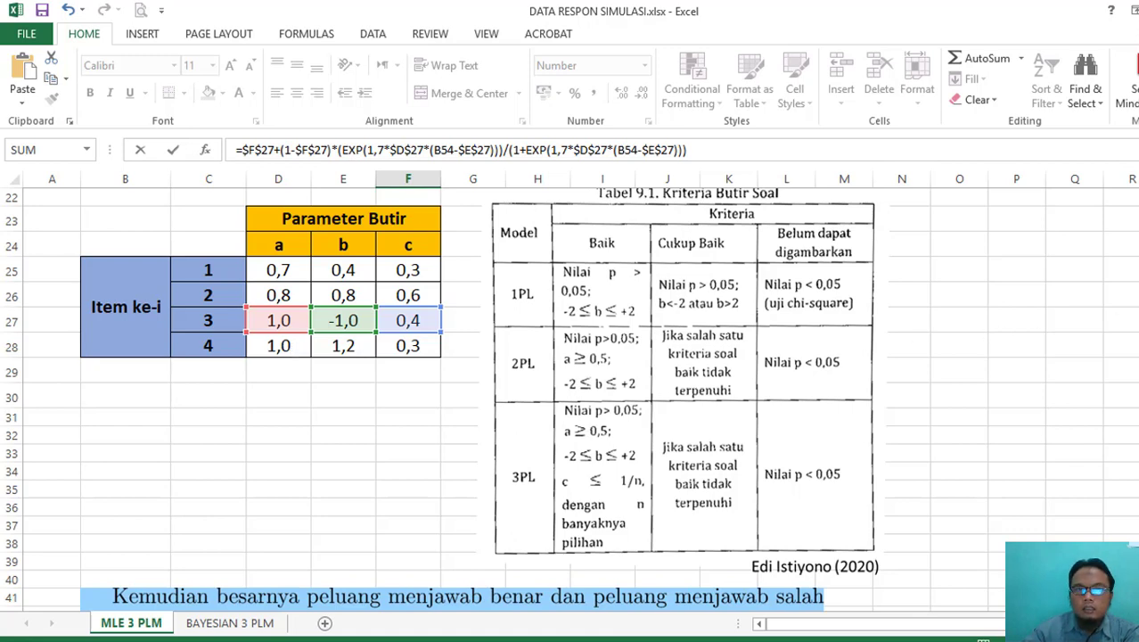
scroll(570, 393, "down", 5)
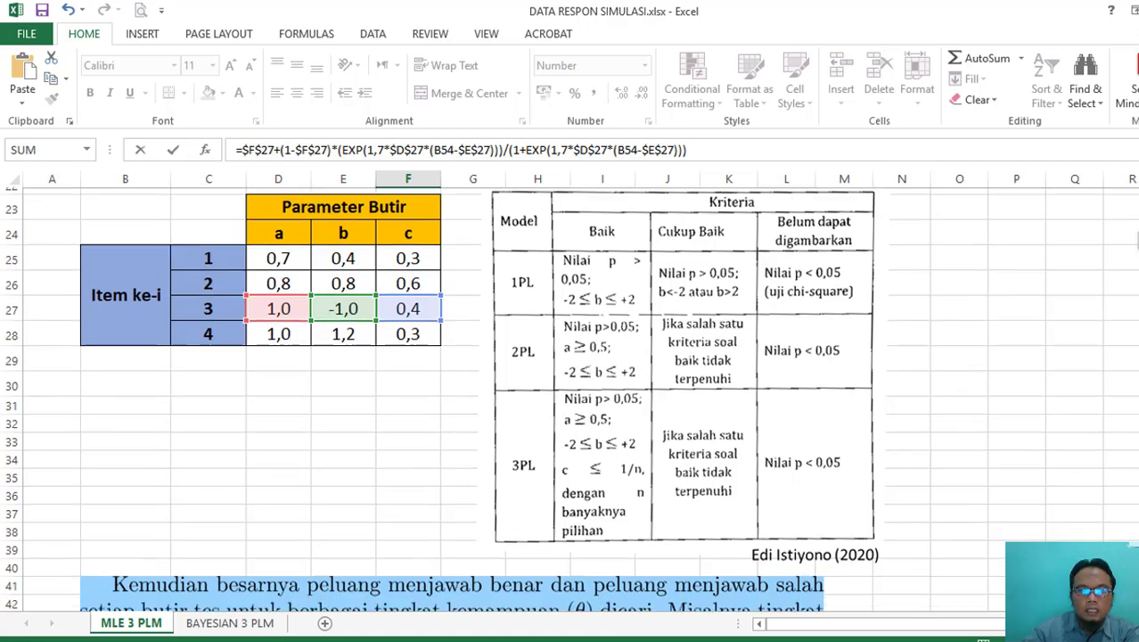
scroll(570, 392, "up", 3)
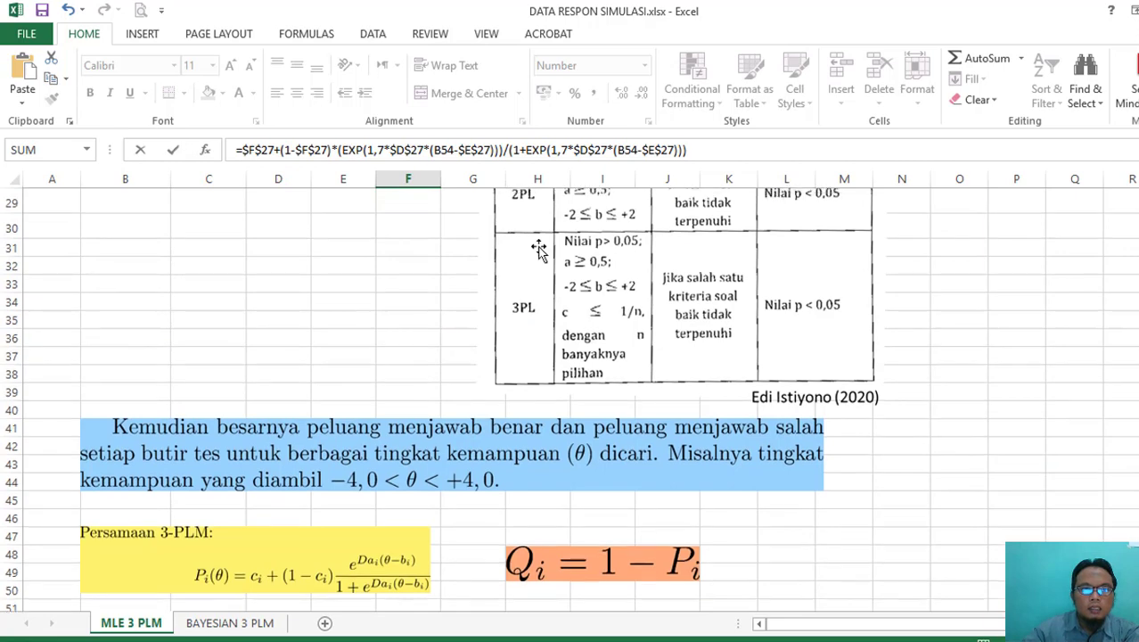
scroll(570, 393, "up", 3)
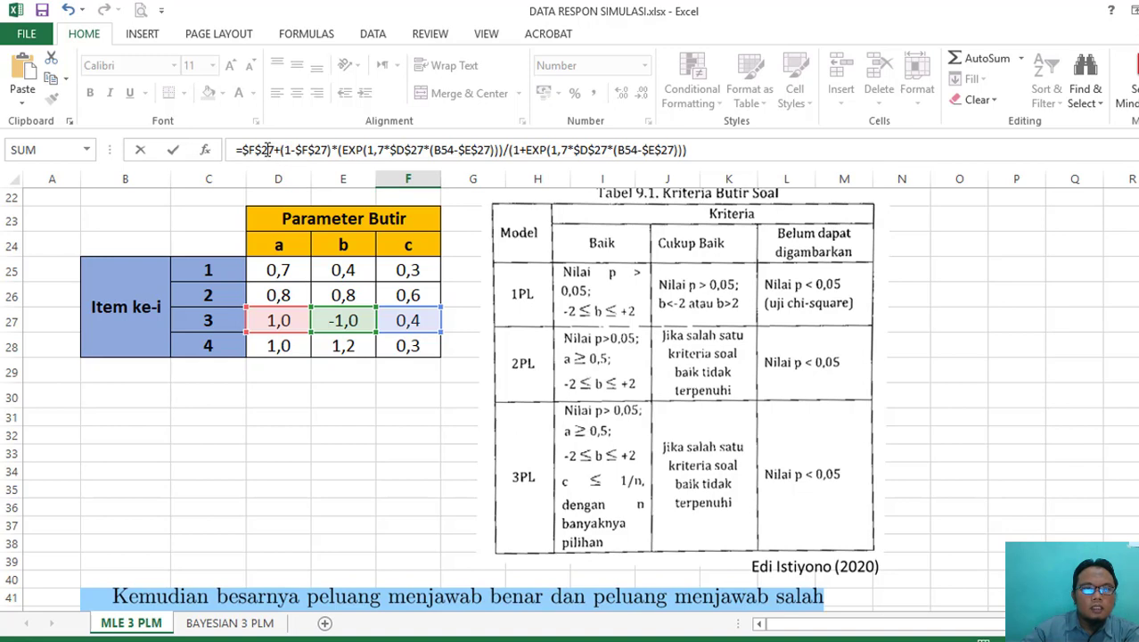
left_click(272, 150)
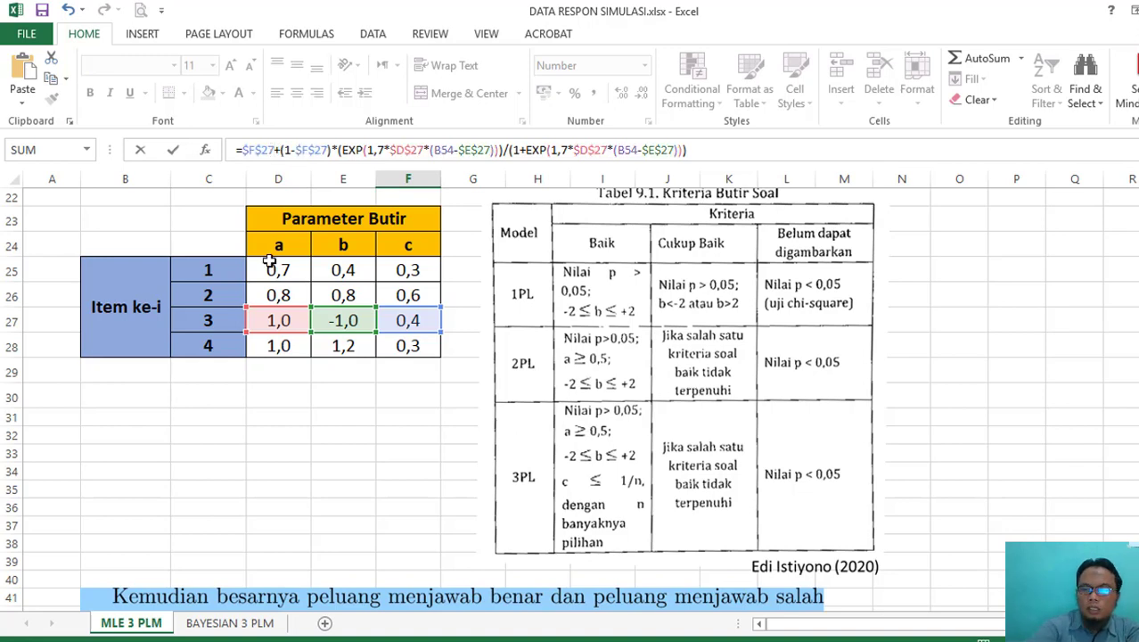
key("BackSpace")
type("8")
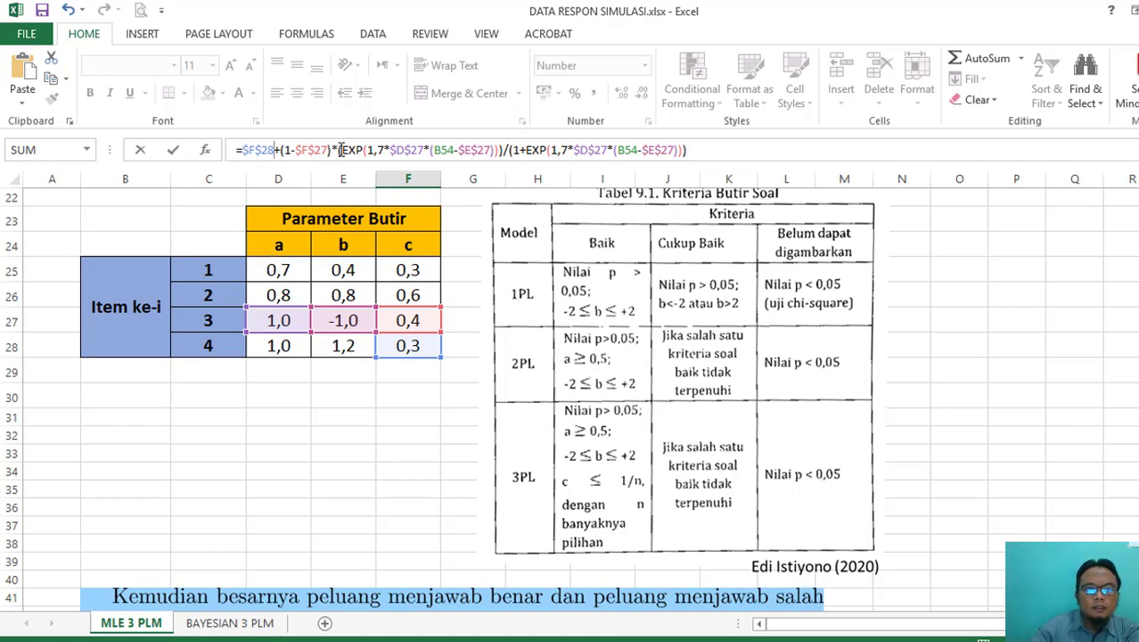
left_click(322, 150)
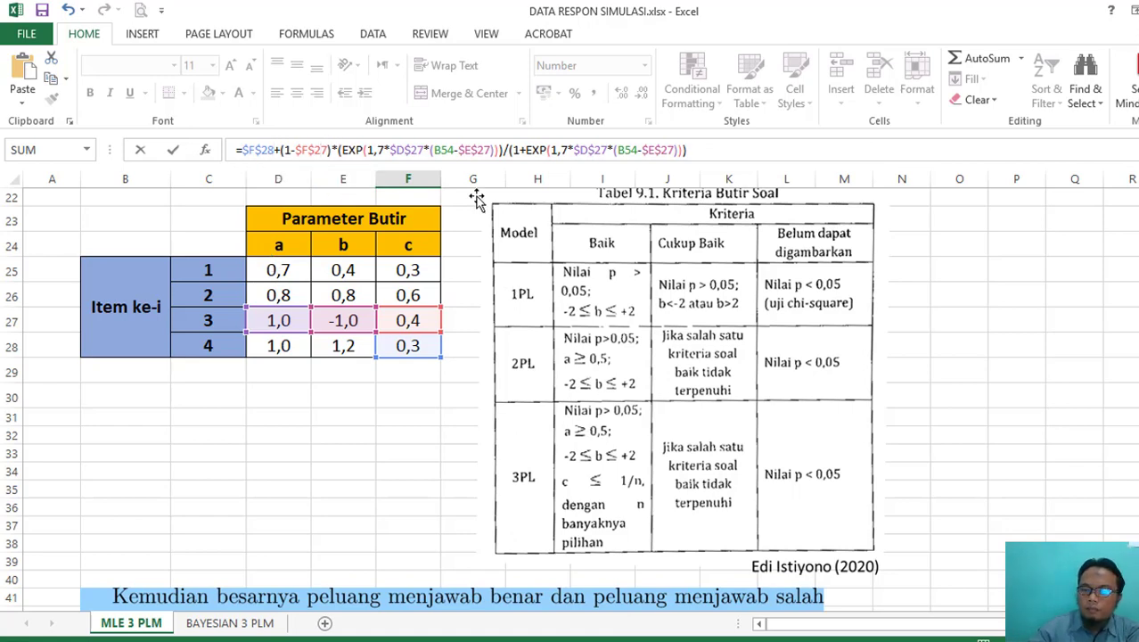
key("Delete")
type("8")
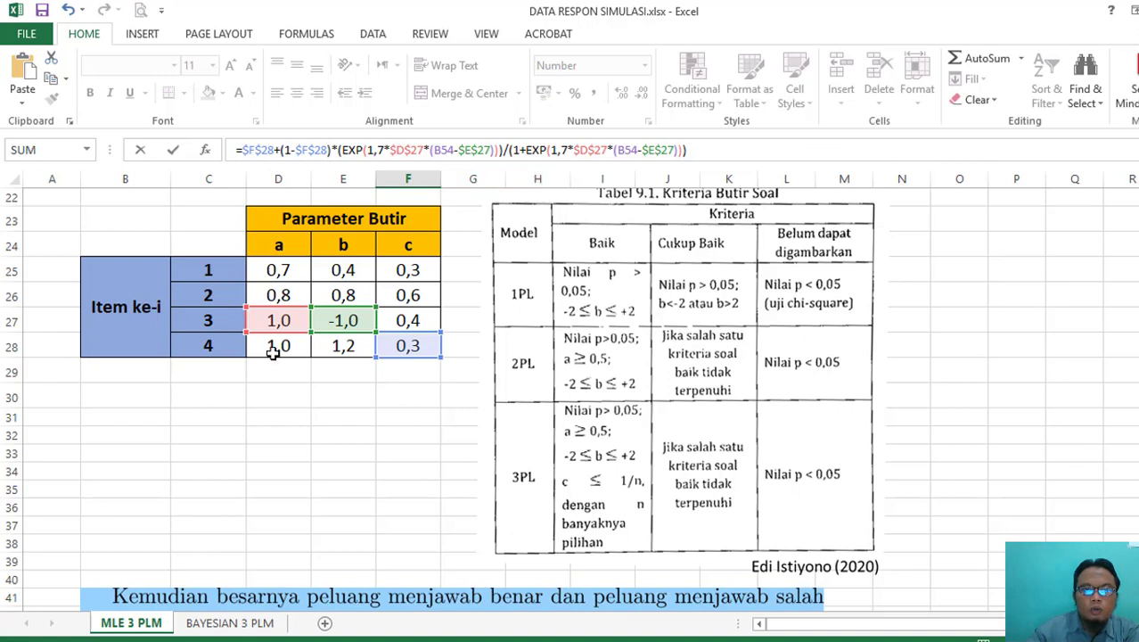
- In the numerator of the F54 formula, change the a reference to $D$28 and the b reference to $E$28
left_click(422, 150)
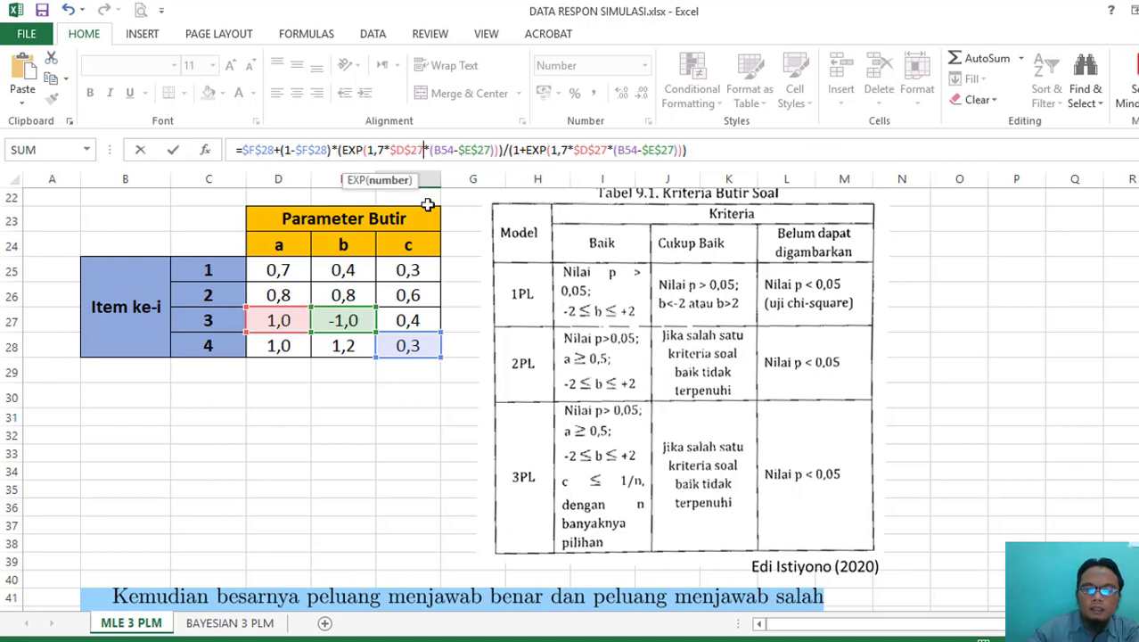
key("BackSpace")
type("8")
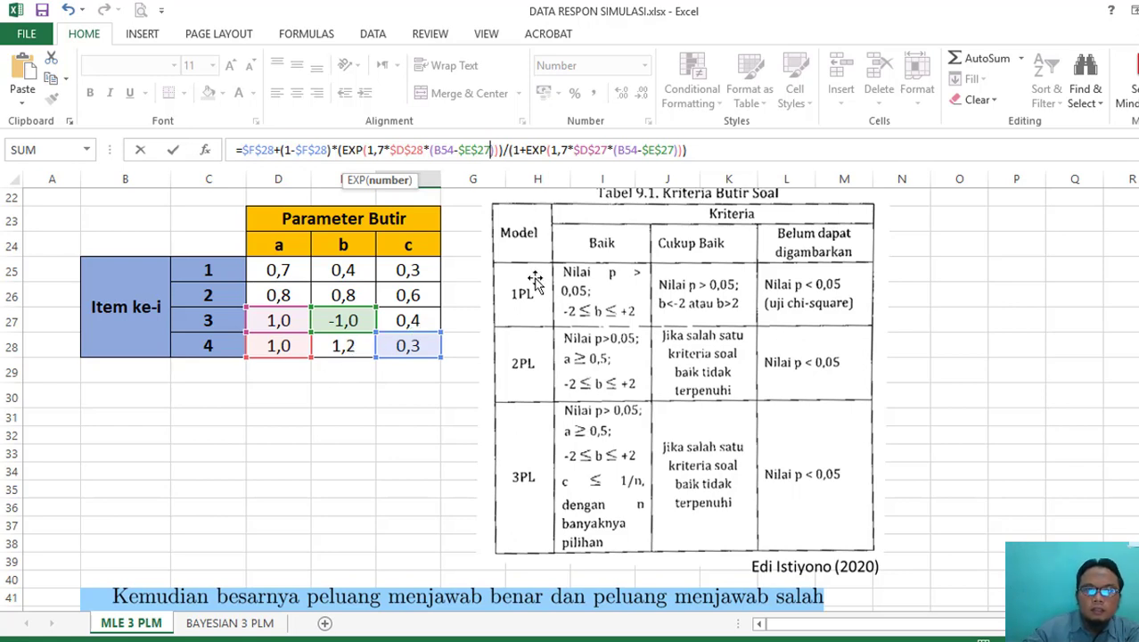
key("BackSpace")
type("8")
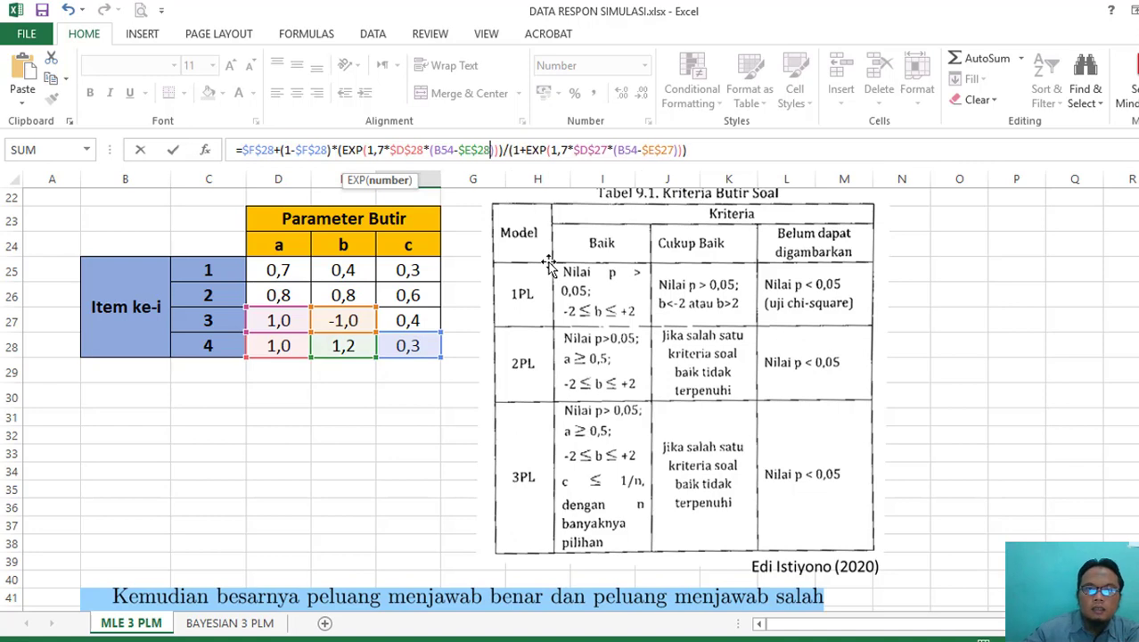
- In the denominator of the F54 formula, change the a reference to $D$28 and the b reference to $E$28, and enter the formula
left_click(607, 149)
key("BackSpace")
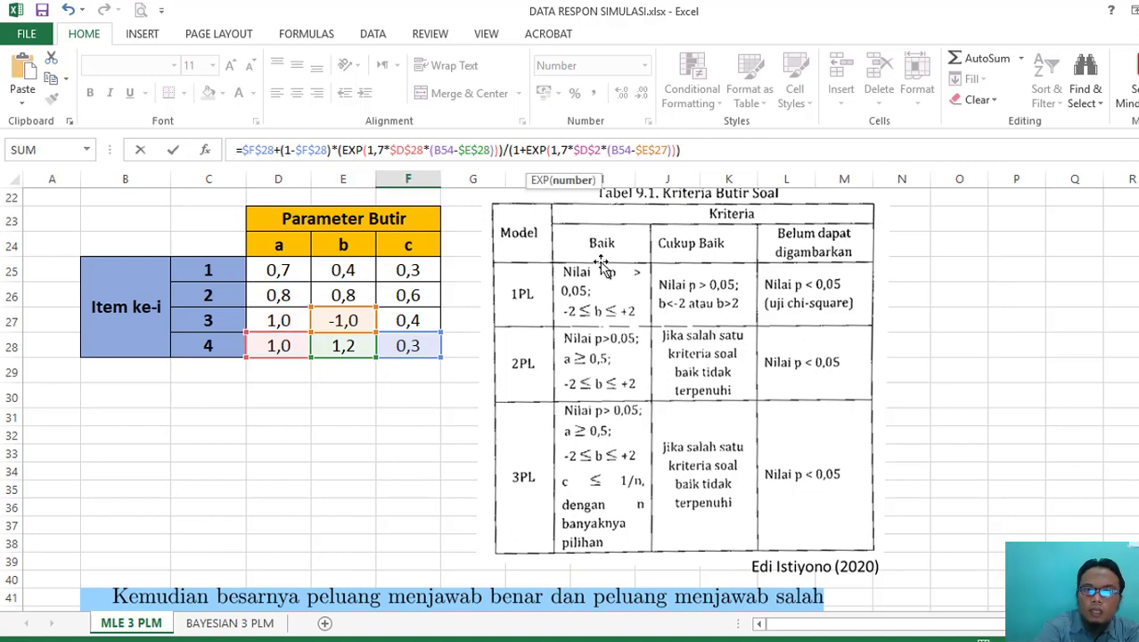
type("8")
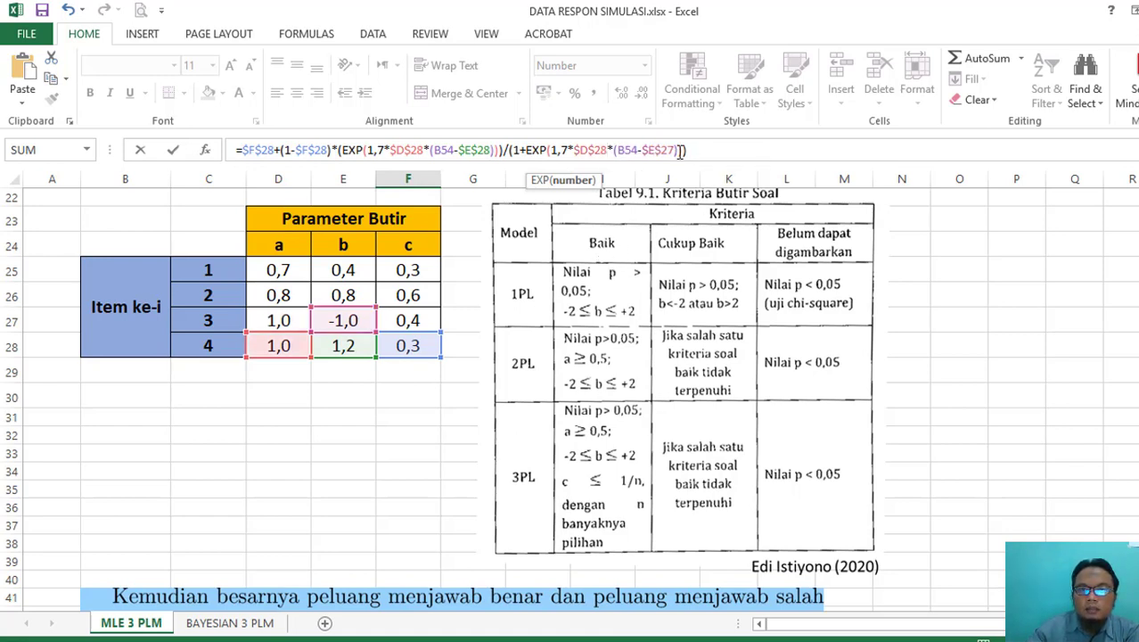
key("BackSpace")
type("8")
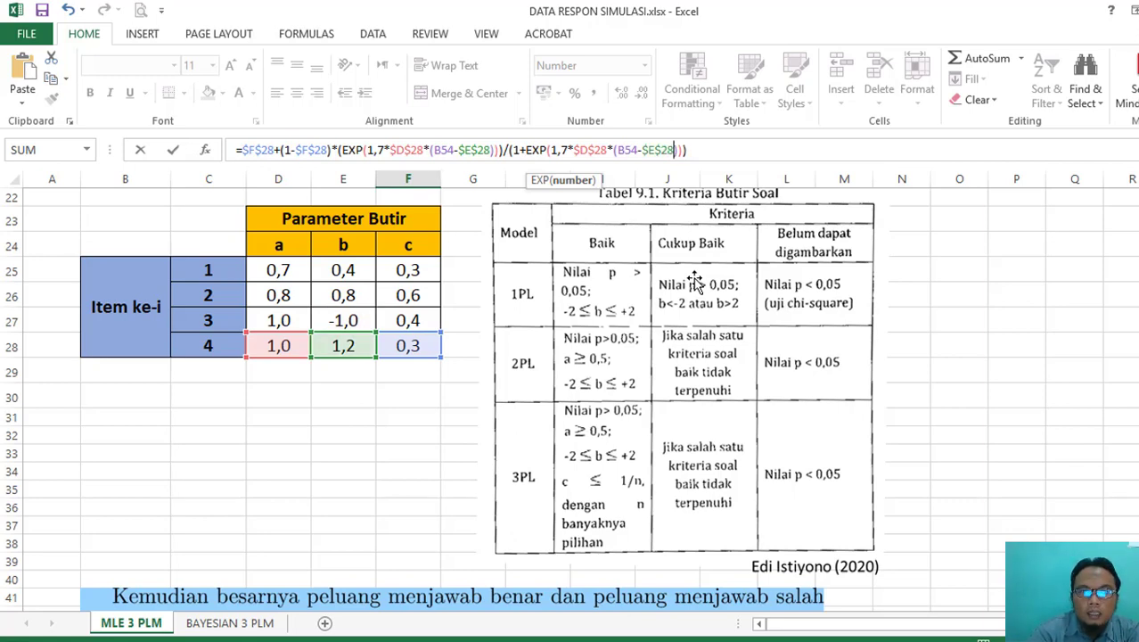
key("Return")
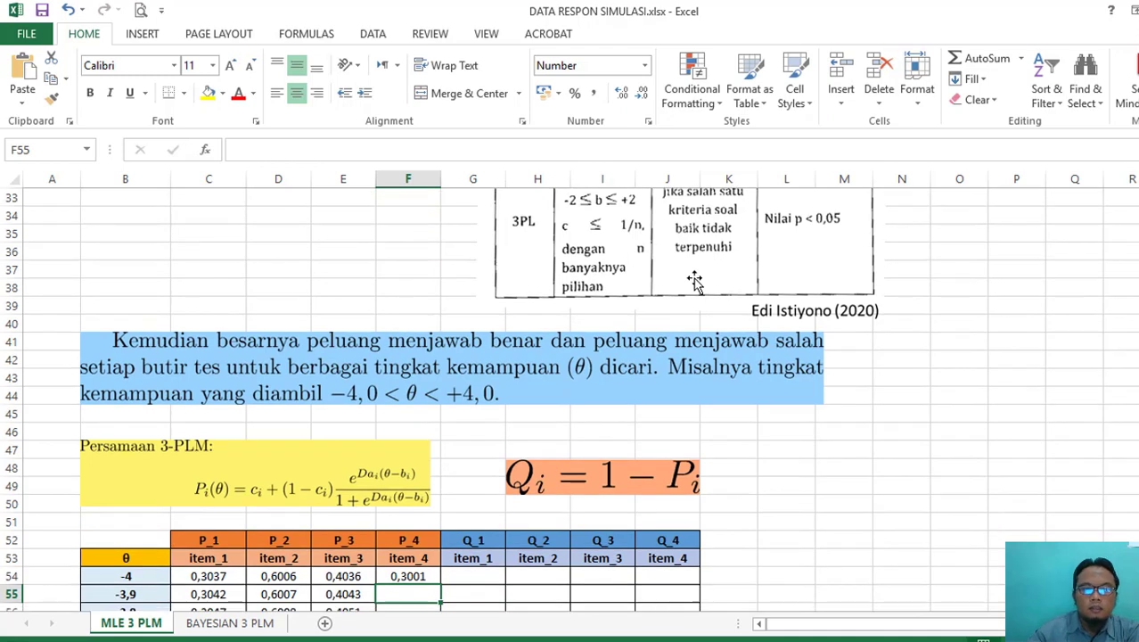
- Fill the item_4 probability formula from F54 down to F134
scroll(482, 517, "down", 2)
scroll(481, 517, "down", 1)
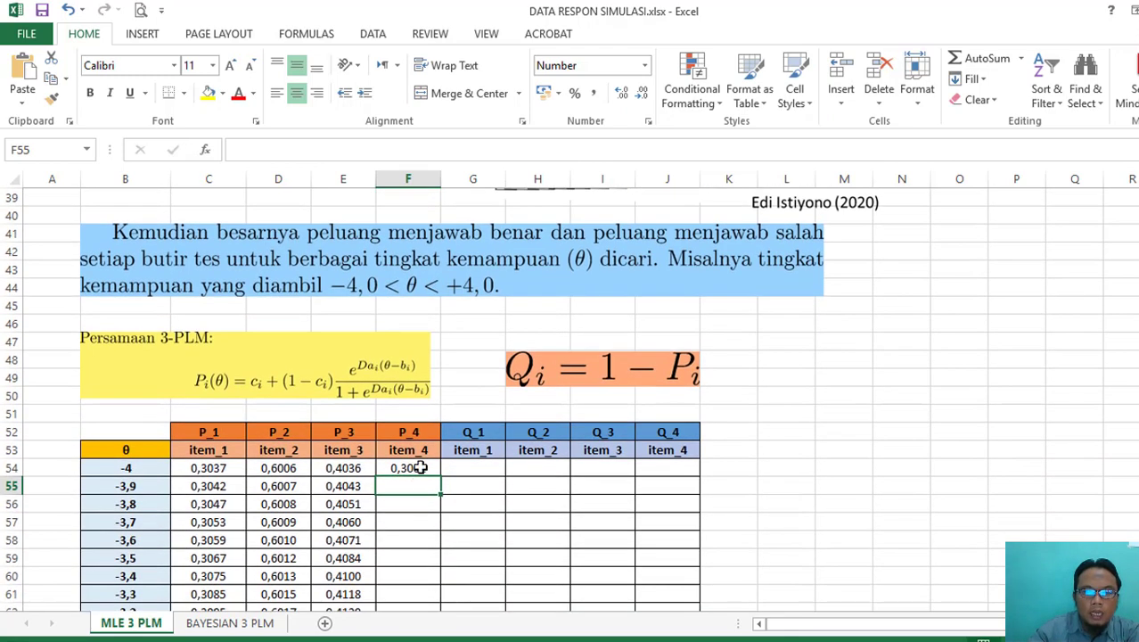
left_click(420, 467)
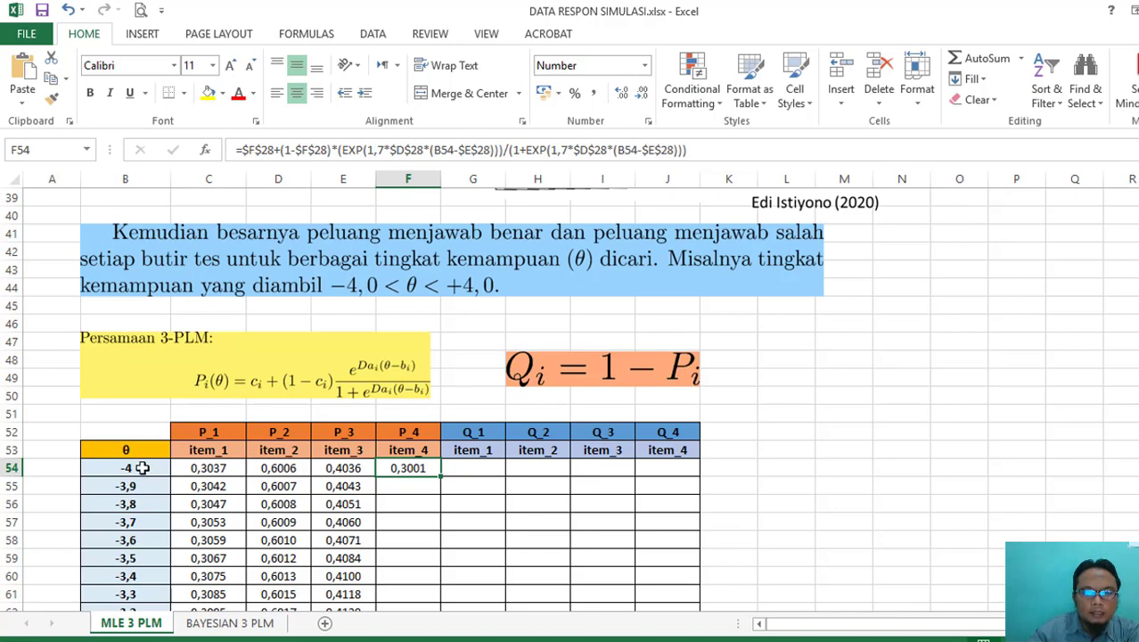
scroll(126, 470, "down", 3)
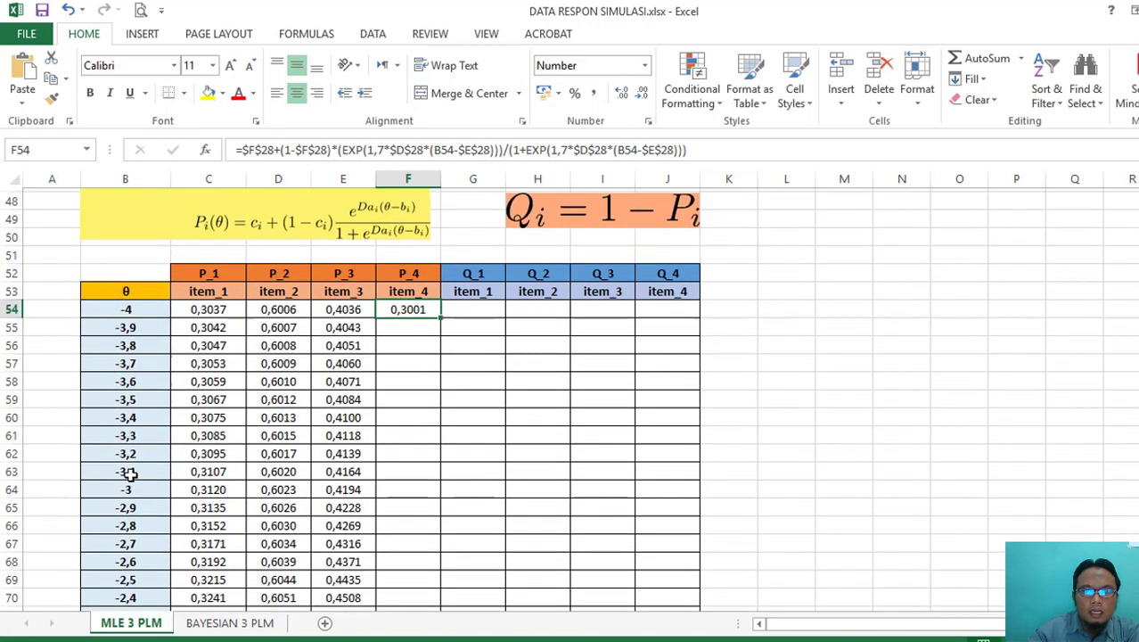
scroll(130, 474, "down", 1)
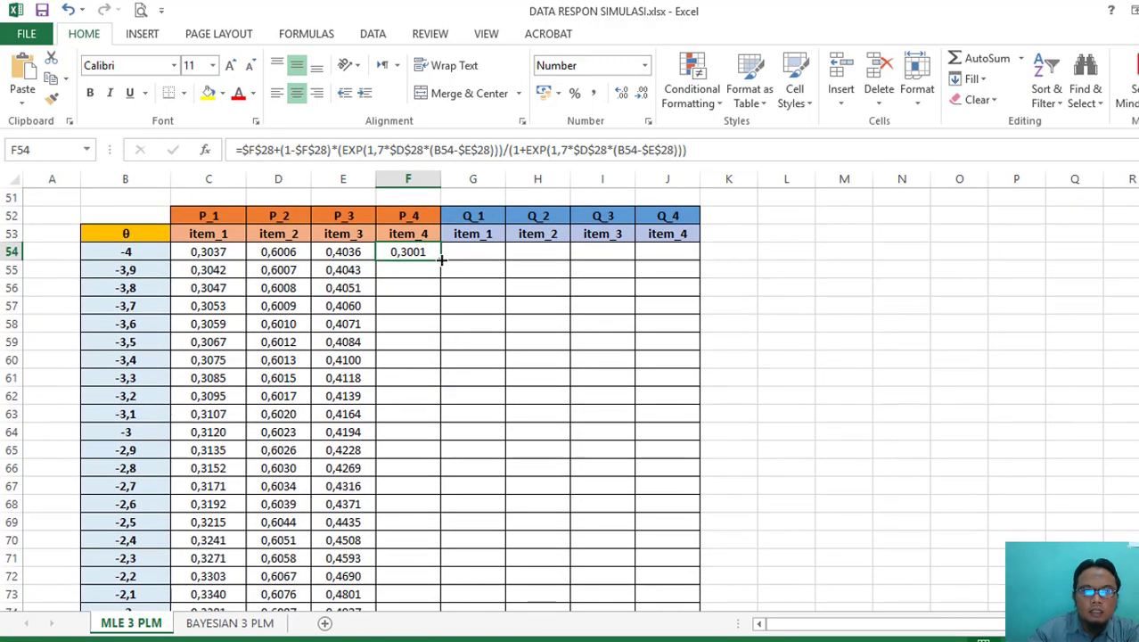
left_click_drag(441, 259, 407, 579)
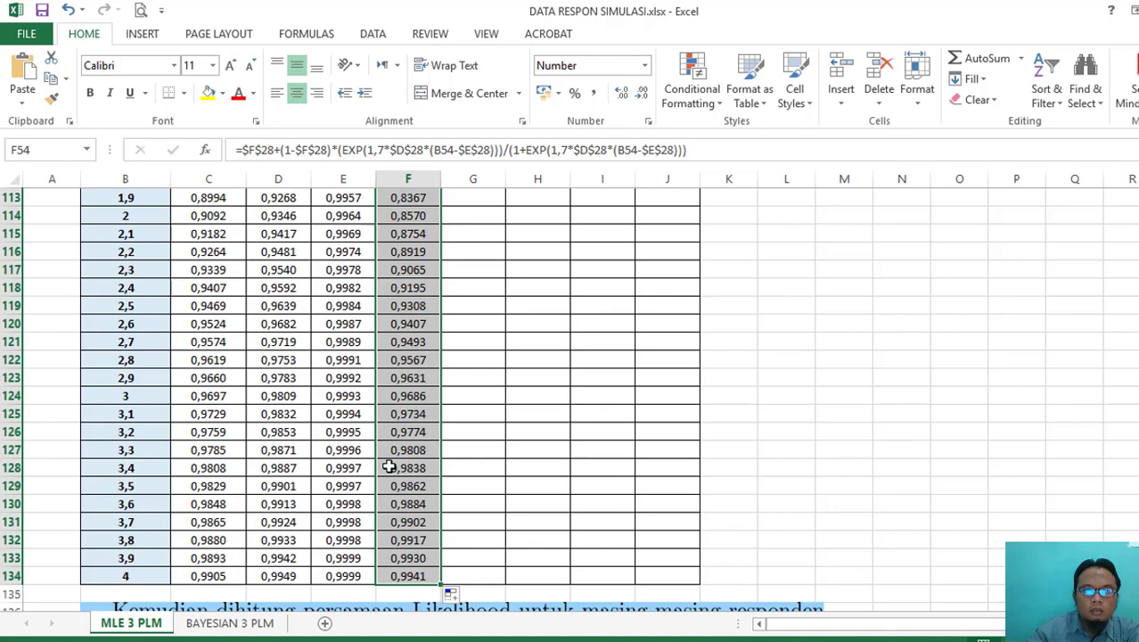
- Enter the formula =1-C54 in G54 for the item_1 incorrect-response probability (Q_1) at θ = -4
scroll(389, 468, "up", 14)
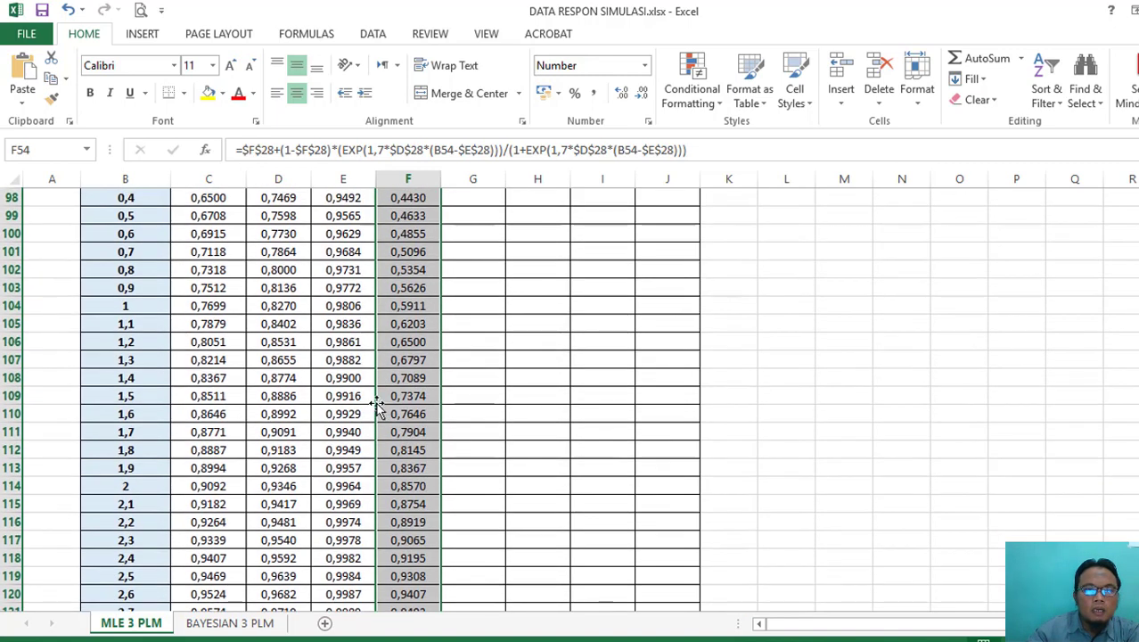
scroll(219, 378, "up", 10)
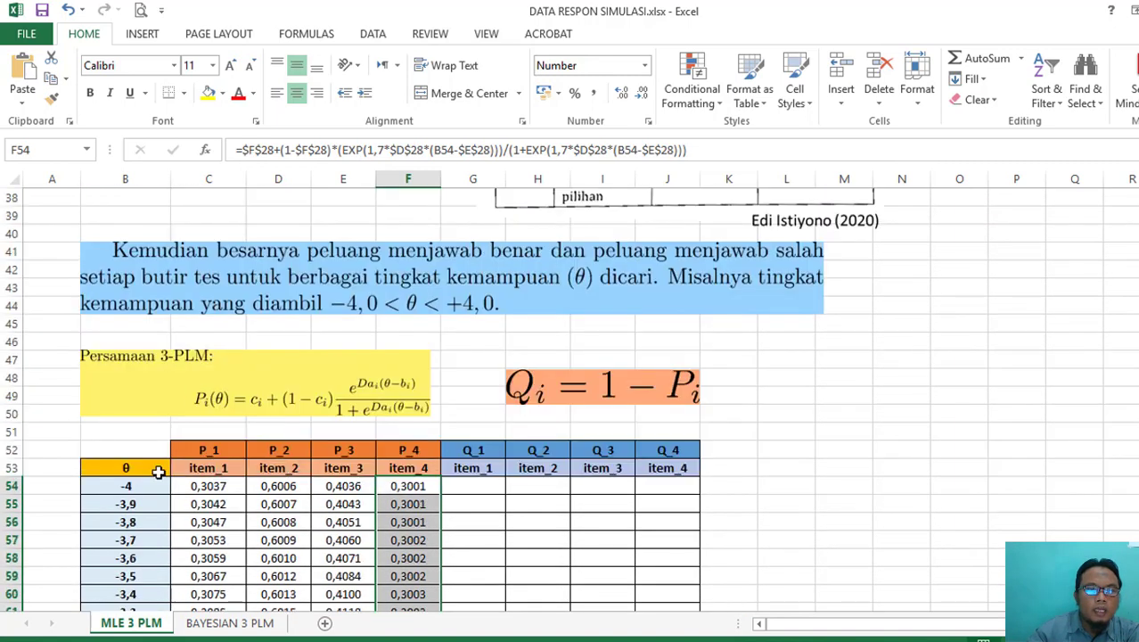
scroll(134, 445, "down", 20)
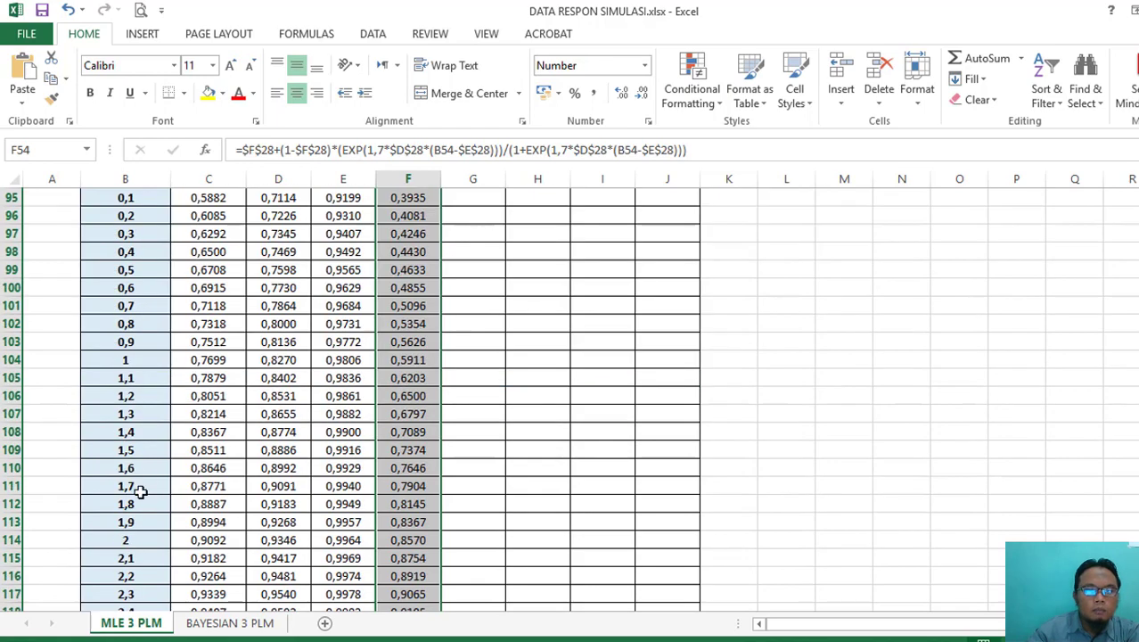
scroll(143, 445, "up", 13)
scroll(216, 465, "up", 11)
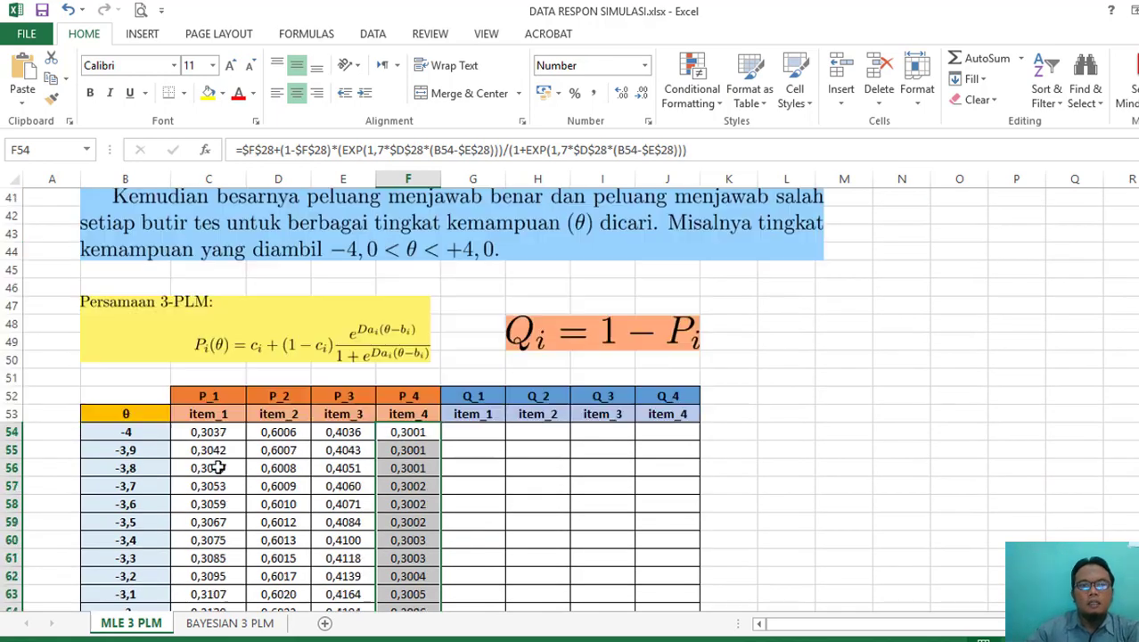
scroll(522, 473, "down", 1)
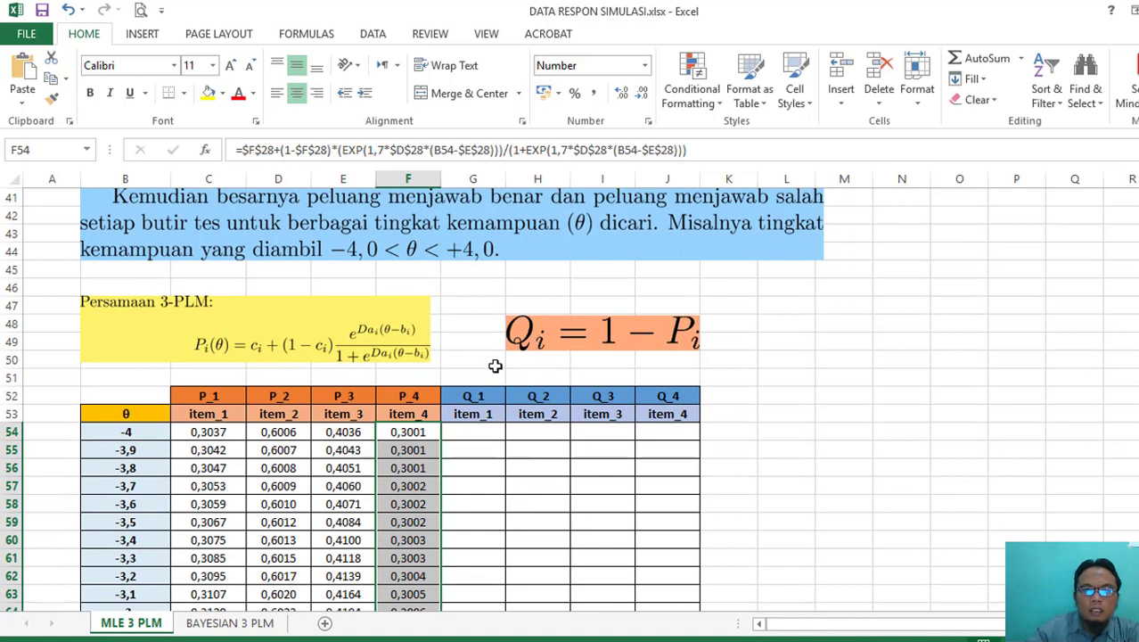
left_click(482, 433)
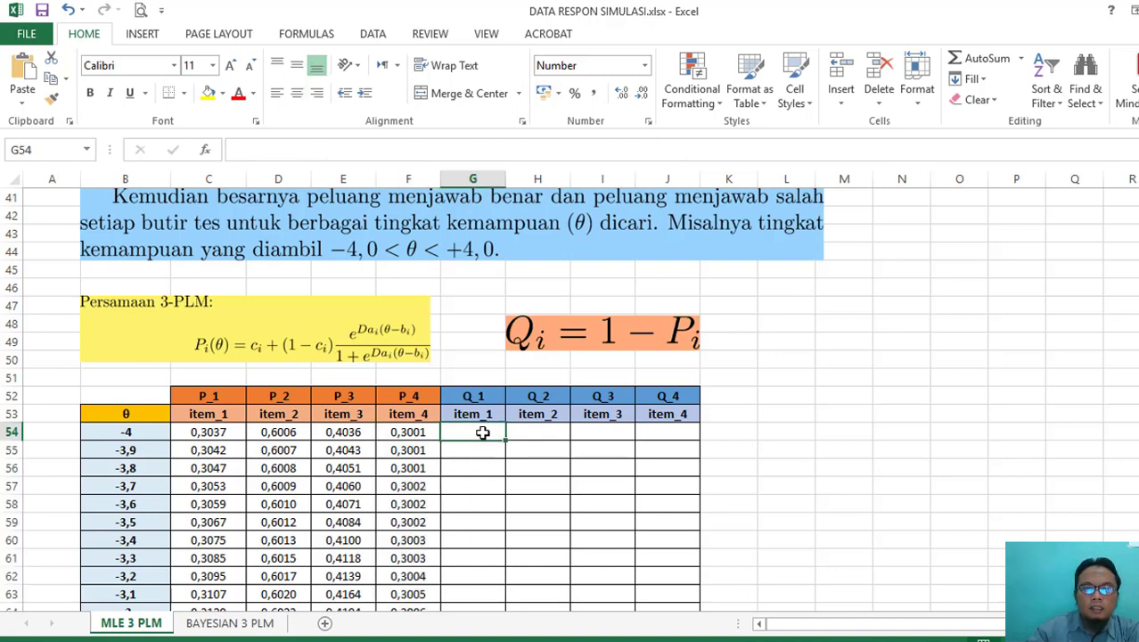
type("=")
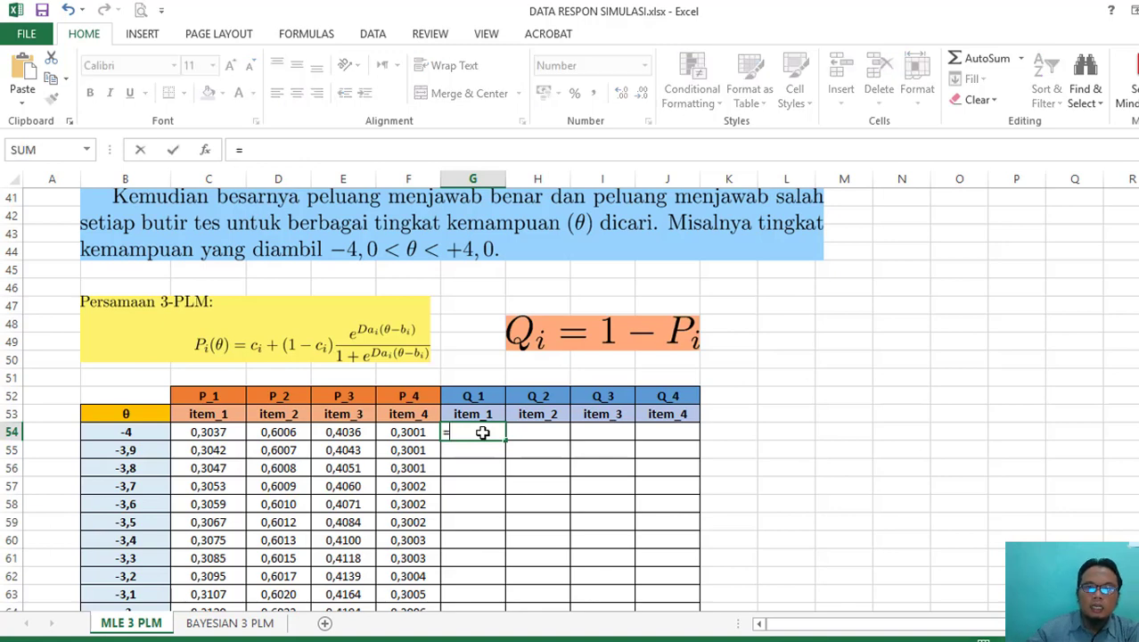
type("1-")
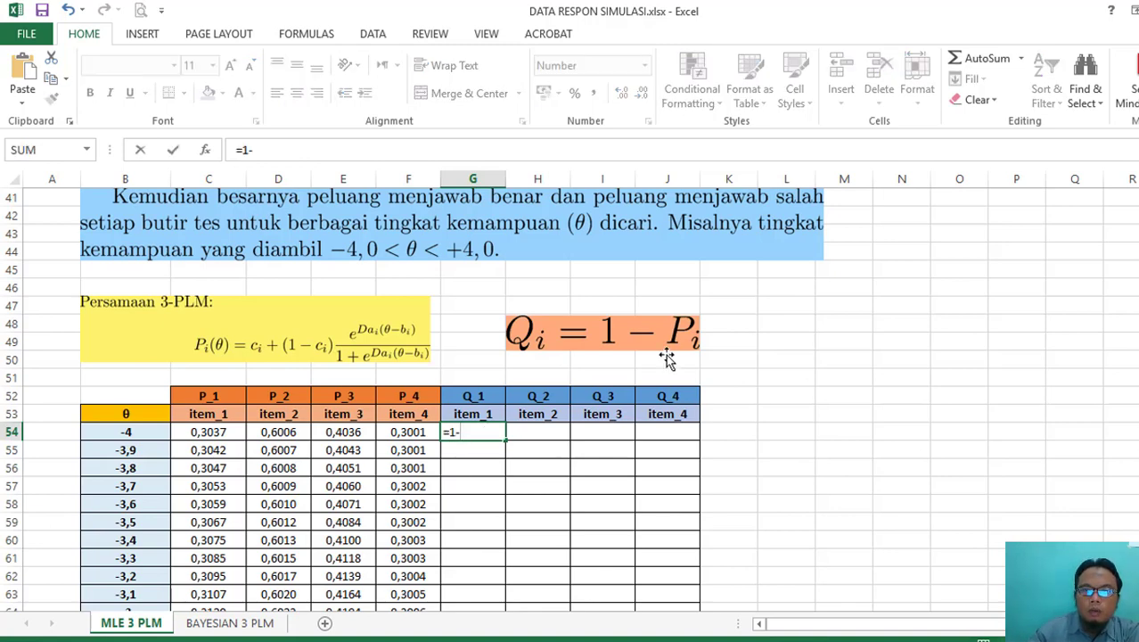
left_click(207, 434)
key("Return")
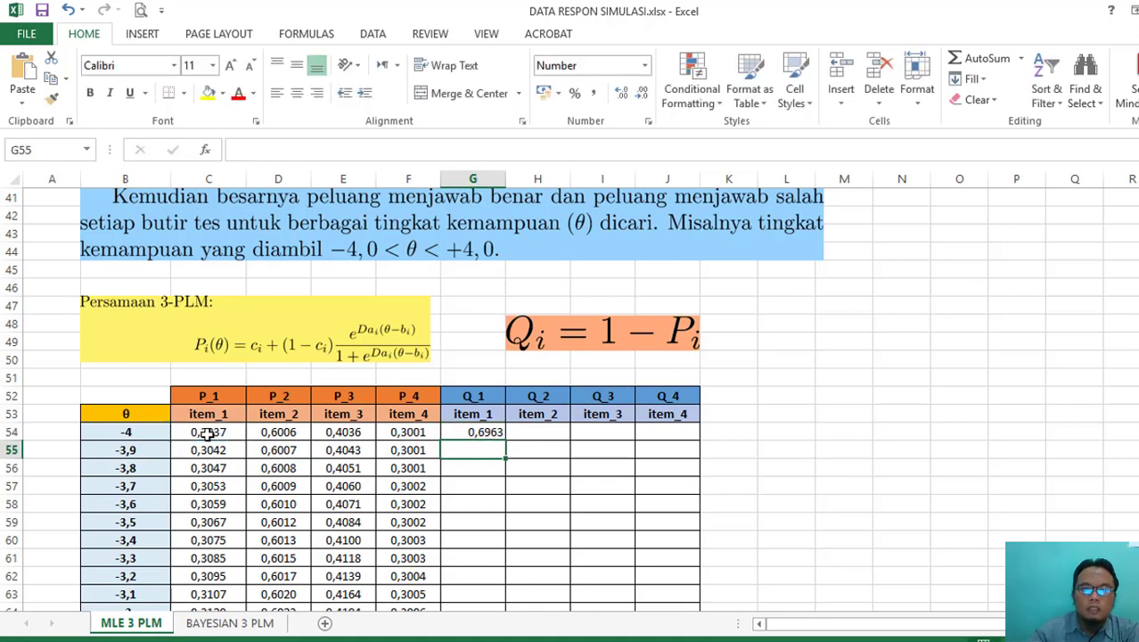
- Fill the Q_1 formula from G54 down to G134 and center the filled values horizontally
left_click(473, 431)
left_click_drag(504, 440, 492, 594)
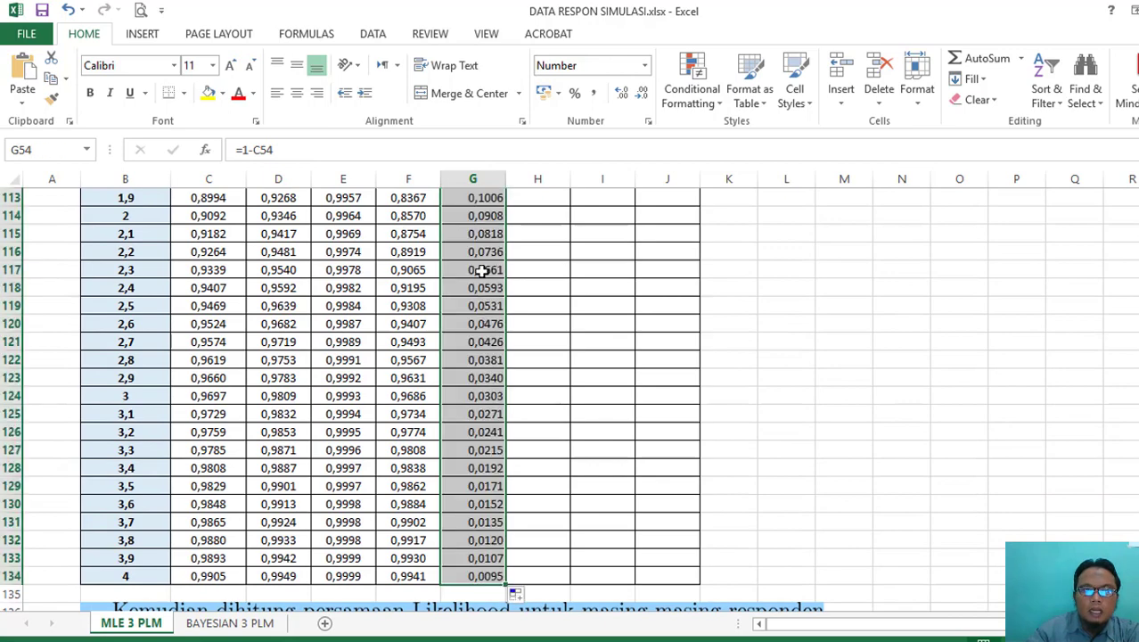
left_click(297, 92)
- Enter the formula =1-D54 in H54 for the item_2 incorrect-response probability (Q_2)
scroll(523, 448, "up", 20)
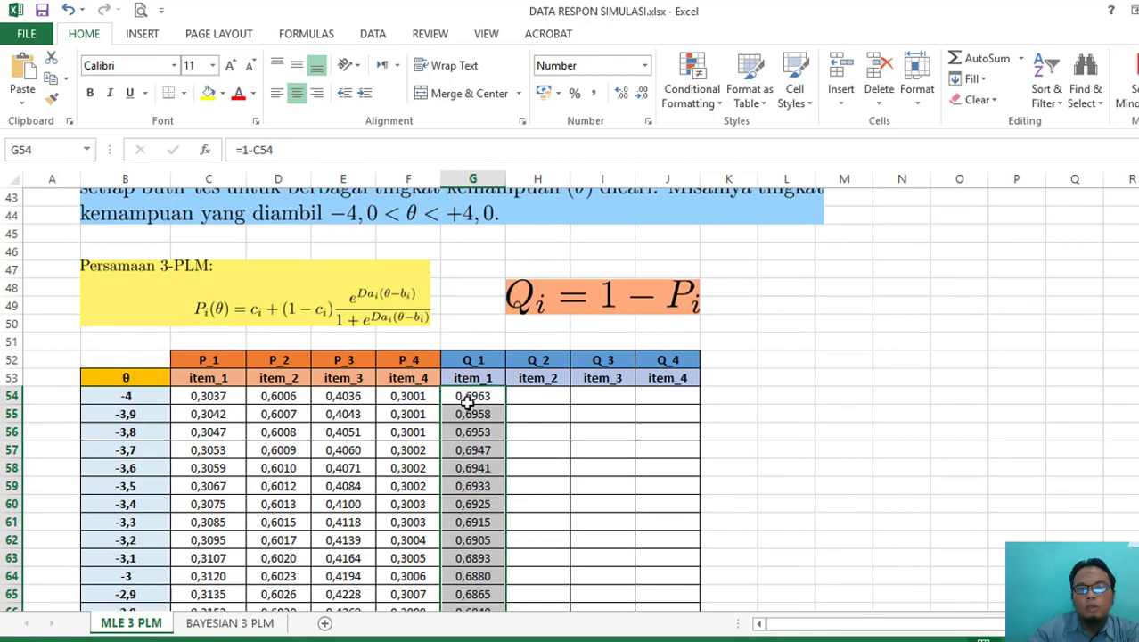
left_click(550, 399)
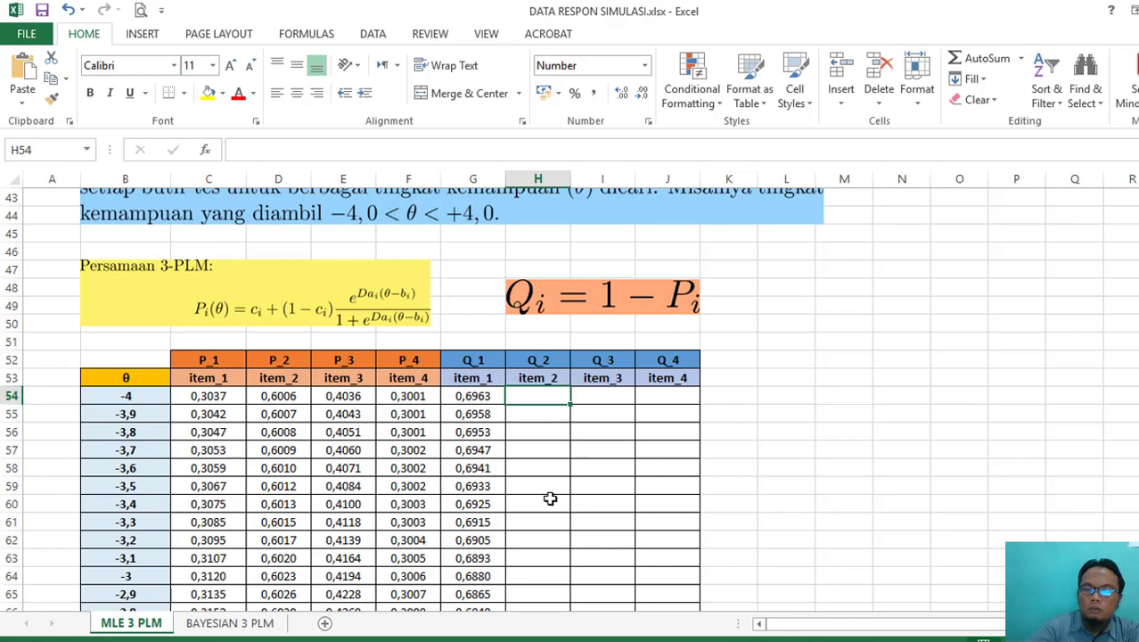
type("=")
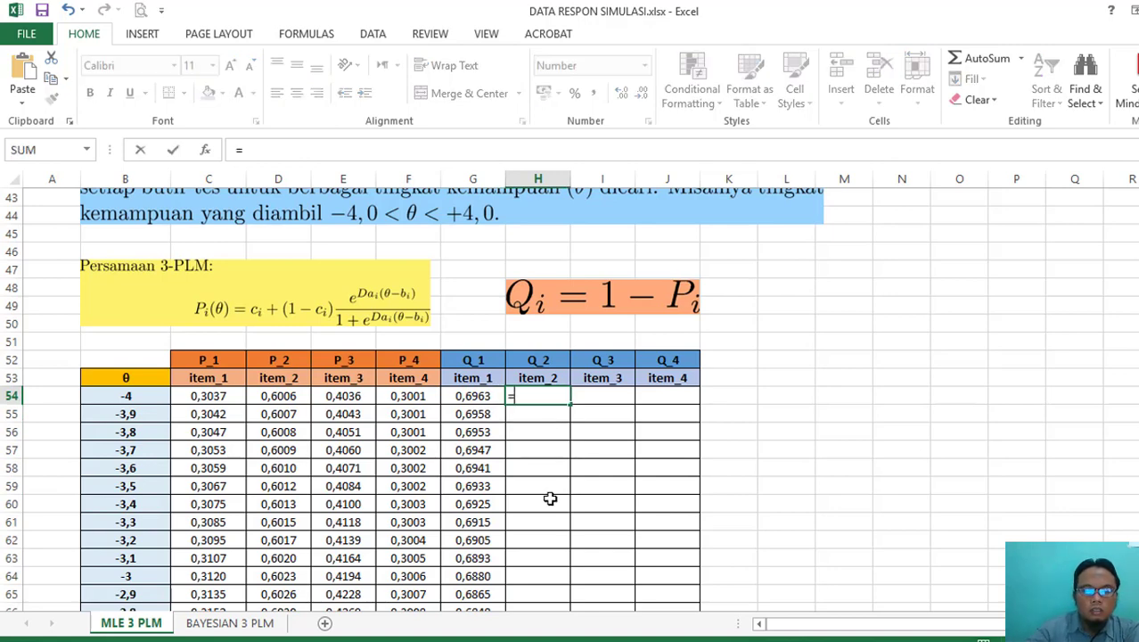
type("1-")
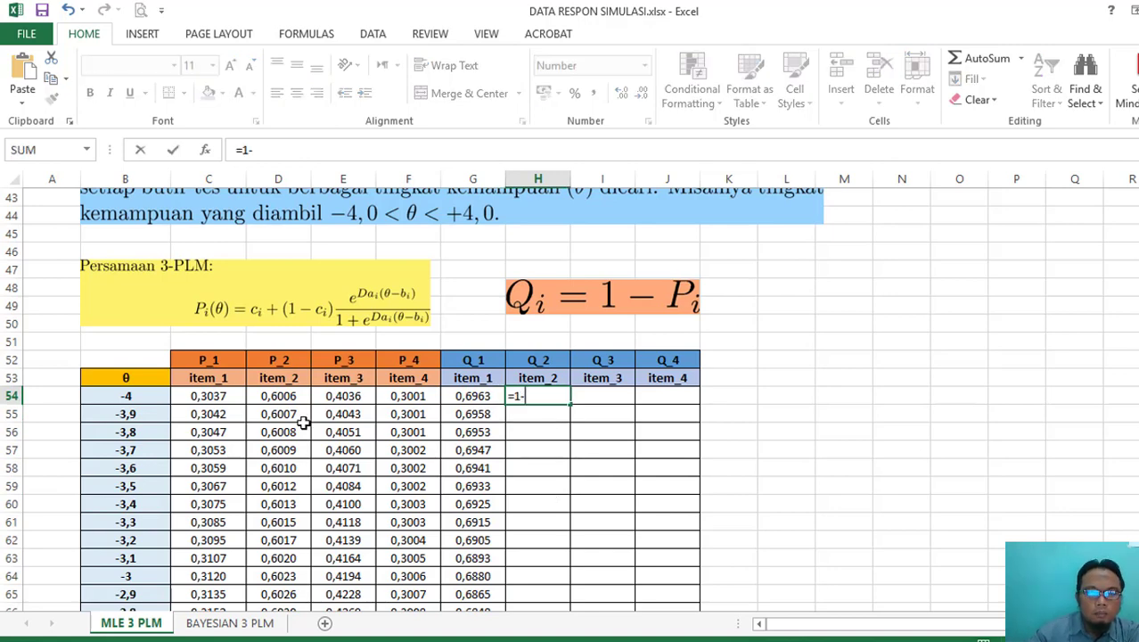
left_click(295, 395)
key("Return")
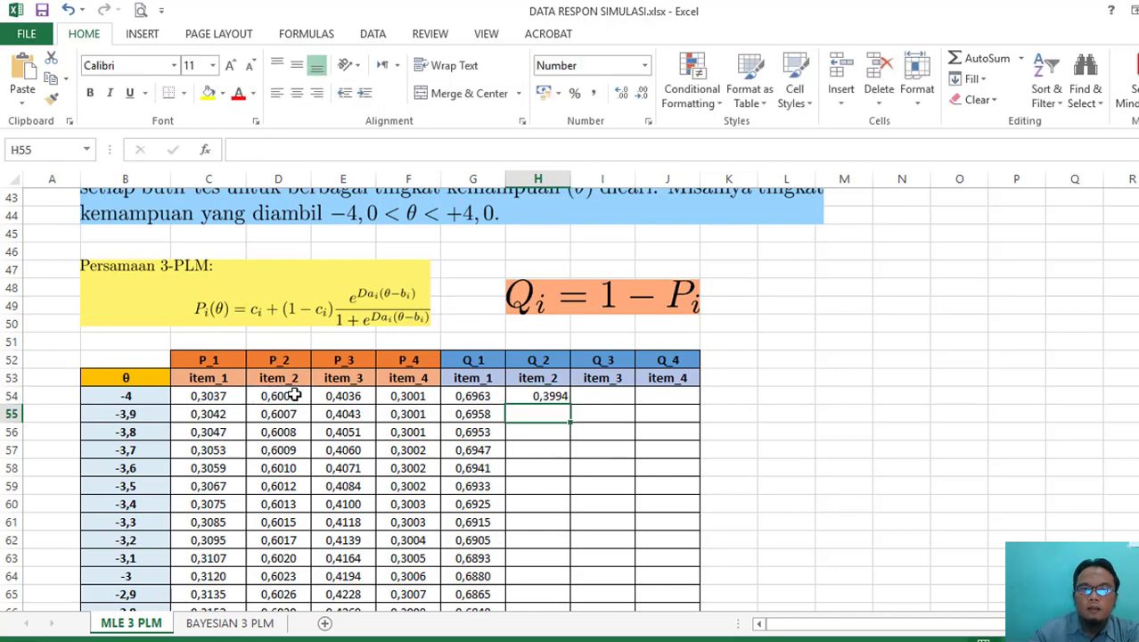
- Center the contents of column H and fill the Q_2 formula from H54 down to H134
left_click(557, 179)
left_click(297, 93)
left_click(546, 398)
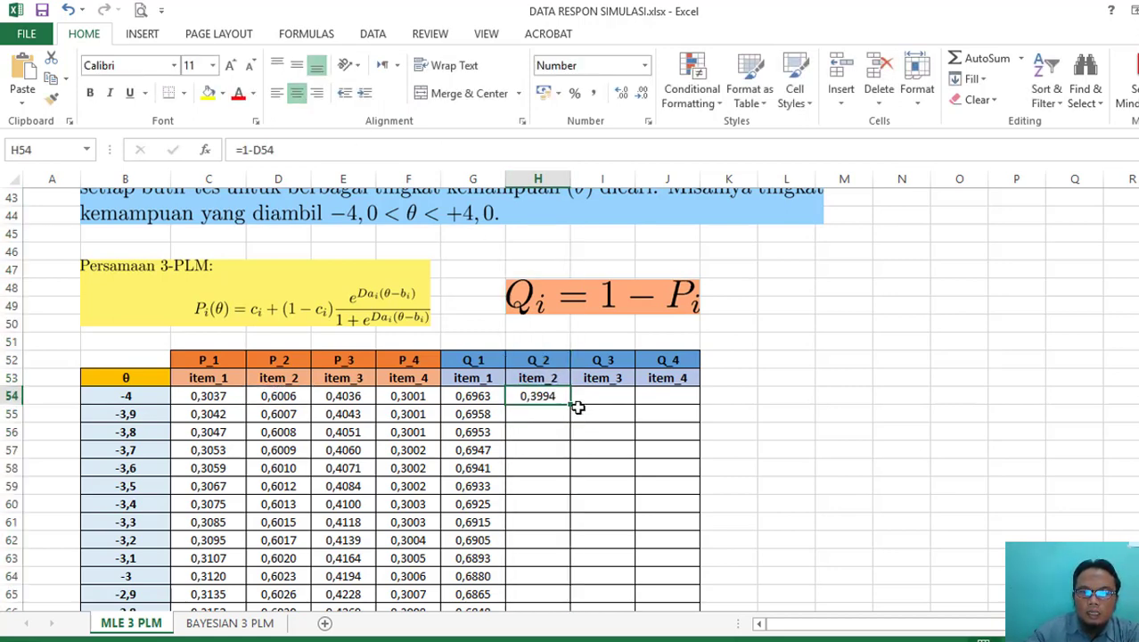
left_click_drag(570, 406, 568, 560)
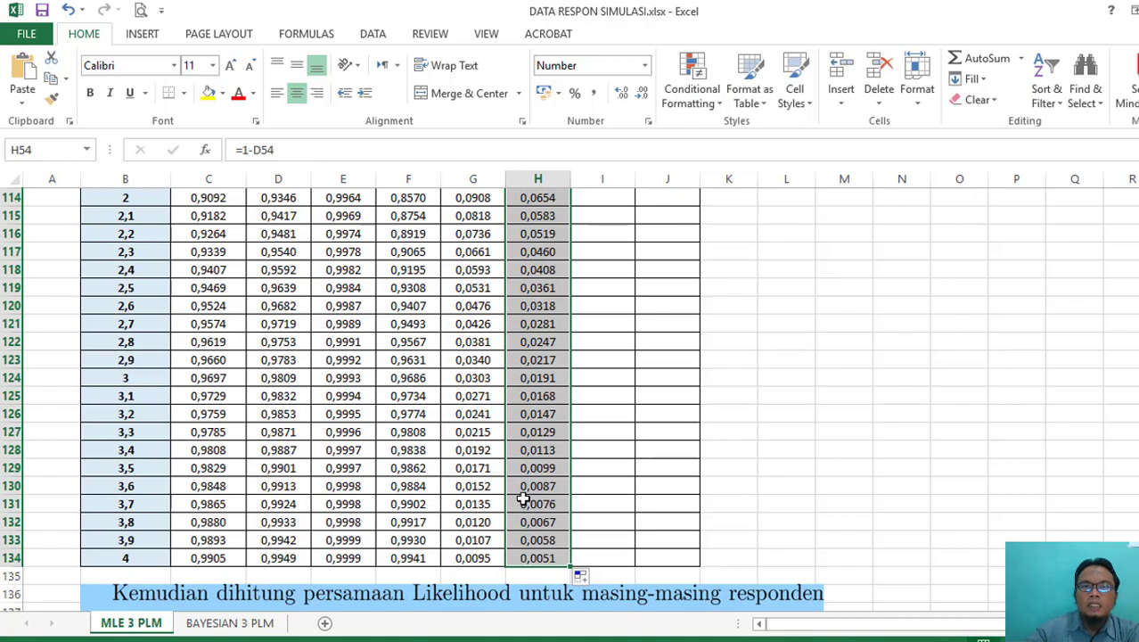
- Enter the formula =1-E54 in I54 for the item_3 incorrect-response probability (Q_3)
scroll(539, 327, "up", 10)
scroll(539, 327, "up", 14)
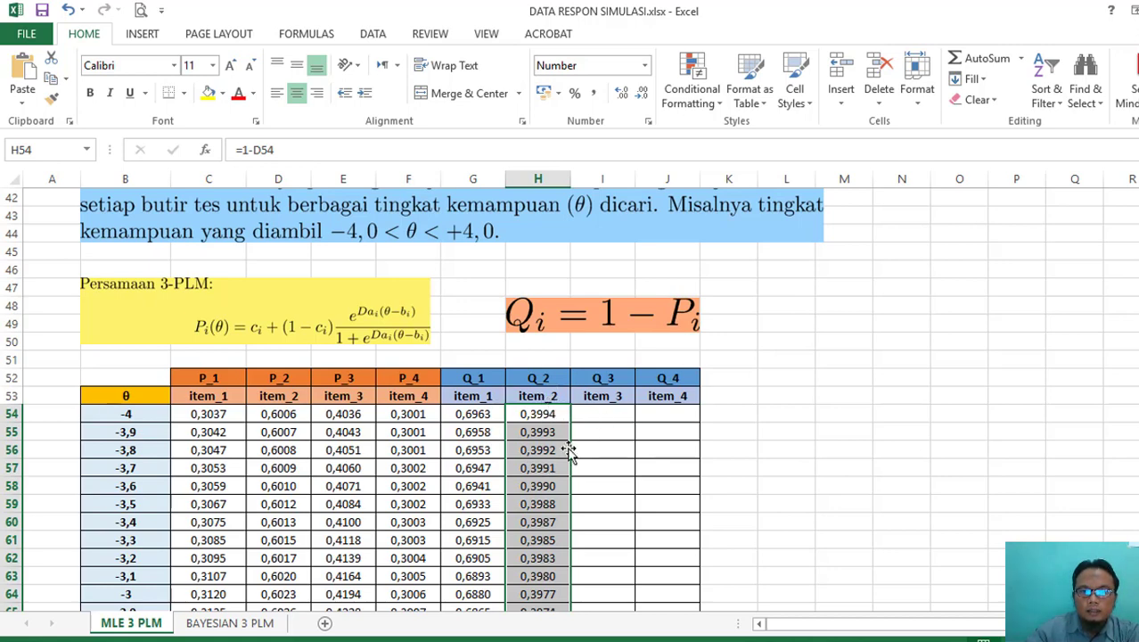
left_click(602, 412)
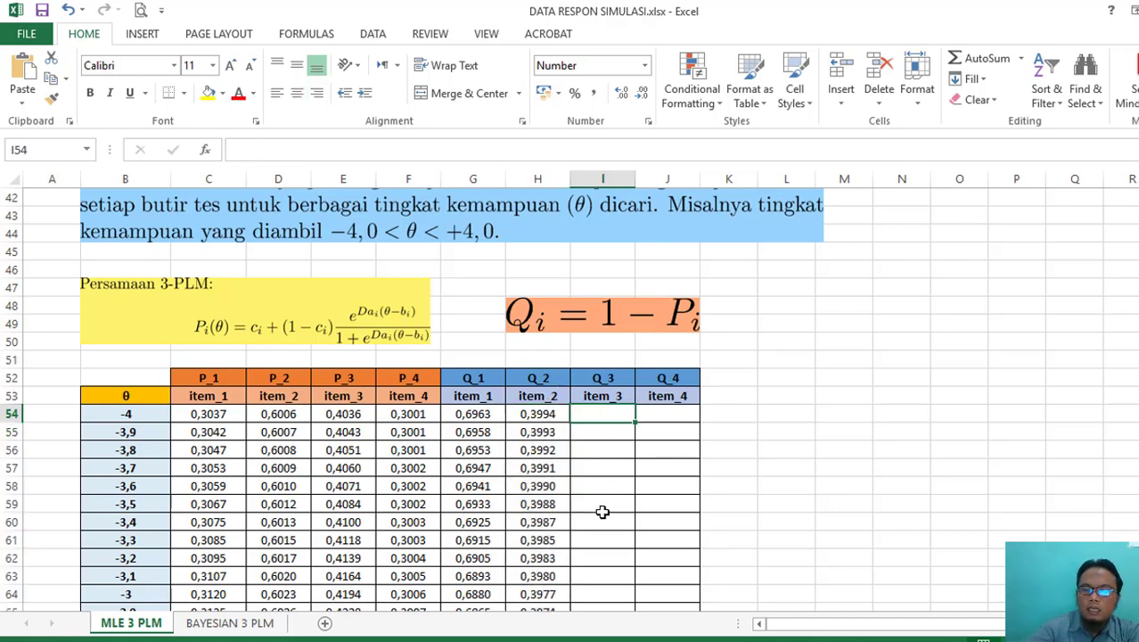
type("=")
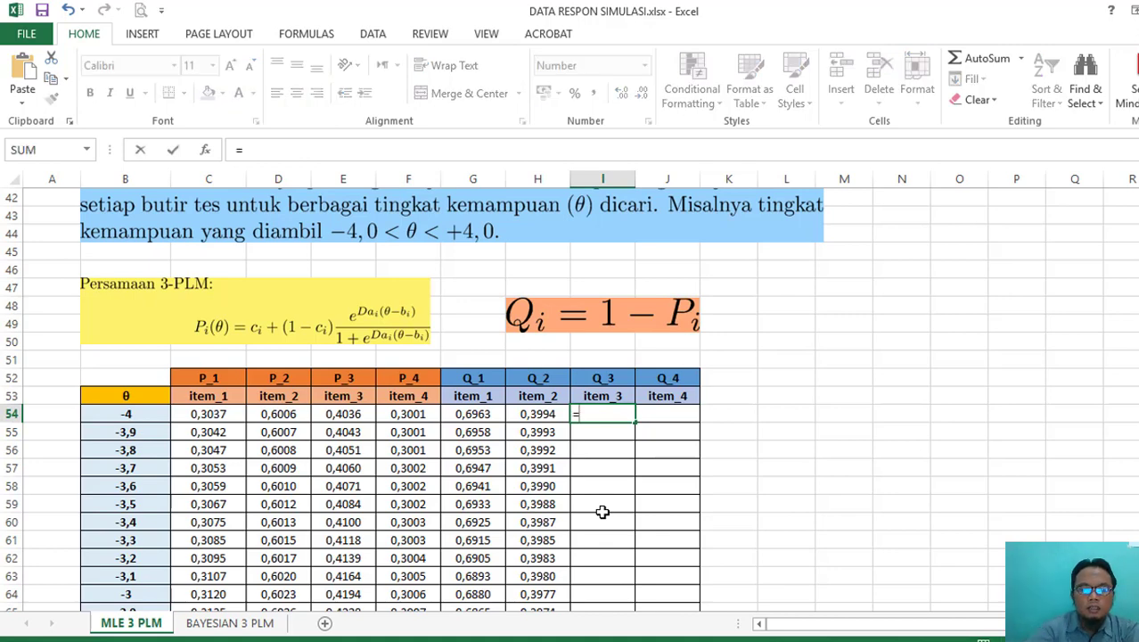
type("1-")
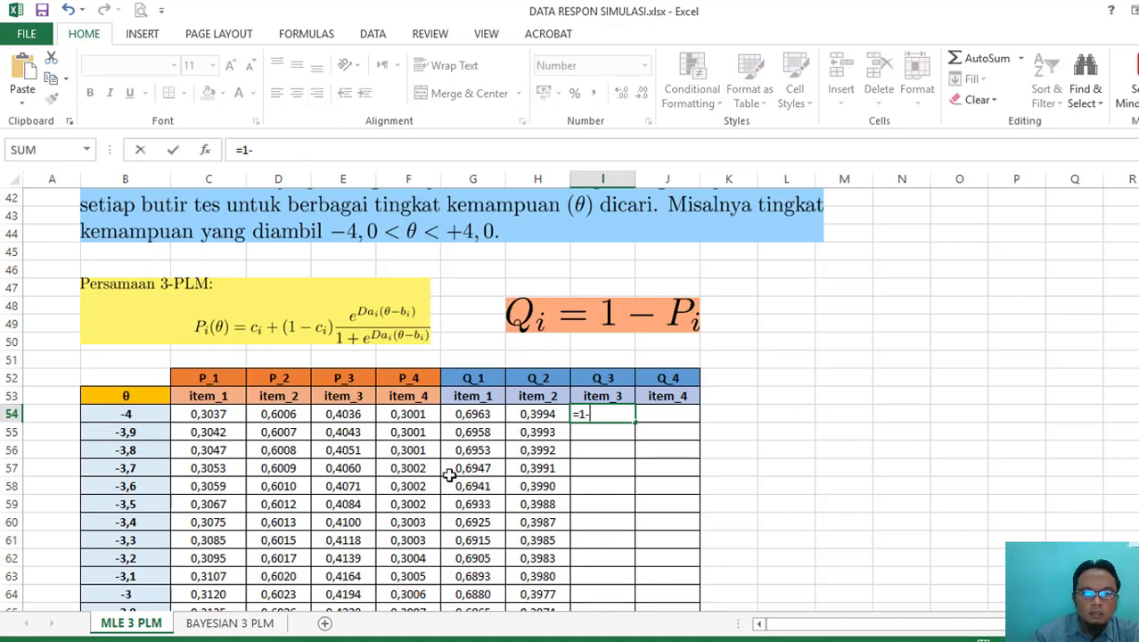
left_click(357, 415)
key("Return")
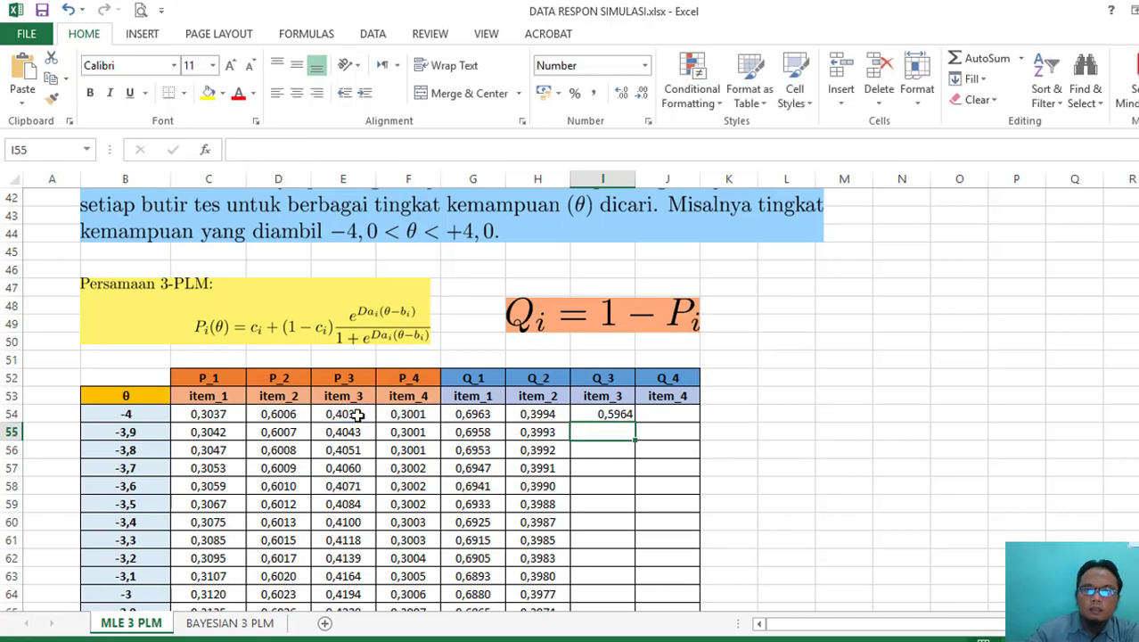
- Center the contents of column I and fill the Q_3 formula from I54 down to I134
left_click(603, 179)
left_click(297, 93)
left_click(602, 414)
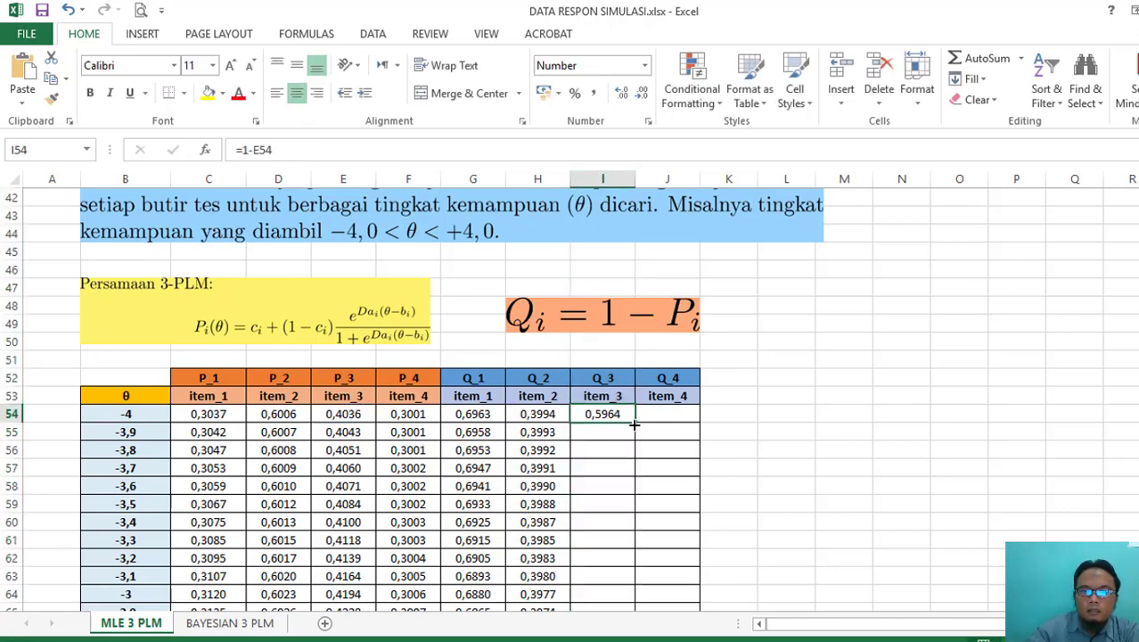
left_click_drag(637, 440, 611, 580)
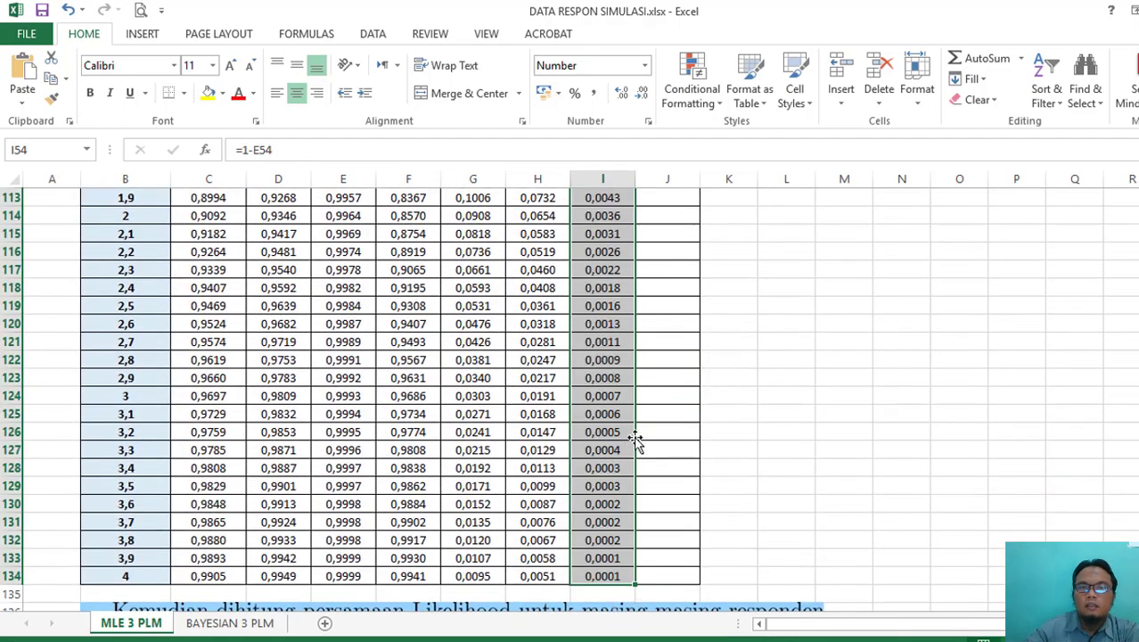
- Enter the formula =1-F54 in J54 for the item_4 incorrect-response probability (Q_4)
scroll(635, 443, "up", 12)
scroll(636, 443, "up", 11)
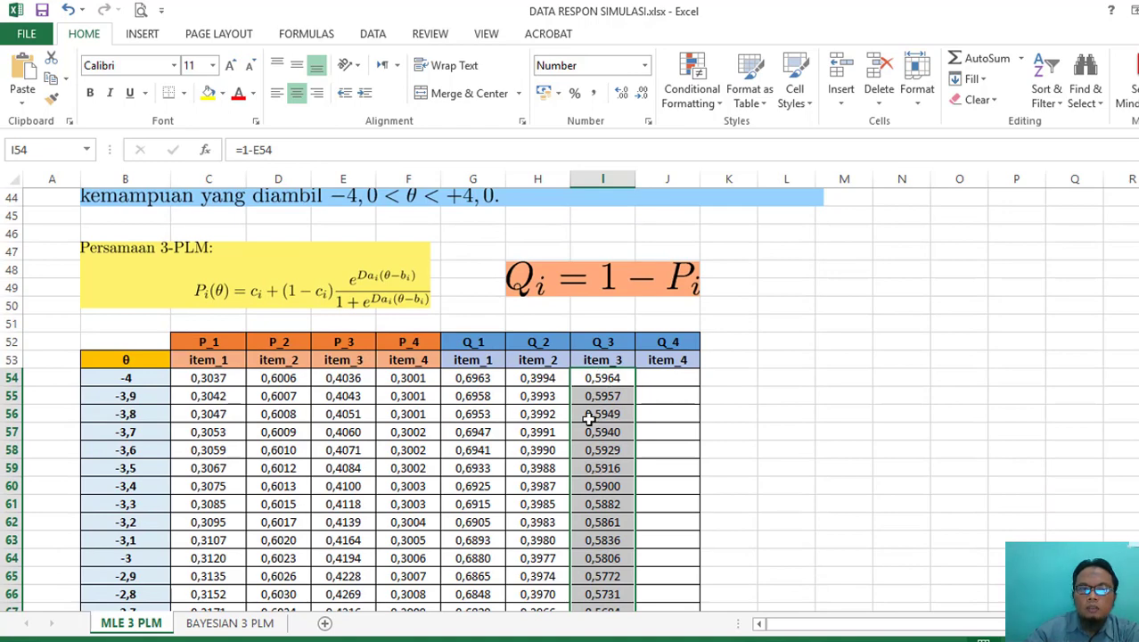
scroll(599, 482, "down", 5)
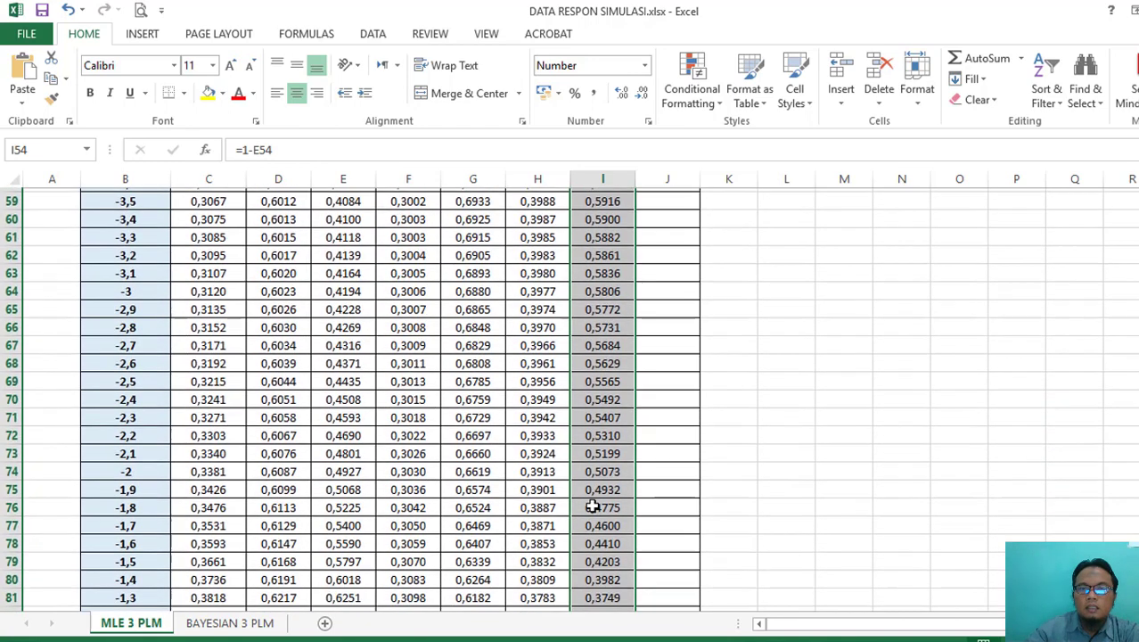
scroll(592, 509, "up", 6)
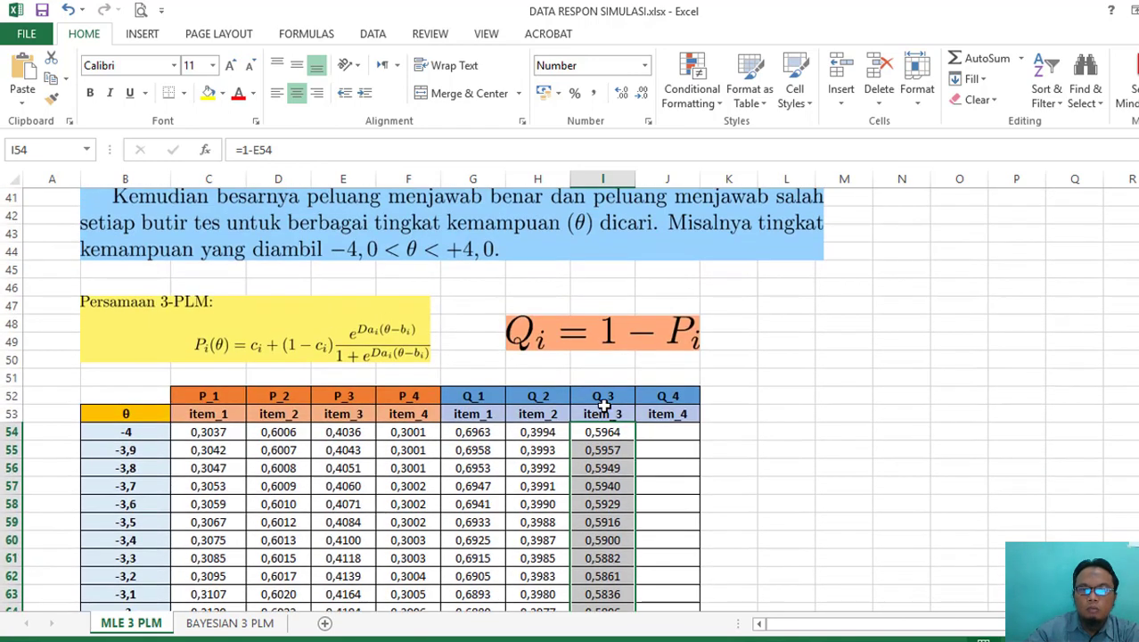
left_click(668, 432)
type("=")
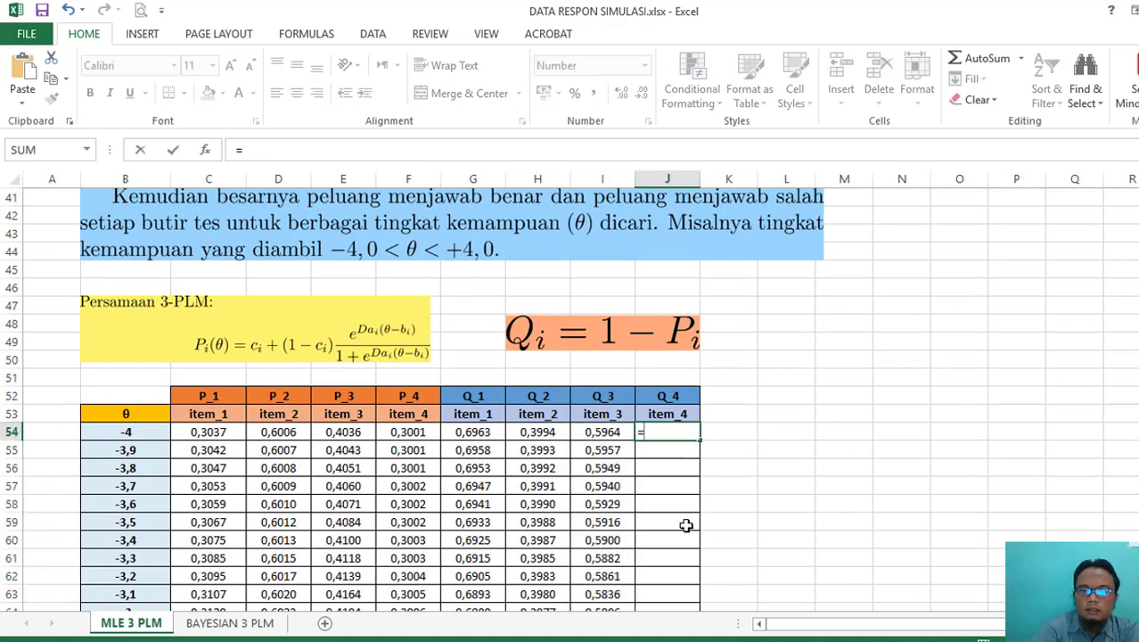
type("1-")
left_click(418, 432)
key("Return")
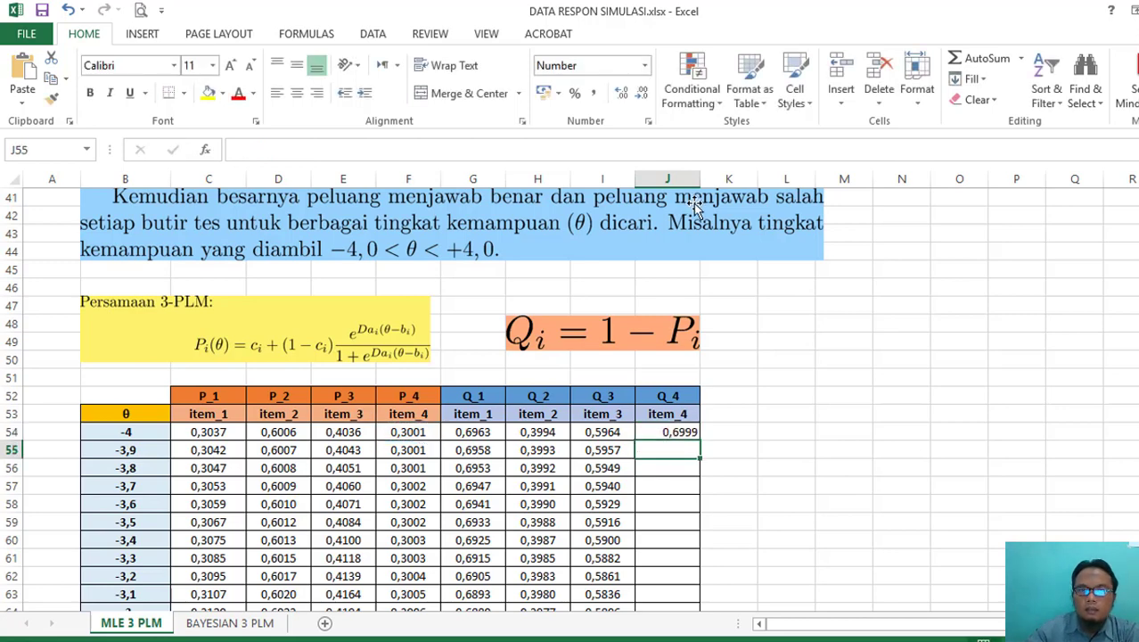
- Center the contents of column J and fill the Q_4 formula from J54 down to J134
left_click(667, 178)
left_click(297, 93)
left_click(679, 433)
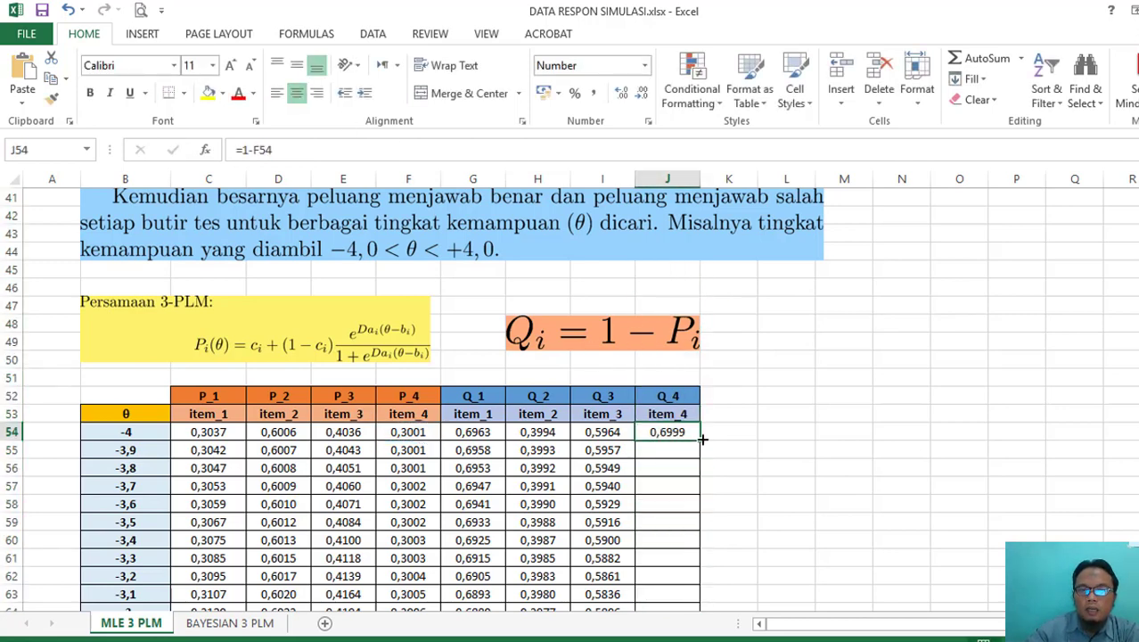
left_click_drag(702, 439, 690, 577)
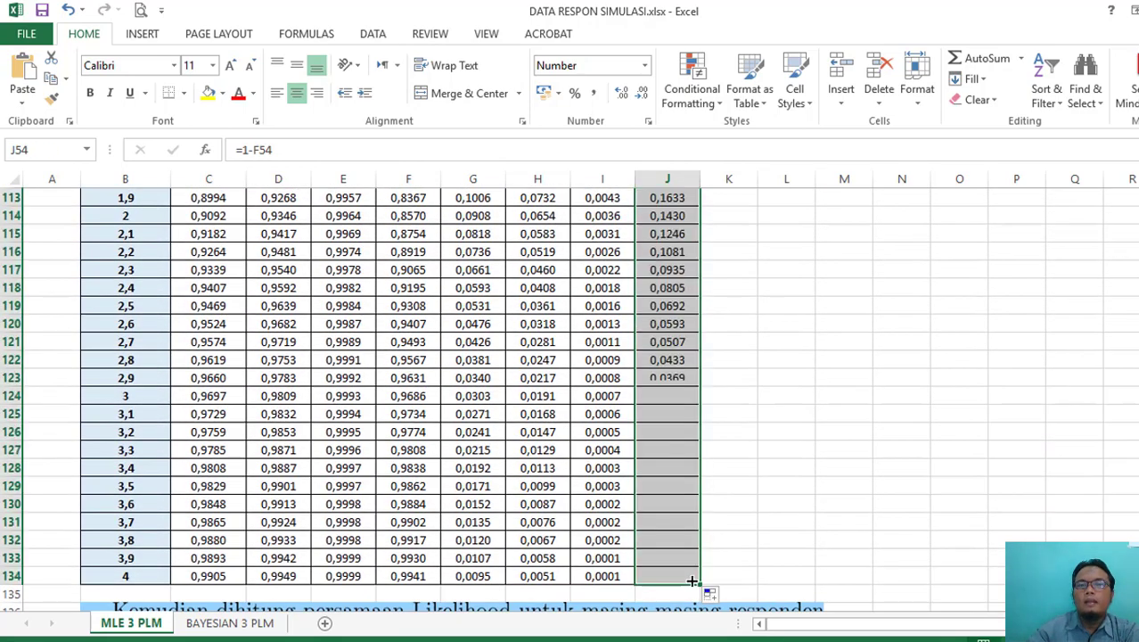
- Review the P and Q probability table for all four items, then the likelihood instructions and table headings below it
scroll(678, 446, "up", 14)
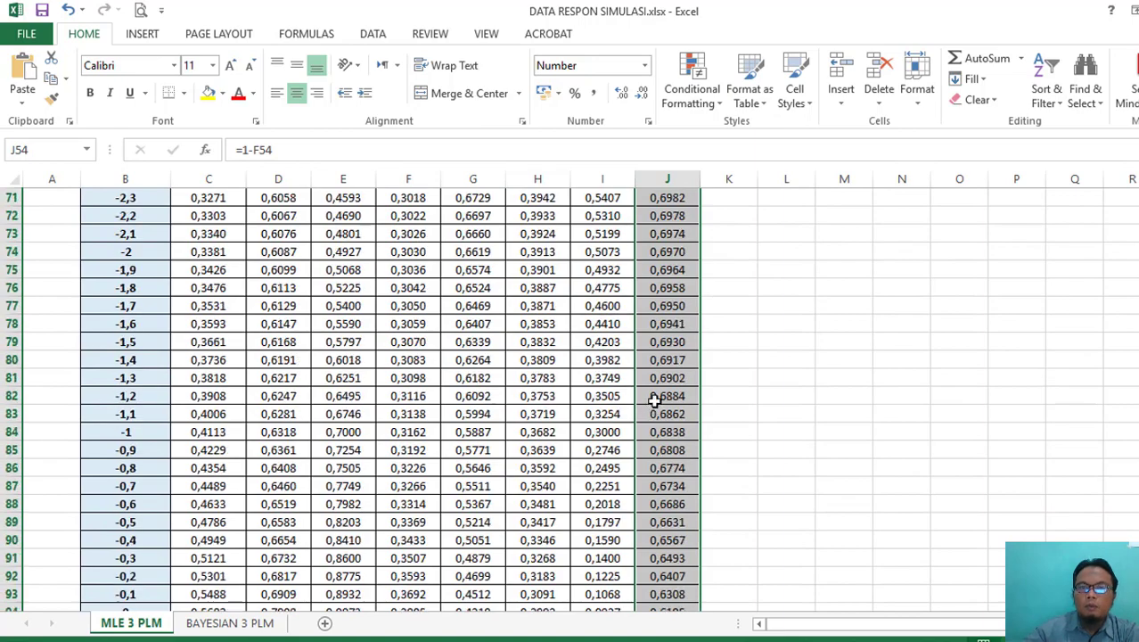
scroll(670, 382, "up", 8)
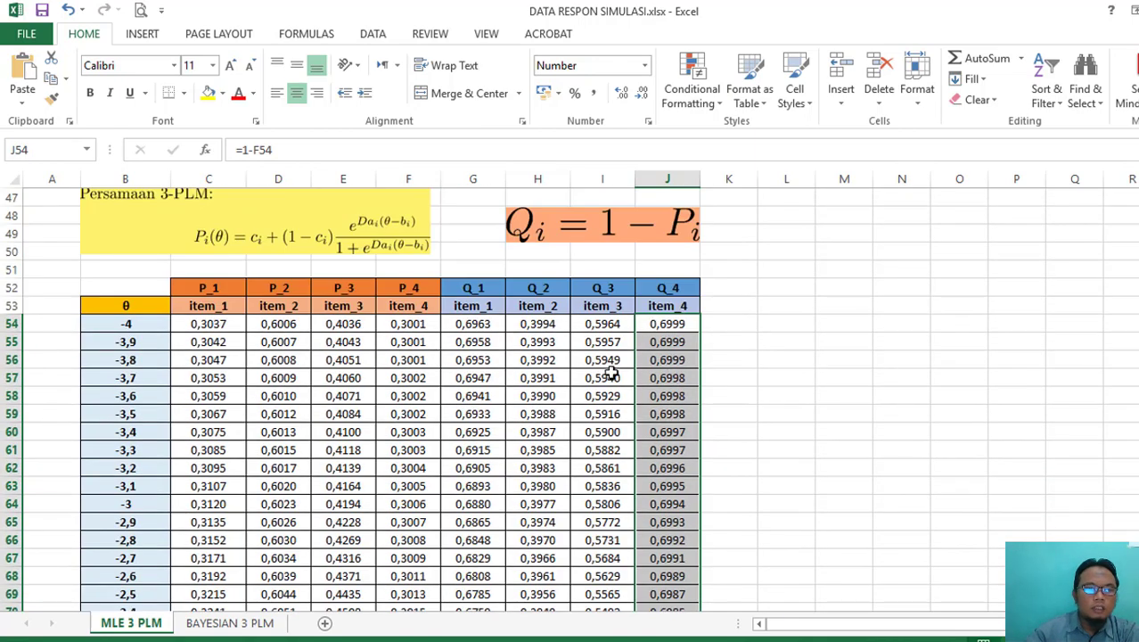
scroll(89, 383, "down", 19)
scroll(712, 468, "up", 4)
scroll(711, 428, "up", 19)
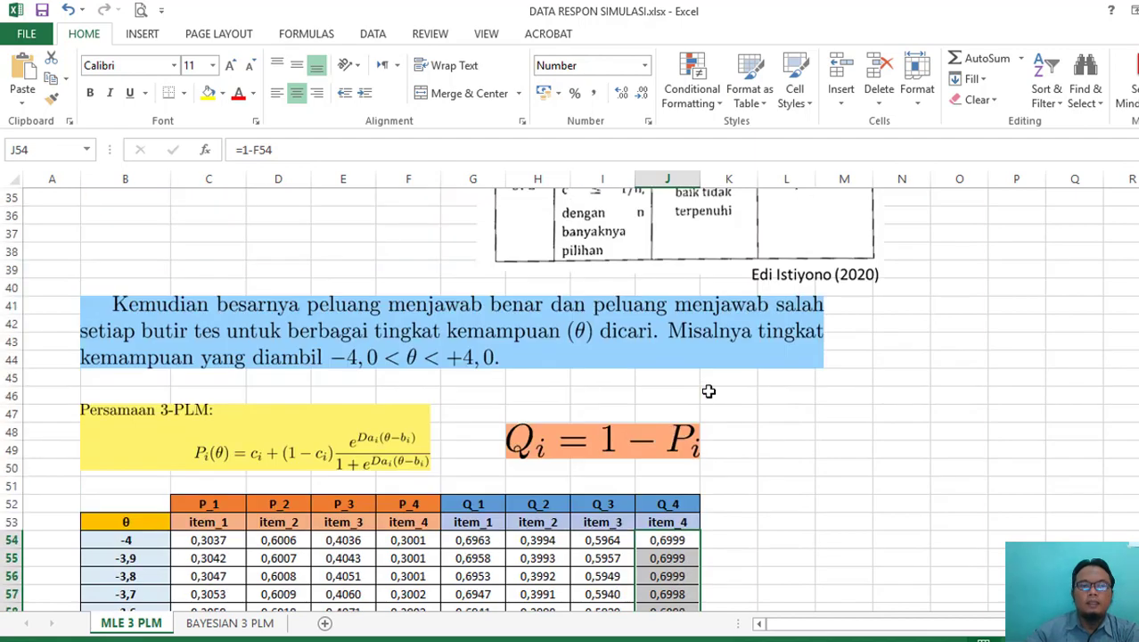
scroll(709, 391, "down", 3)
left_click(686, 432)
scroll(727, 448, "down", 1)
scroll(726, 449, "down", 20)
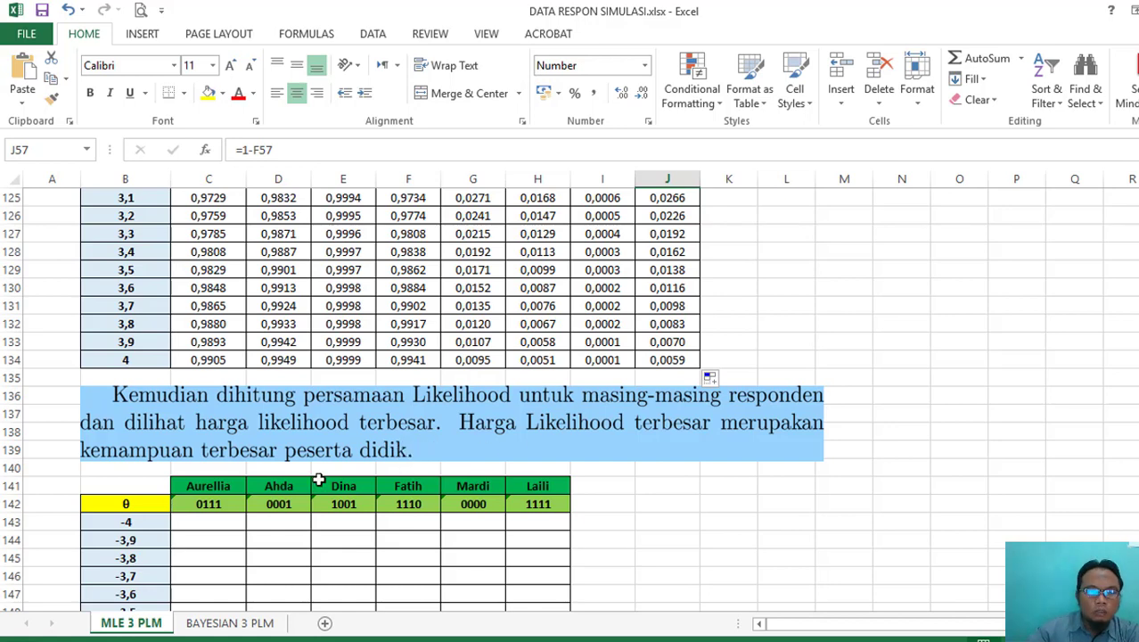
- Switch to the PowerPoint presentation and look back through the slides for the maximum likelihood equation for ability estimation
scroll(294, 482, "down", 2)
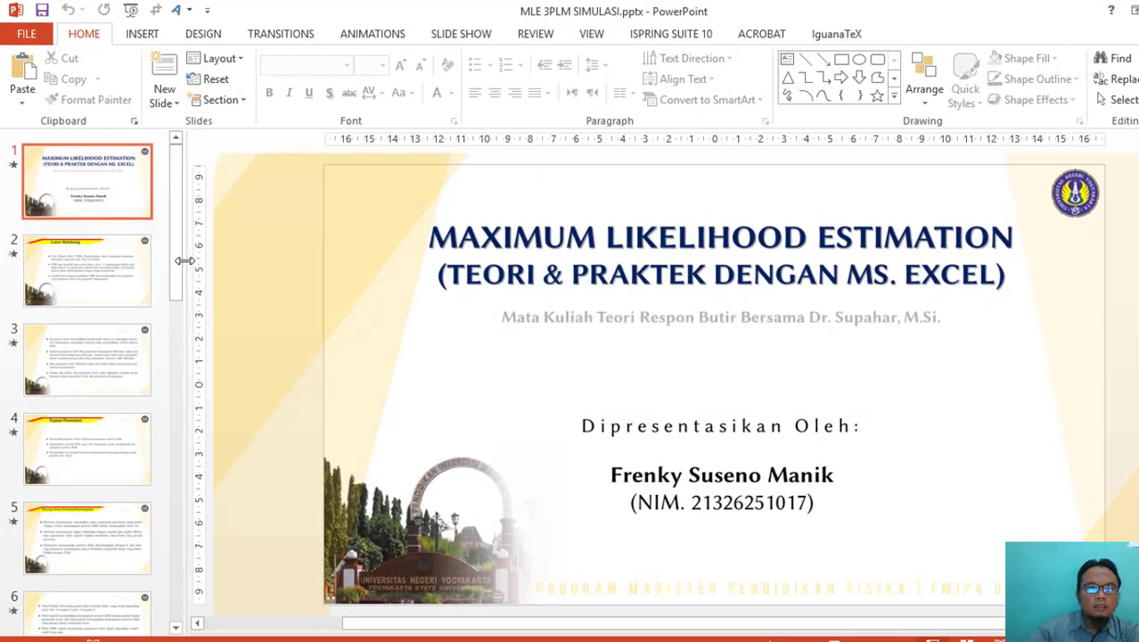
left_click_drag(180, 262, 187, 595)
left_click(112, 485)
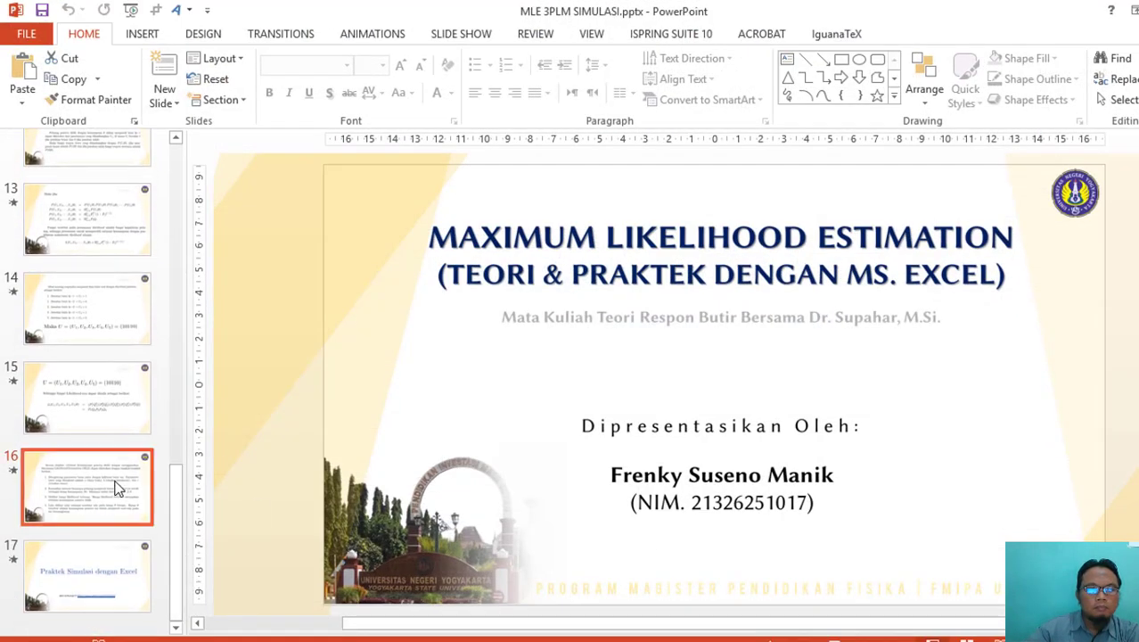
left_click(102, 415)
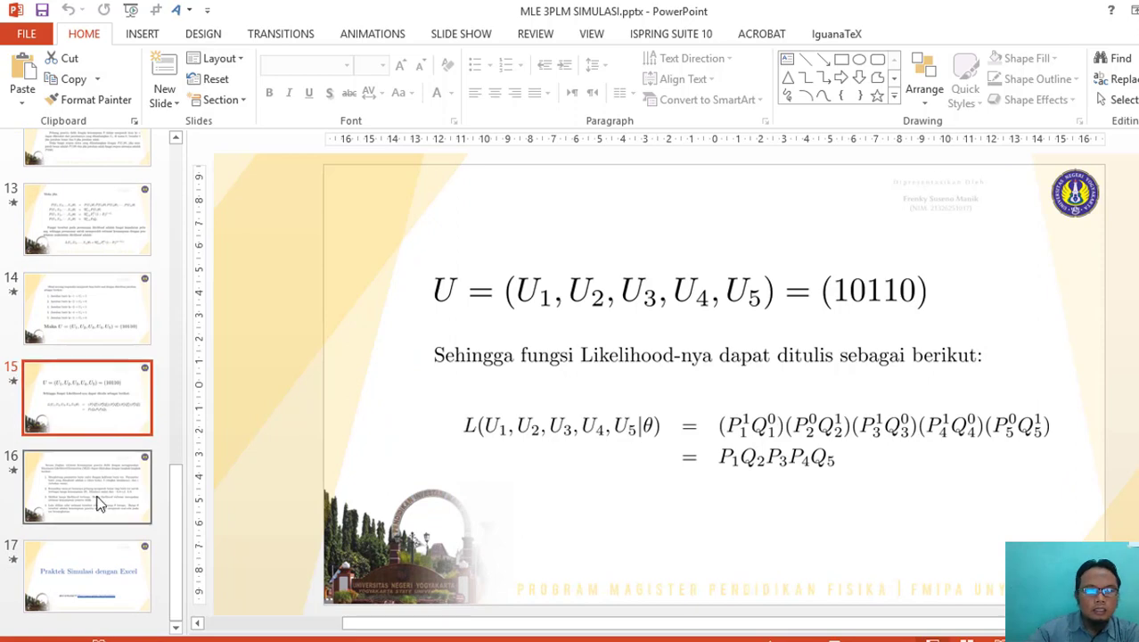
key("Up")
scroll(101, 383, "up", 3)
left_click(101, 379)
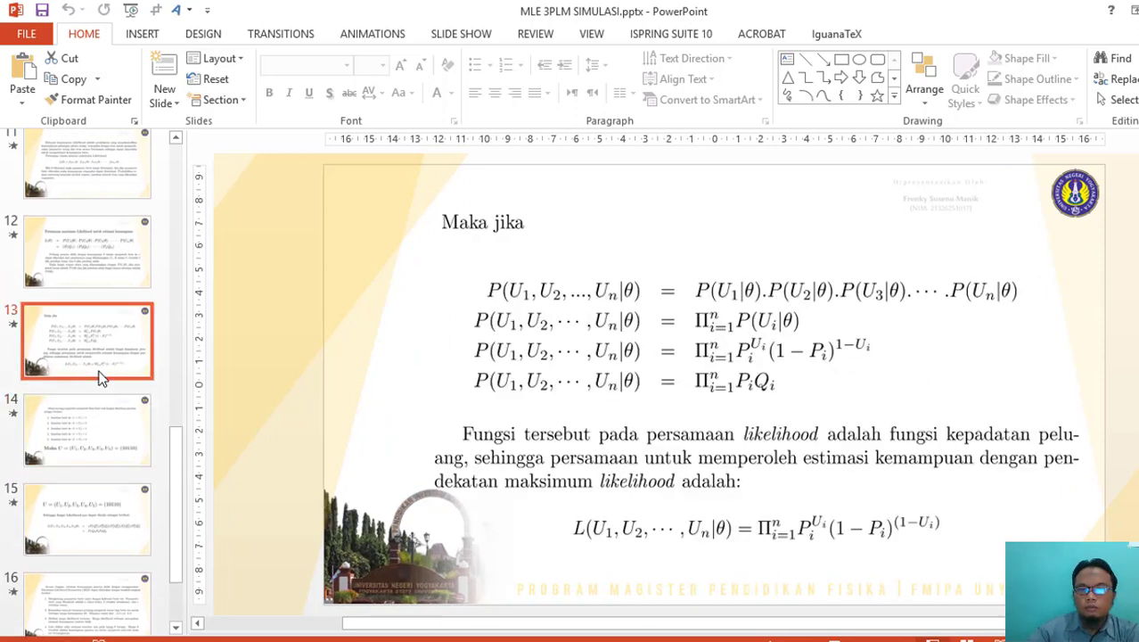
scroll(108, 401, "up", 2)
left_click(109, 397)
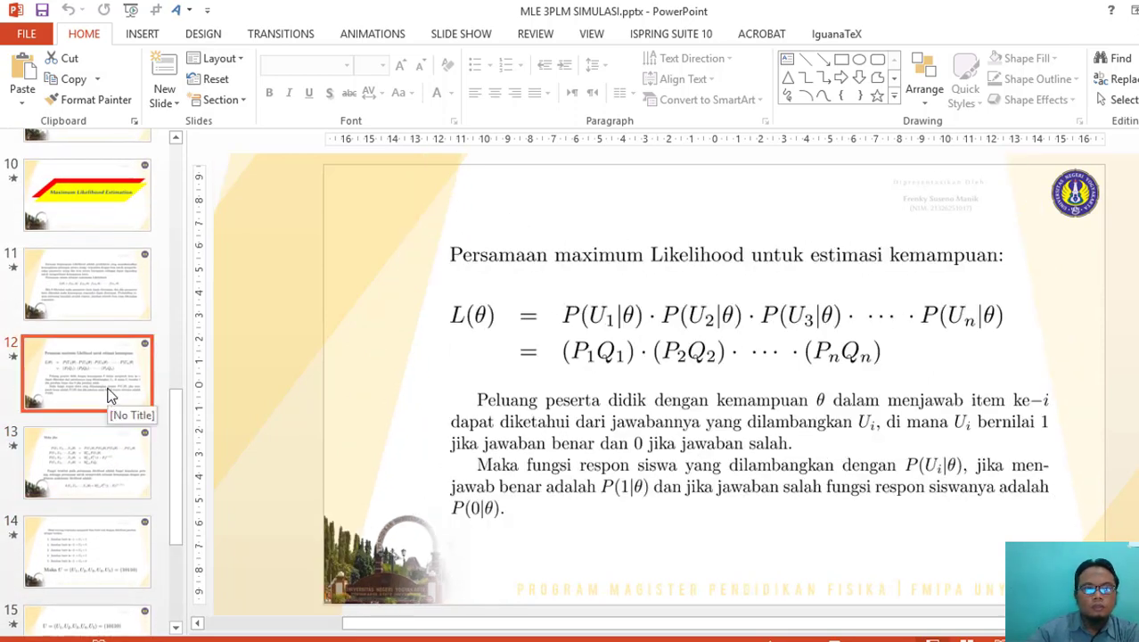
- Copy the L(θ) equation picture from slide 12 into the Excel sheet and place it beside the likelihood table's headings
scroll(109, 398, "up", 3)
scroll(109, 401, "down", 1)
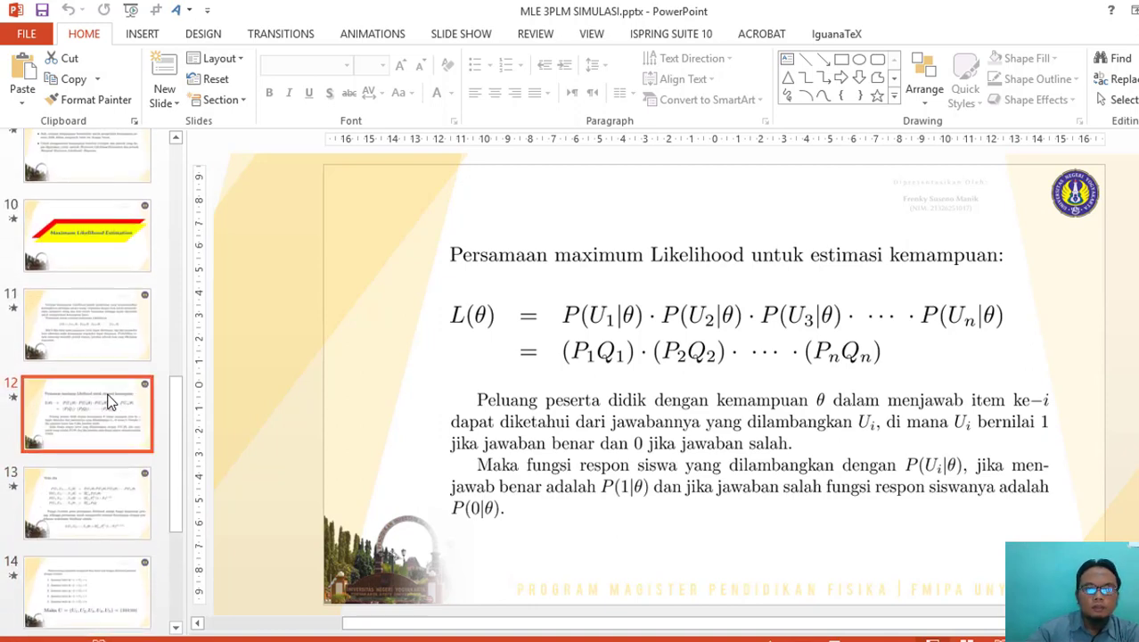
scroll(109, 398, "down", 2)
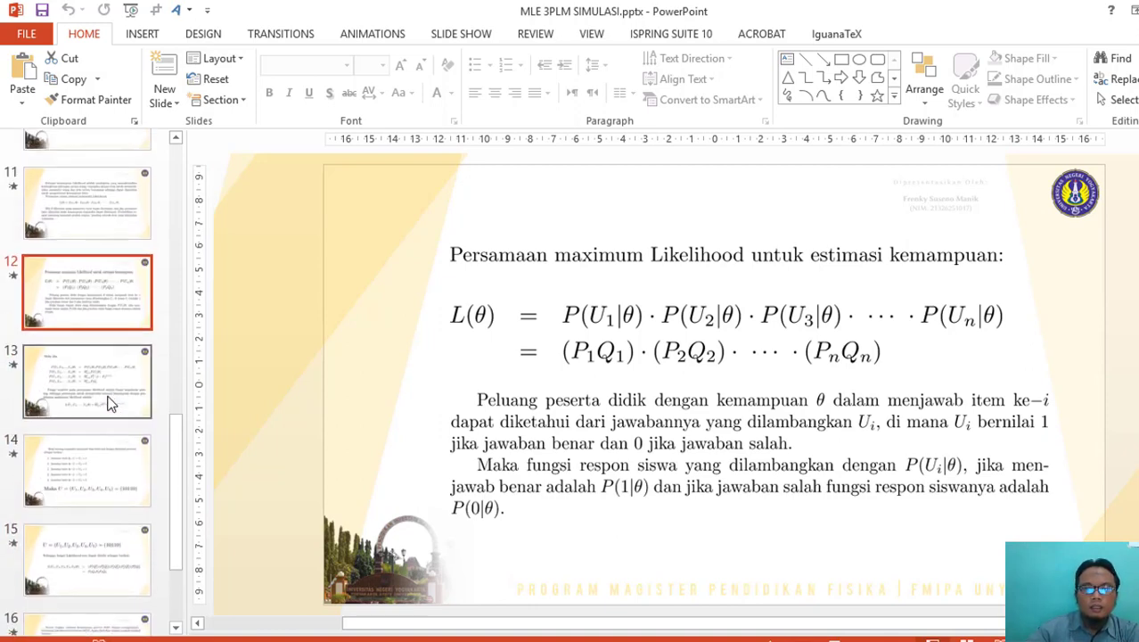
left_click(624, 350)
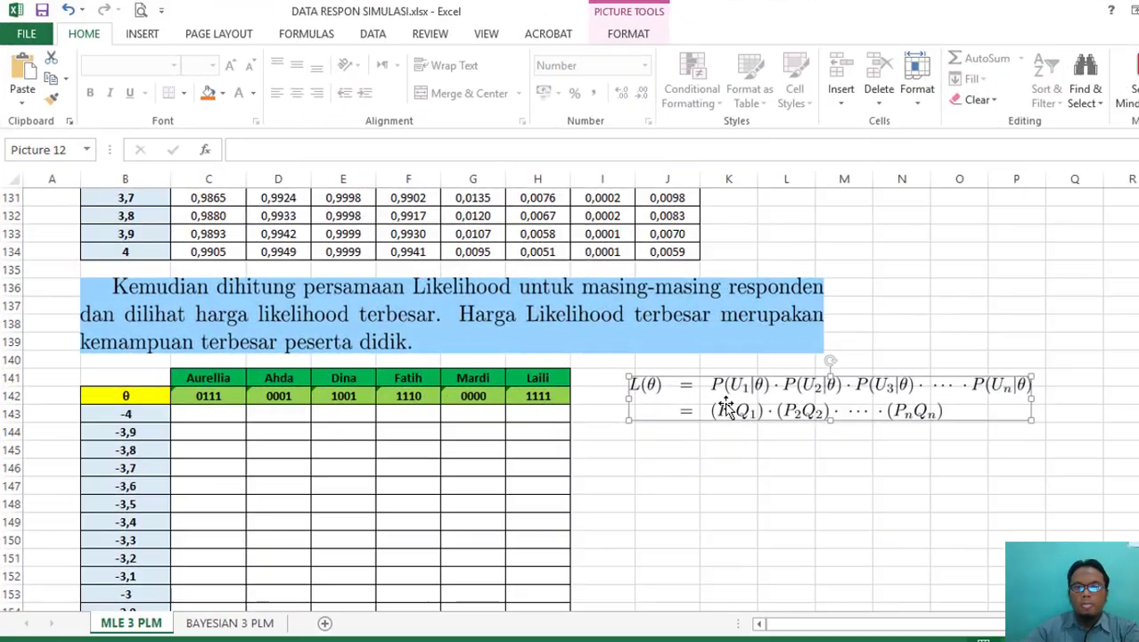
mouse_move(725, 402)
left_mouse_down()
mouse_move(710, 407)
mouse_move(725, 414)
mouse_move(729, 396)
left_mouse_up()
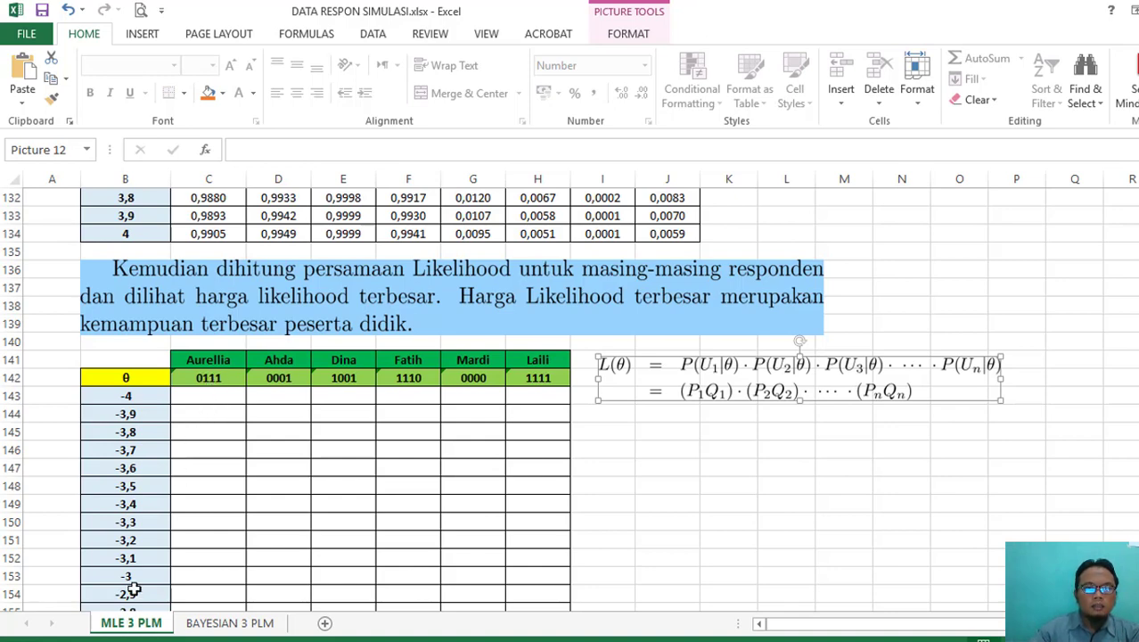
- Enter the likelihood formula =G54*D54*E54*F54 in C143 for the respondent with response pattern 0111
left_click(213, 393)
type("=")
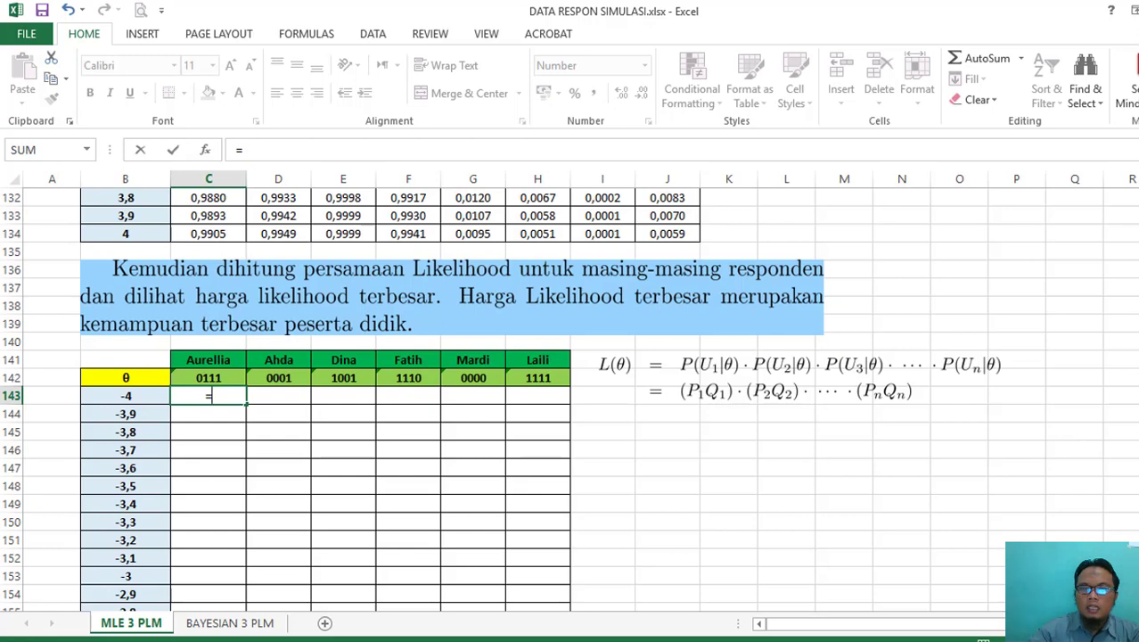
scroll(804, 498, "up", 1)
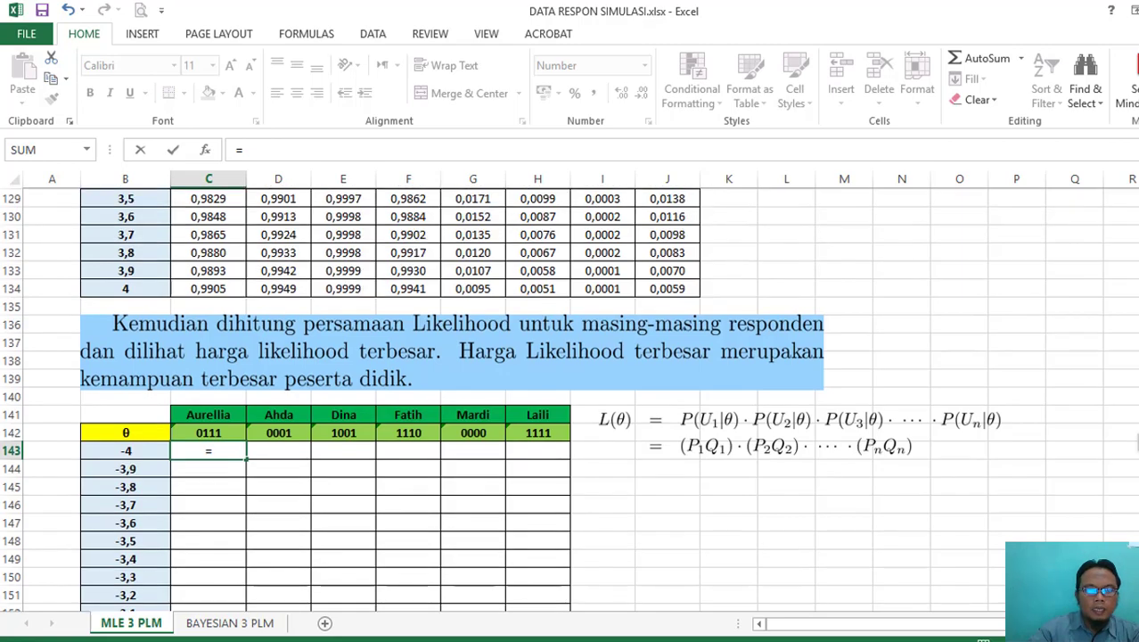
scroll(569, 399, "up", 1)
scroll(568, 399, "up", 20)
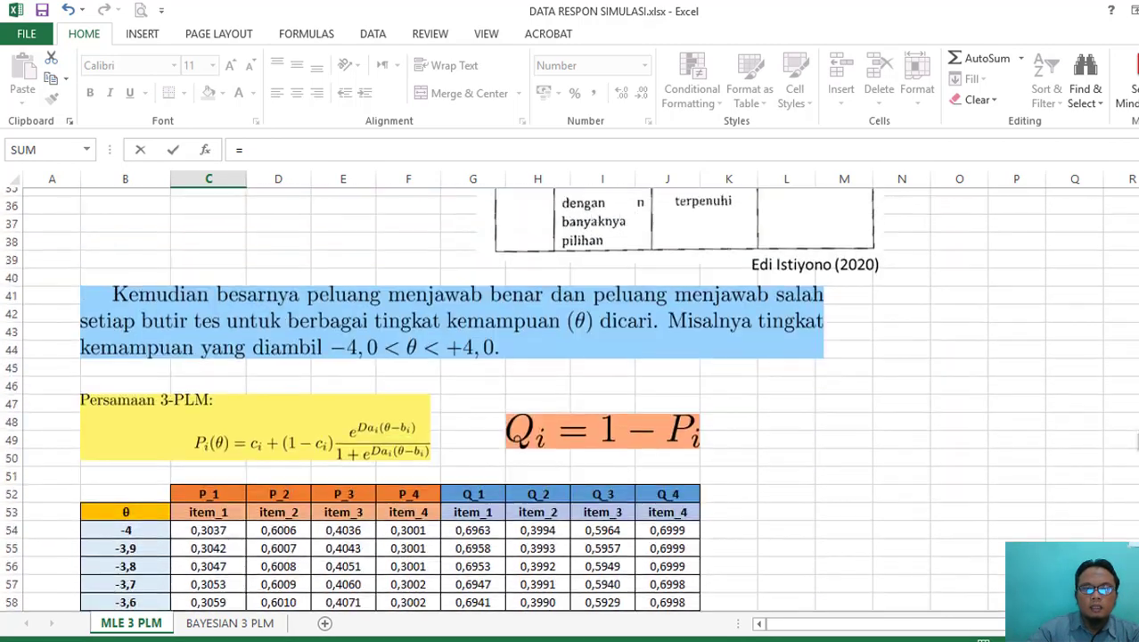
scroll(569, 399, "down", 2)
scroll(554, 414, "up", 1)
left_click(485, 449)
type("*")
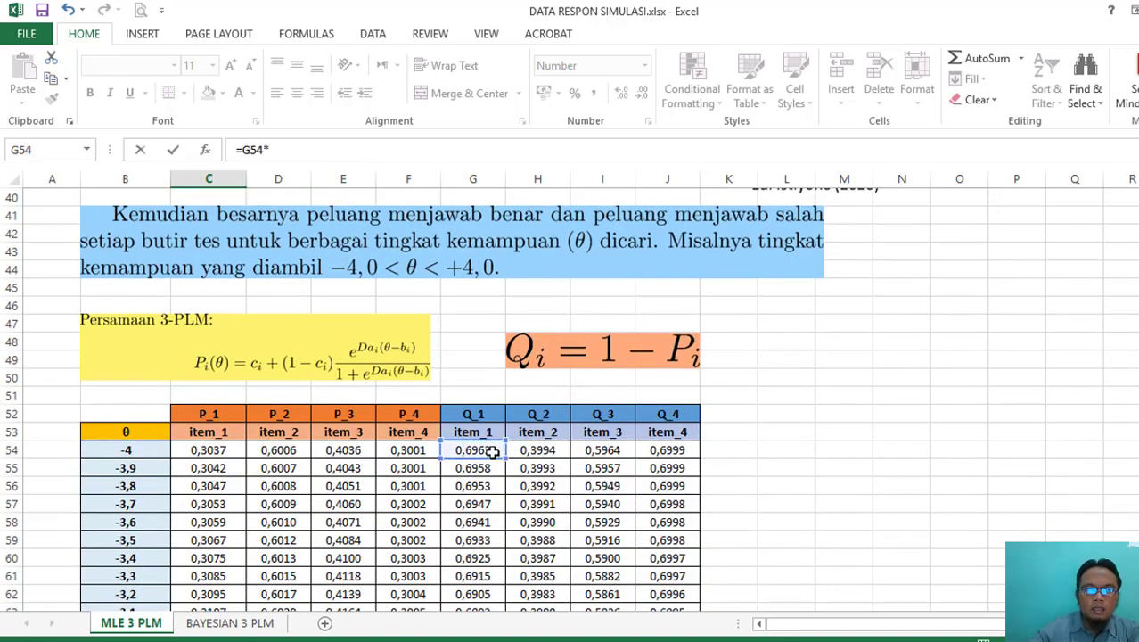
left_click(285, 450)
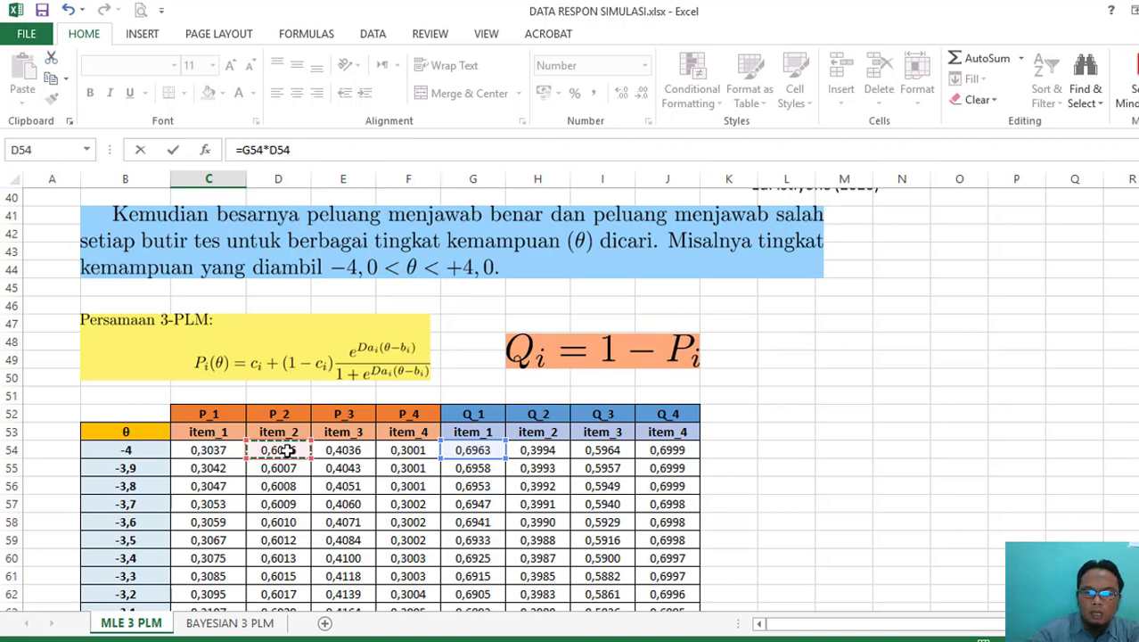
type("*")
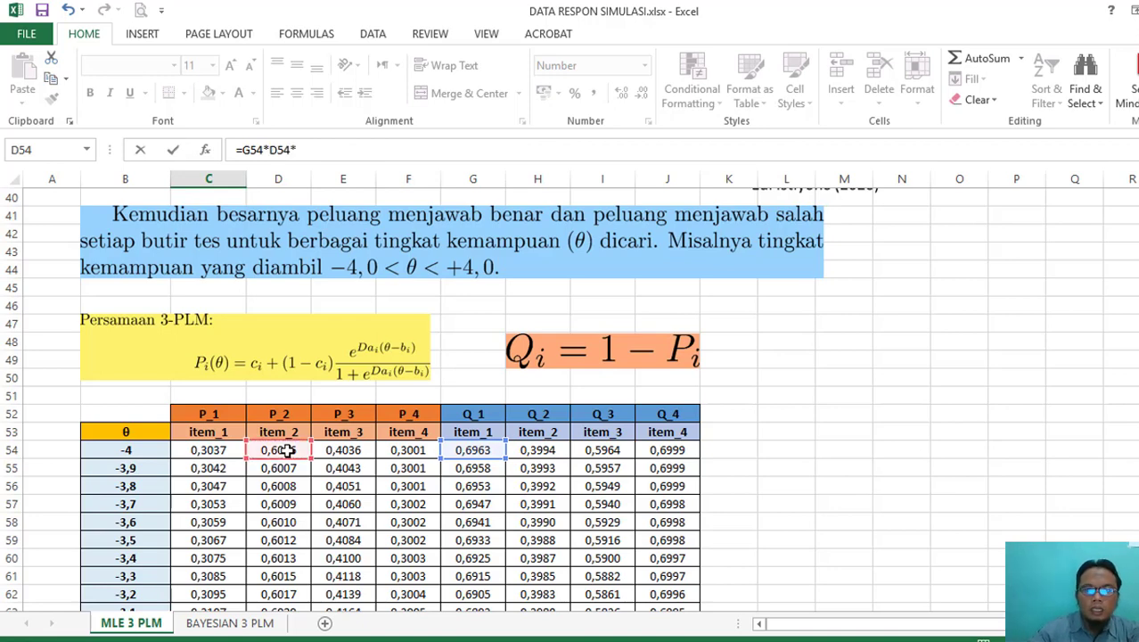
left_click(360, 446)
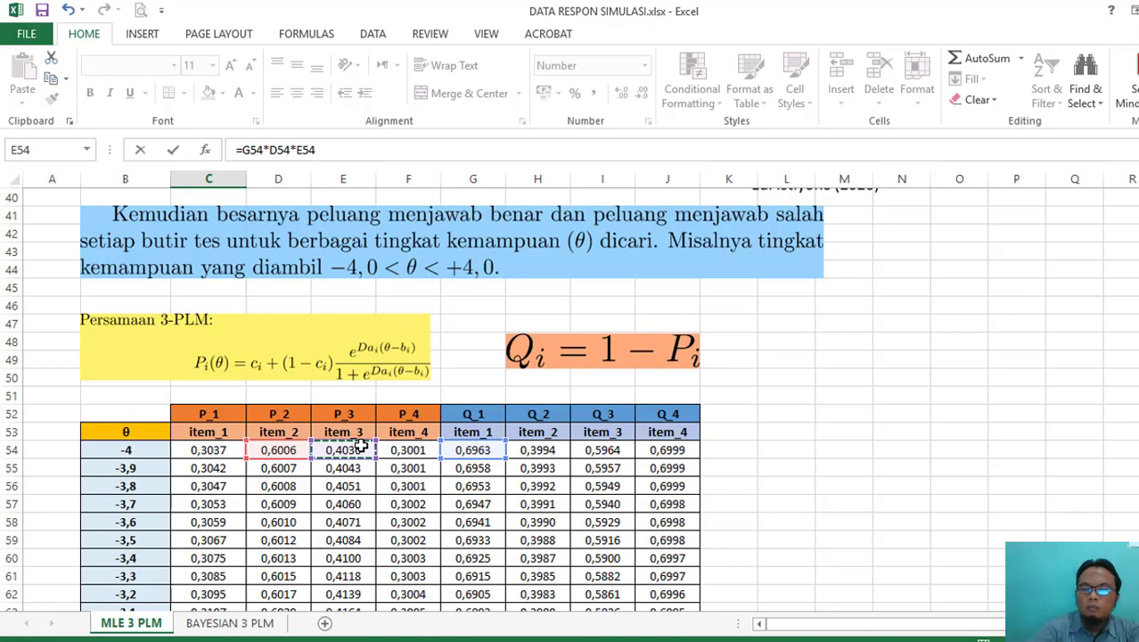
type("*")
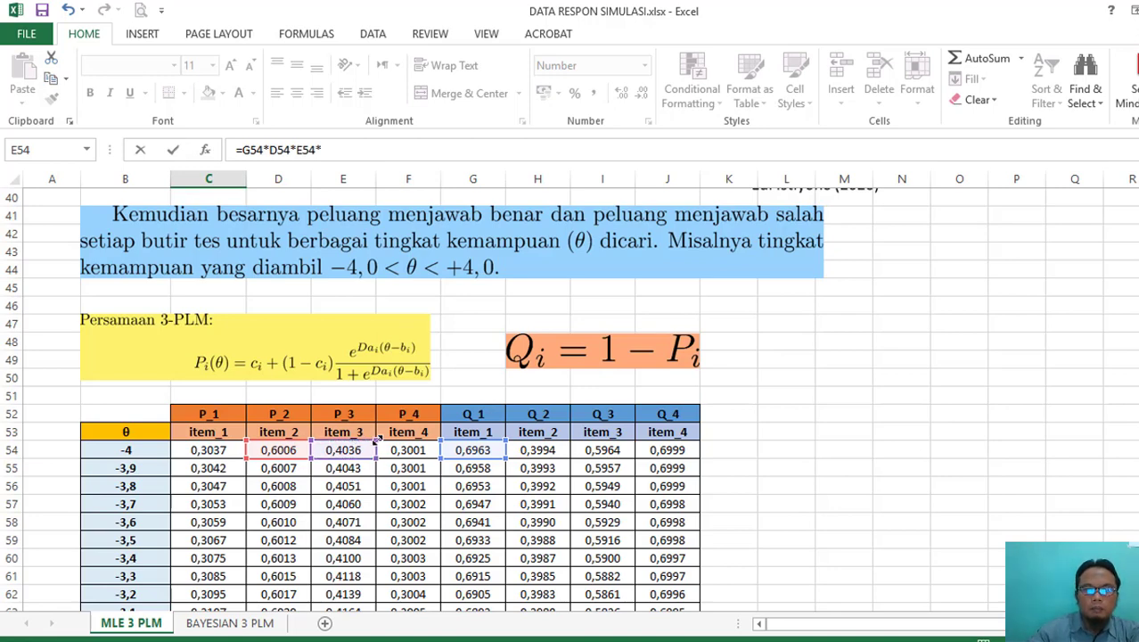
left_click(400, 449)
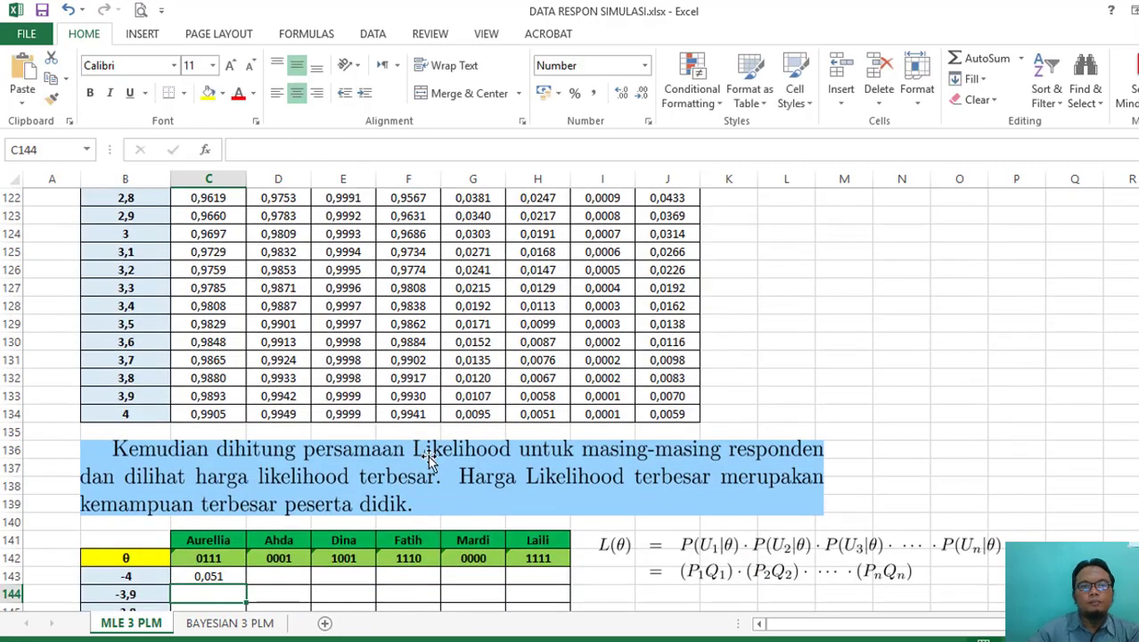
- Fill the likelihood formula from C143 down column C for the remaining θ values
scroll(491, 455, "up", 6)
scroll(491, 455, "up", 20)
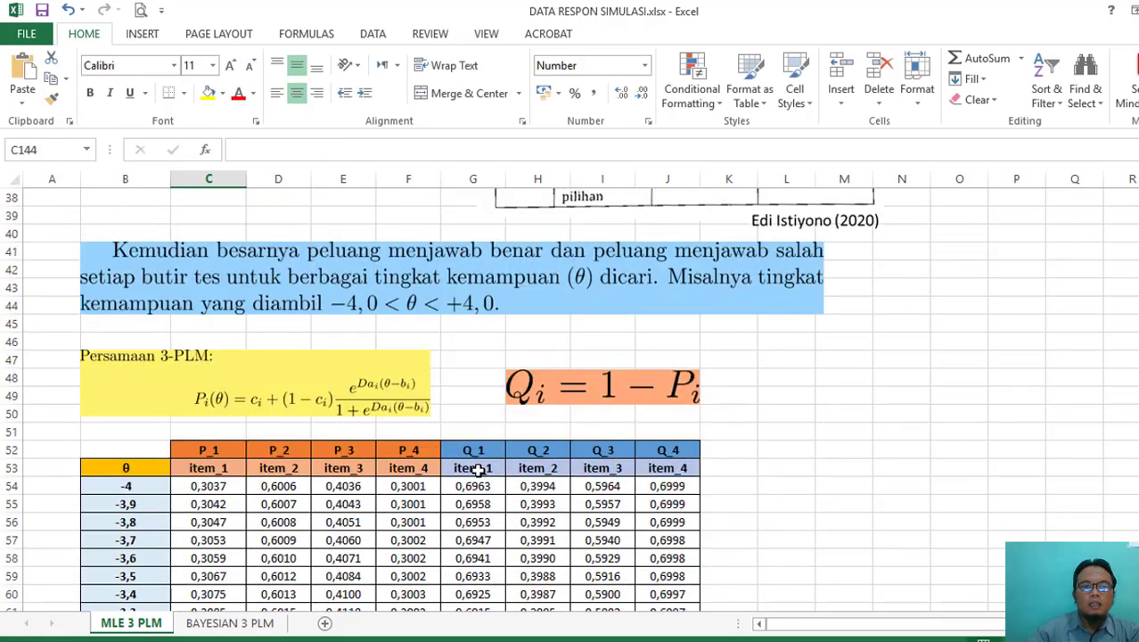
scroll(398, 490, "down", 20)
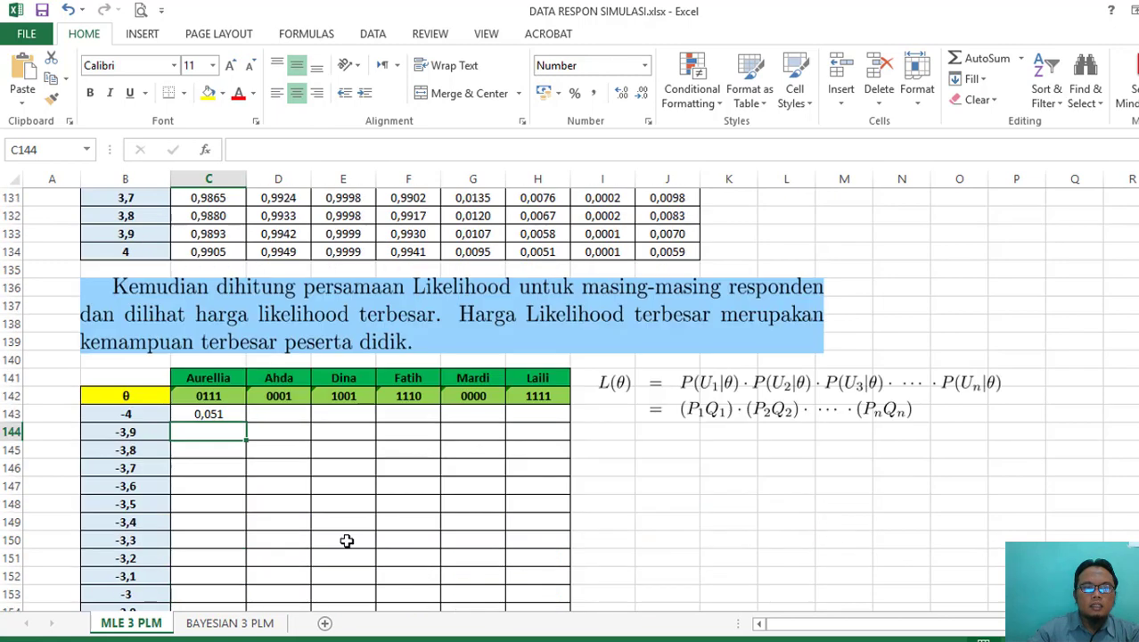
left_click(235, 416)
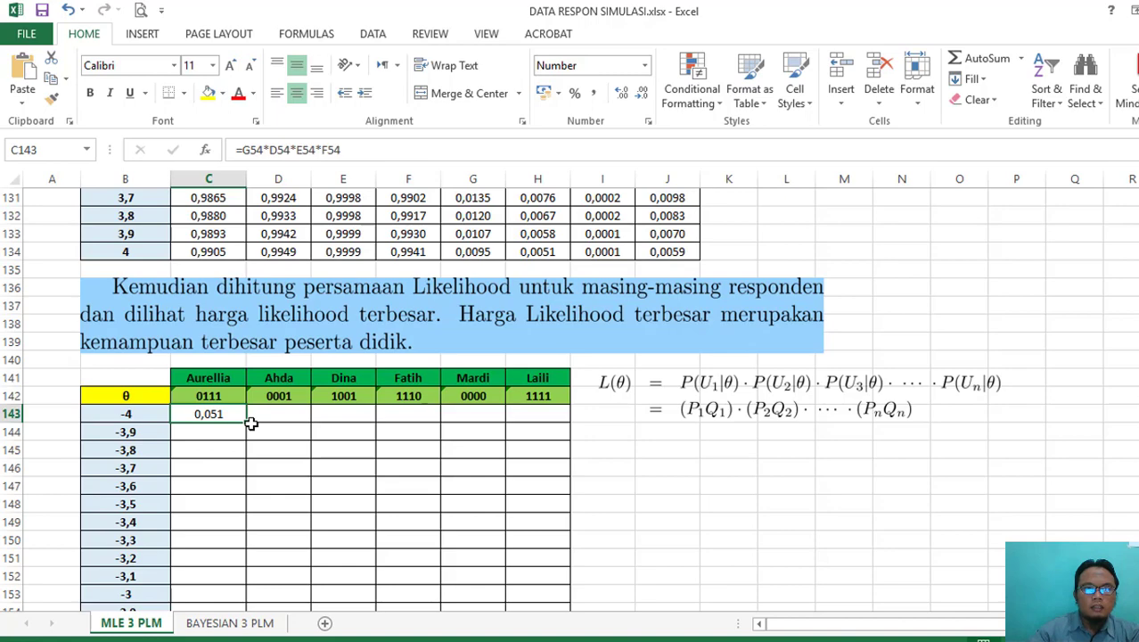
left_click_drag(247, 425, 229, 593)
scroll(379, 486, "up", 13)
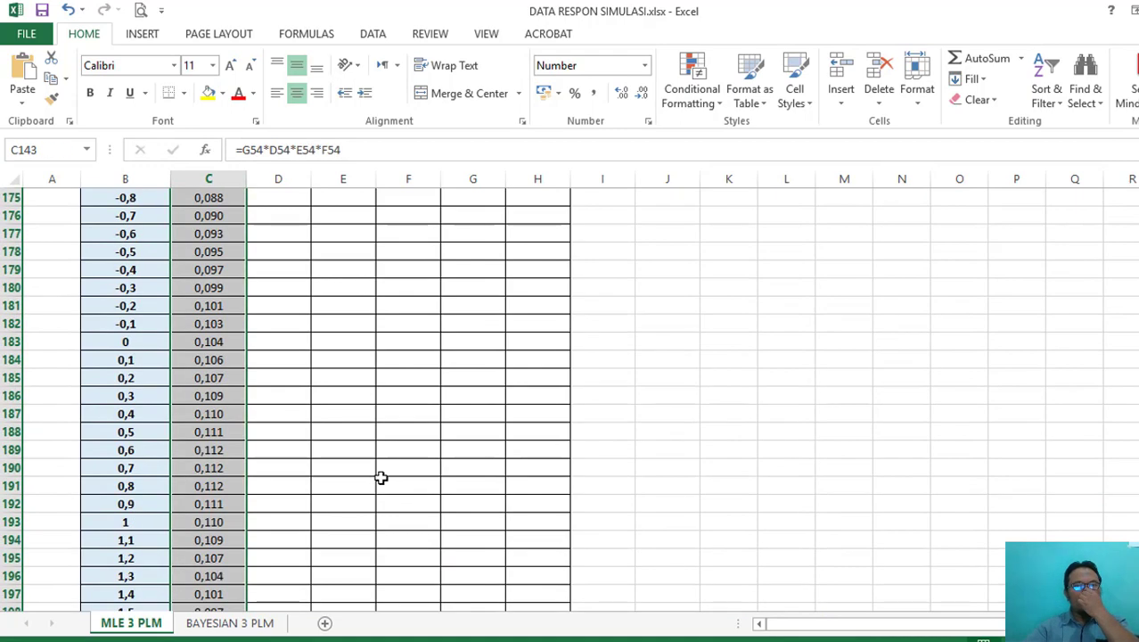
scroll(381, 478, "up", 13)
scroll(381, 482, "down", 3)
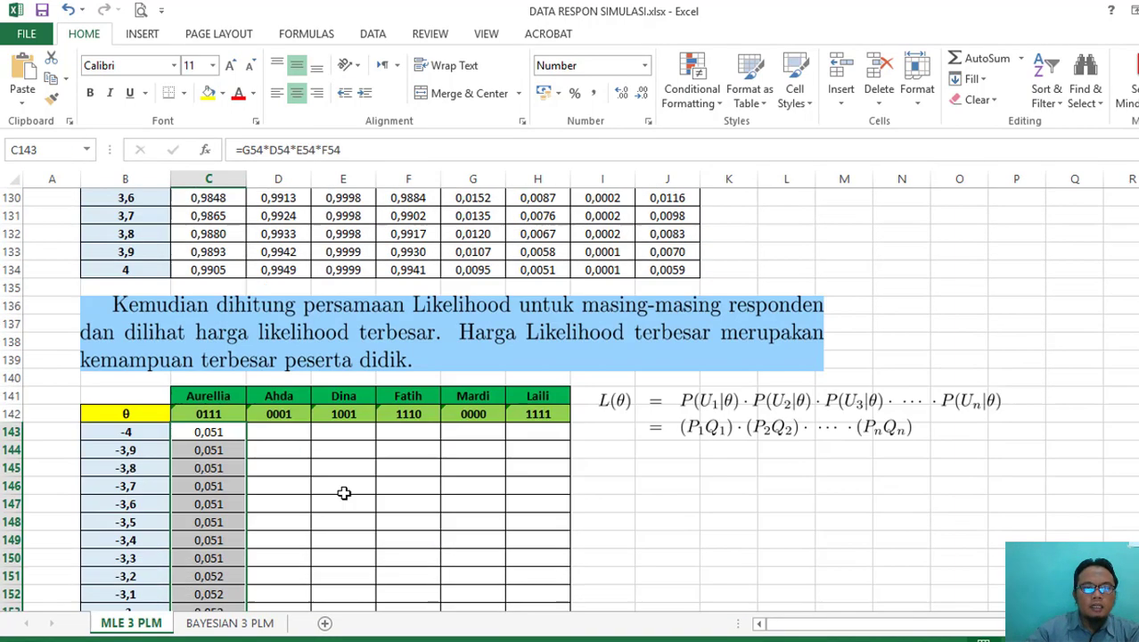
- Enter the likelihood formula =G54*H54*I54*F54 in D143 for the respondent with response pattern 0001
left_click(282, 434)
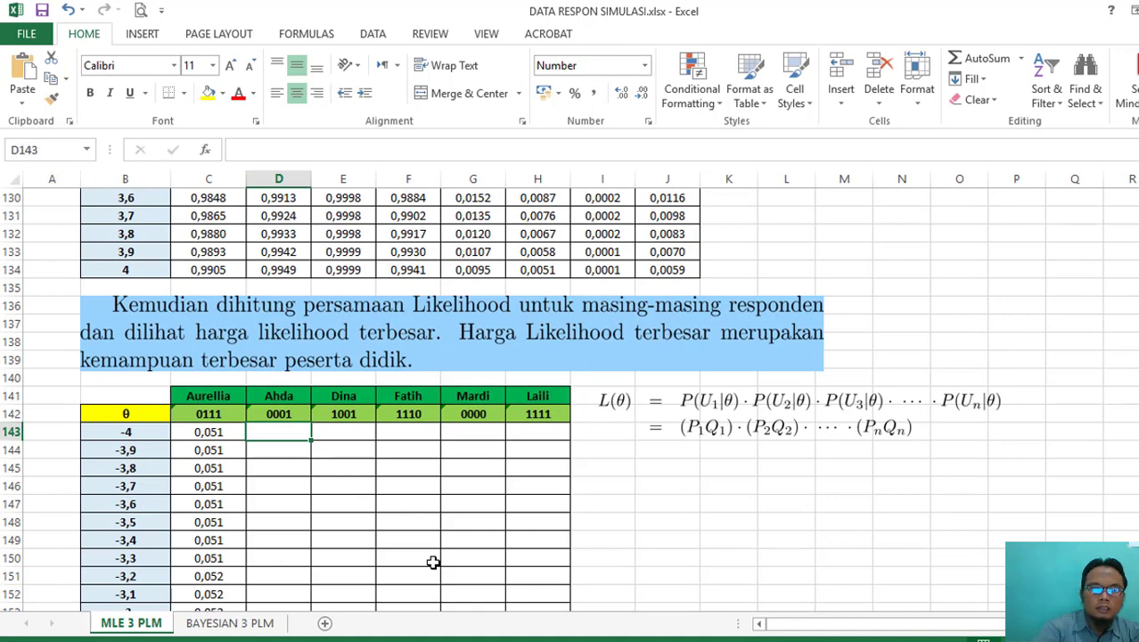
type("=")
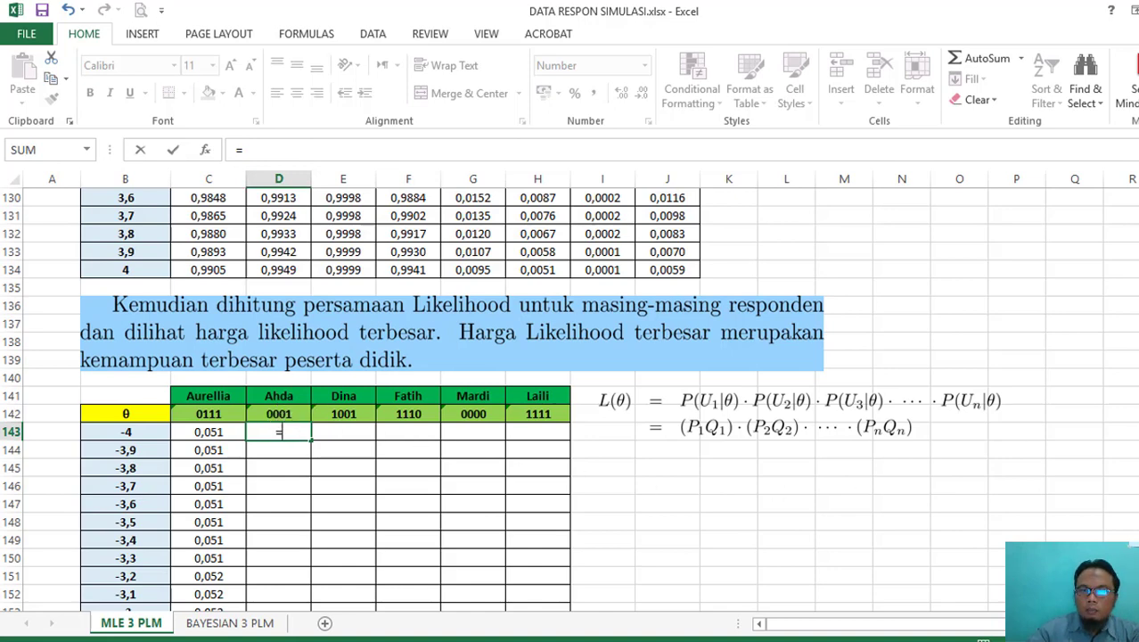
scroll(570, 401, "up", 20)
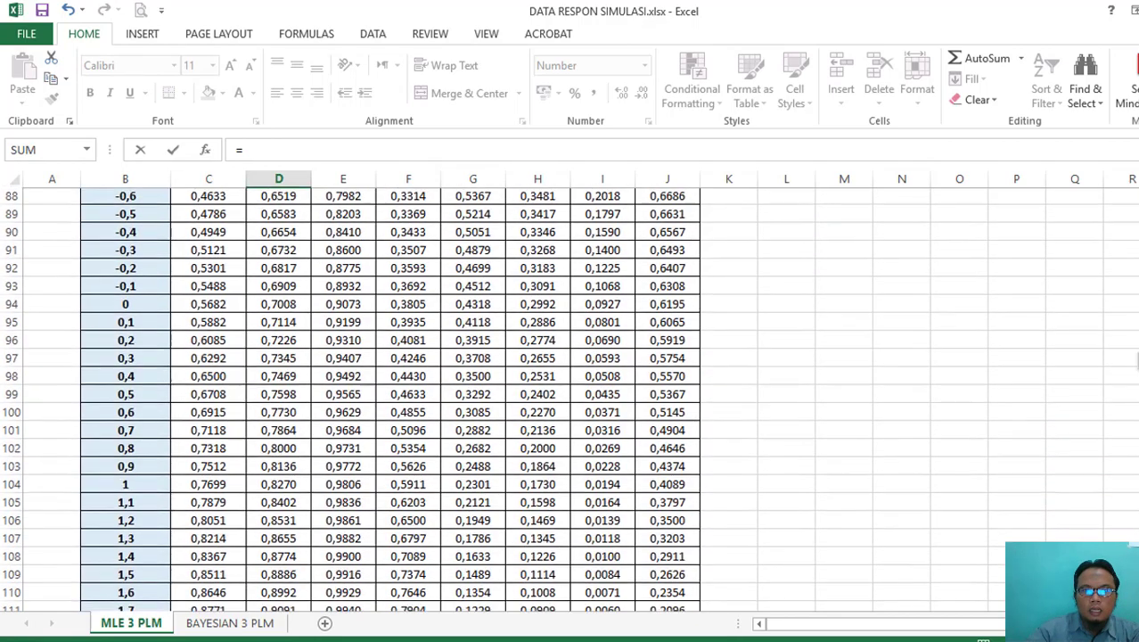
scroll(570, 401, "up", 6)
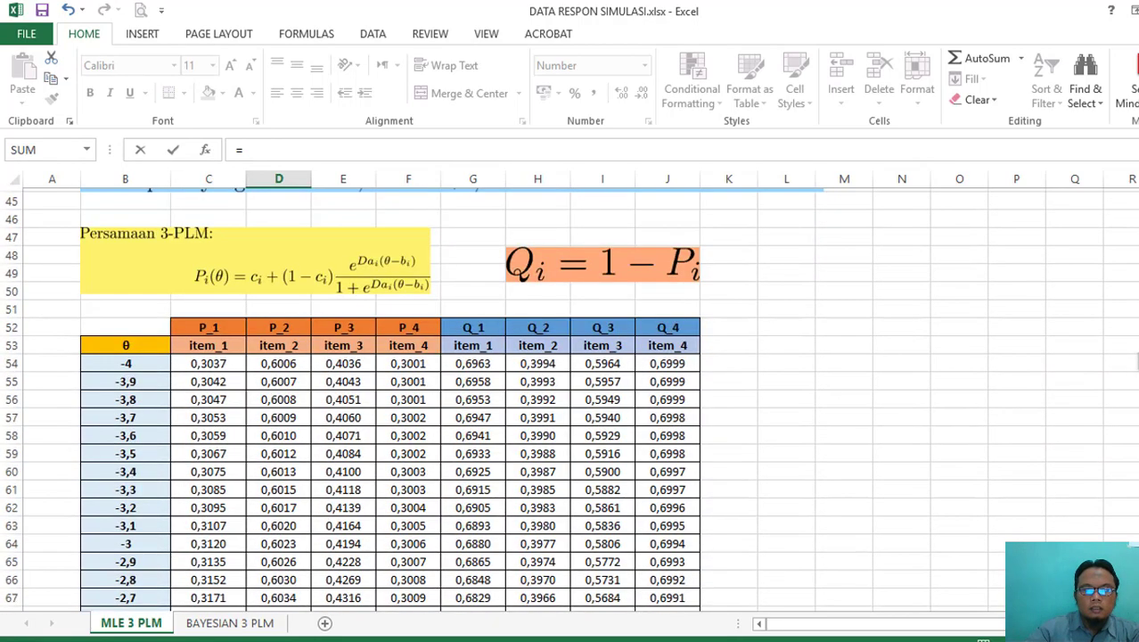
scroll(570, 401, "down", 20)
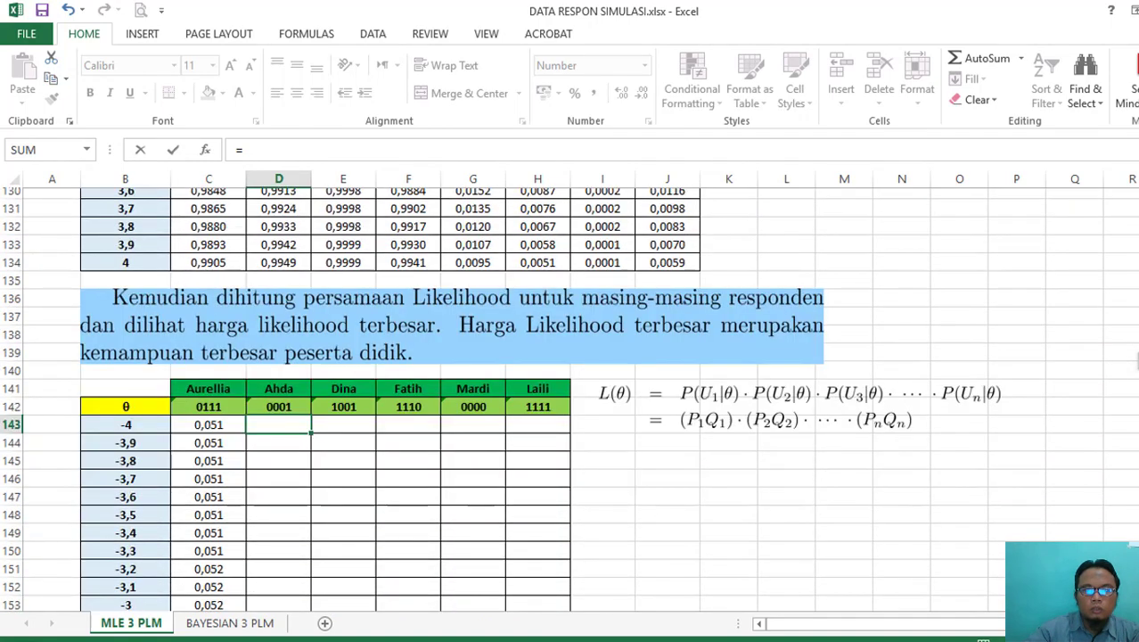
scroll(570, 401, "up", 20)
scroll(571, 402, "down", 5)
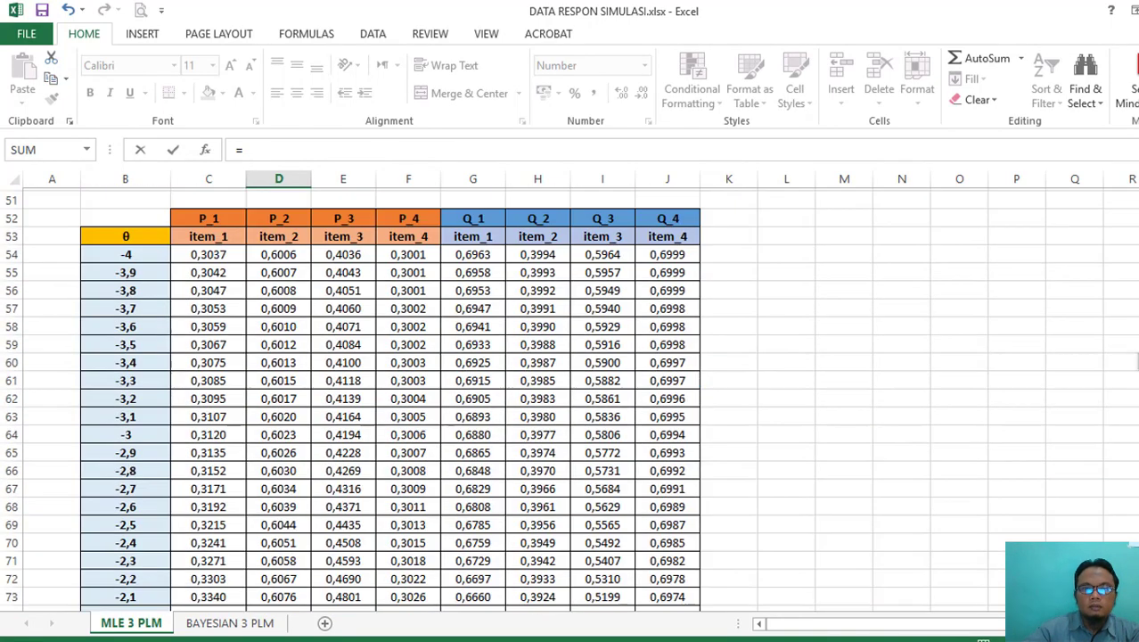
scroll(570, 401, "up", 1)
scroll(626, 375, "down", 1)
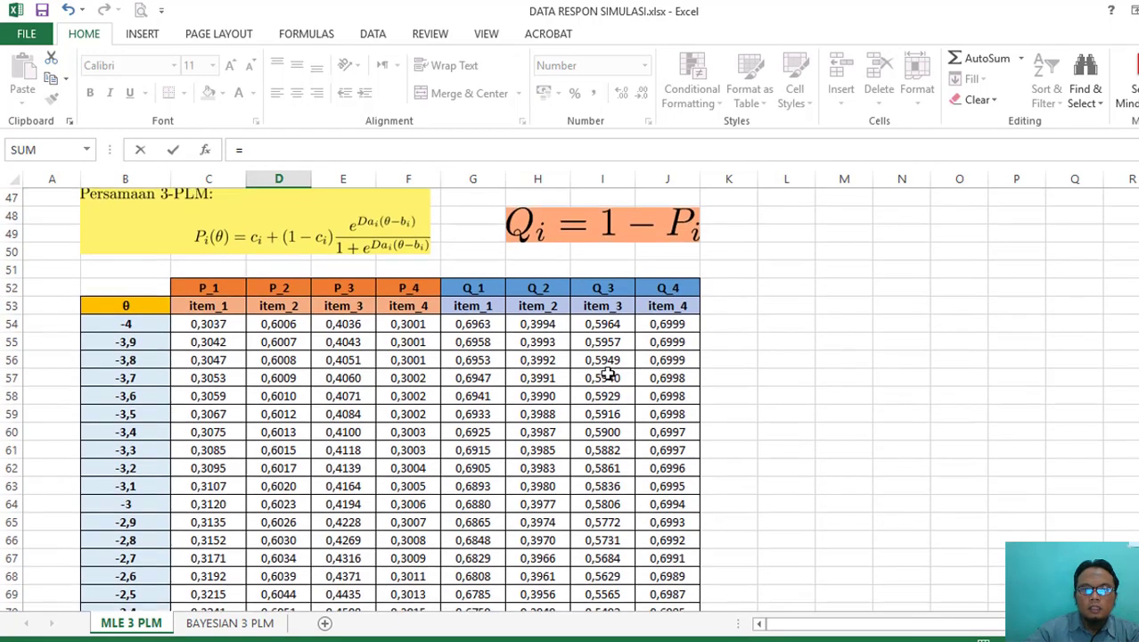
left_click(484, 324)
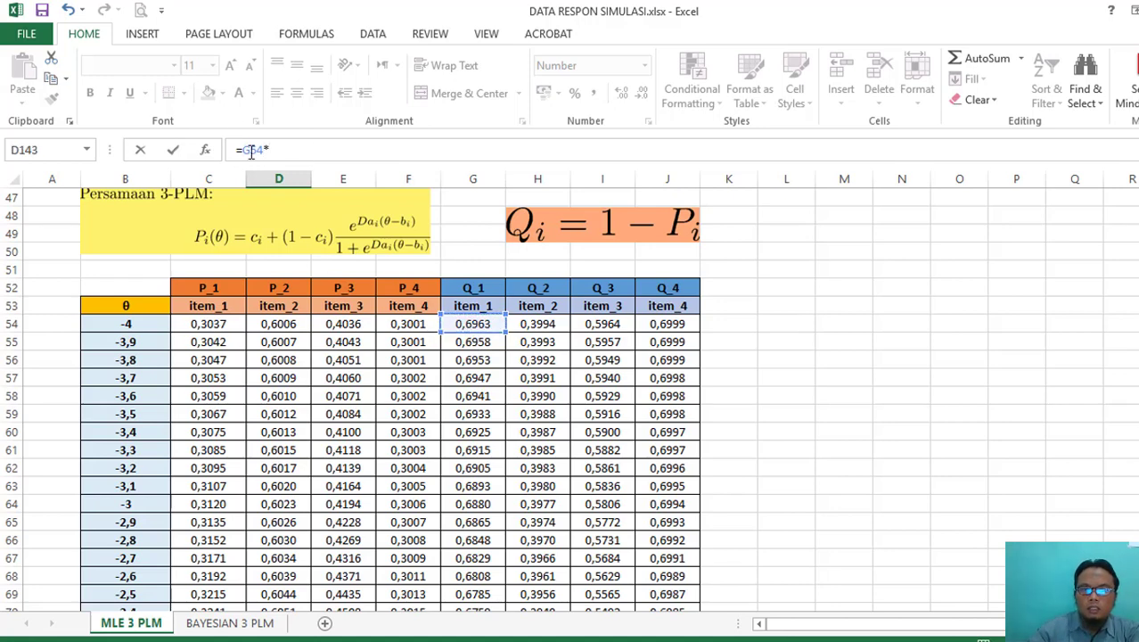
left_click(553, 327)
type("*")
left_click(611, 329)
type("*")
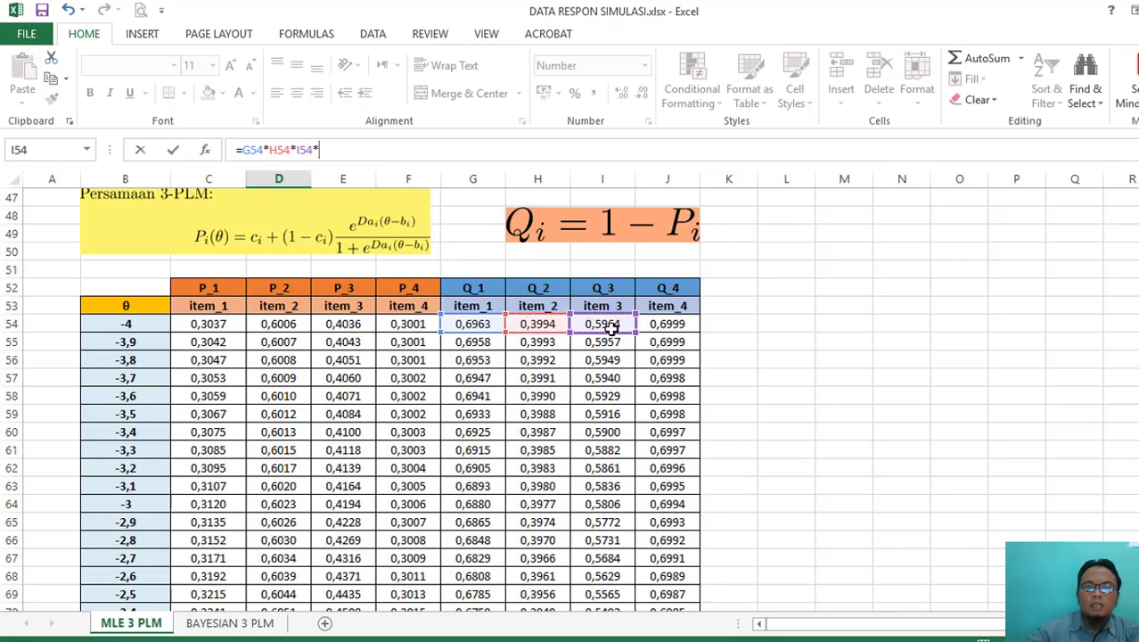
left_click(407, 329)
key("Return")
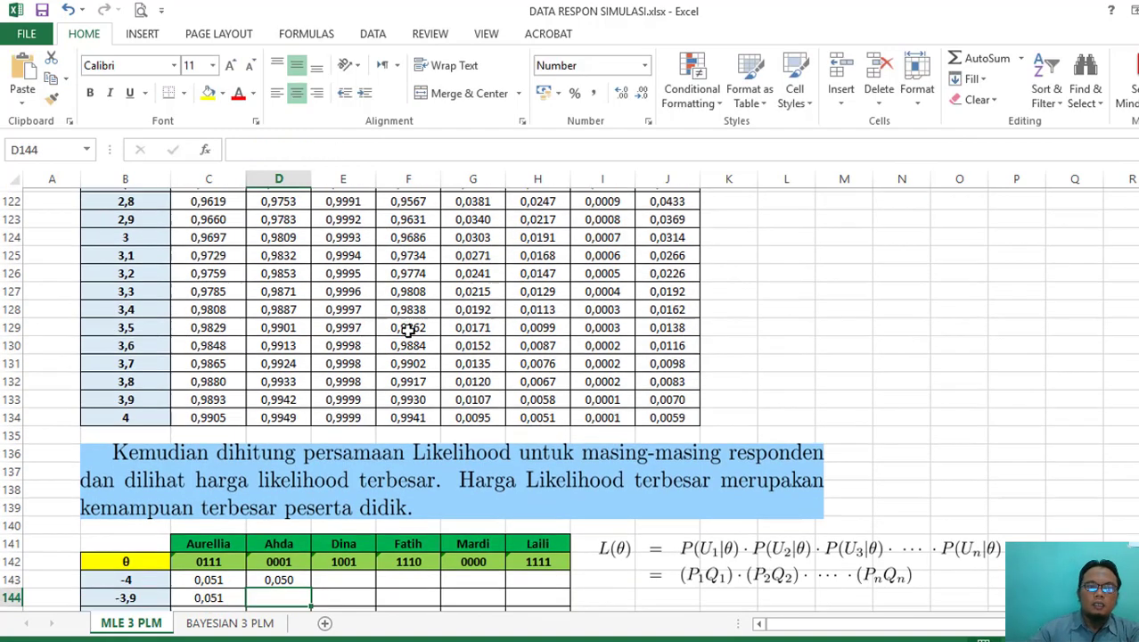
scroll(280, 554, "down", 1)
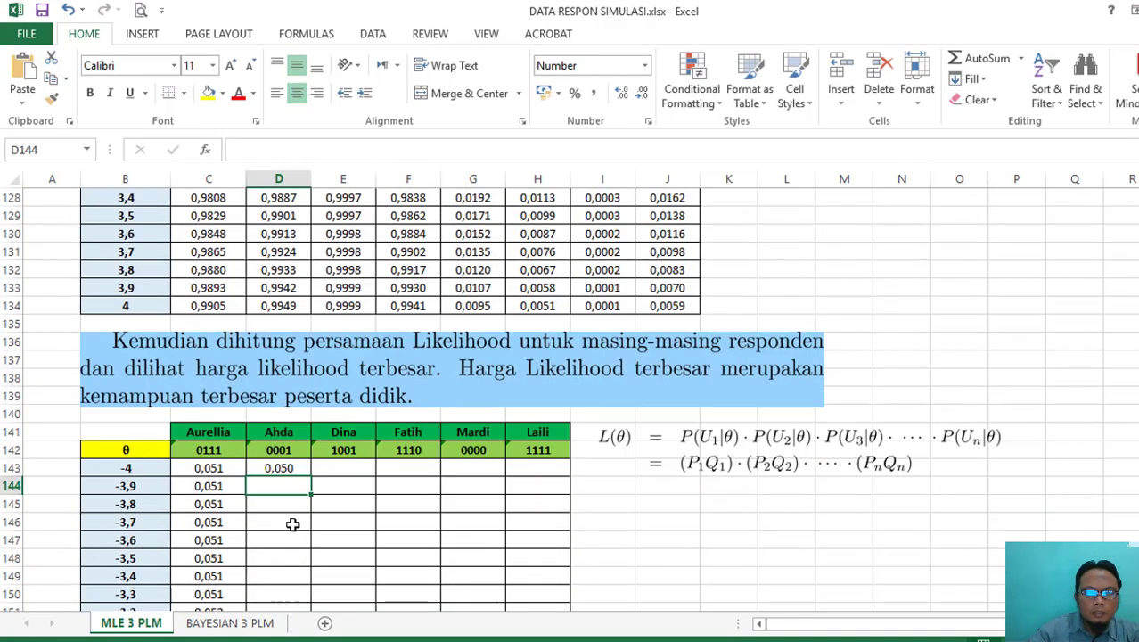
left_click(294, 466)
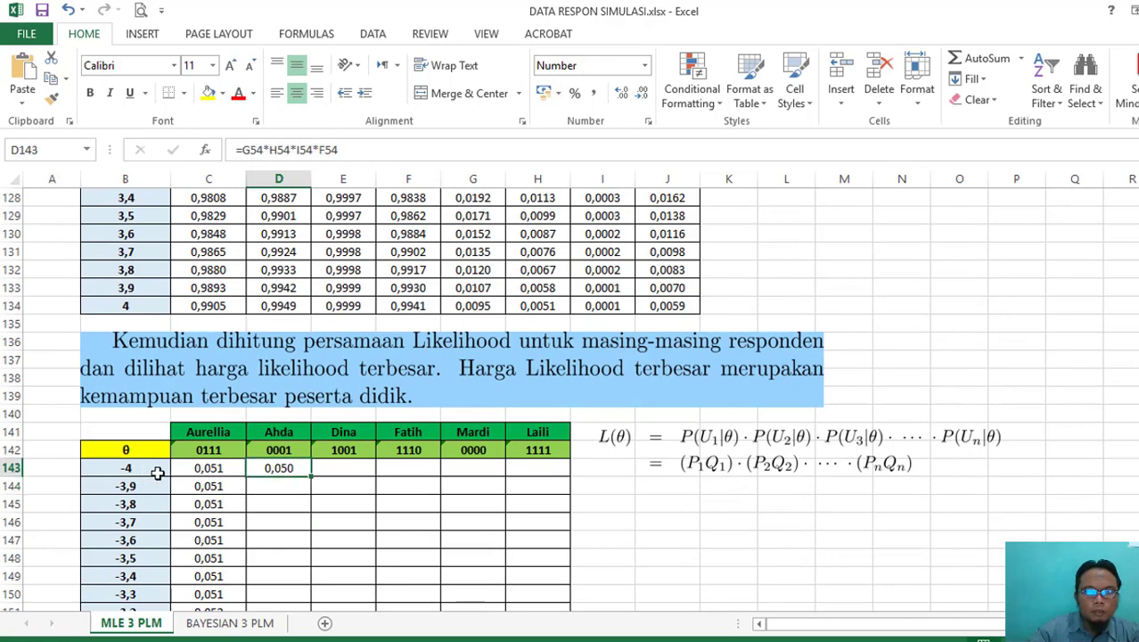
- Fill the likelihood formula from D143 down column D through row 223 for the remaining θ values
left_click_drag(309, 503, 305, 633)
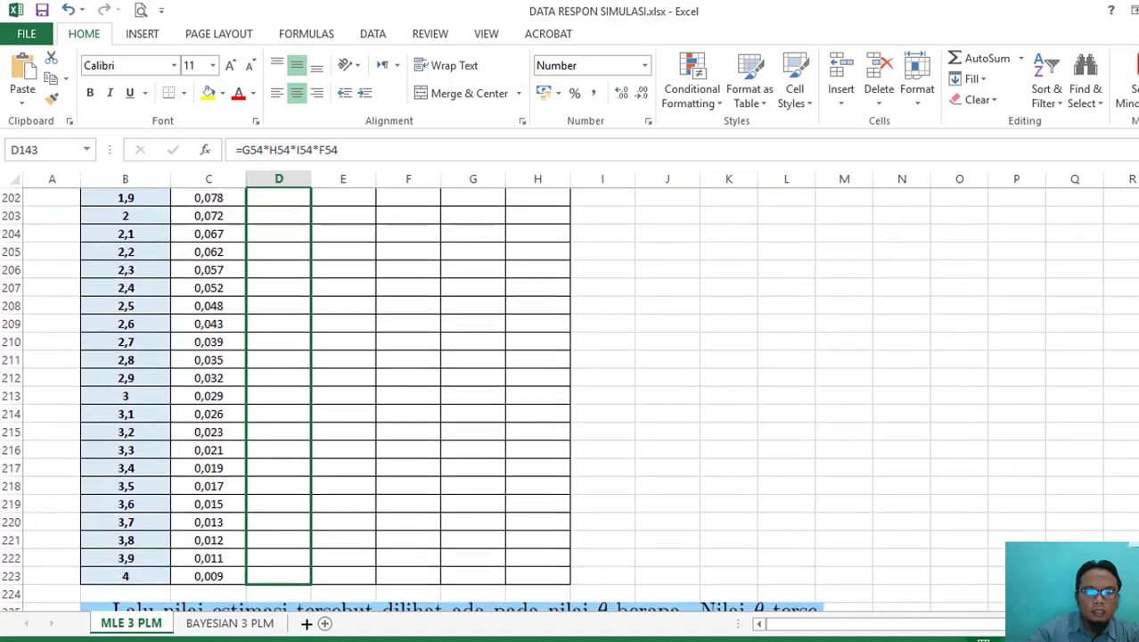
left_click_drag(303, 582, 307, 584)
scroll(357, 458, "up", 16)
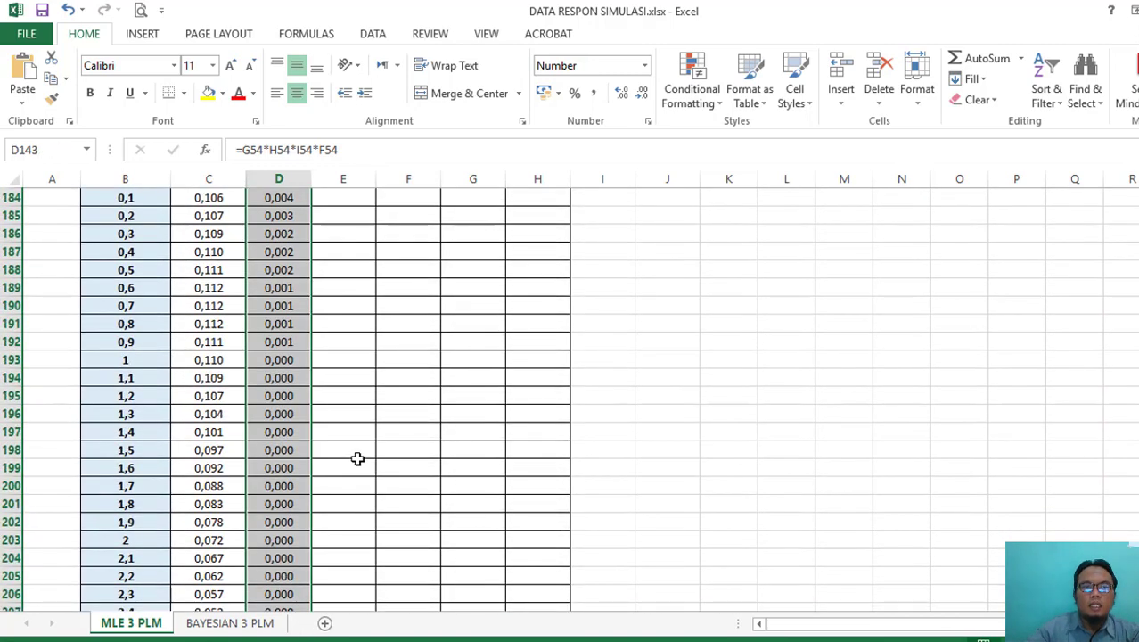
scroll(358, 459, "up", 7)
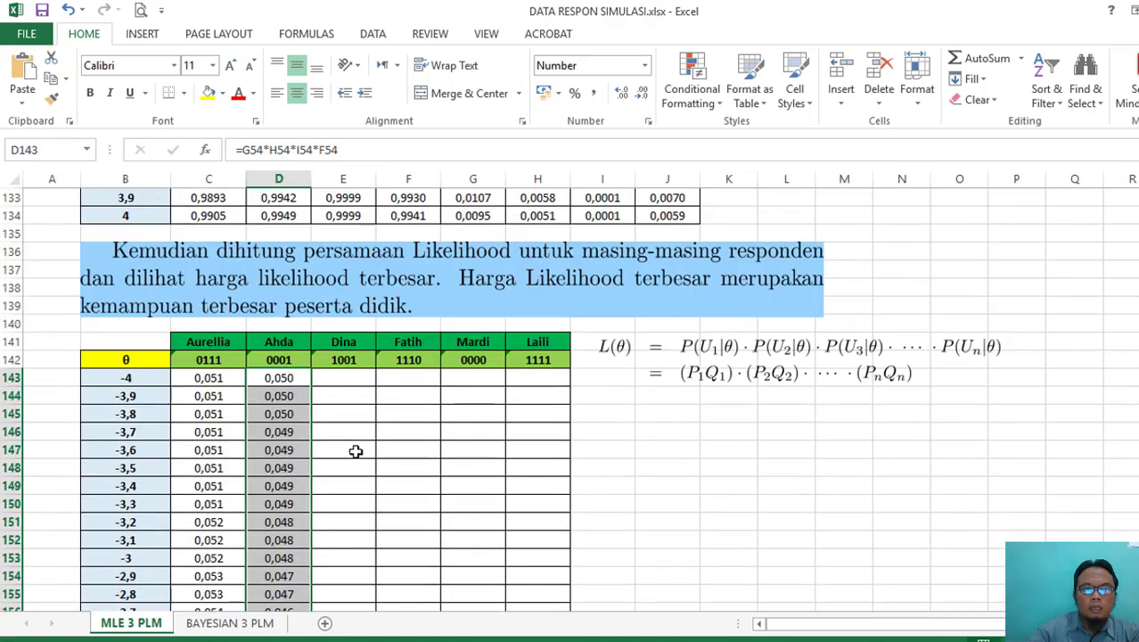
- Enter the likelihood formula =C54*H54*I54*F54 in E143 for the respondent with response pattern 1001
left_click(360, 380)
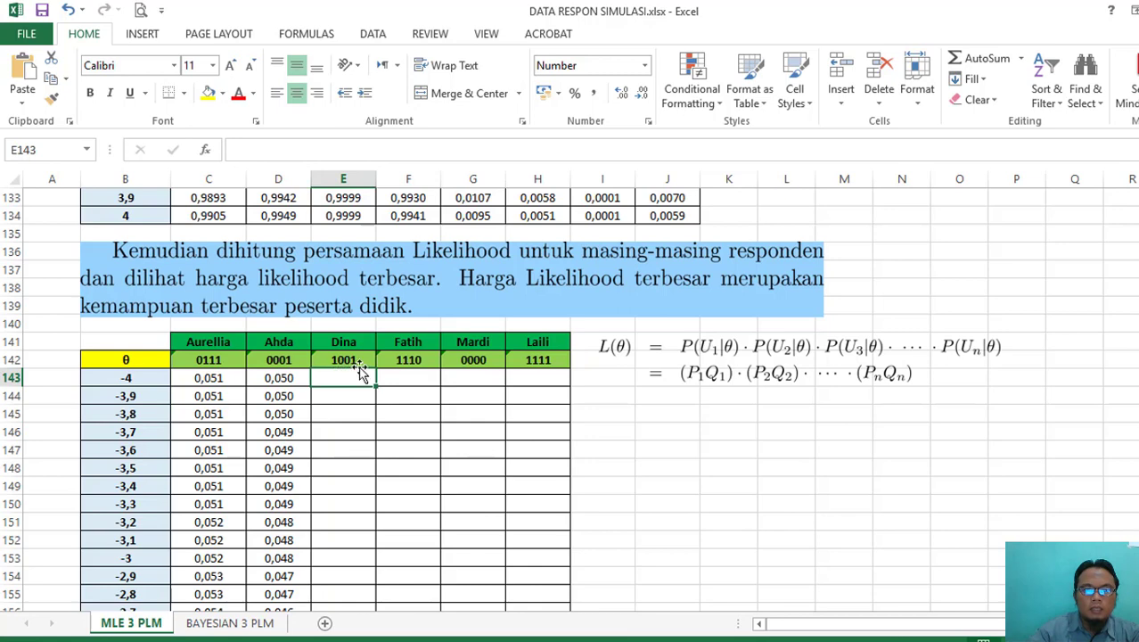
type("=")
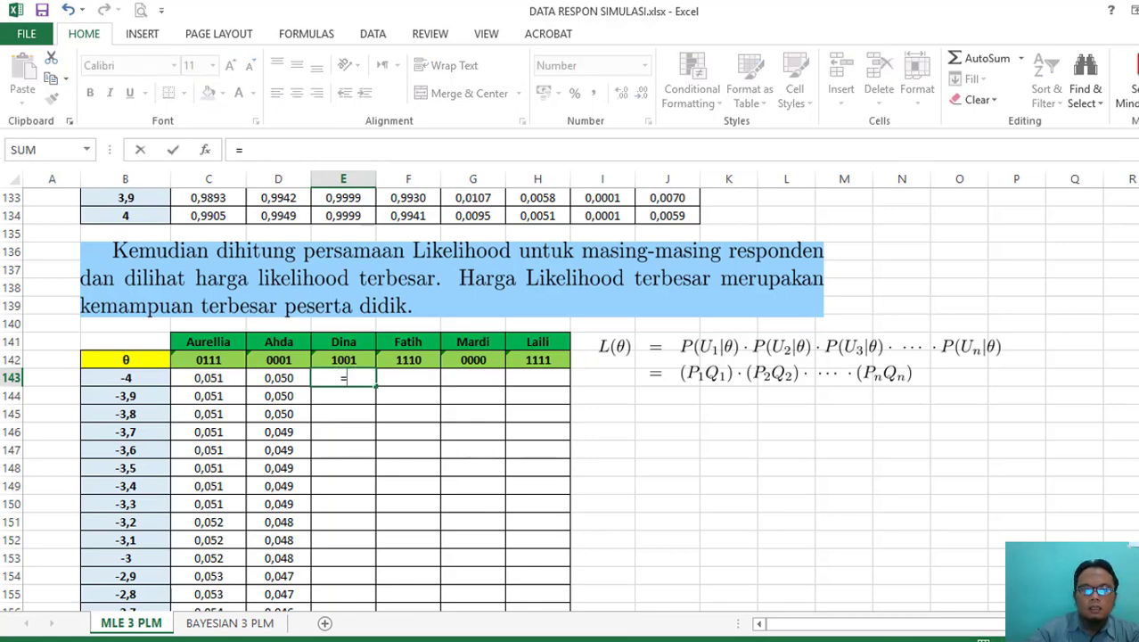
scroll(569, 401, "up", 20)
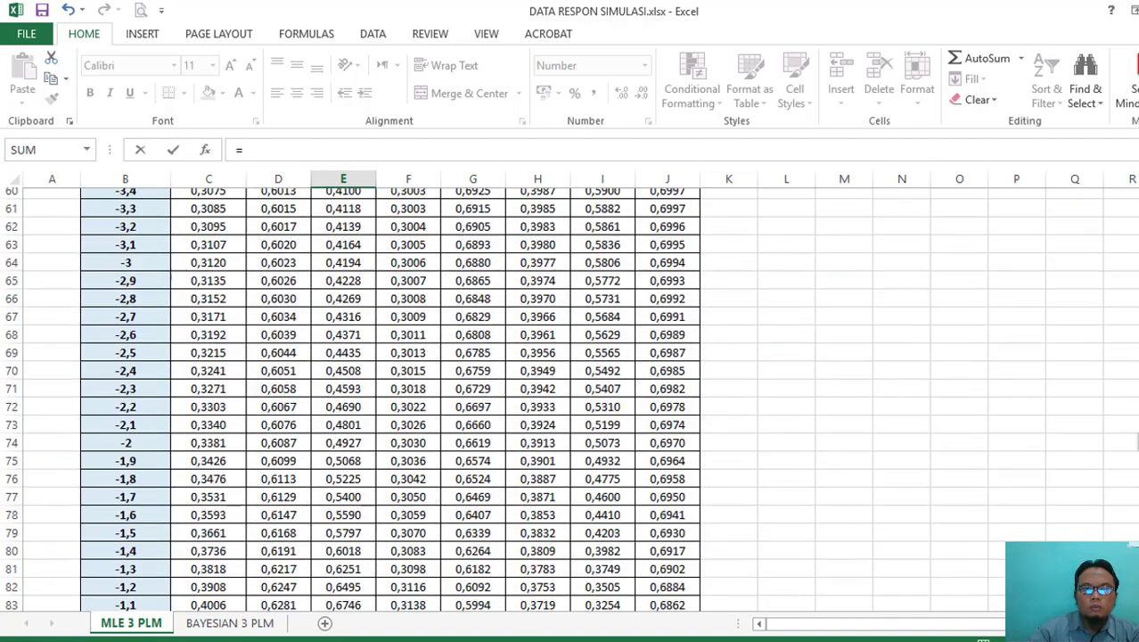
scroll(599, 303, "down", 9)
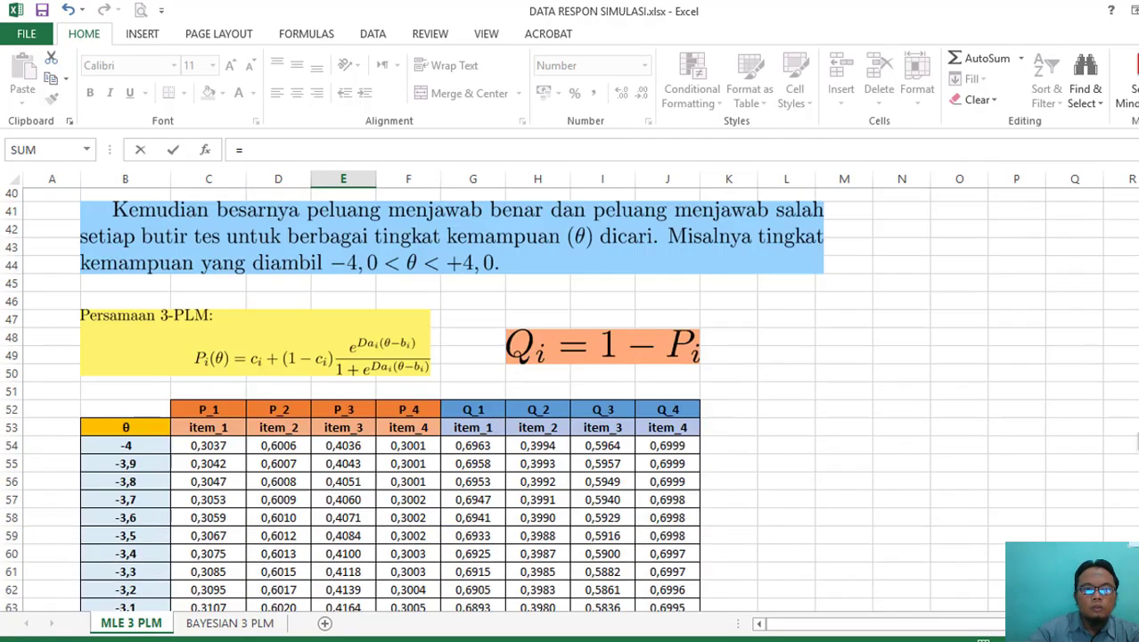
left_click(222, 364)
type("*")
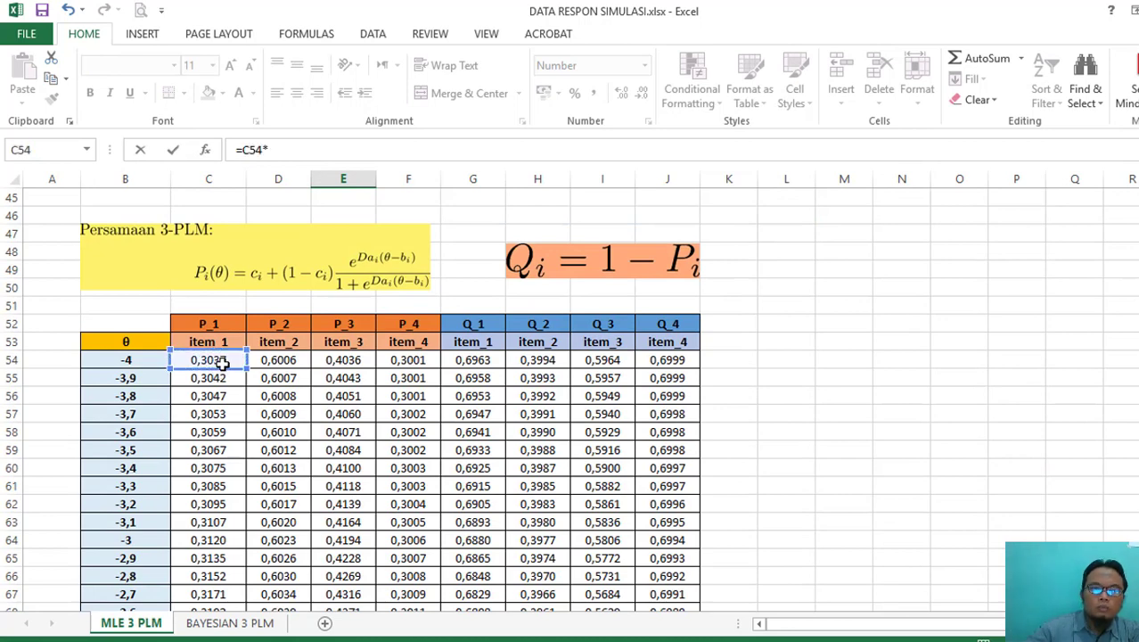
left_click(535, 363)
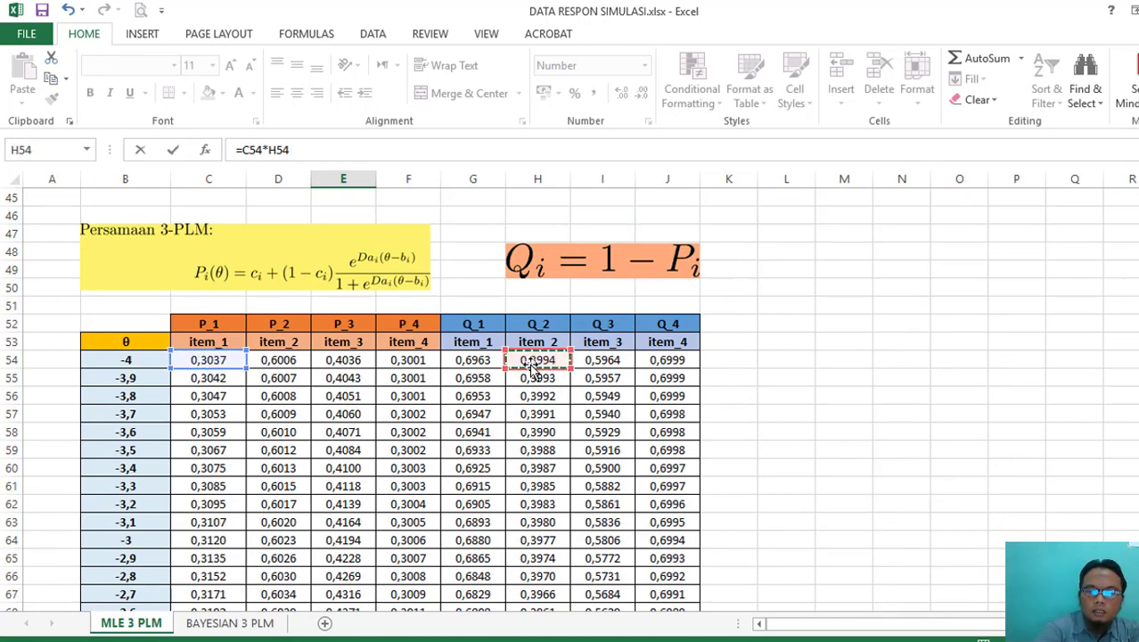
type("*")
left_click(602, 361)
type("*")
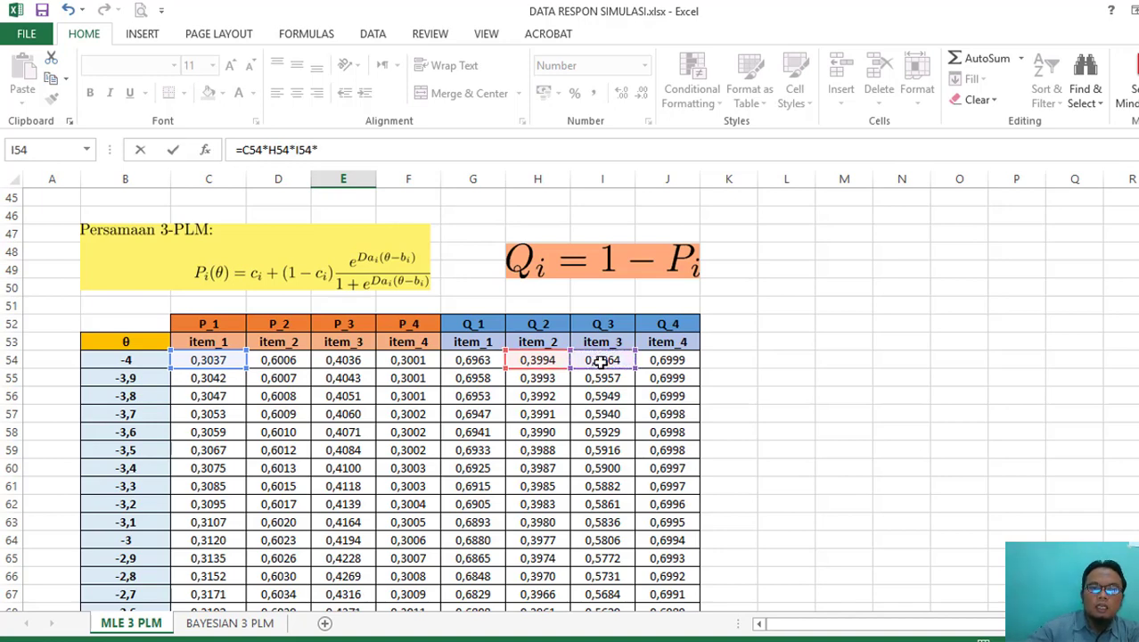
left_click(406, 360)
key("Return")
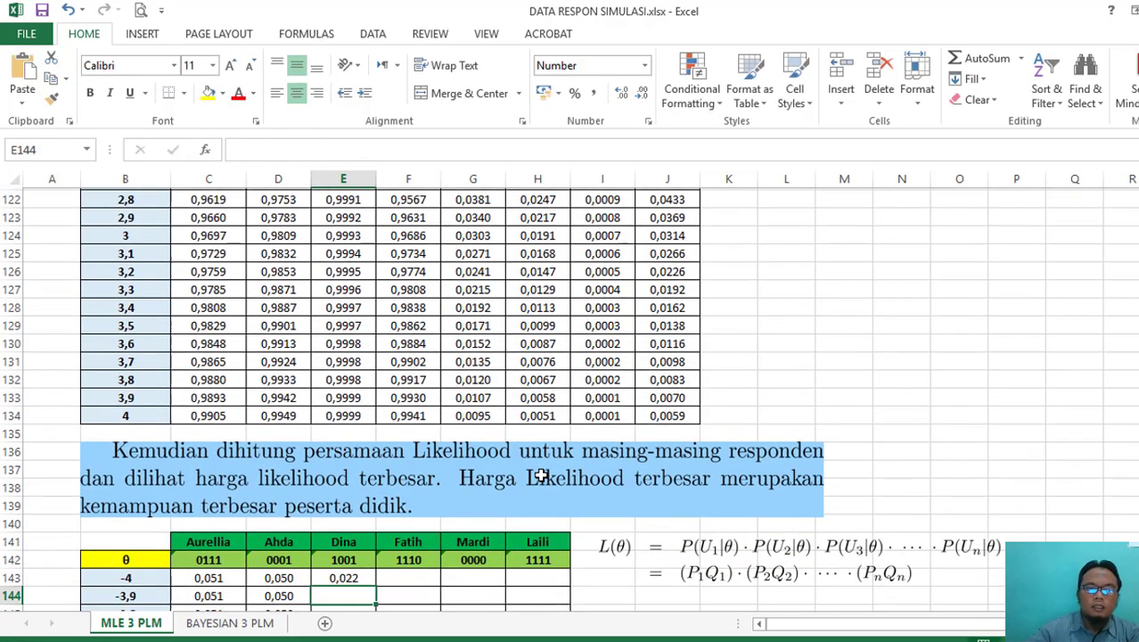
- Fill the likelihood formula from E143 down column E for the remaining θ values
scroll(471, 604, "down", 2)
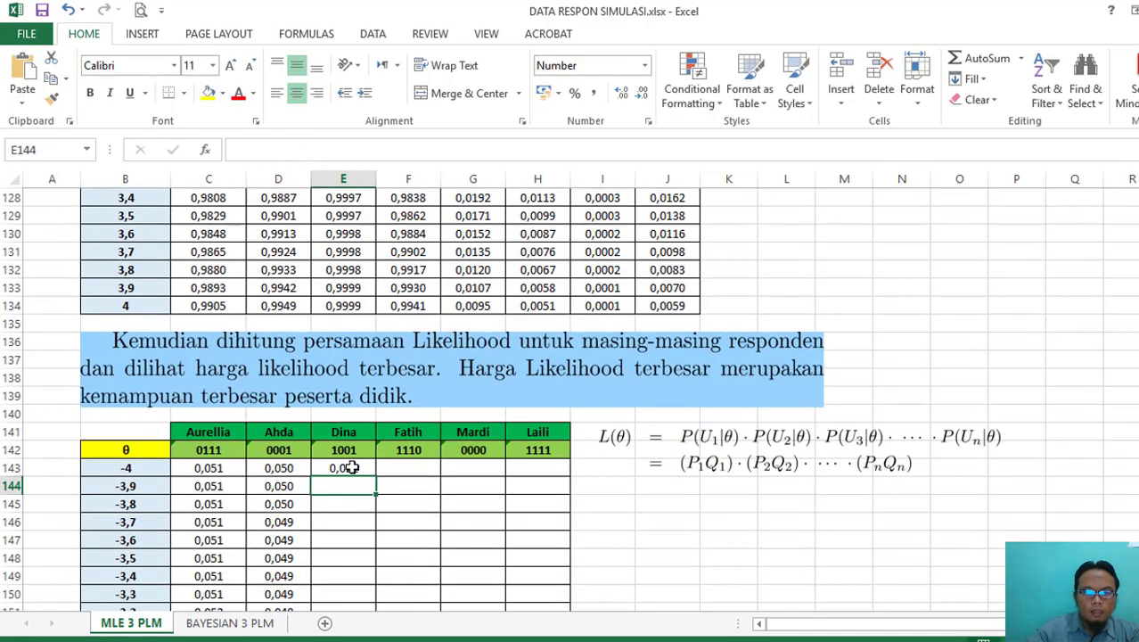
left_click(356, 468)
left_click_drag(376, 477, 369, 589)
scroll(582, 470, "up", 9)
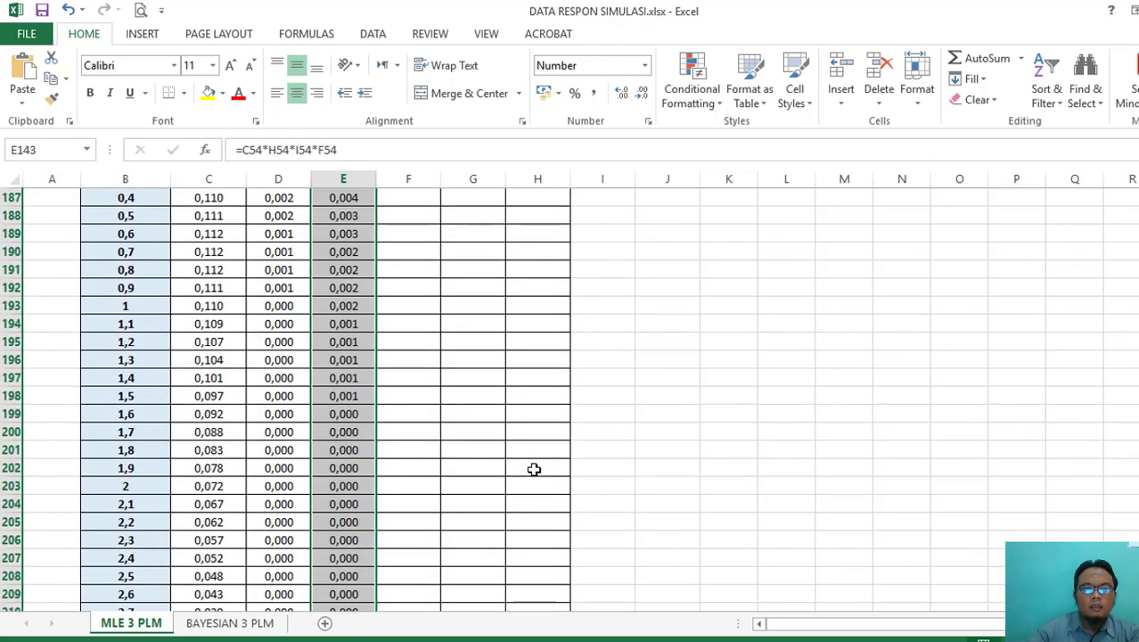
scroll(532, 470, "down", 10)
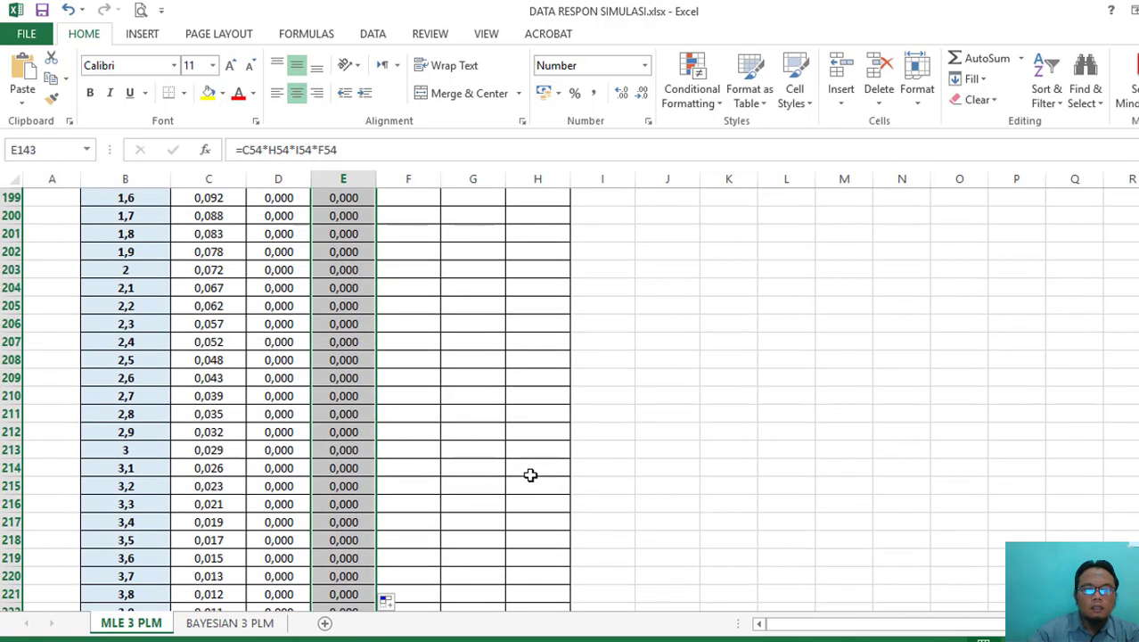
scroll(407, 460, "up", 20)
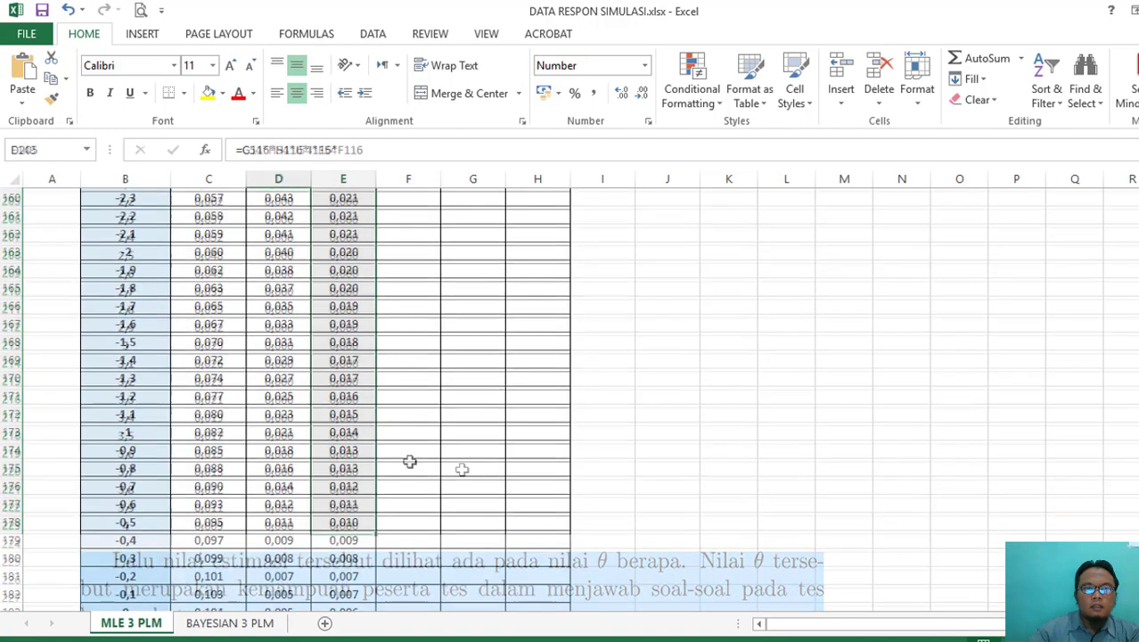
- Format the likelihood table's cells C143:H223 as numbers with five decimal places
left_click_drag(210, 270, 539, 573)
right_click(486, 336)
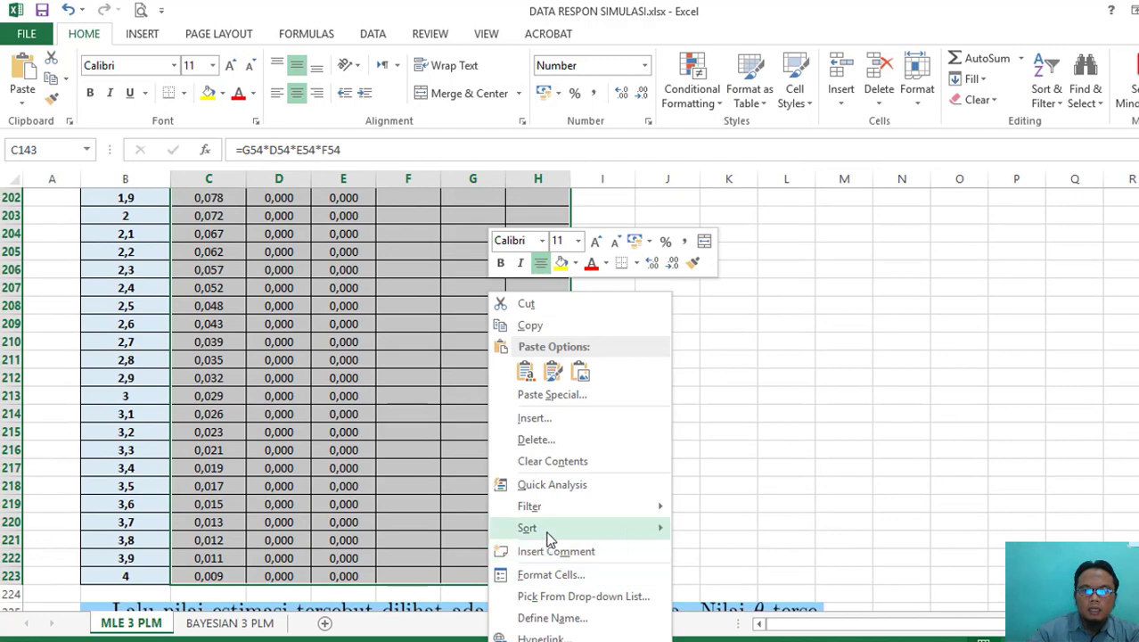
left_click(544, 575)
left_click(563, 355)
left_click(563, 355)
left_click(663, 634)
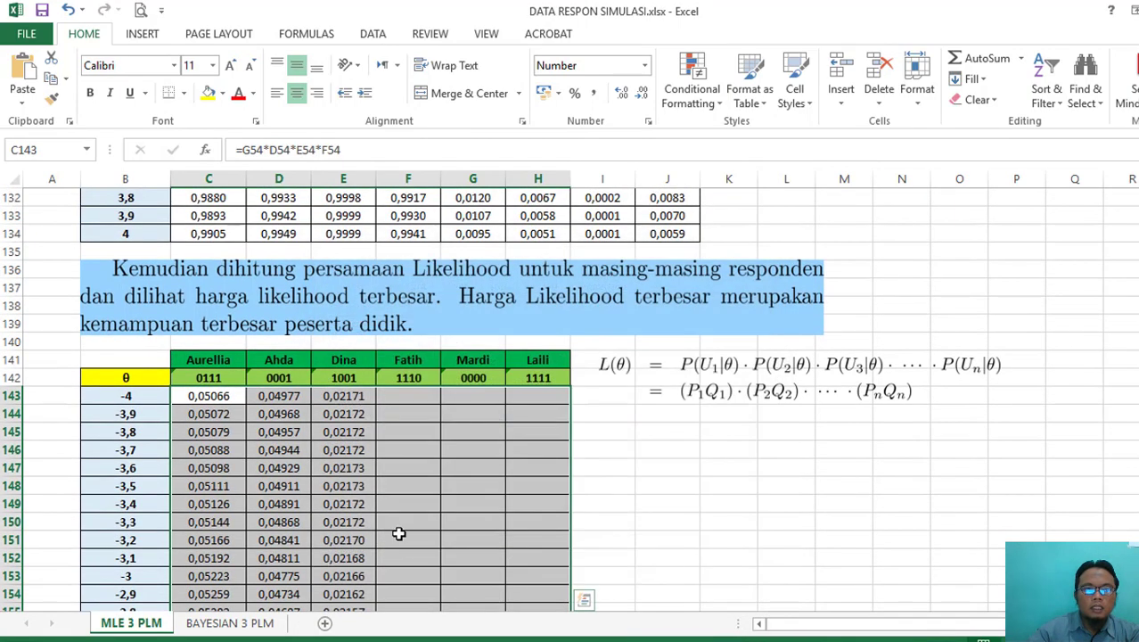
- Start the likelihood formula in F143 with =C54*D54 for the respondent with response pattern 1110
scroll(294, 437, "down", 7)
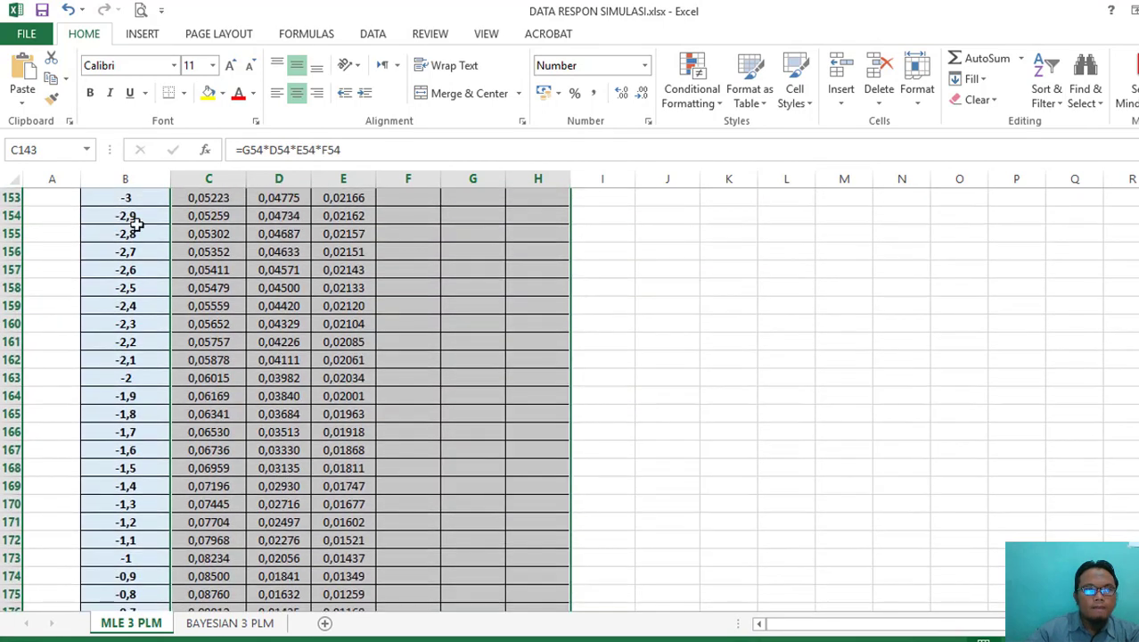
scroll(375, 499, "down", 3)
scroll(363, 475, "up", 11)
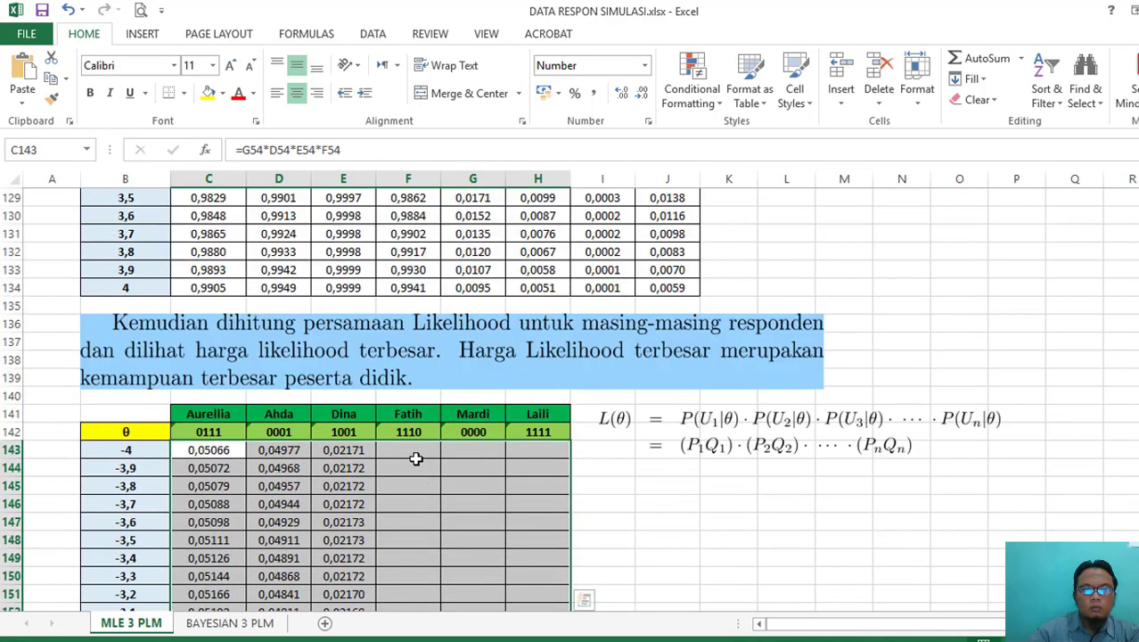
left_click(415, 457)
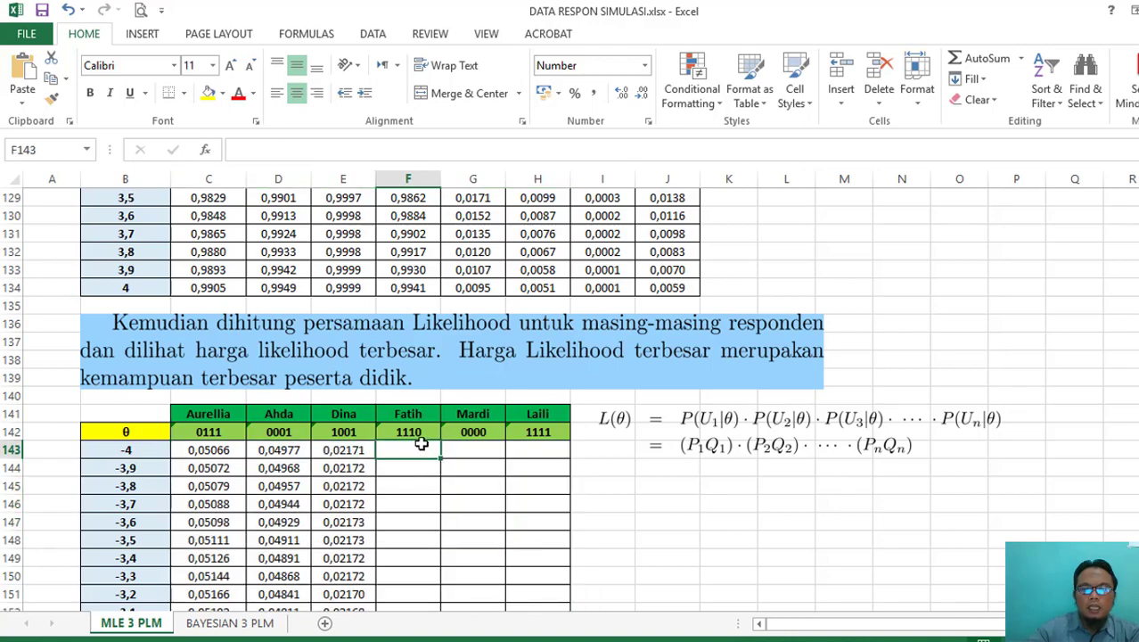
type("=")
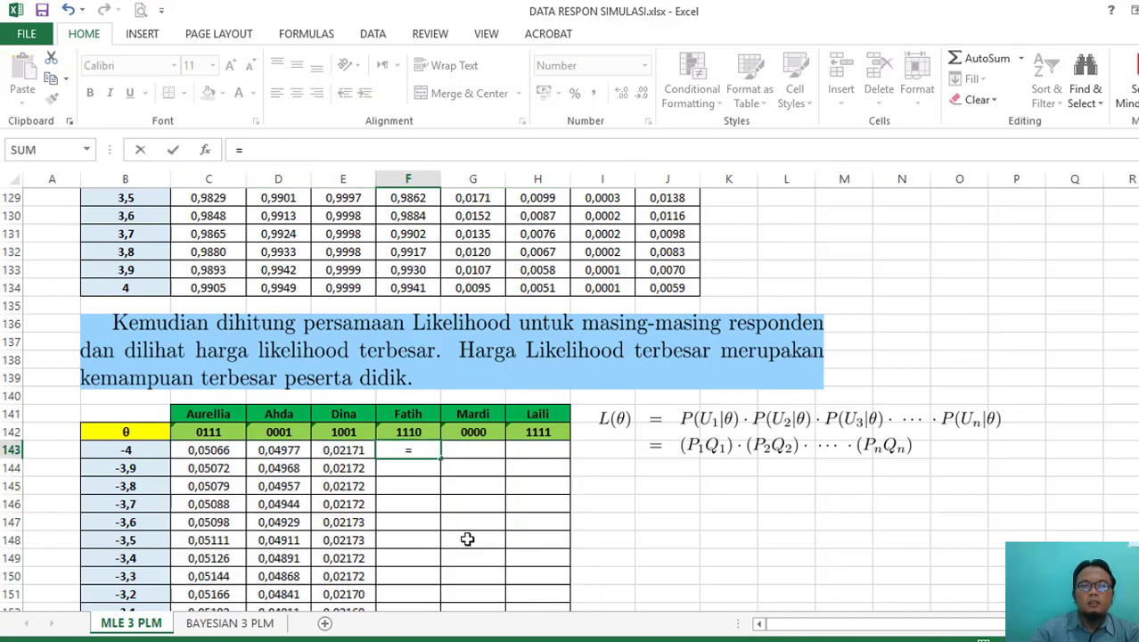
scroll(468, 539, "up", 17)
scroll(348, 413, "up", 11)
left_click(214, 361)
type("*")
left_click(297, 360)
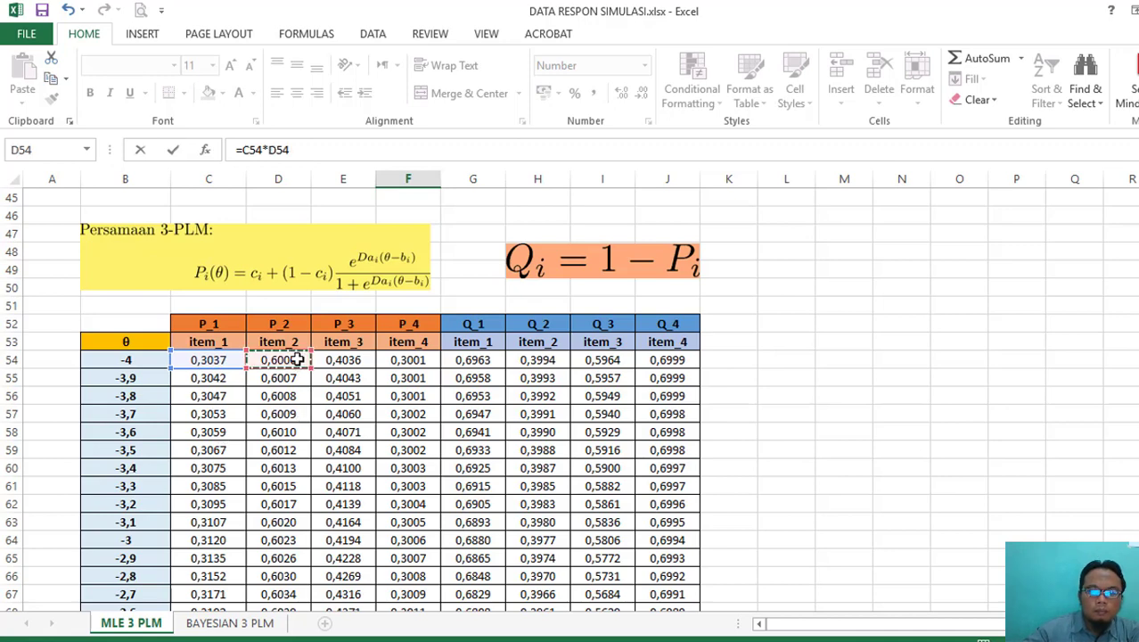
- Complete the first likelihood formula for response pattern 1110 in F143 as =C54*D54*E54*J54
type("*")
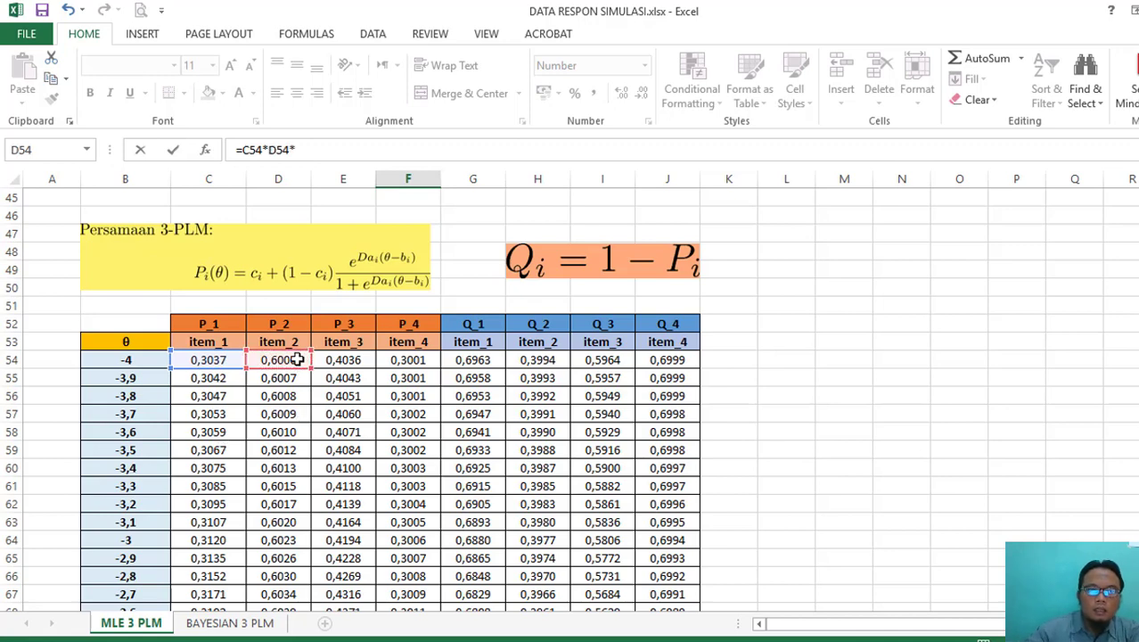
left_click(355, 360)
type("*")
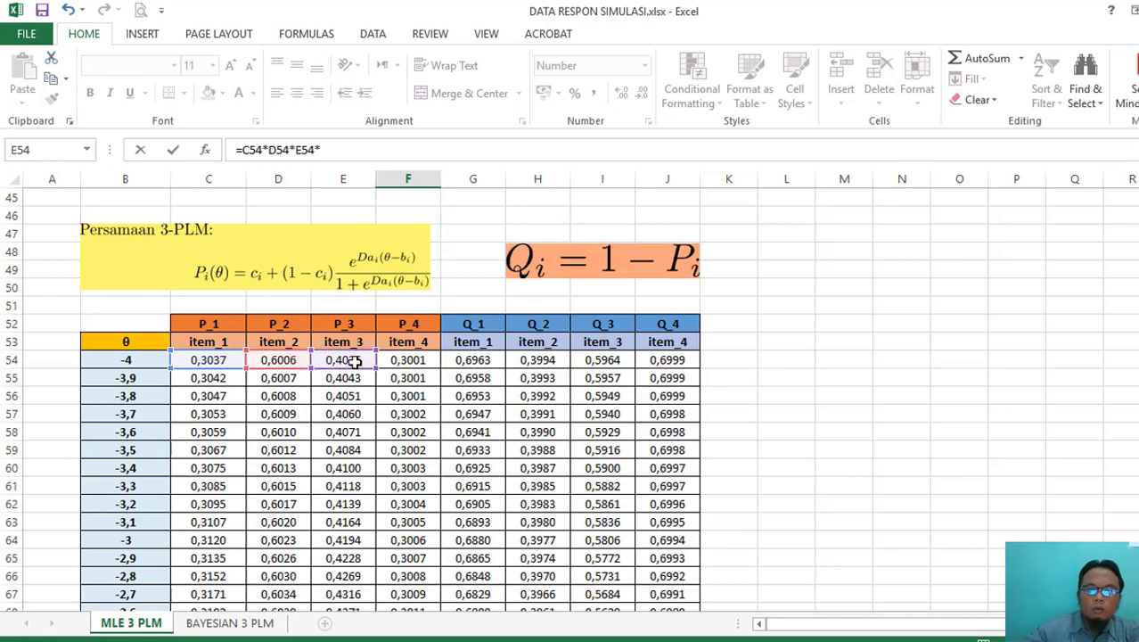
left_click(670, 361)
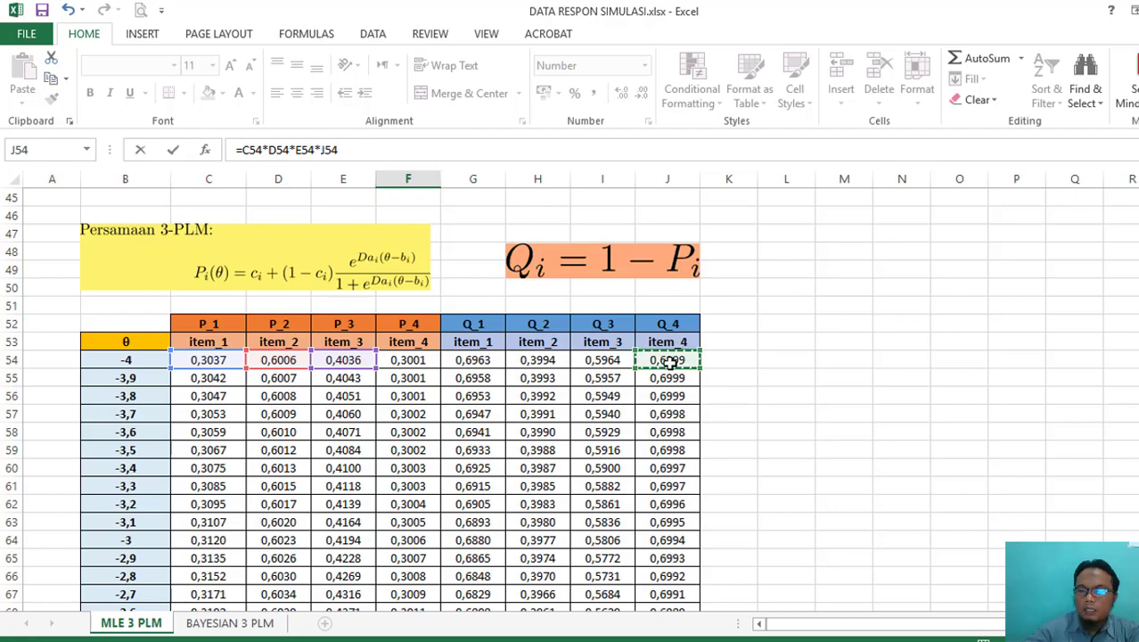
key("Return")
- Fill the F143 formula down through the last θ row of the likelihood table, row 223
scroll(678, 419, "down", 3)
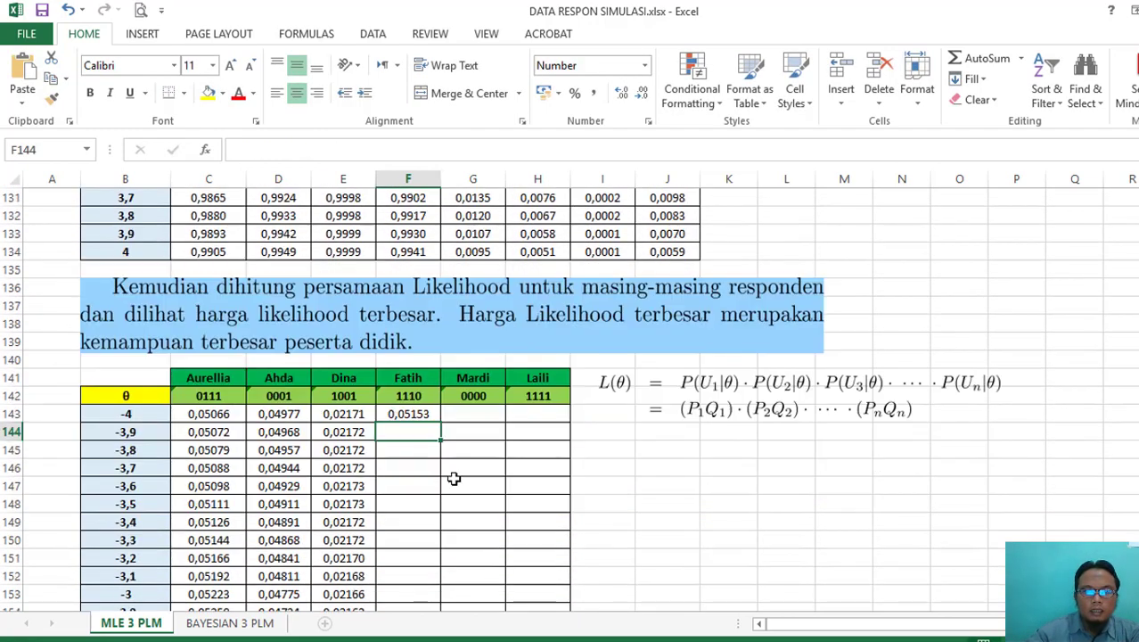
left_click(416, 414)
left_click_drag(439, 424, 403, 547)
- Enter the likelihood formula =G54*H54*I54*J54 in G143 for response pattern 0000
scroll(445, 384, "up", 20)
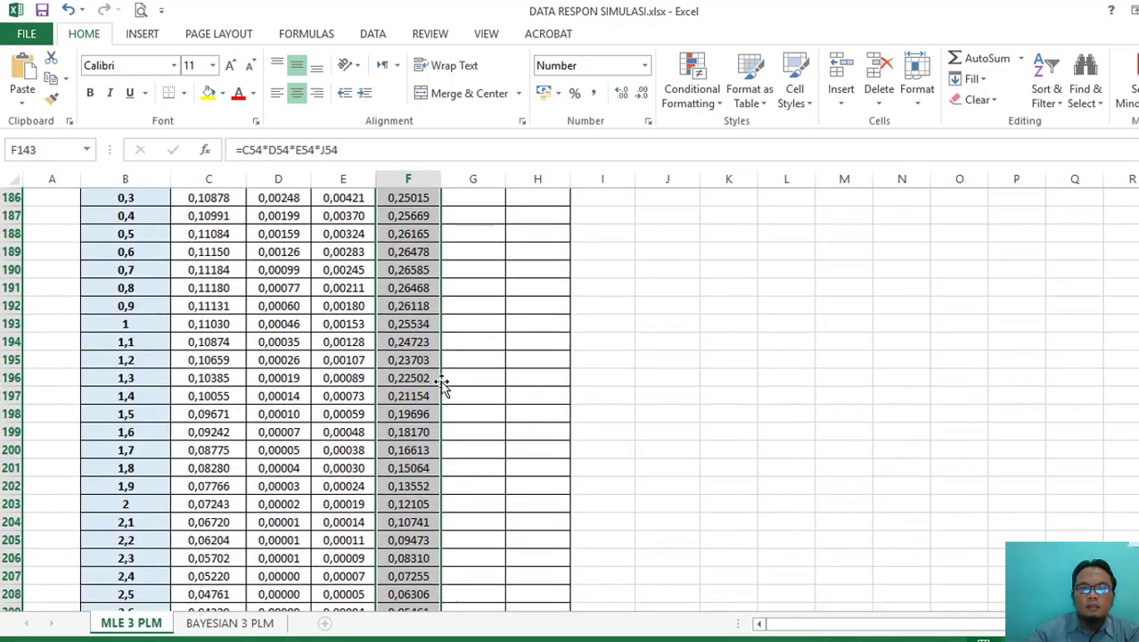
scroll(441, 437, "down", 1)
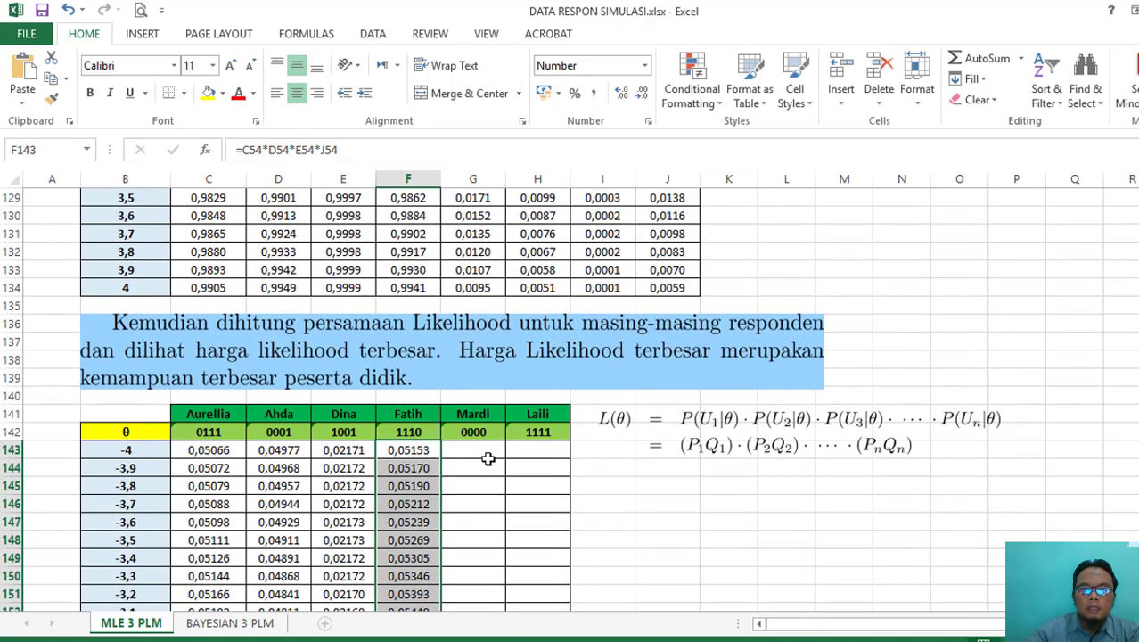
left_click(481, 452)
type("=")
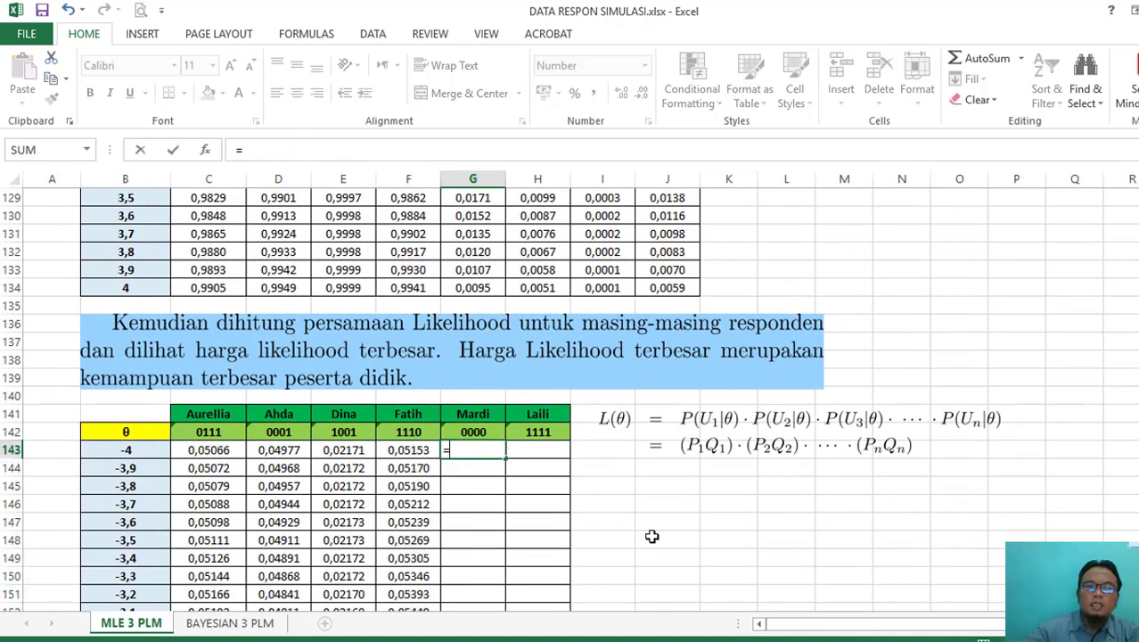
scroll(652, 437, "up", 7)
scroll(653, 434, "up", 20)
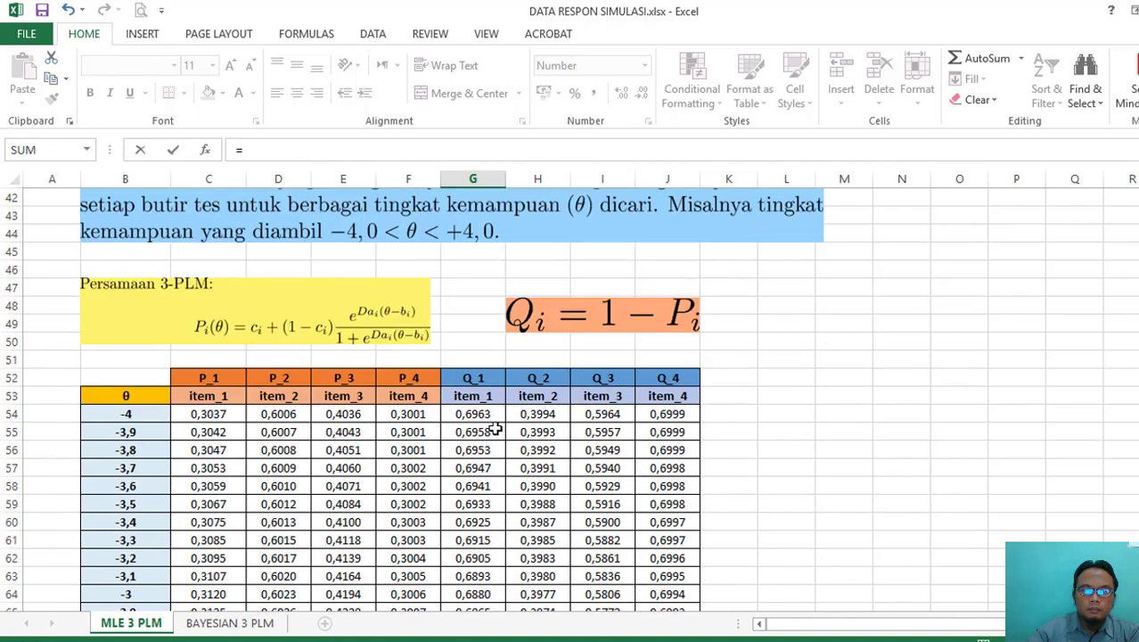
left_click(489, 419)
type("*")
left_click(532, 415)
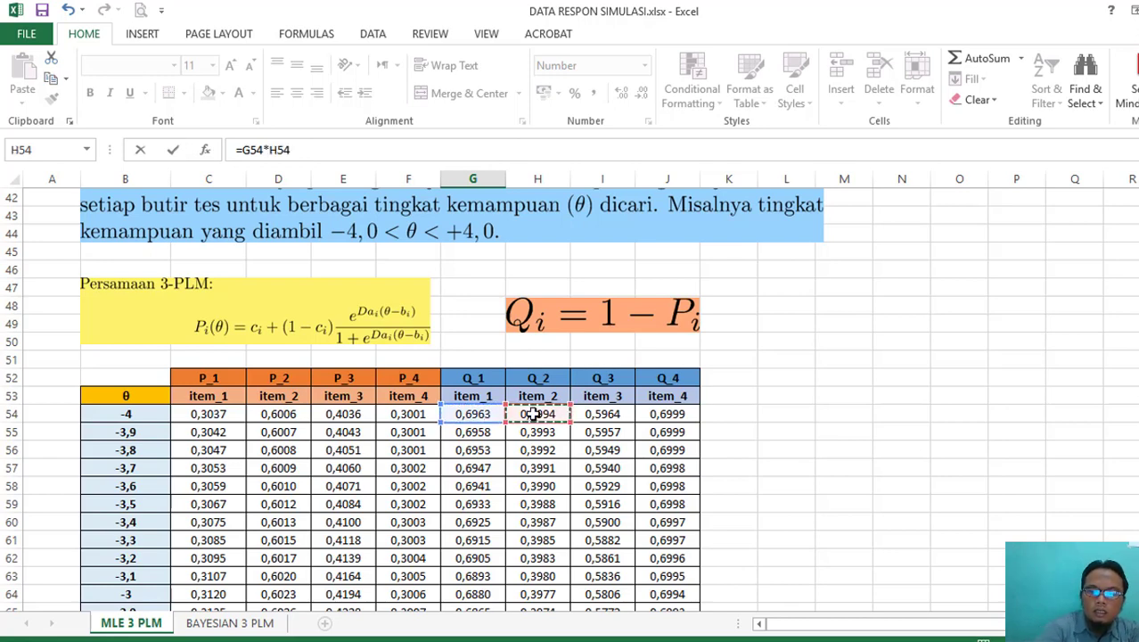
type("*")
left_click(618, 413)
type("*")
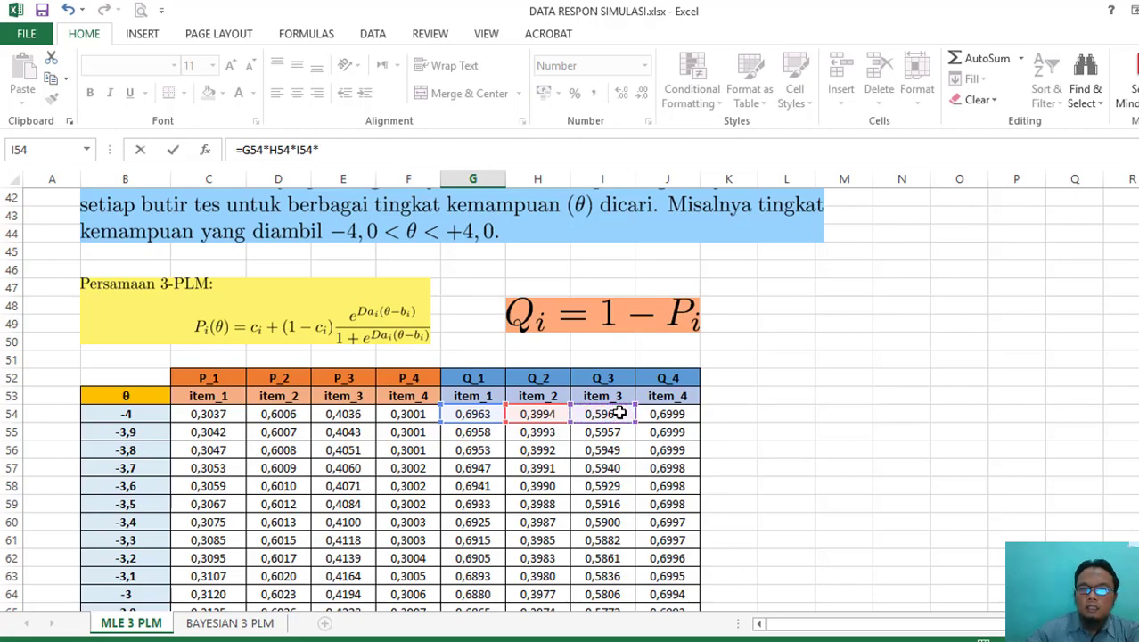
left_click(676, 414)
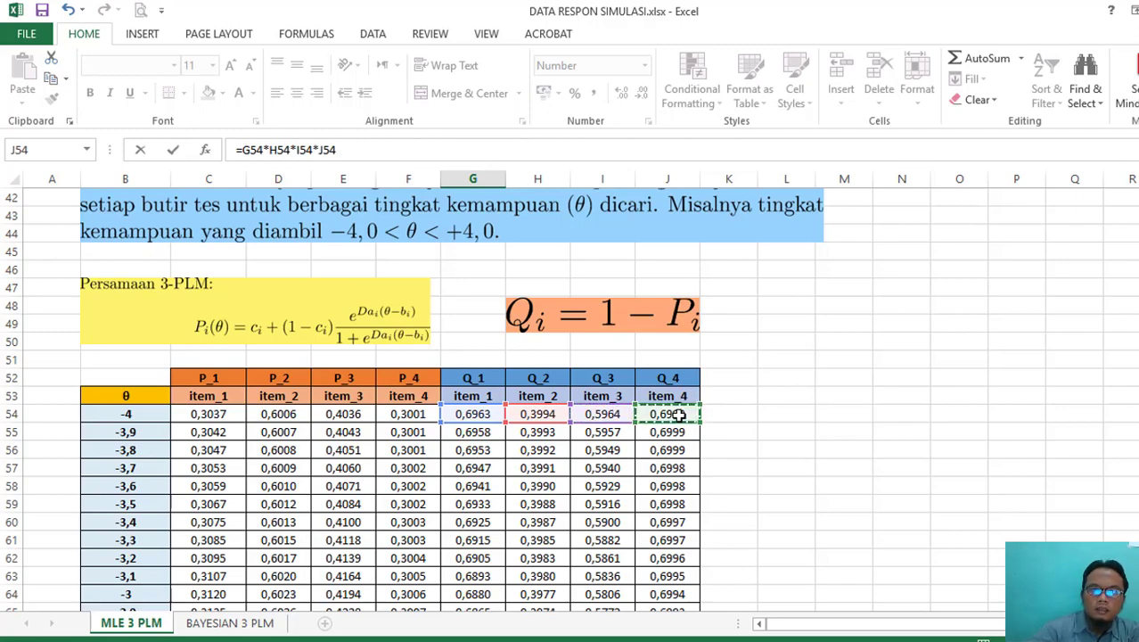
key("Return")
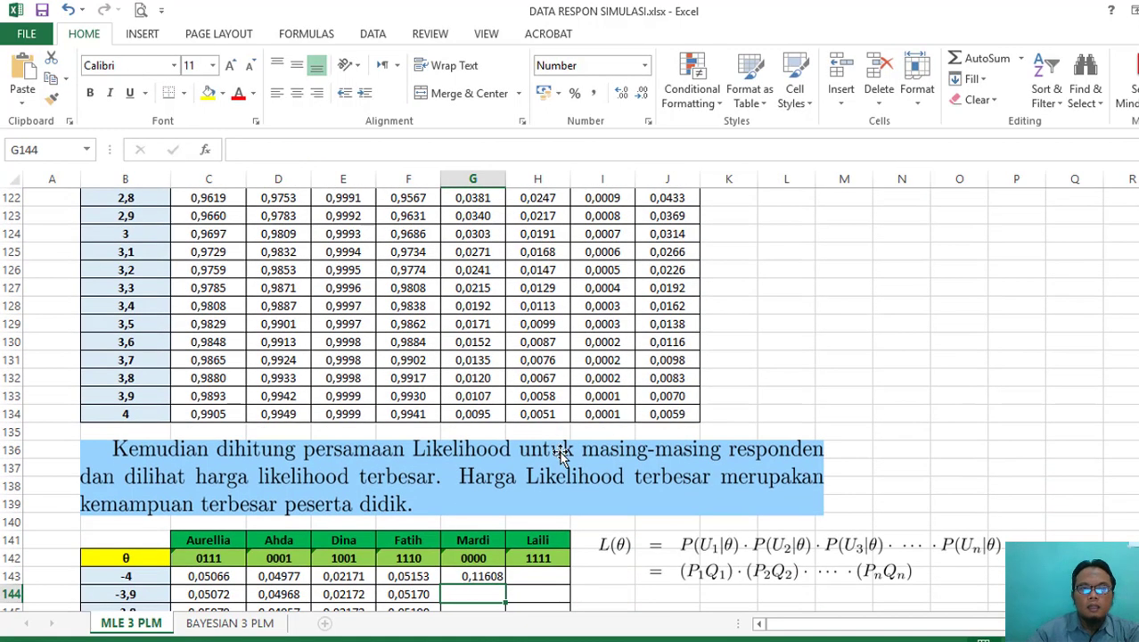
- Center the contents of column G horizontally and fill the G143 formula down to G223
left_click(486, 170)
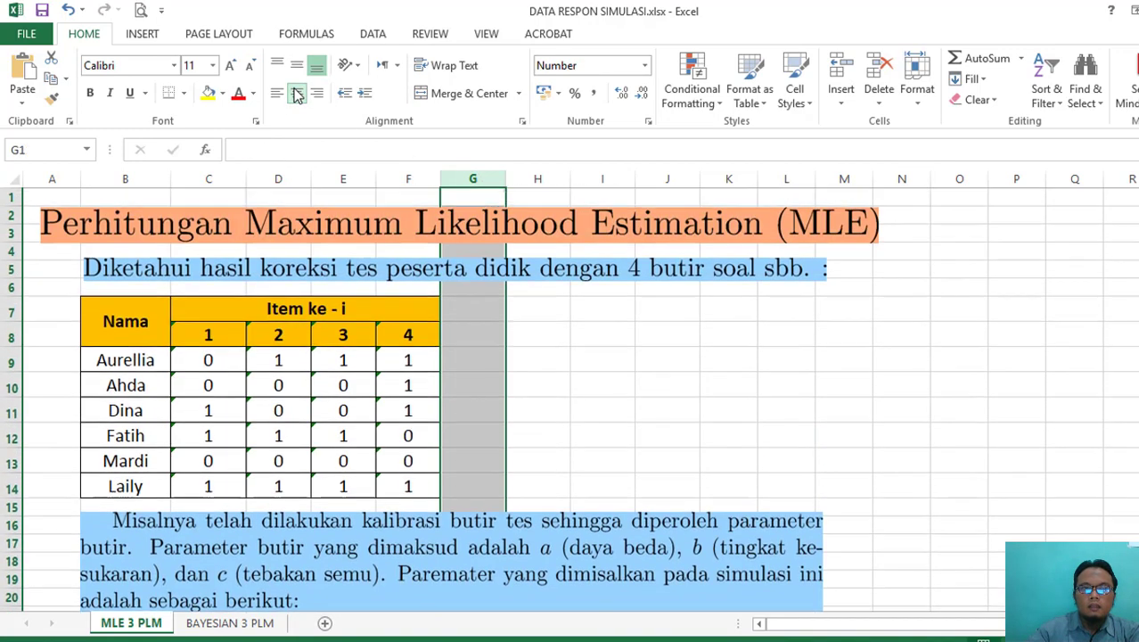
scroll(437, 347, "down", 20)
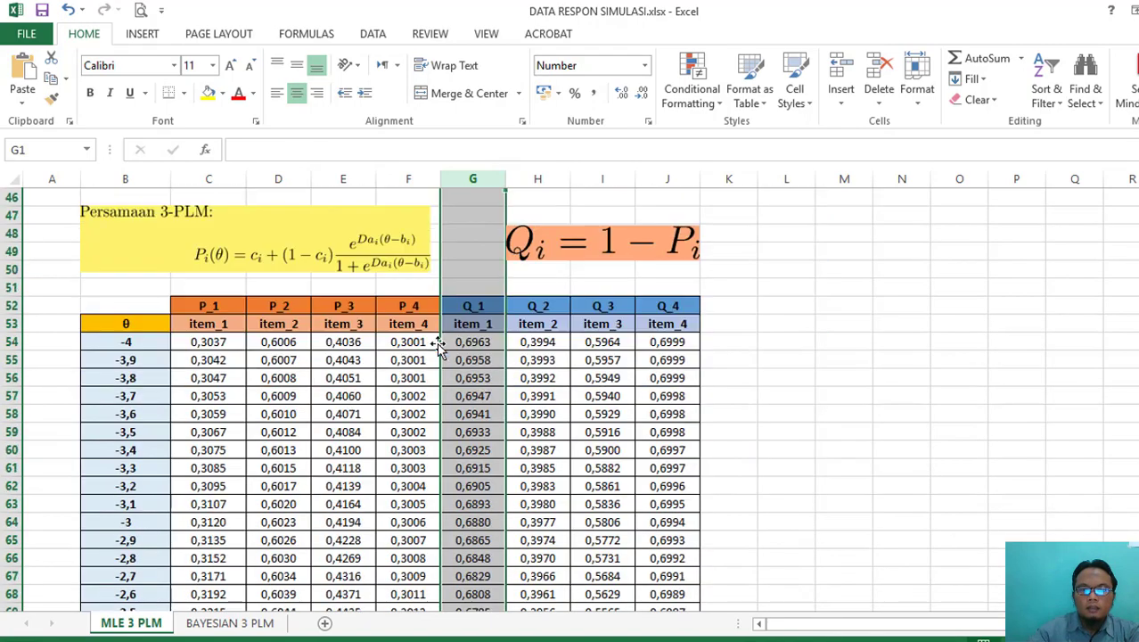
scroll(435, 360, "down", 16)
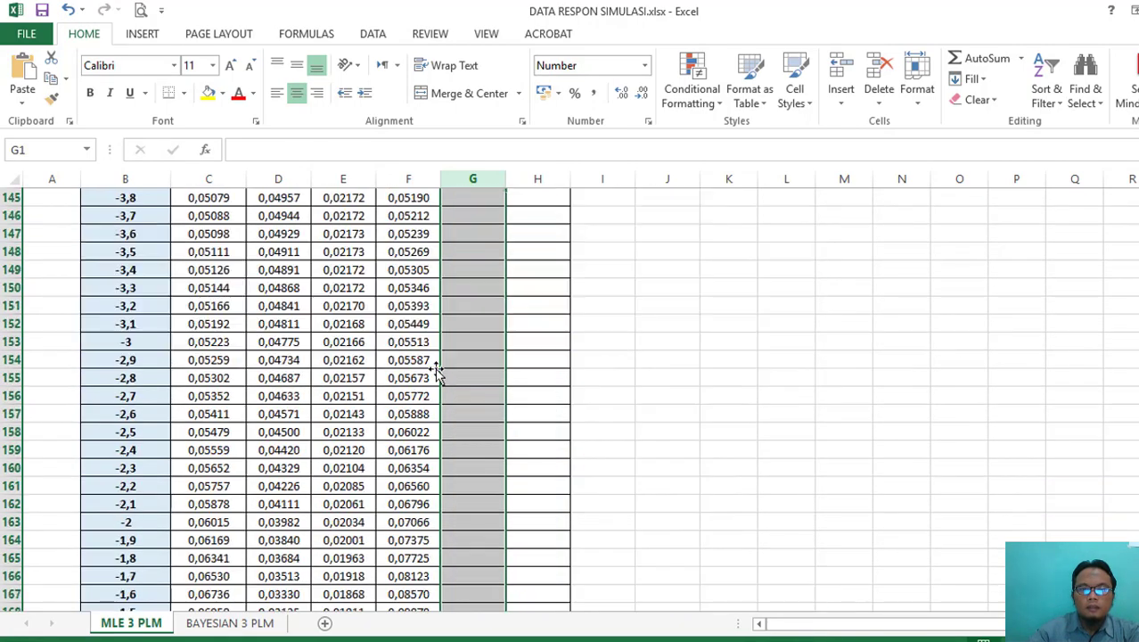
scroll(435, 360, "up", 2)
left_click(478, 278)
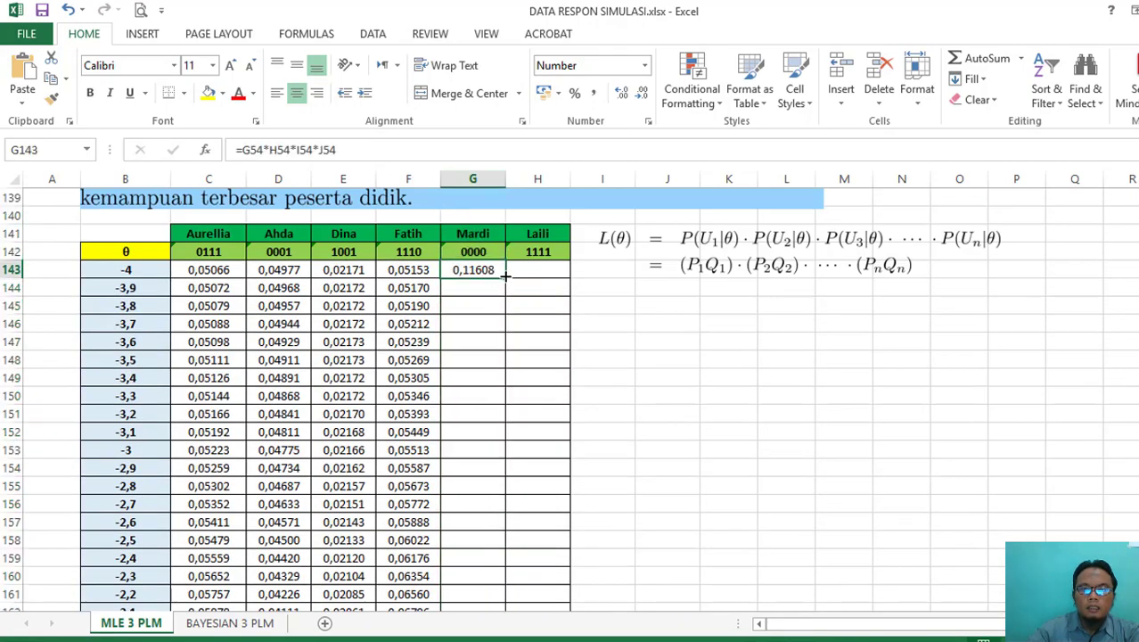
left_click_drag(506, 324, 513, 621)
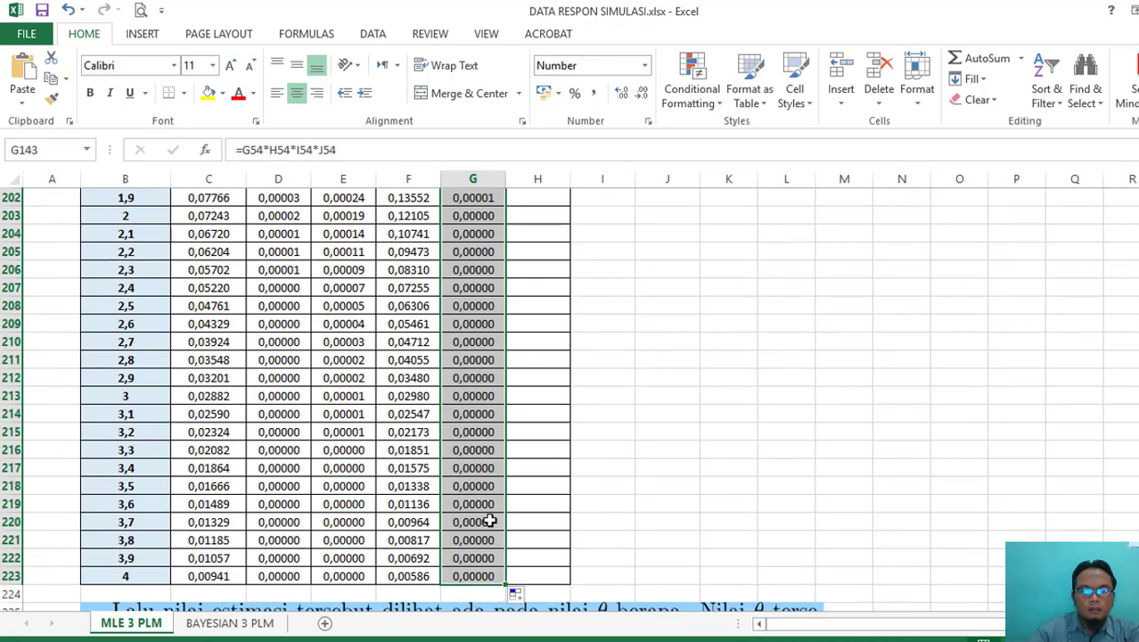
- Enter the likelihood formula =C54*D54*E54*F54 in H143 for response pattern 1111
scroll(556, 437, "up", 20)
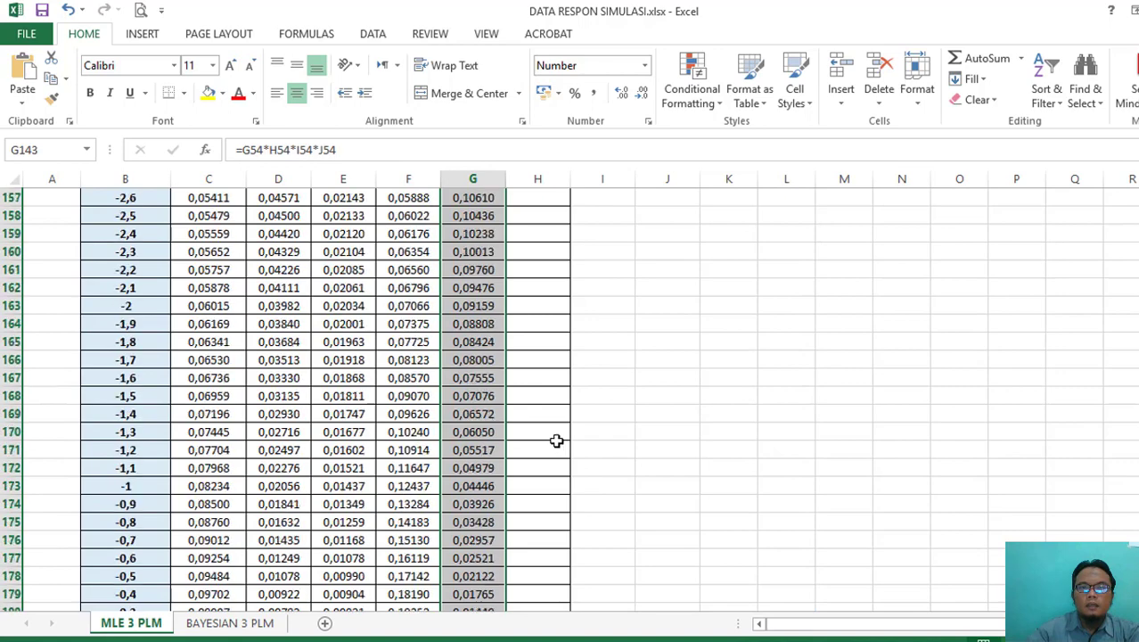
scroll(557, 437, "up", 6)
scroll(553, 455, "down", 4)
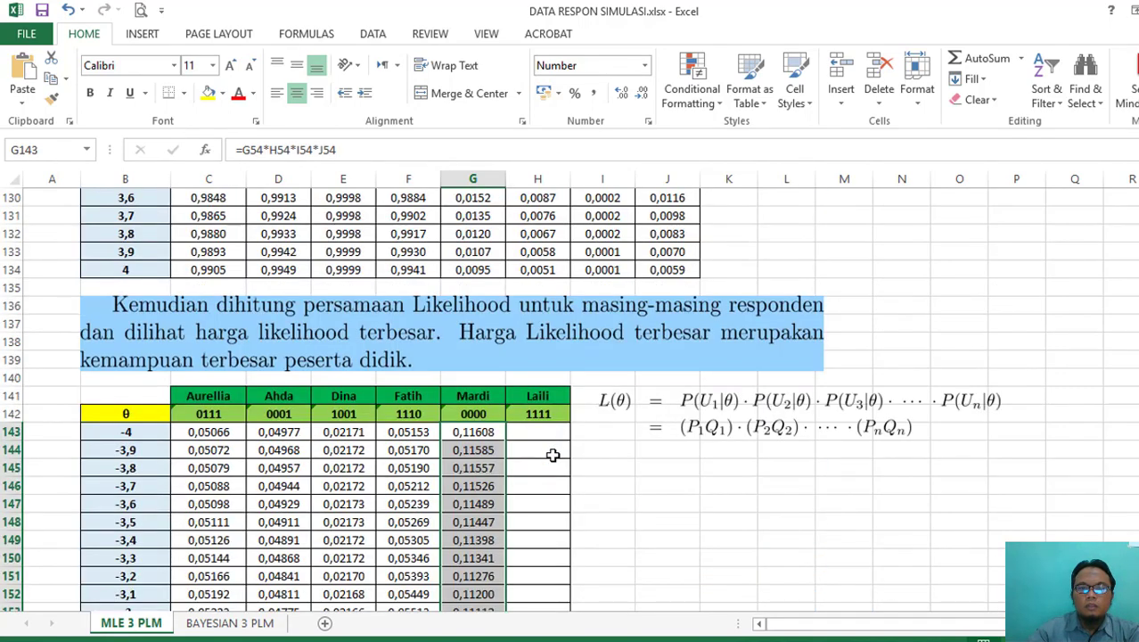
left_click(541, 429)
type("=")
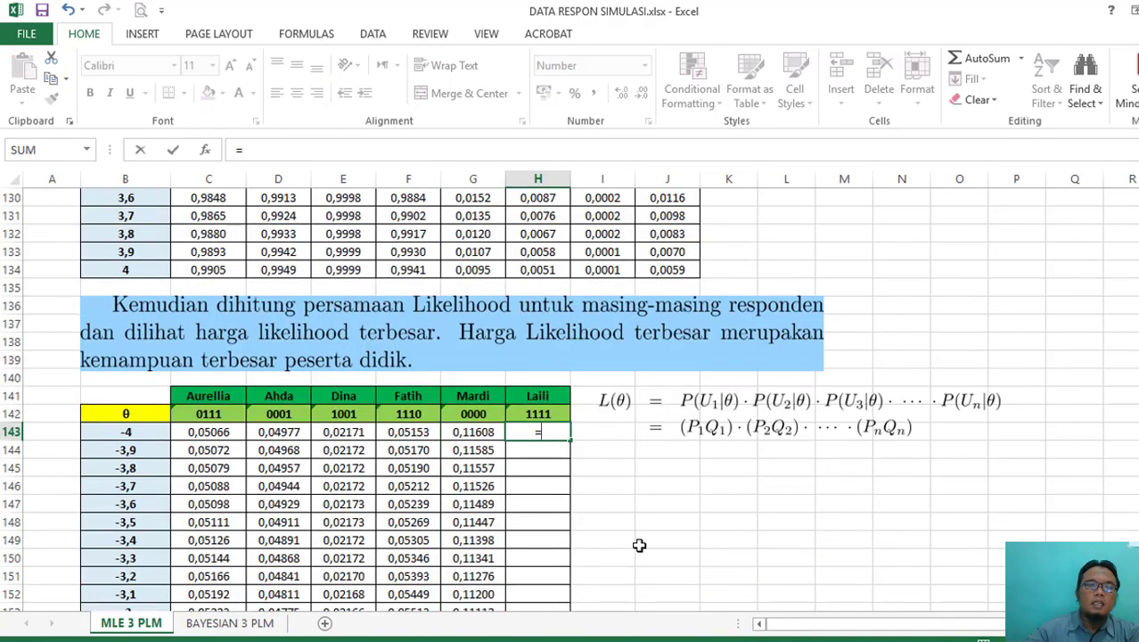
scroll(600, 325, "up", 14)
scroll(600, 326, "up", 14)
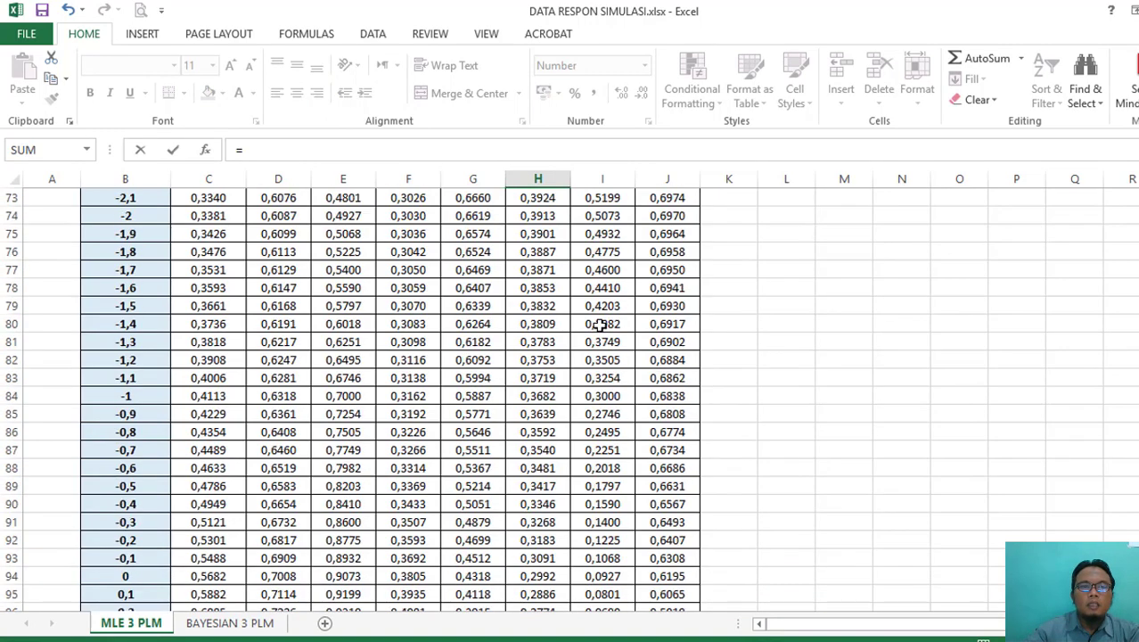
left_click(205, 340)
type("*")
left_click(279, 342)
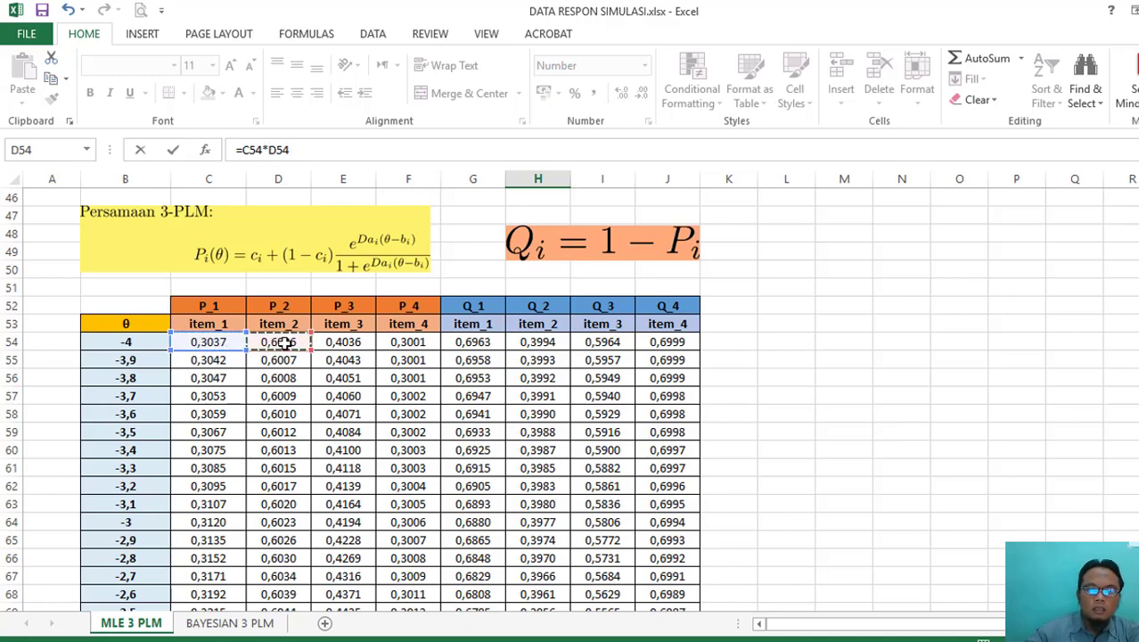
type("*")
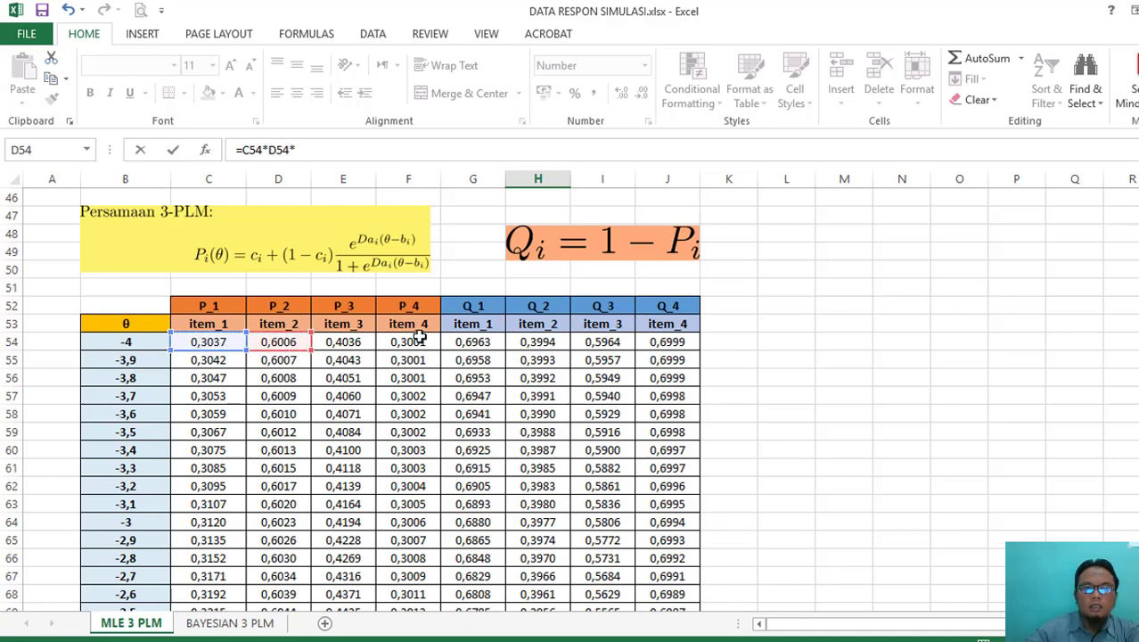
left_click(364, 338)
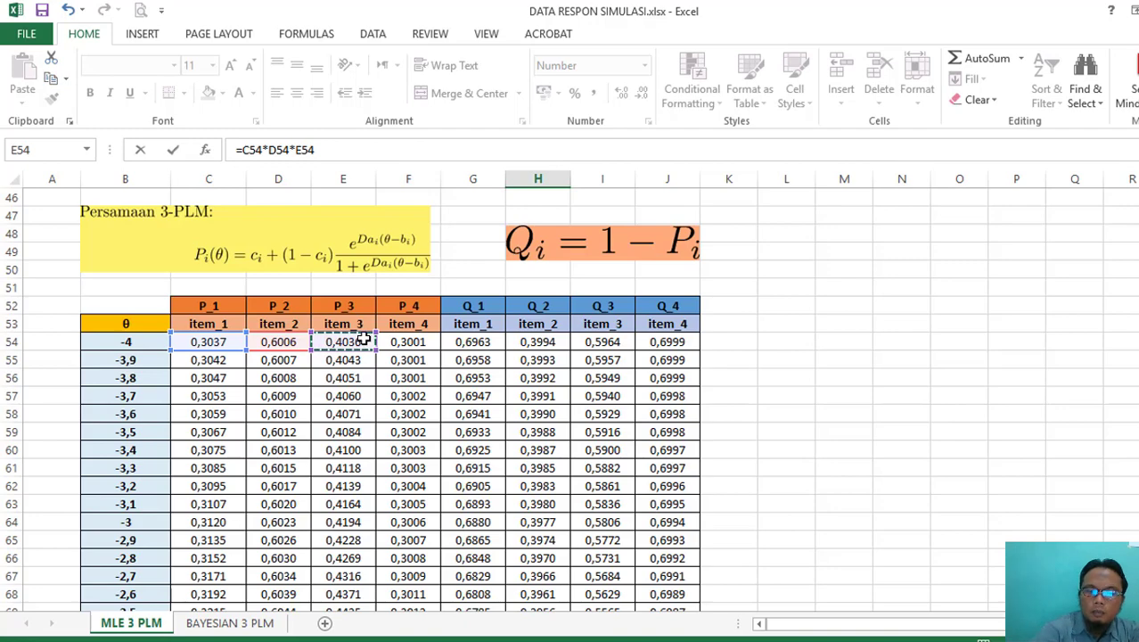
type("*")
left_click(403, 342)
key("Return")
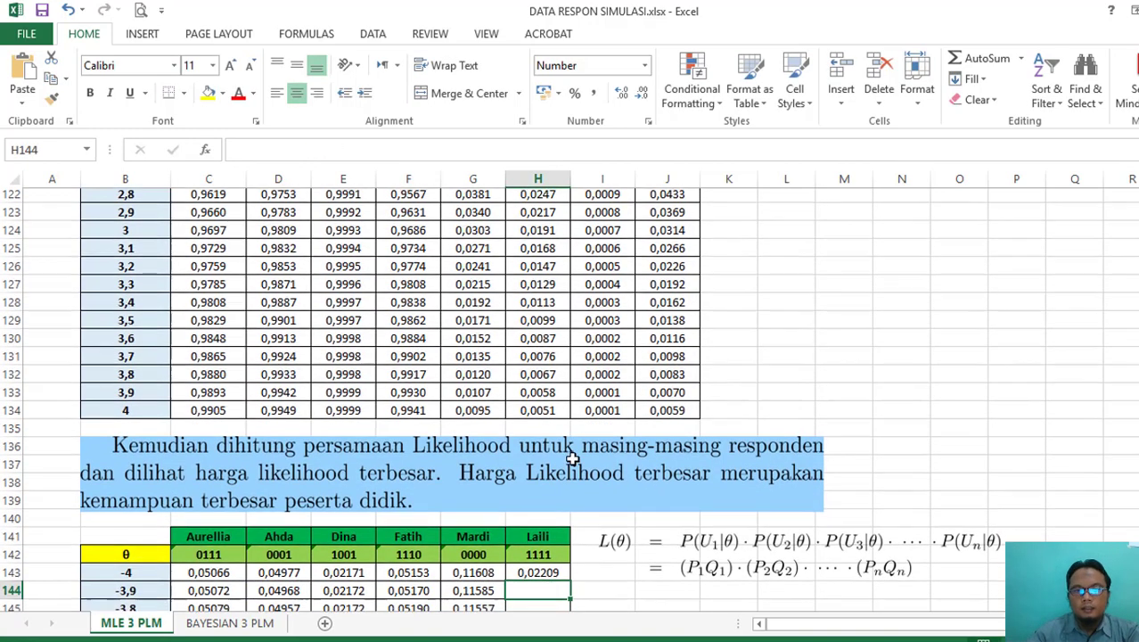
- Fill the H143 formula down to H223 for all θ values
scroll(570, 450, "down", 3)
left_click(540, 412)
left_click_drag(570, 427, 562, 590)
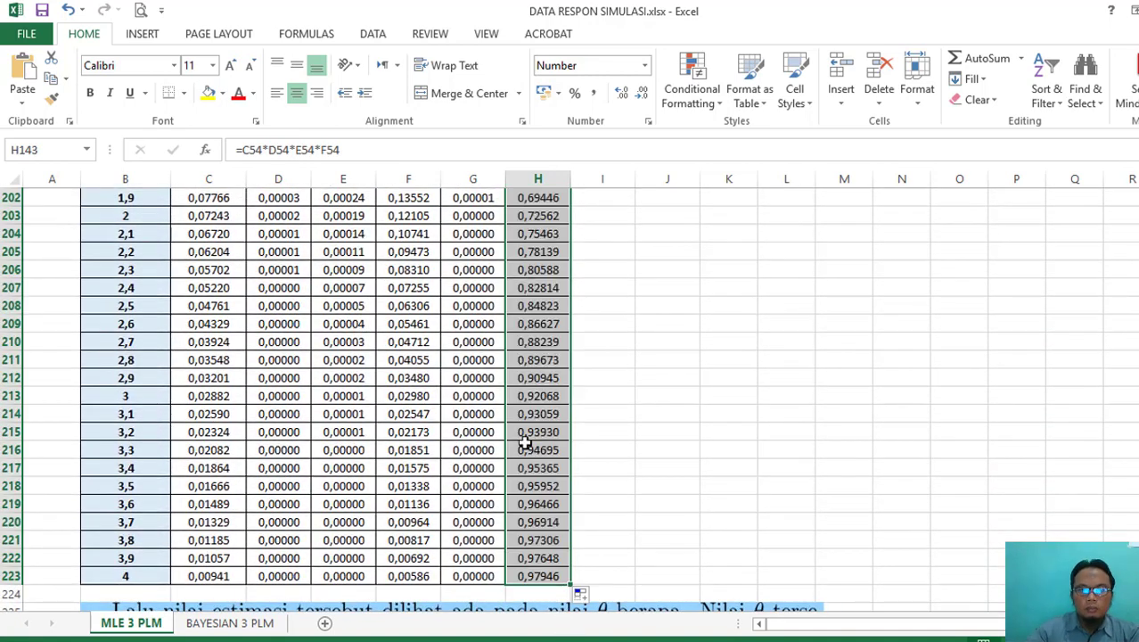
- Review the likelihood columns for all six respondents and the note beneath the table about reading off the θ estimate
scroll(522, 399, "up", 11)
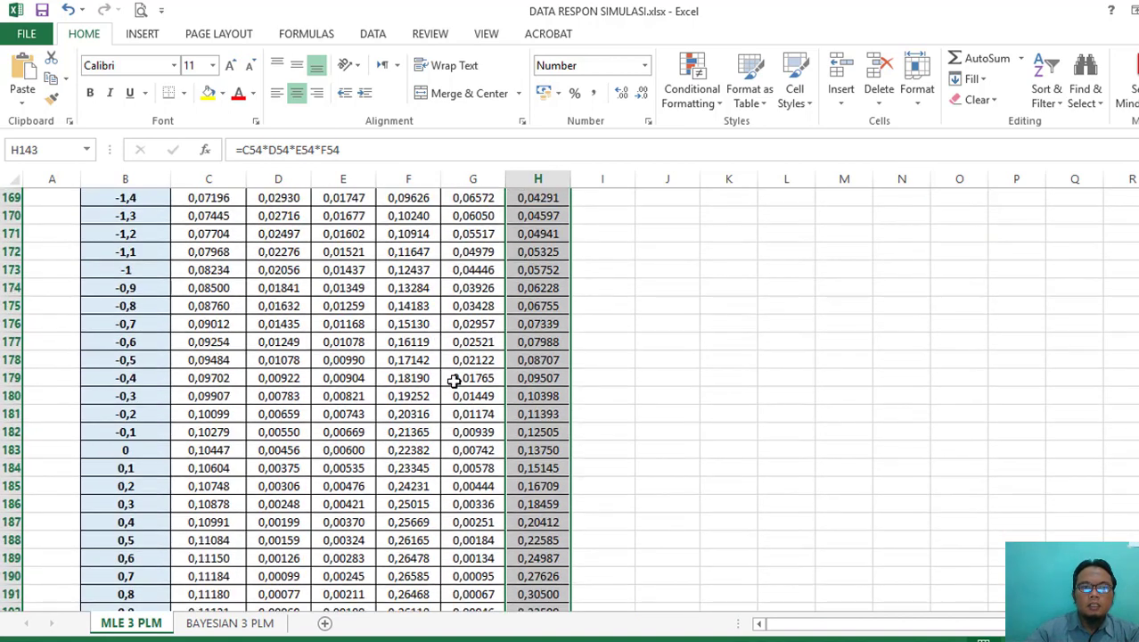
scroll(454, 381, "up", 11)
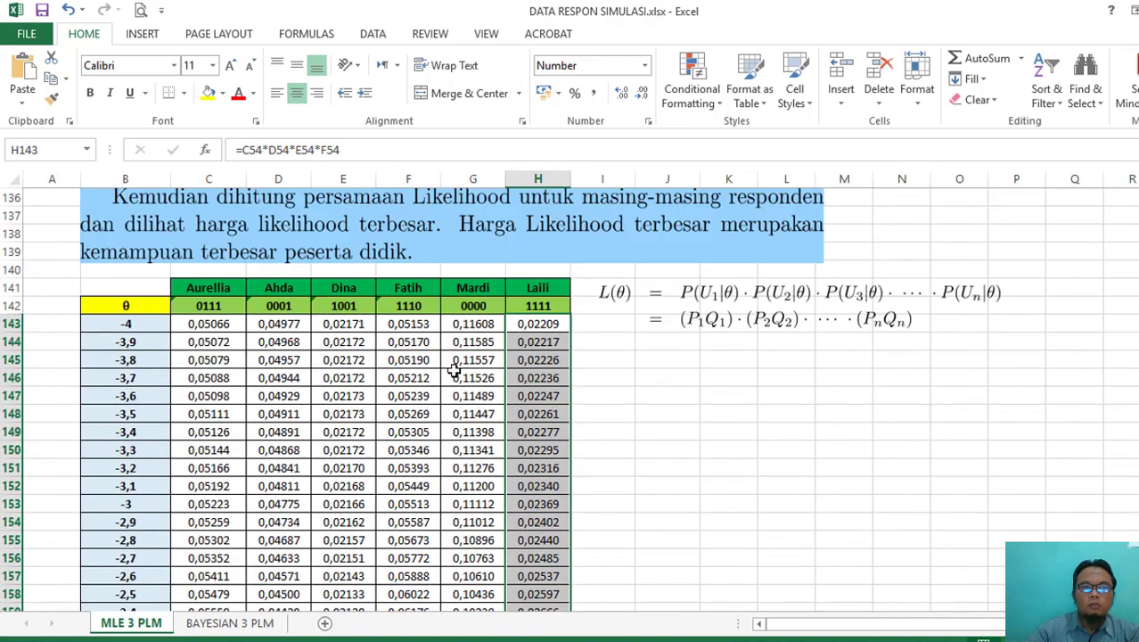
left_click(381, 386)
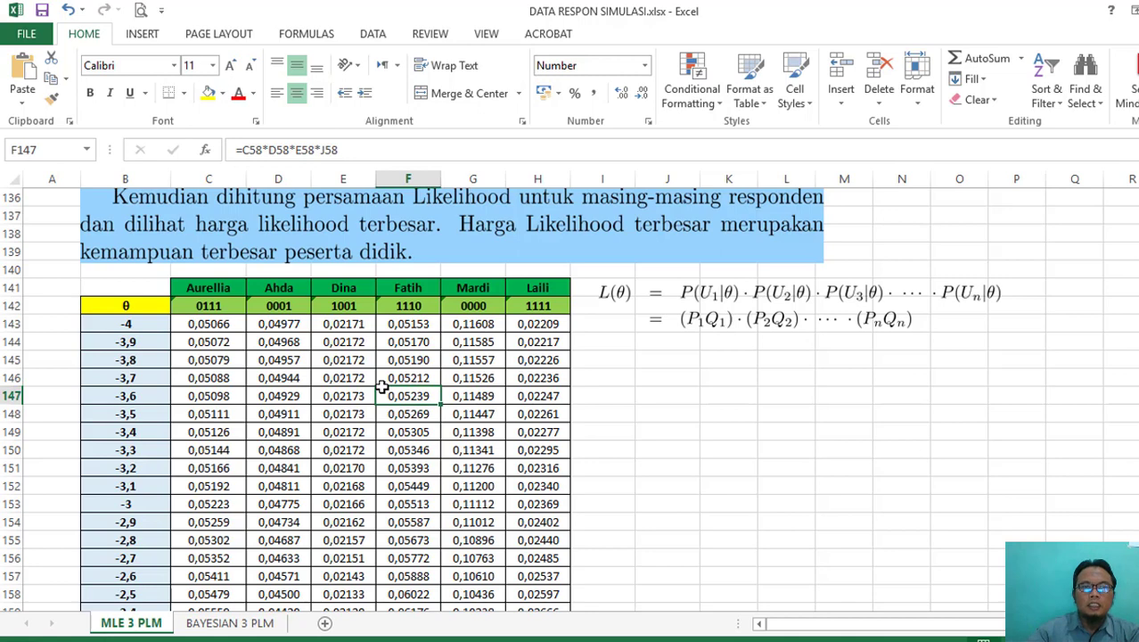
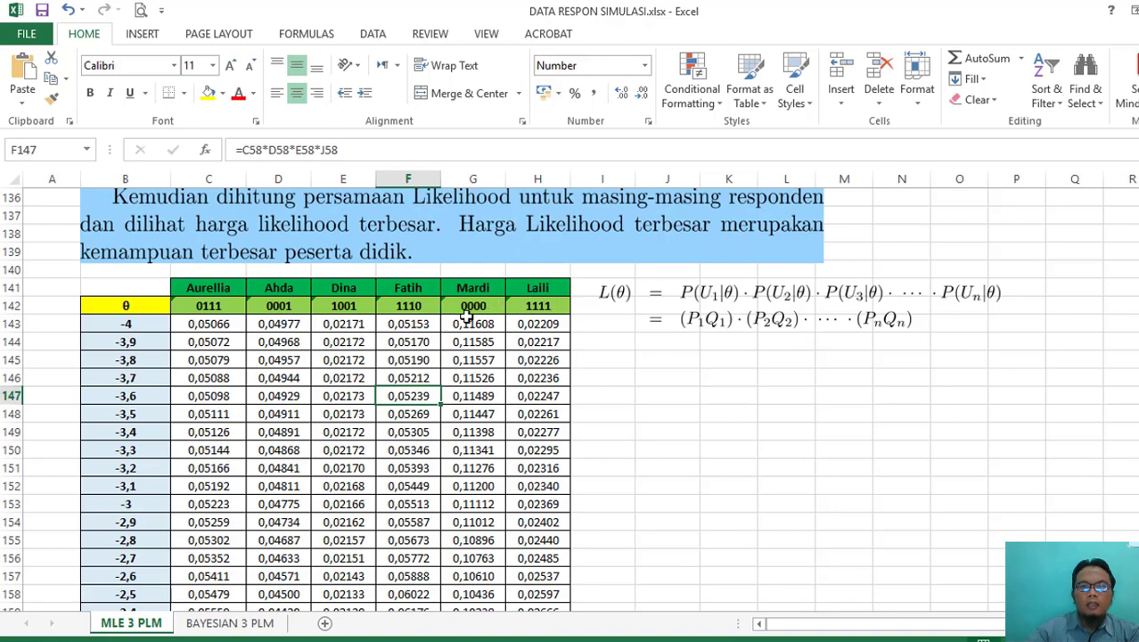
scroll(467, 317, "down", 19)
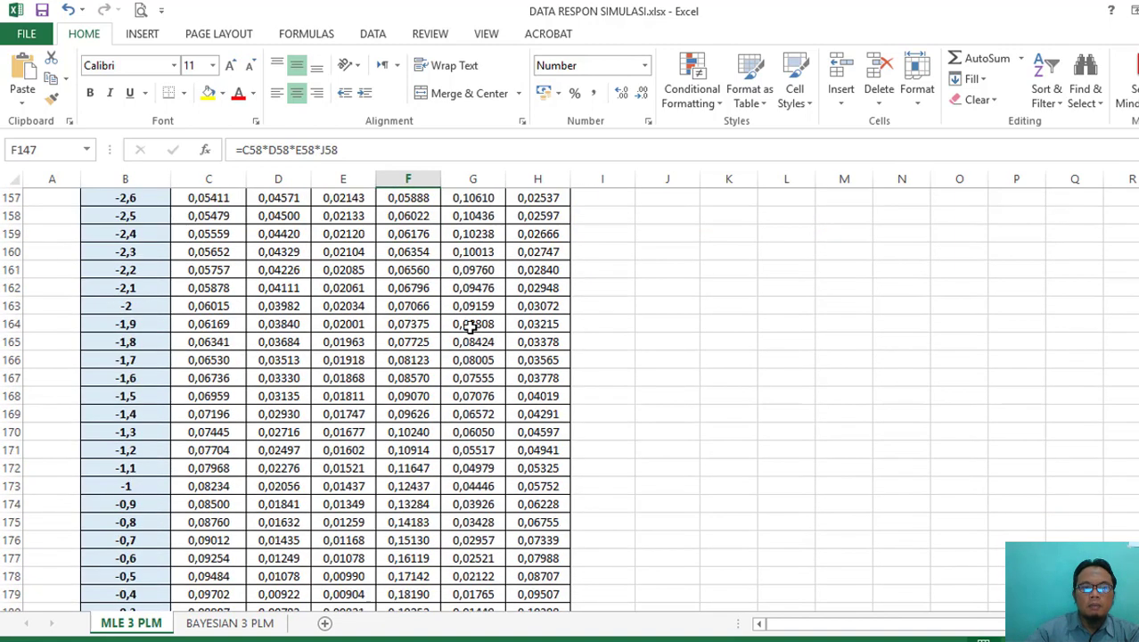
scroll(471, 328, "down", 9)
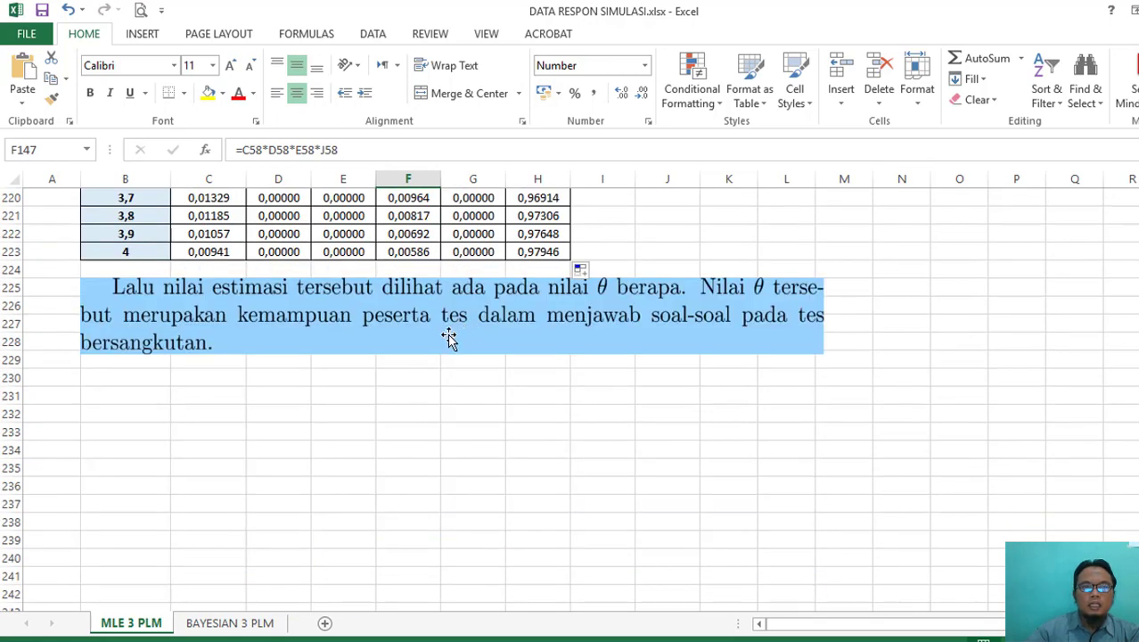
scroll(448, 337, "up", 4)
scroll(344, 354, "up", 20)
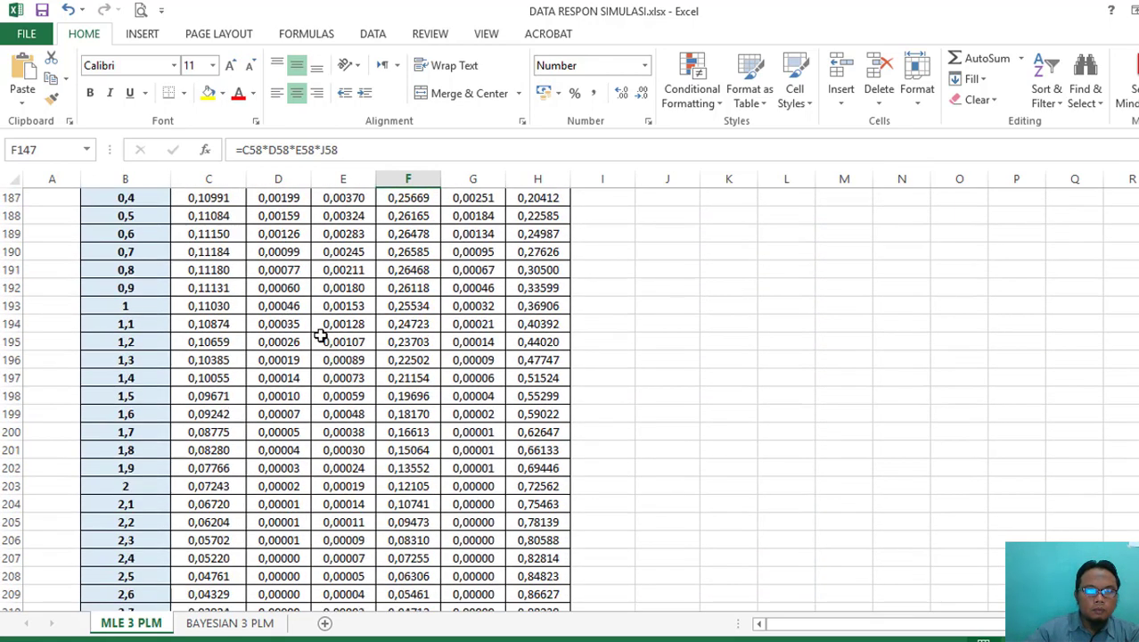
scroll(249, 281, "up", 3)
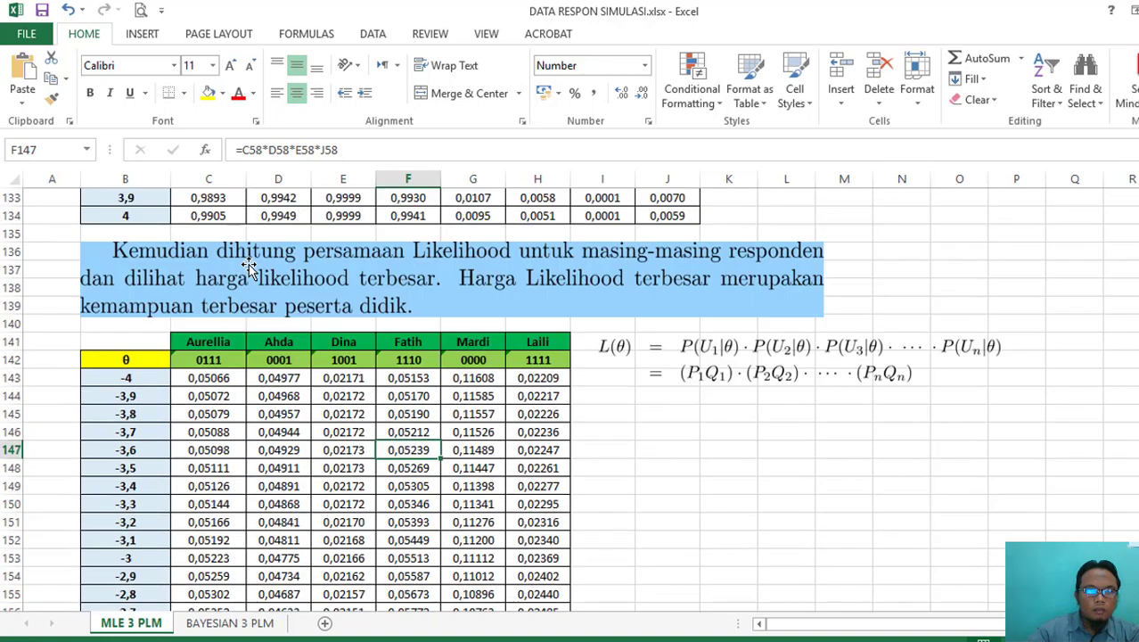
- Examine the likelihood columns over all θ values in rows 143 to 223 and check the formulas in the last row
scroll(247, 285, "down", 3)
left_click(230, 215)
left_click_drag(230, 215, 194, 571)
scroll(194, 570, "down", 6)
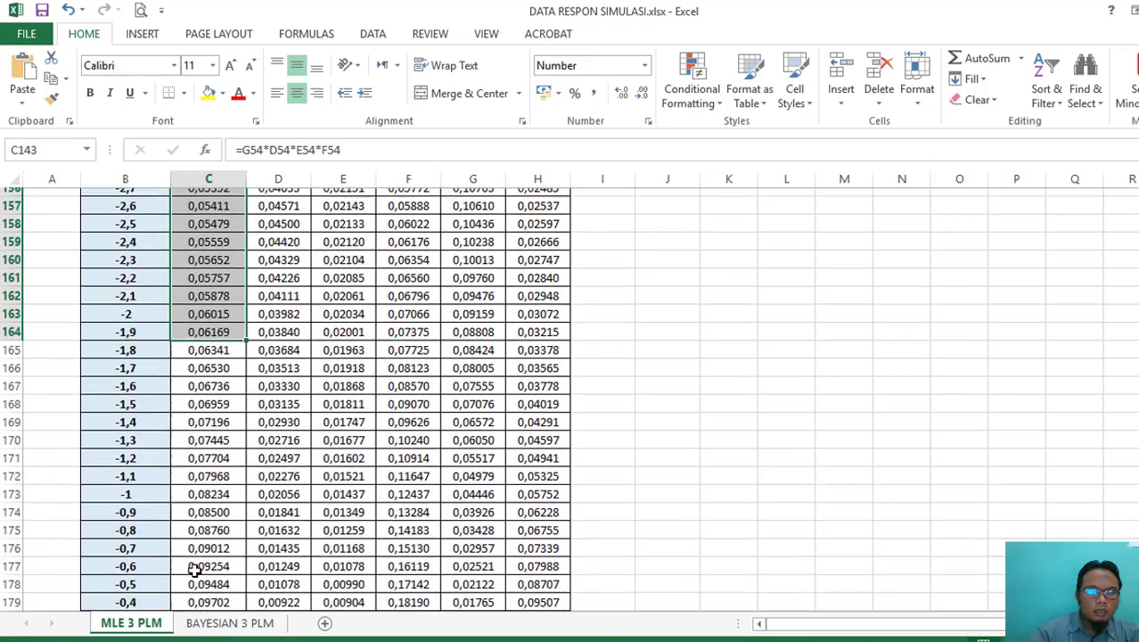
scroll(265, 567, "down", 3)
scroll(265, 567, "down", 6)
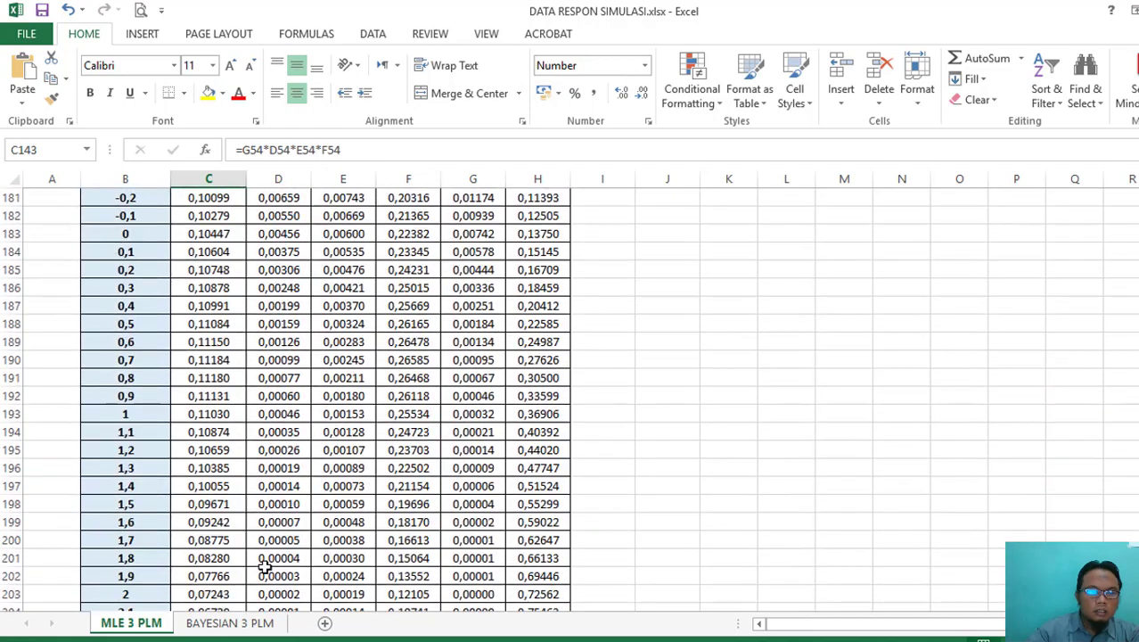
scroll(265, 567, "down", 4)
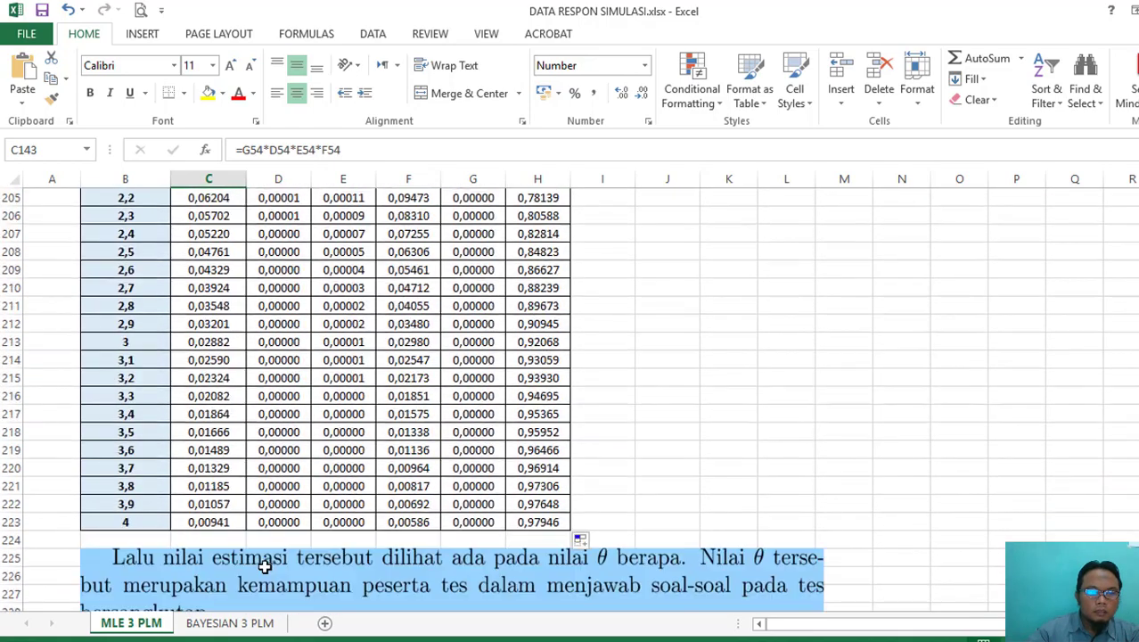
left_click(234, 522)
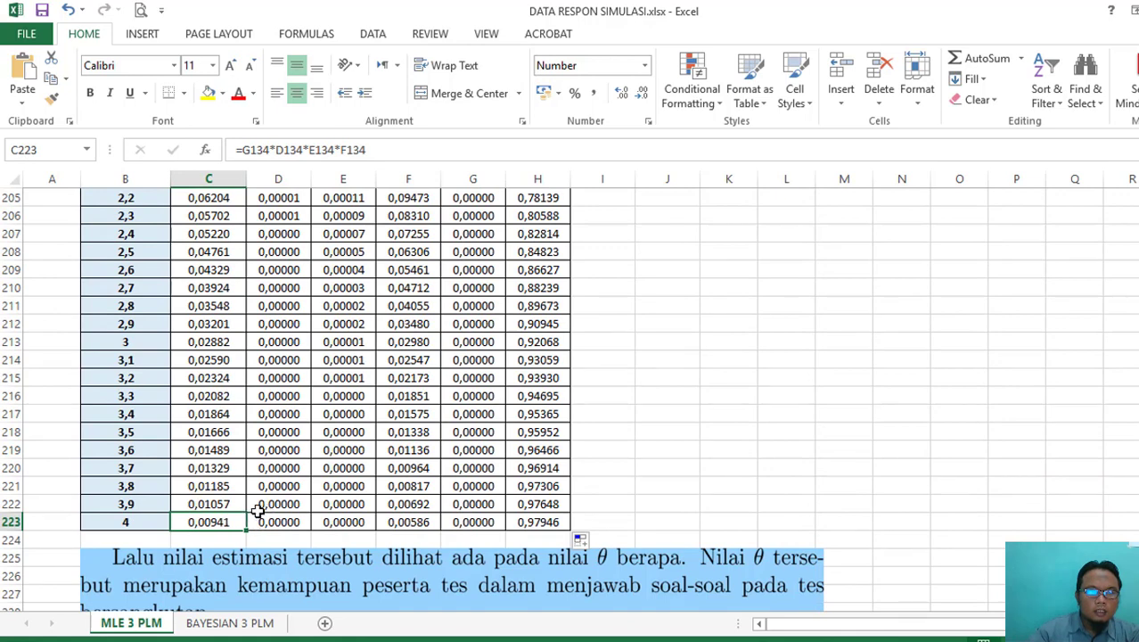
key("Right")
key("Right")
key("Right")
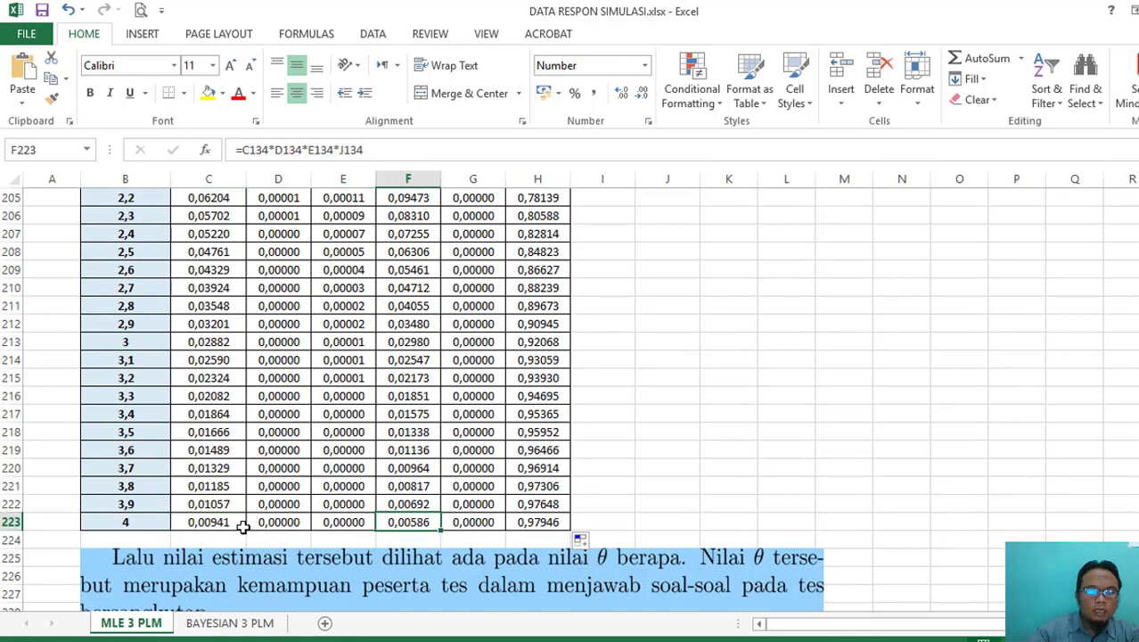
left_click_drag(236, 526, 129, 192)
scroll(225, 344, "up", 3)
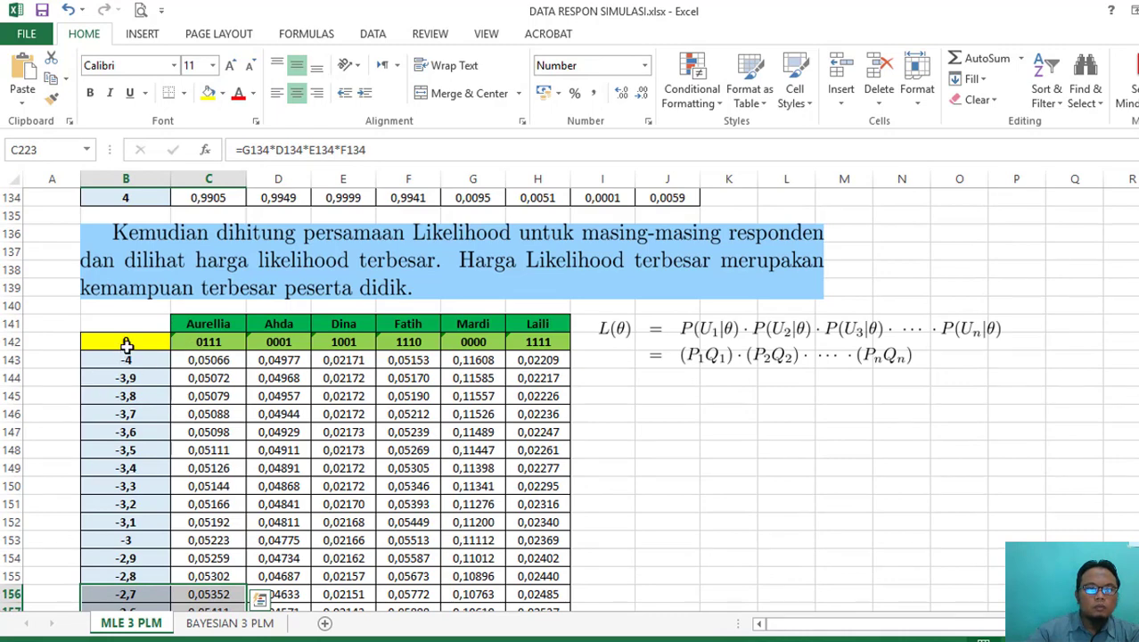
- Copy the θ values and all six respondents' likelihoods in B143:H223
left_click(127, 344)
left_click(129, 361)
left_click_drag(129, 361, 542, 540)
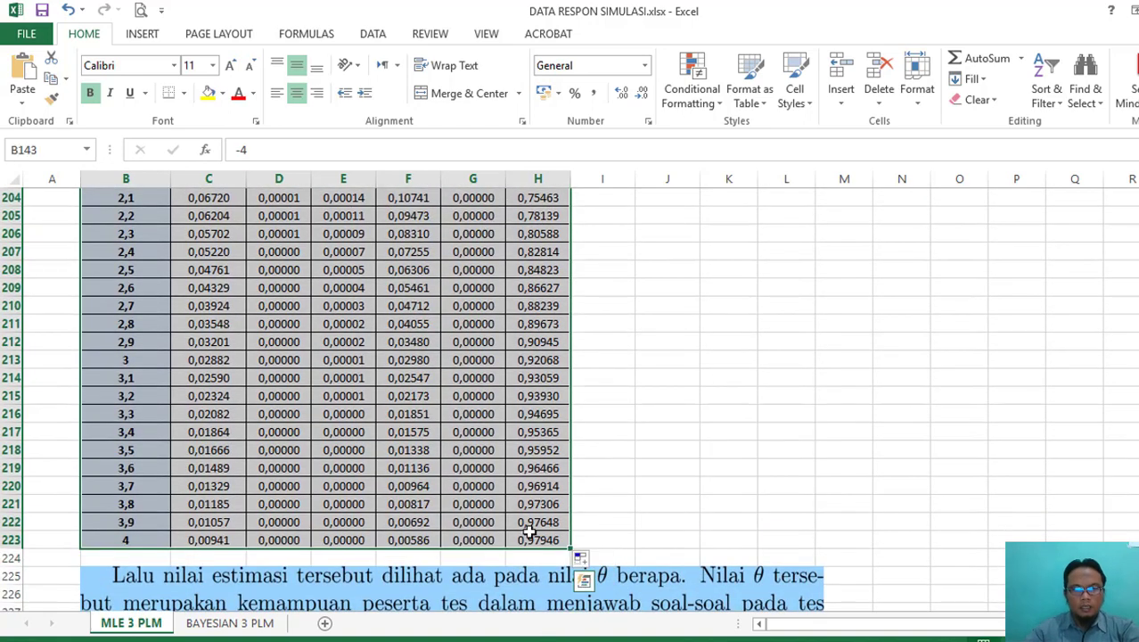
right_click(453, 418)
left_click(513, 92)
scroll(419, 356, "up", 20)
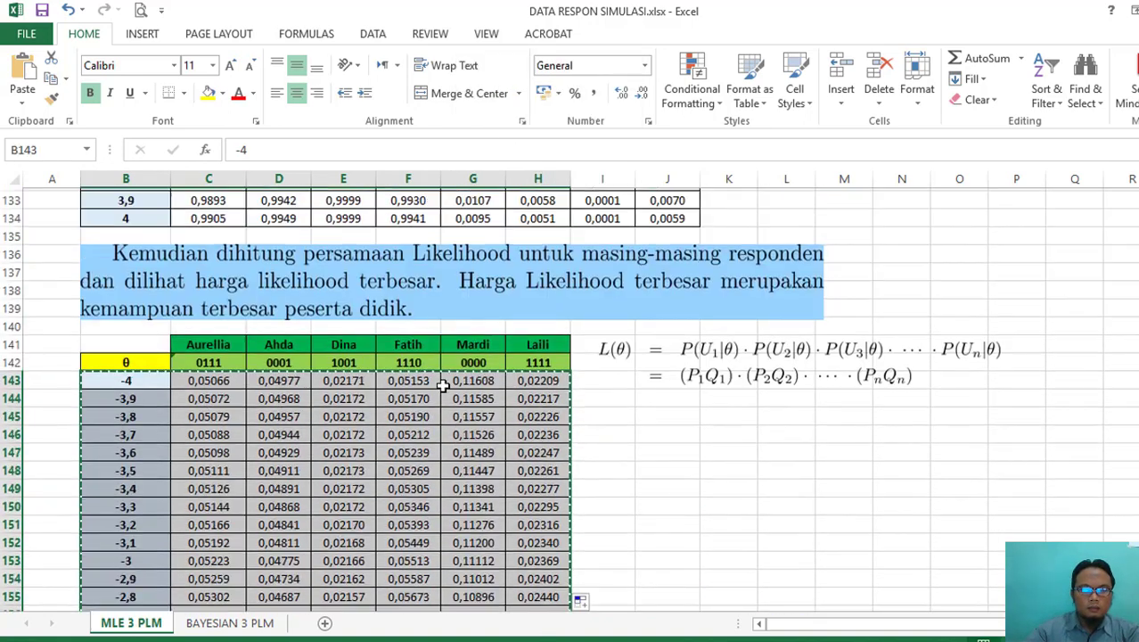
- Add a new worksheet and paste the copied table there as values only, starting at D8
left_click(324, 622)
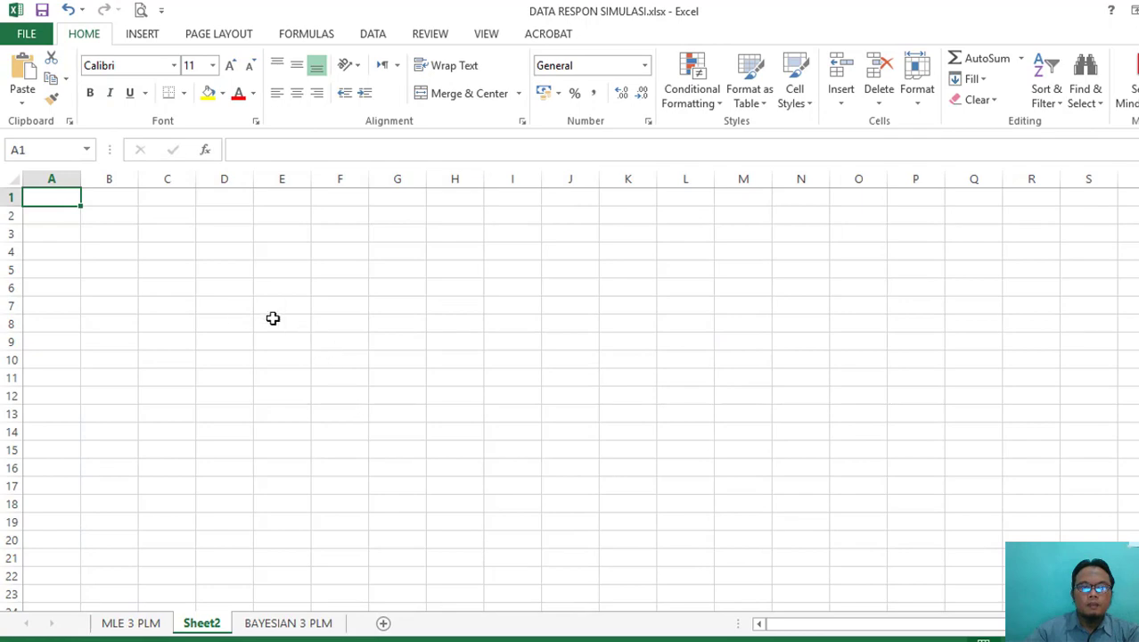
left_click(227, 321)
right_click(227, 321)
left_click(298, 375)
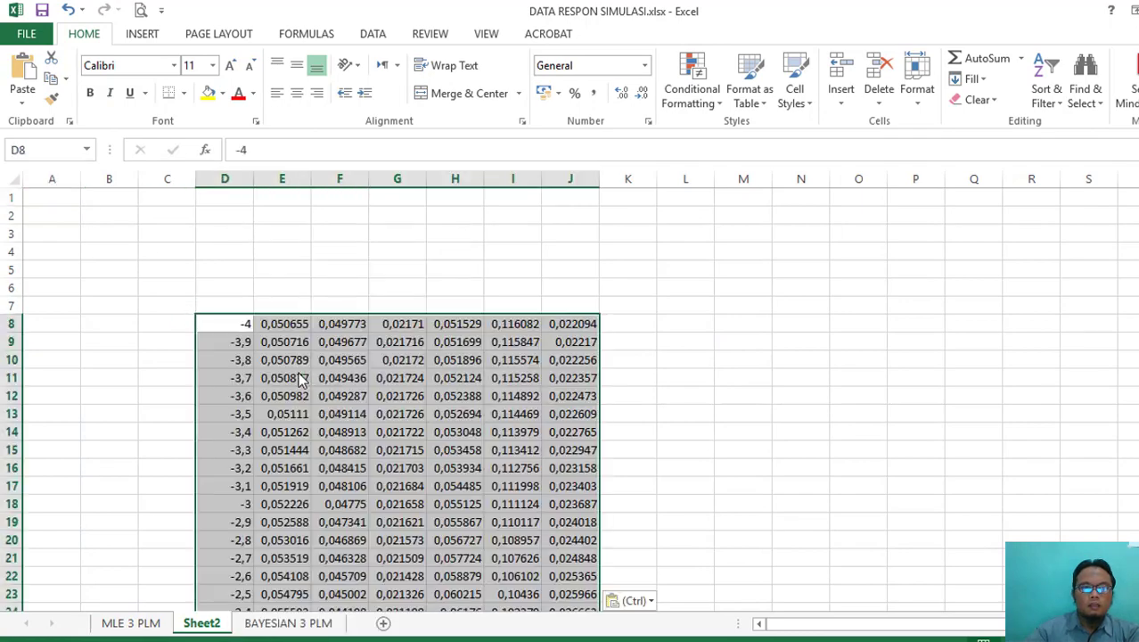
- Enter the header "Level Kemampuan" in D7 above the θ values
left_click(224, 304)
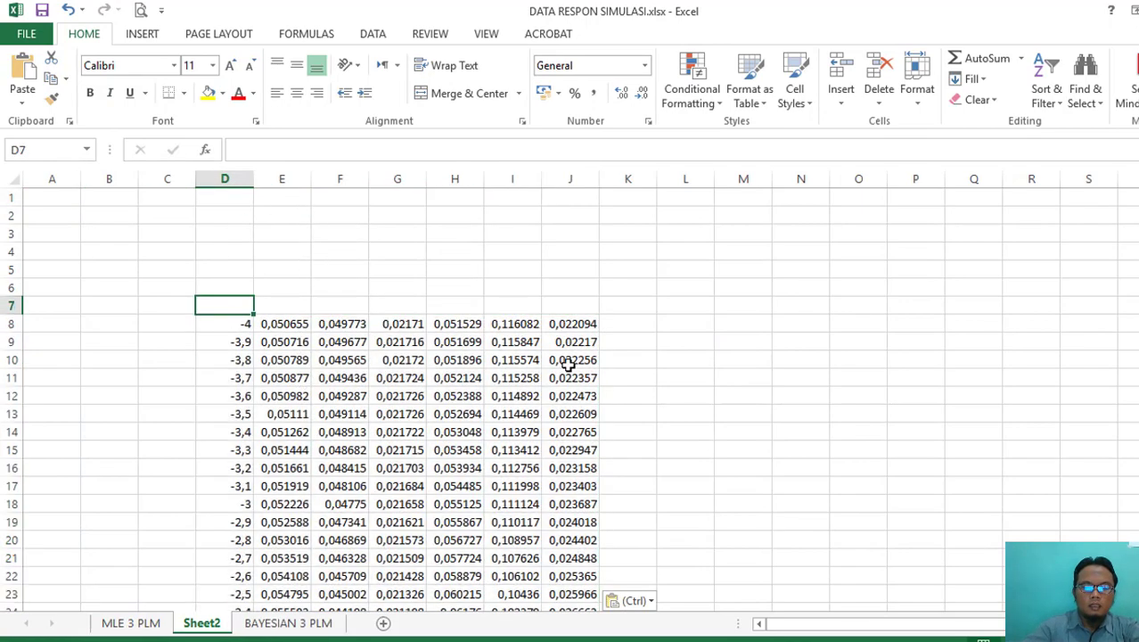
type("Le")
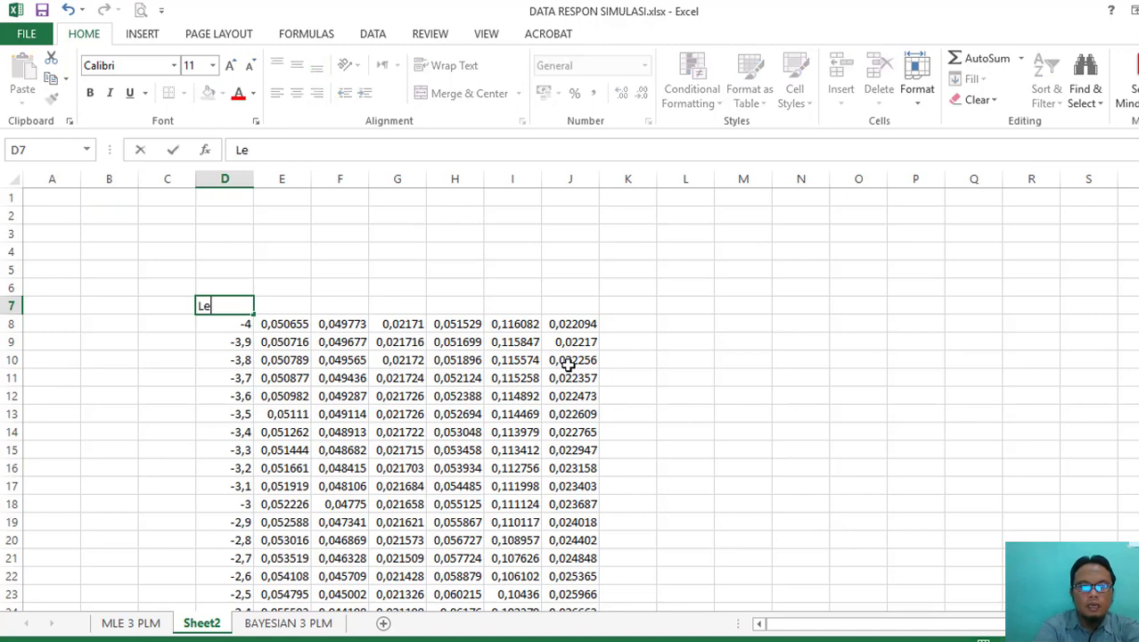
type("vel Kemampuan")
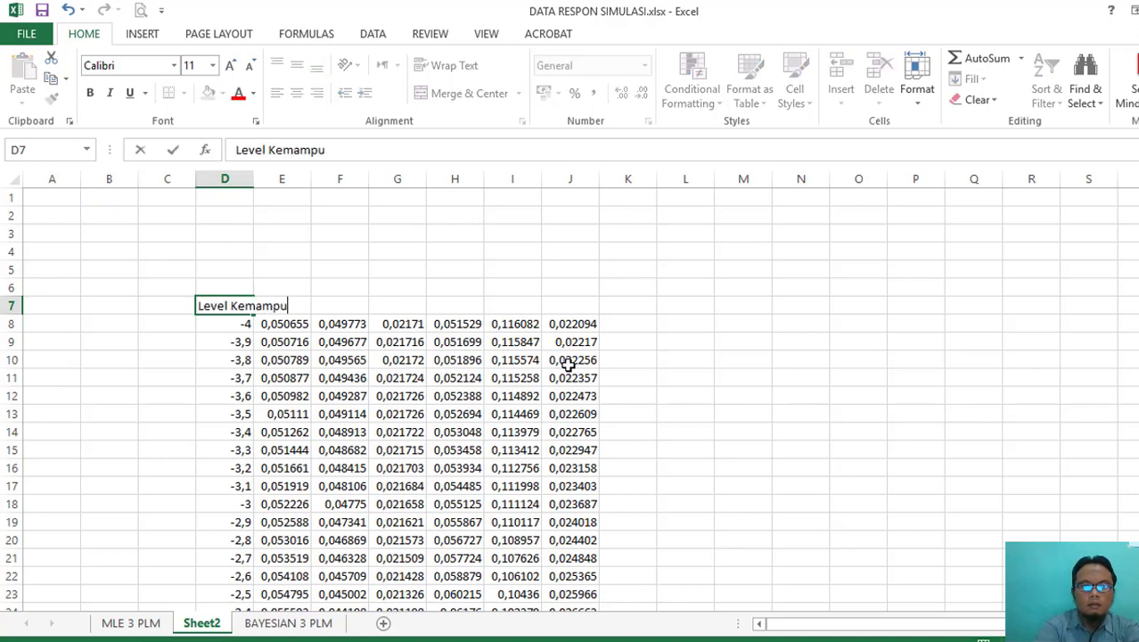
- Widen column D to fit its header and center the column's contents horizontally
left_click(249, 179)
left_click_drag(253, 181, 315, 193)
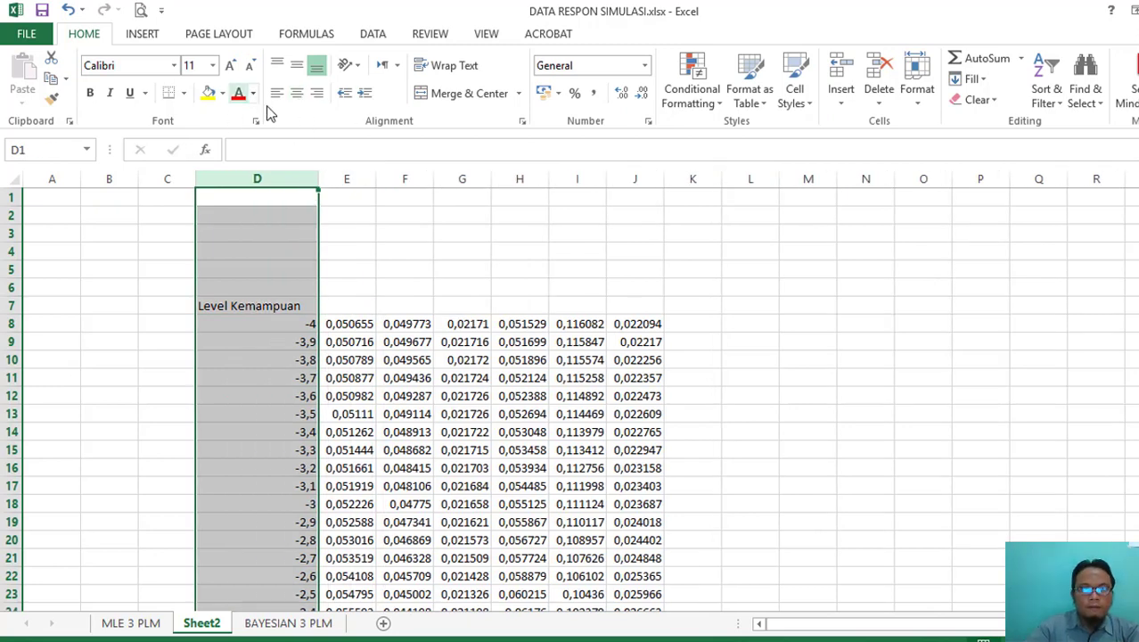
left_click(297, 94)
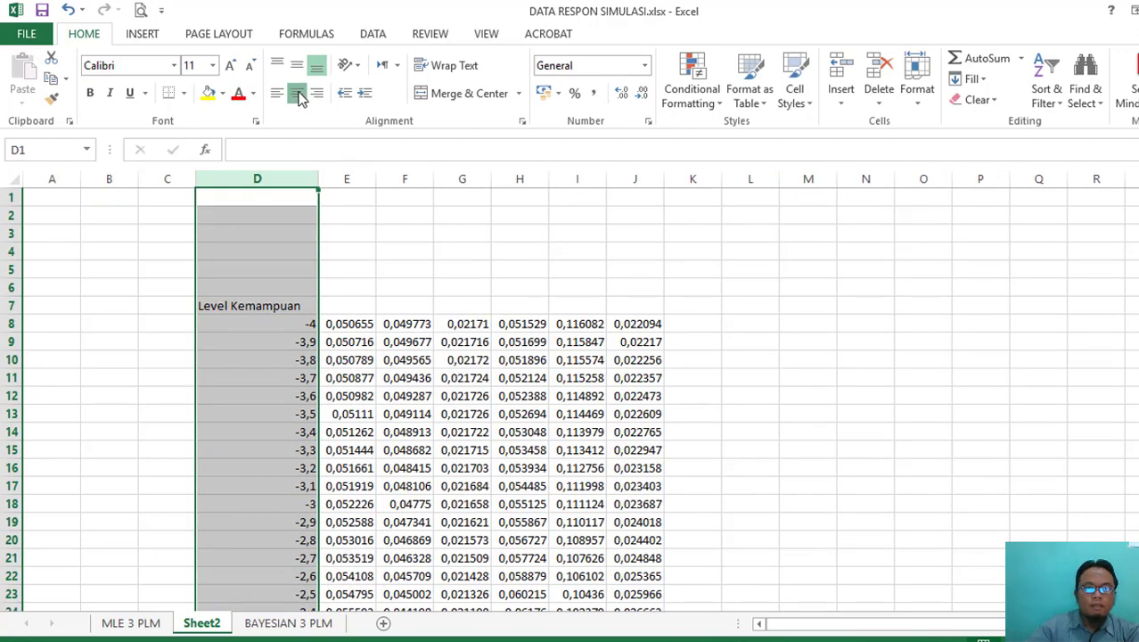
- Enter the first two respondents' names as headers in E7 and F7
left_click(359, 304)
type("Aurel")
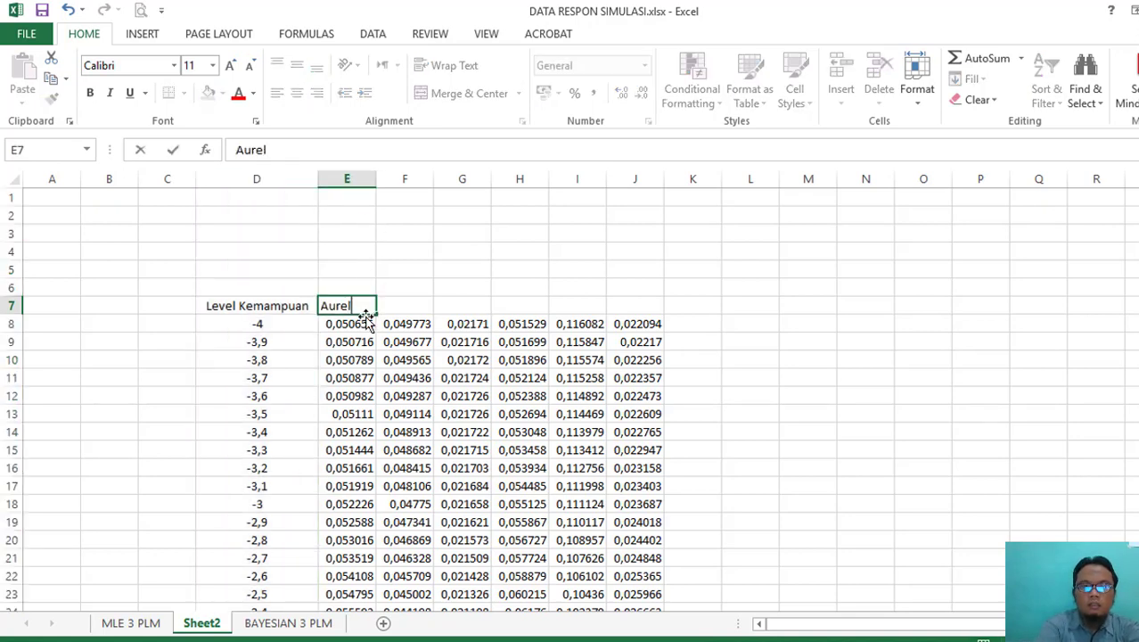
type("lia")
key("Tab")
type("Ahda")
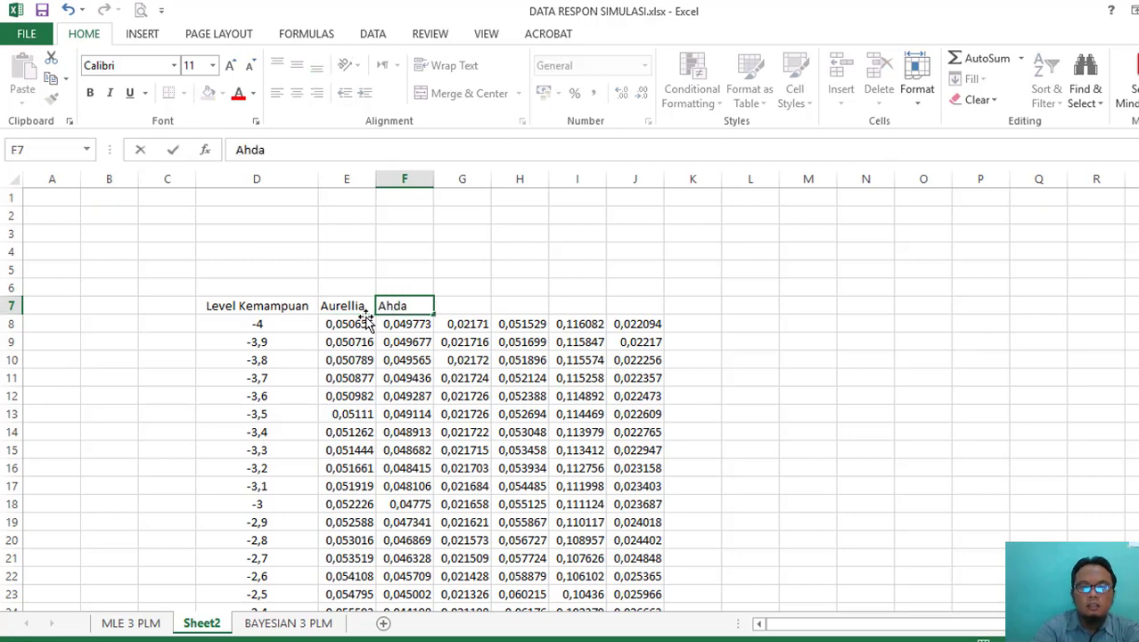
key("Tab")
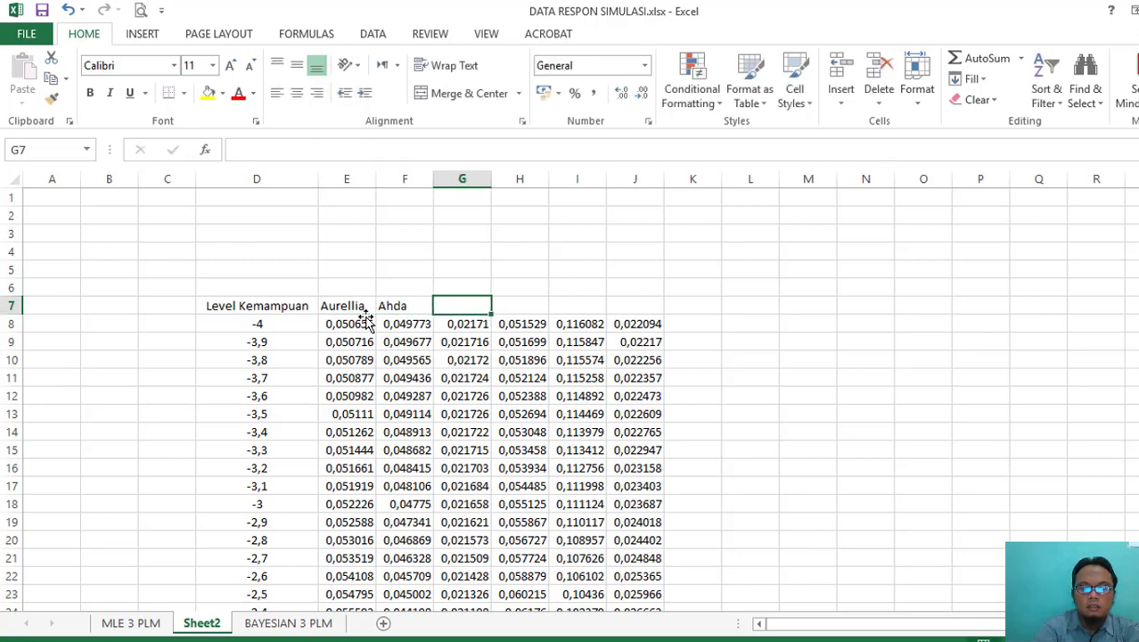
- Enter the remaining four respondents' names as headers in G7:J7, following their order in the MLE 3 PLM sheet
type("F")
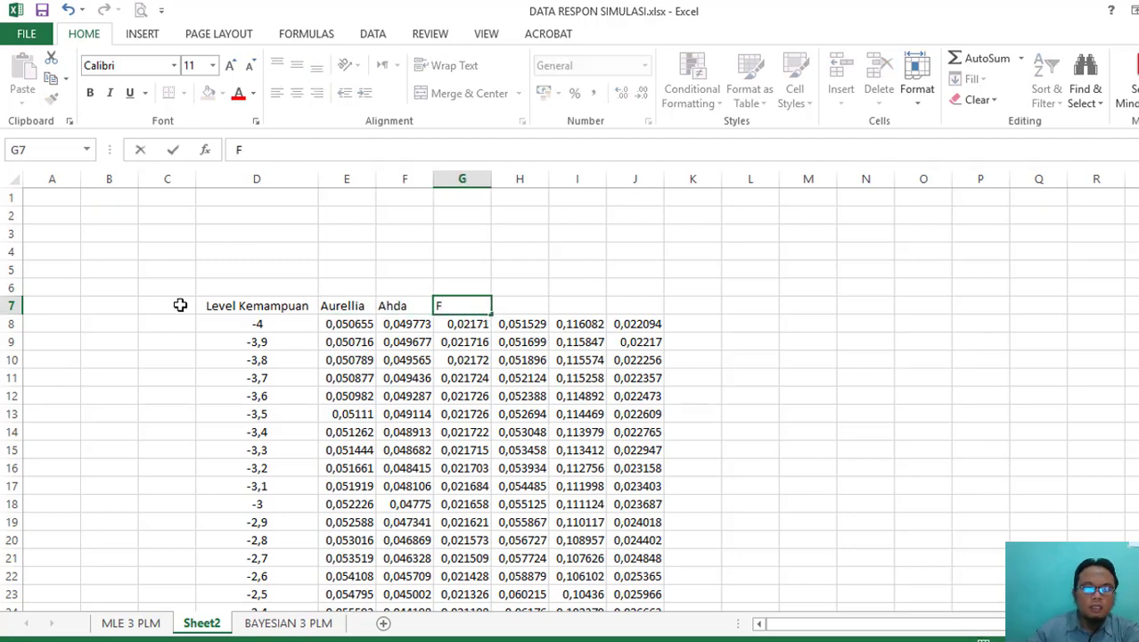
left_click(153, 629)
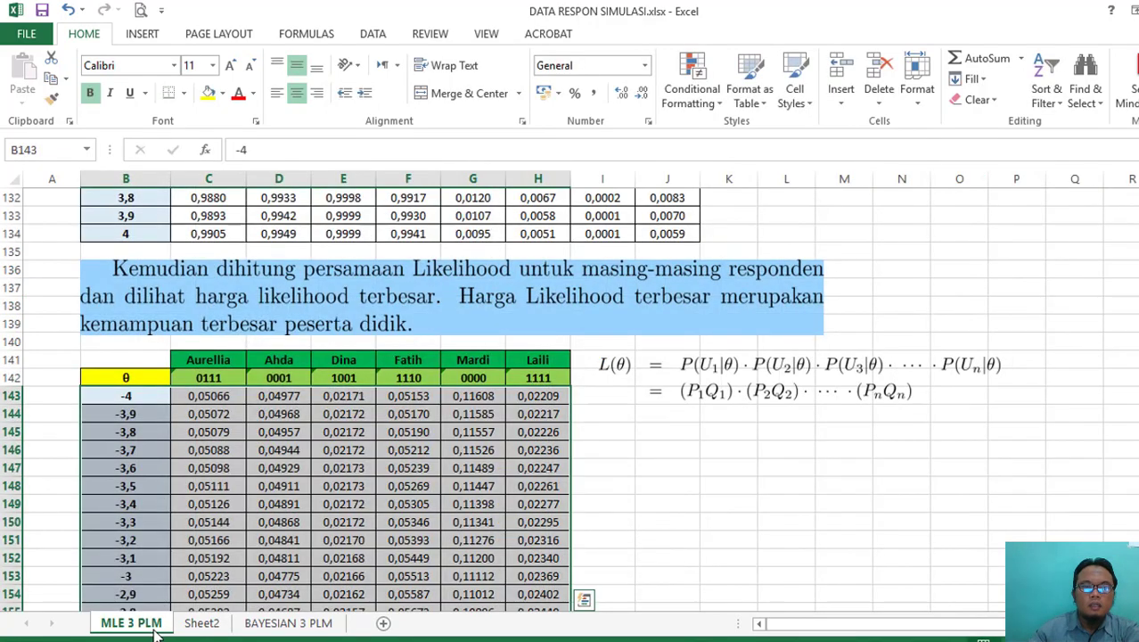
left_click(207, 624)
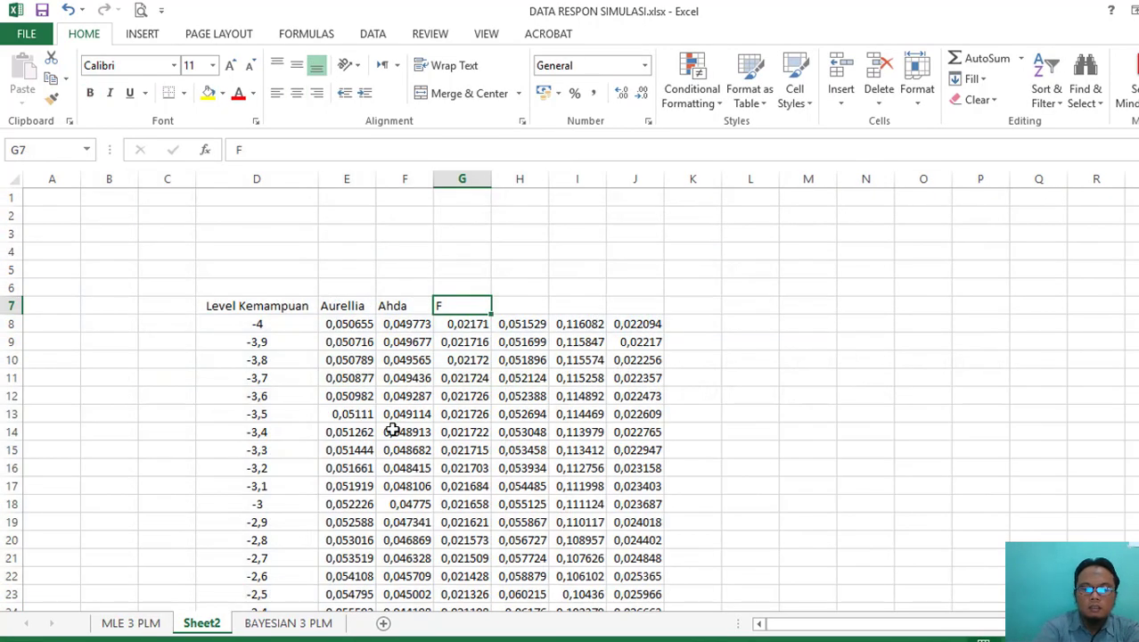
type("dINA")
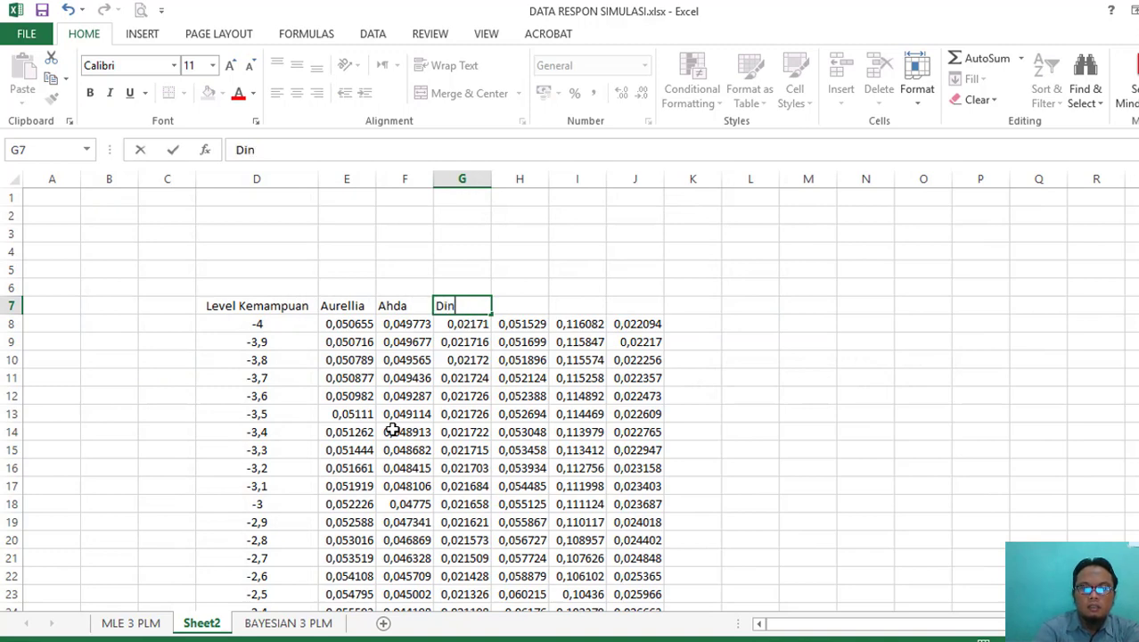
key("Tab")
type("F")
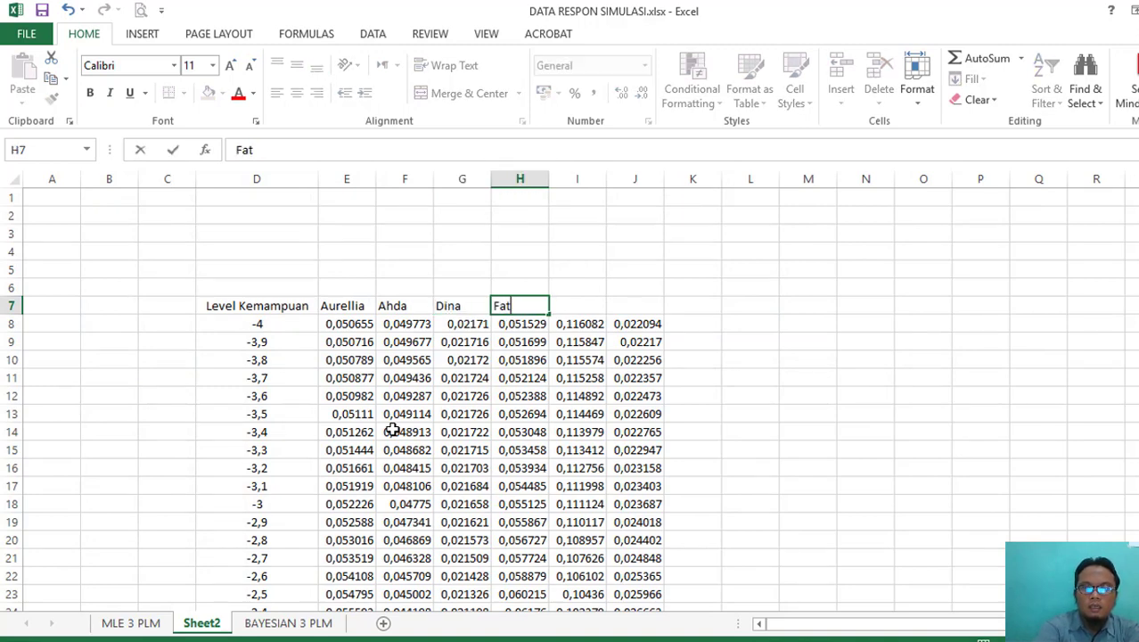
key("Tab")
type("M")
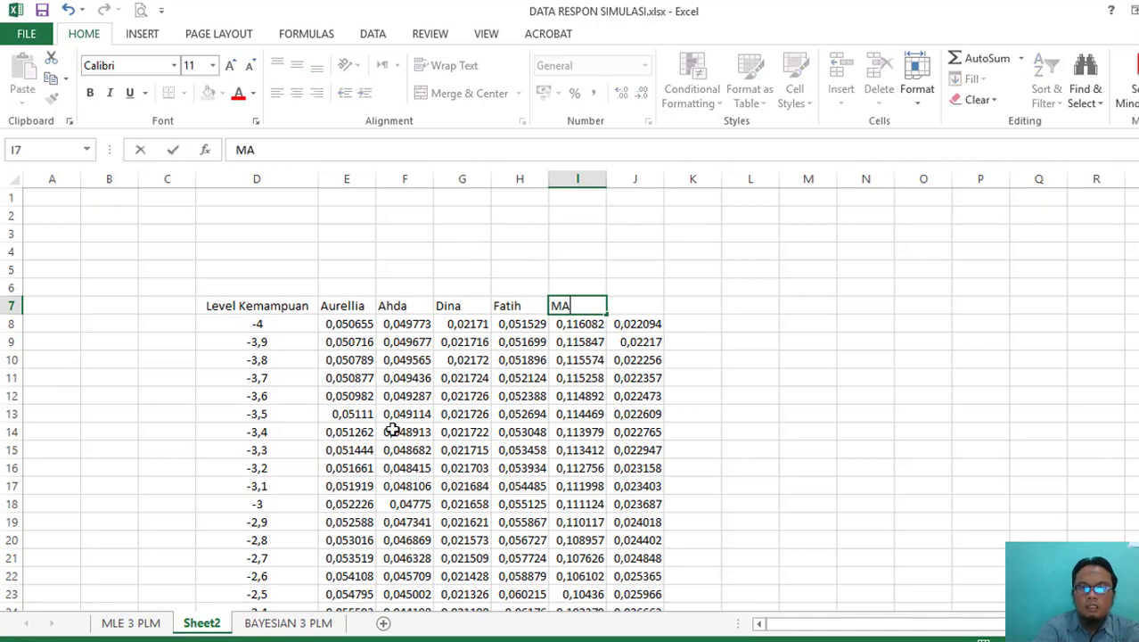
type("ardi")
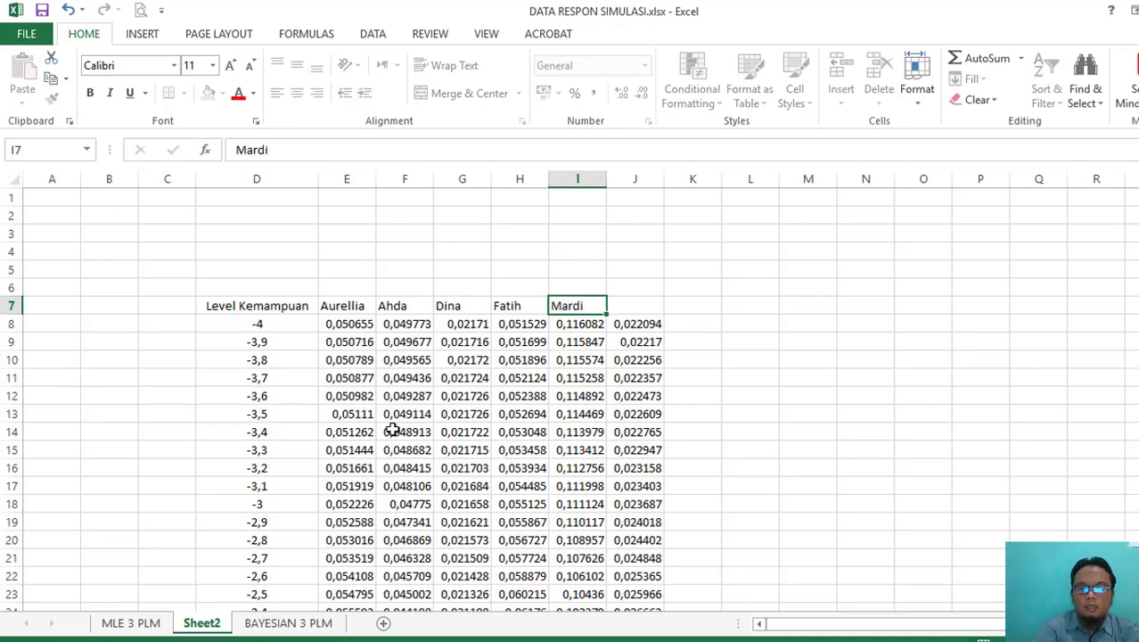
key("Tab")
type("La")
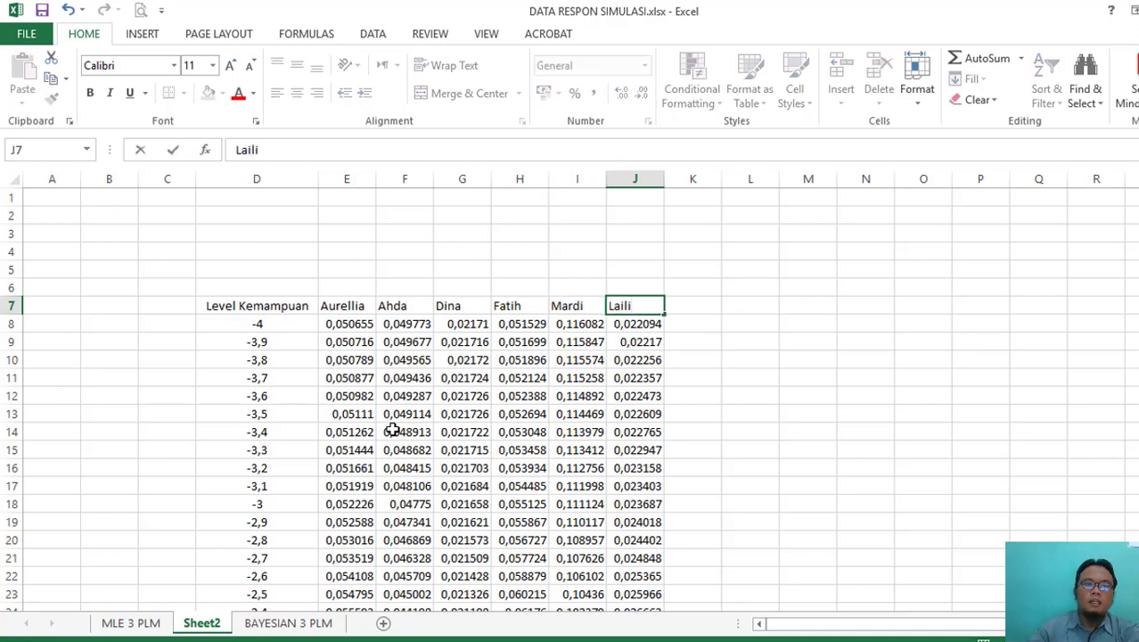
- Make the header row 7 bold and center it horizontally
left_click(7, 305)
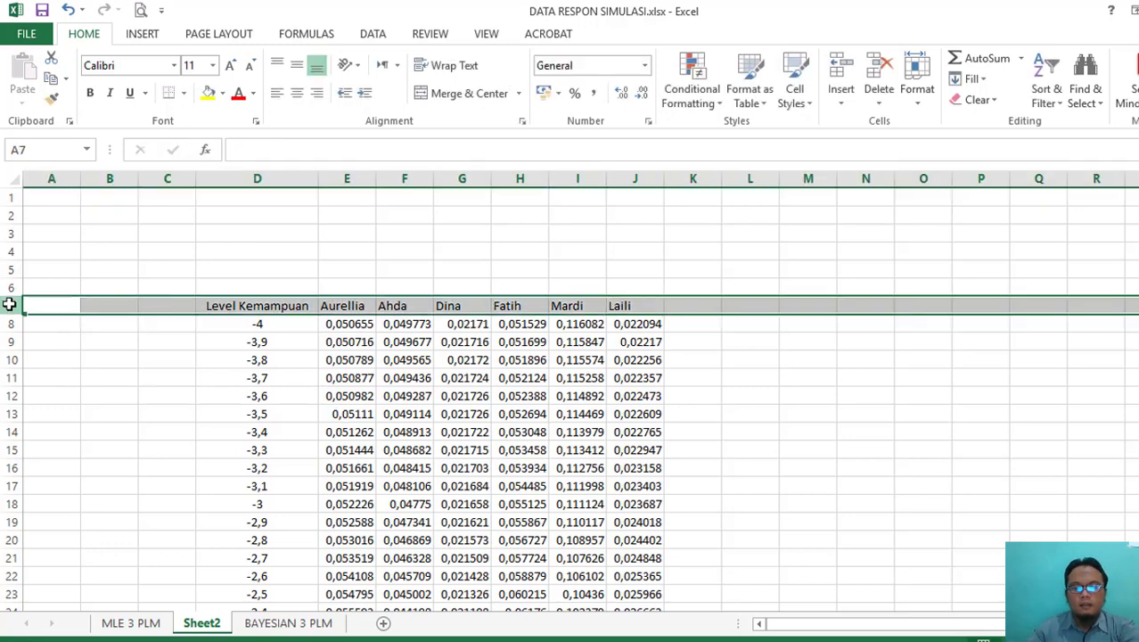
key("ctrl+b")
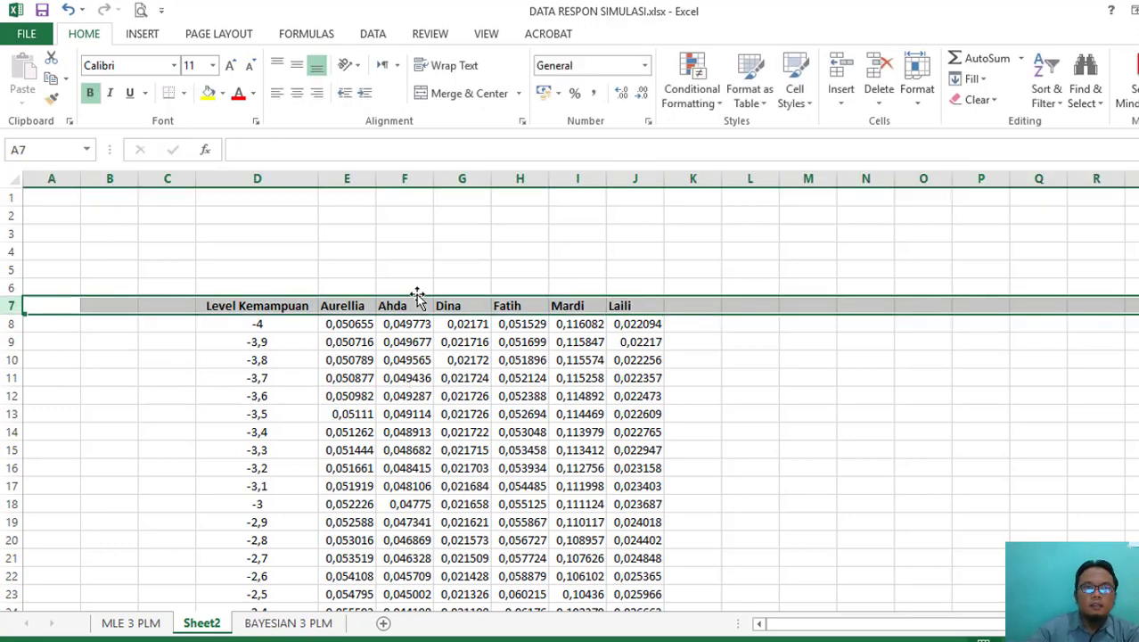
left_click(297, 92)
- Sort the data in D8:J88 by the first respondent's likelihood values in column E, largest to smallest, and inspect the top row
left_click(577, 449)
left_click_drag(267, 325, 651, 513)
right_click(492, 282)
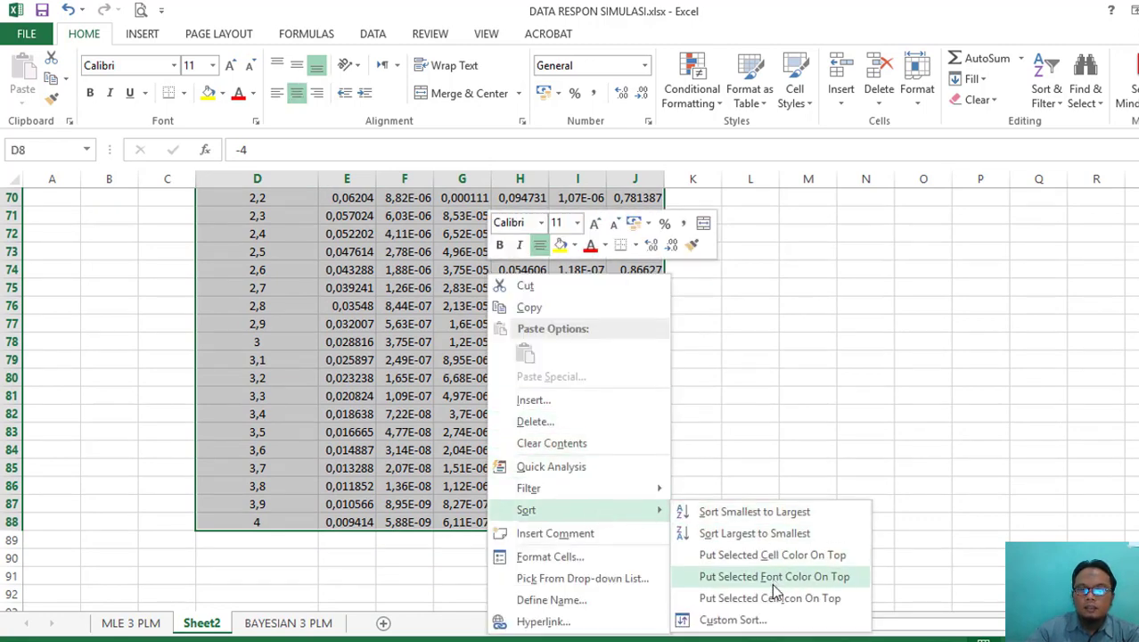
left_click(685, 619)
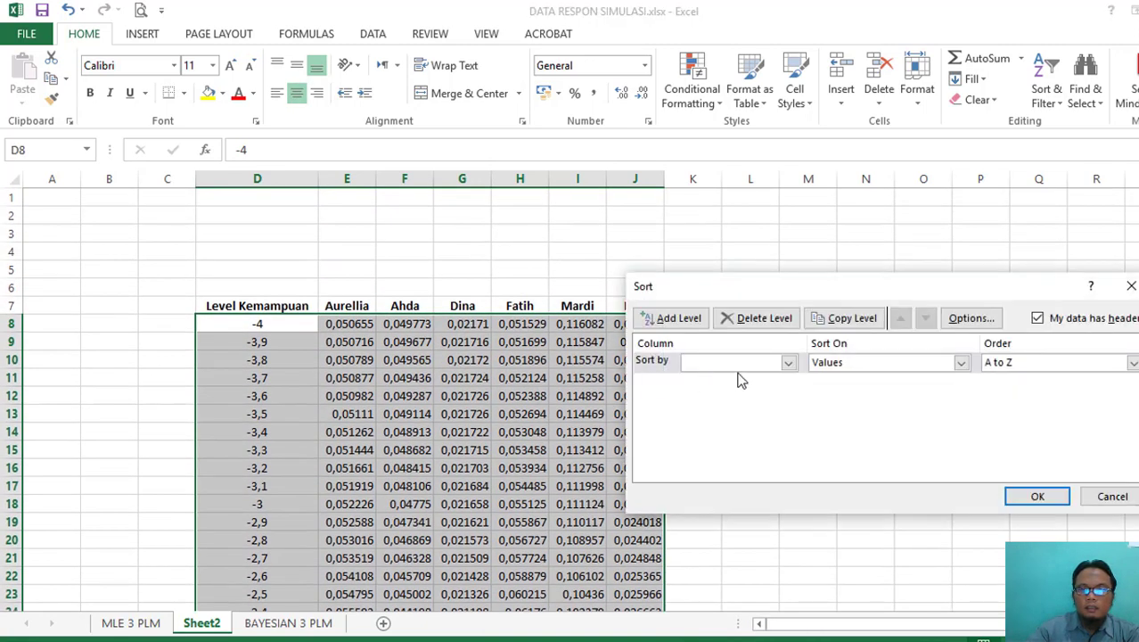
left_click(789, 363)
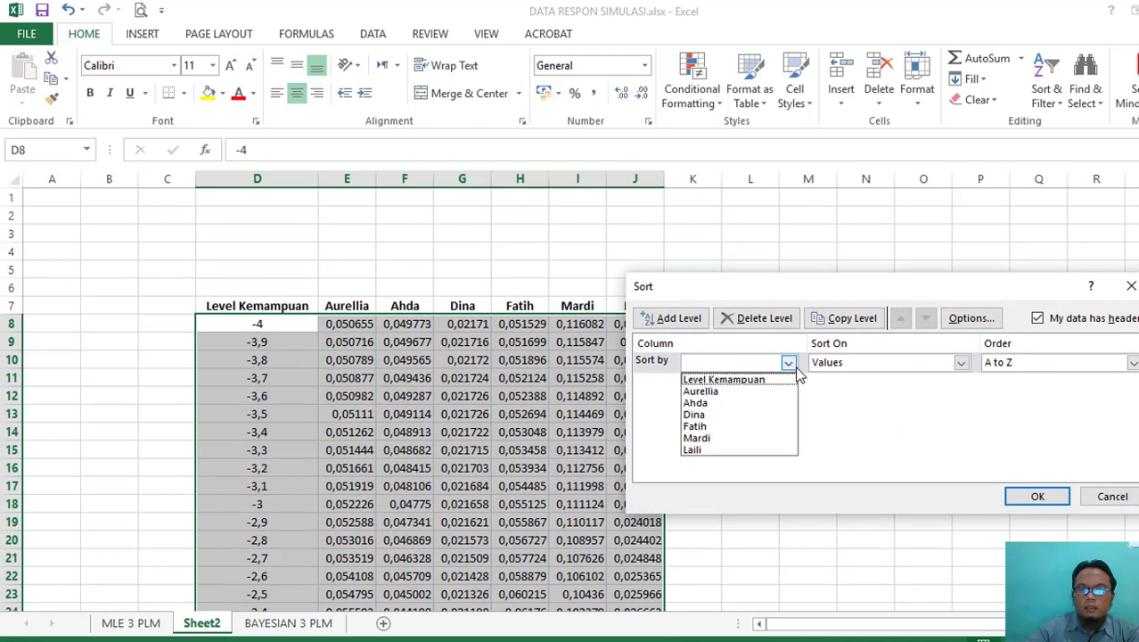
left_click(748, 400)
left_click(897, 365)
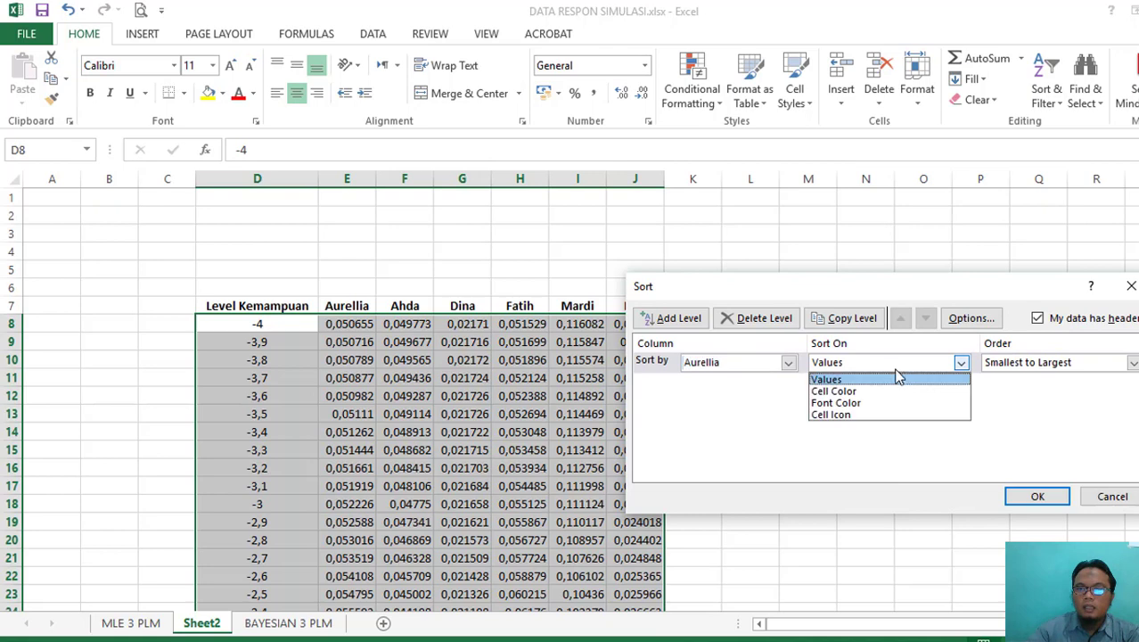
left_click(900, 365)
left_click(790, 363)
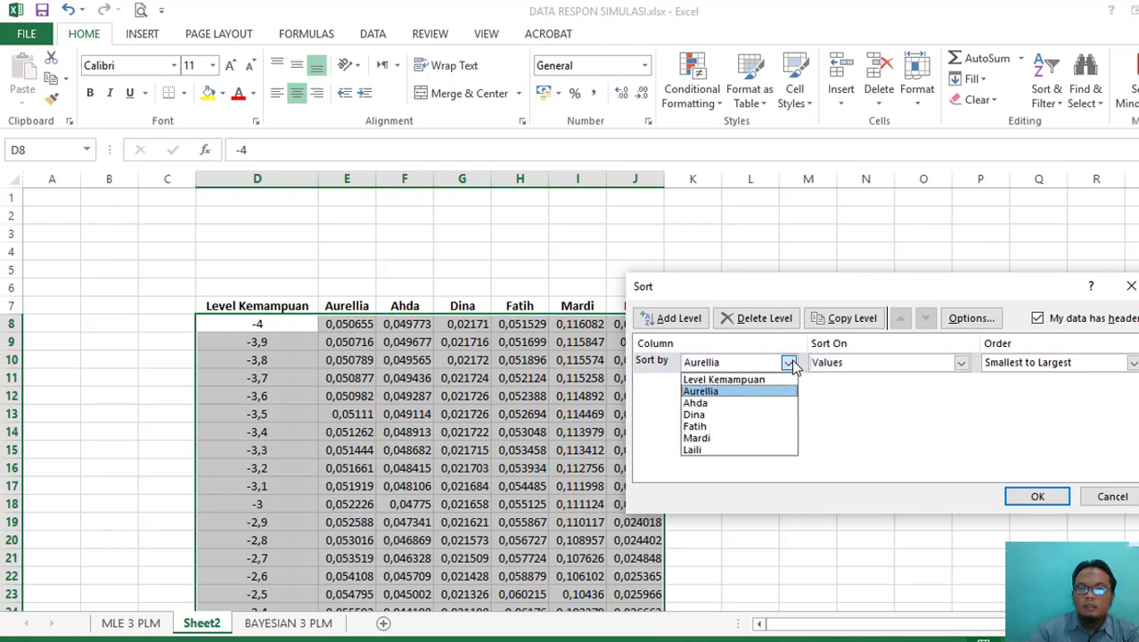
left_click(792, 360)
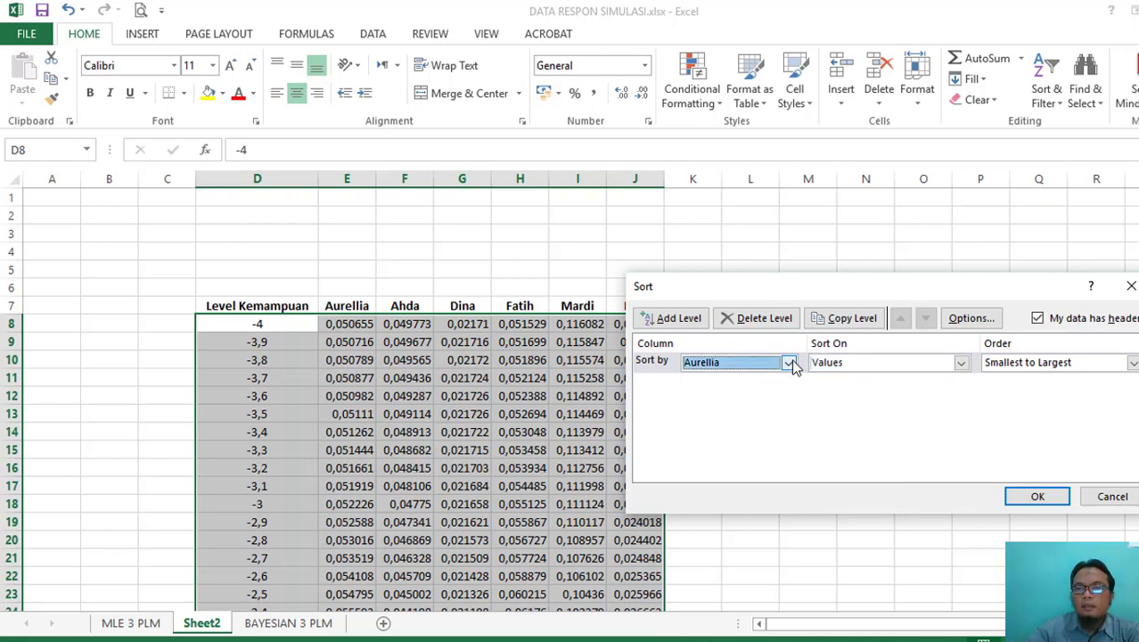
left_click(1034, 368)
left_click(1030, 386)
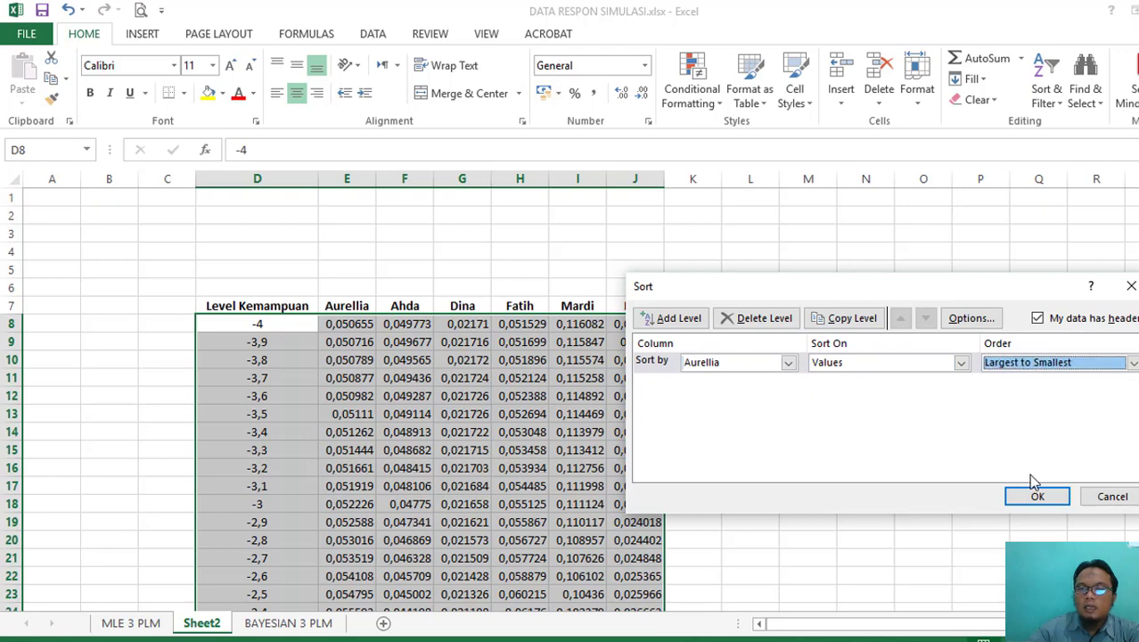
left_click(1037, 497)
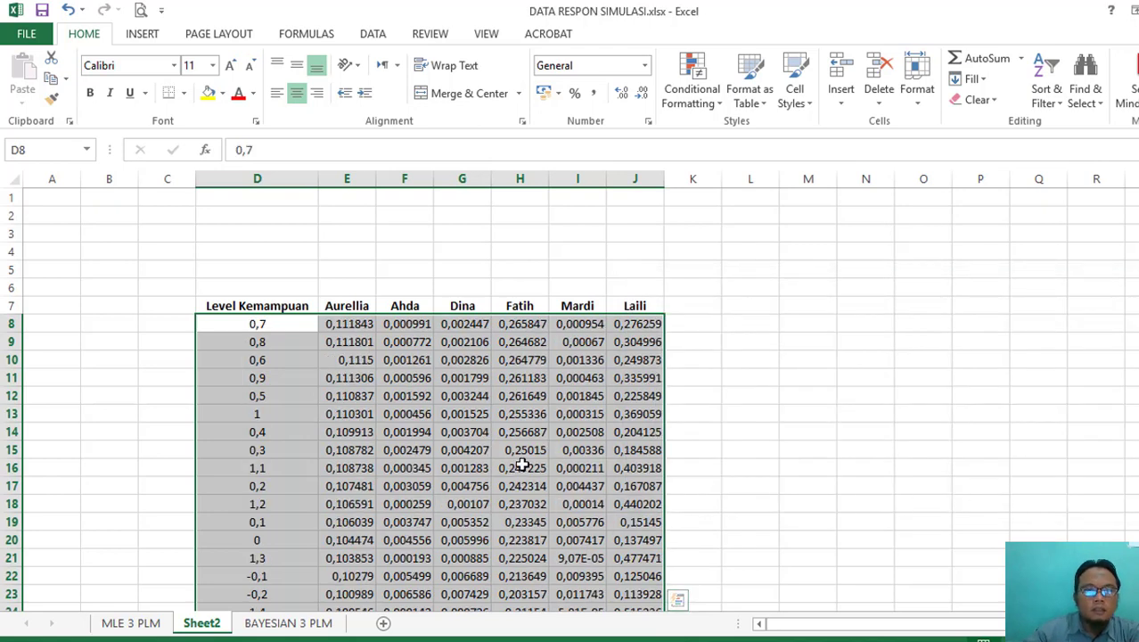
left_click(354, 329)
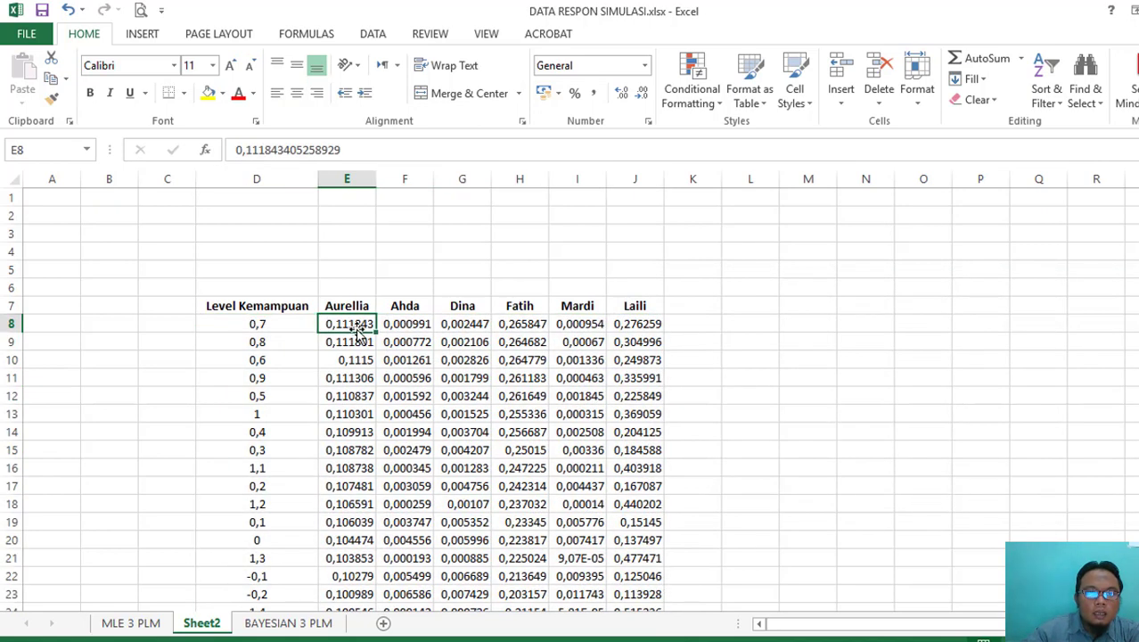
scroll(350, 342, "down", 1)
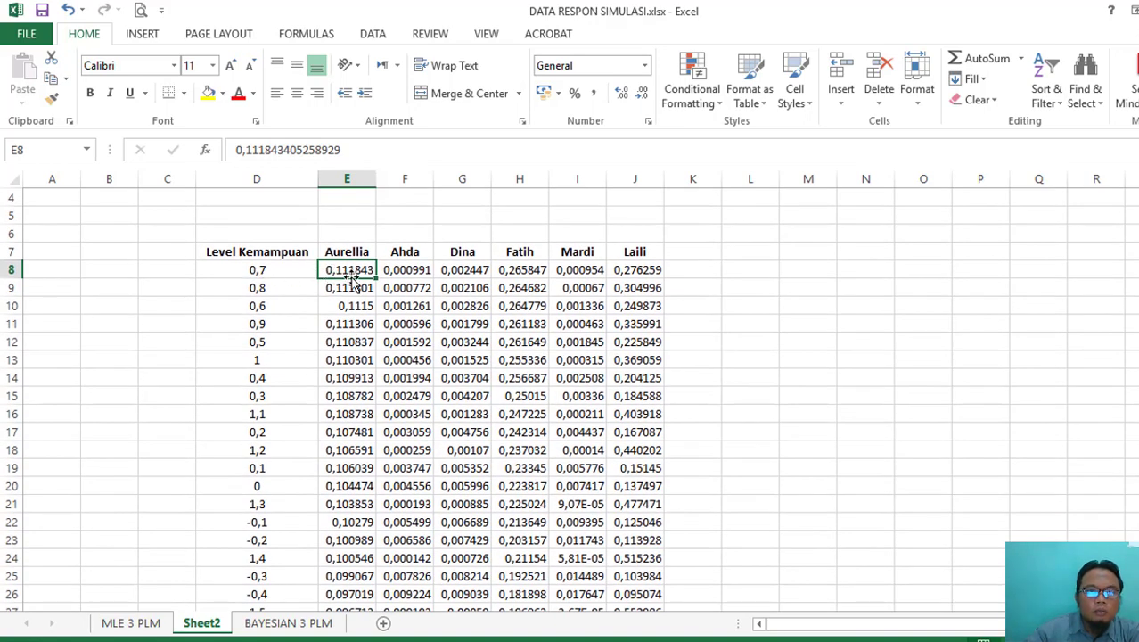
left_click(264, 268)
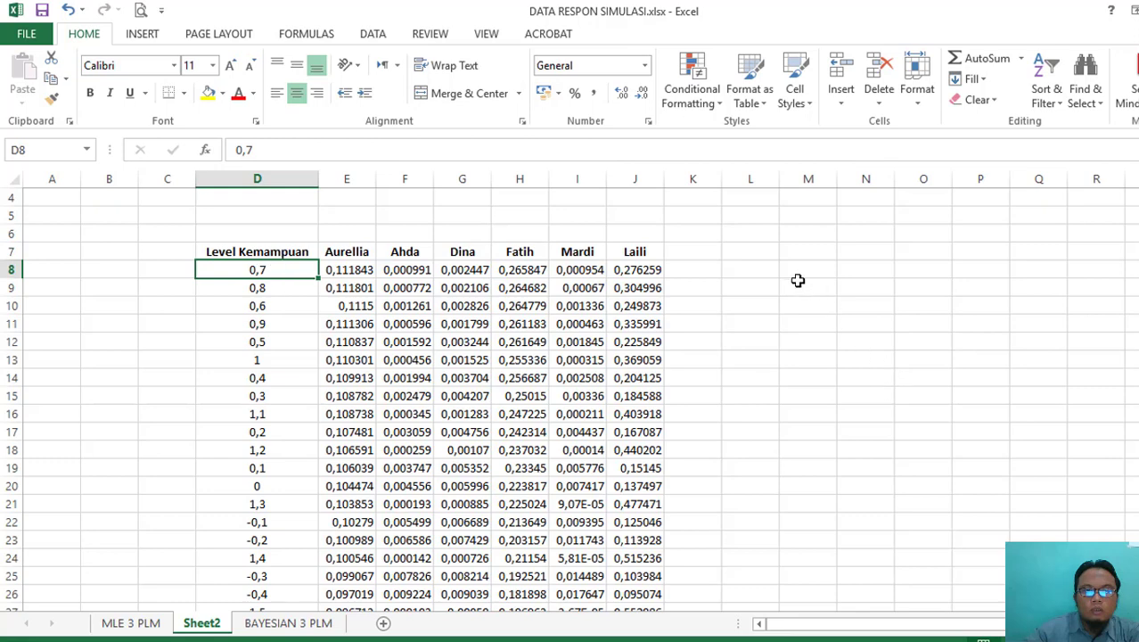
- Enter the title "Level Kemampuan" in M7 and widen column M to fit it
left_click(807, 253)
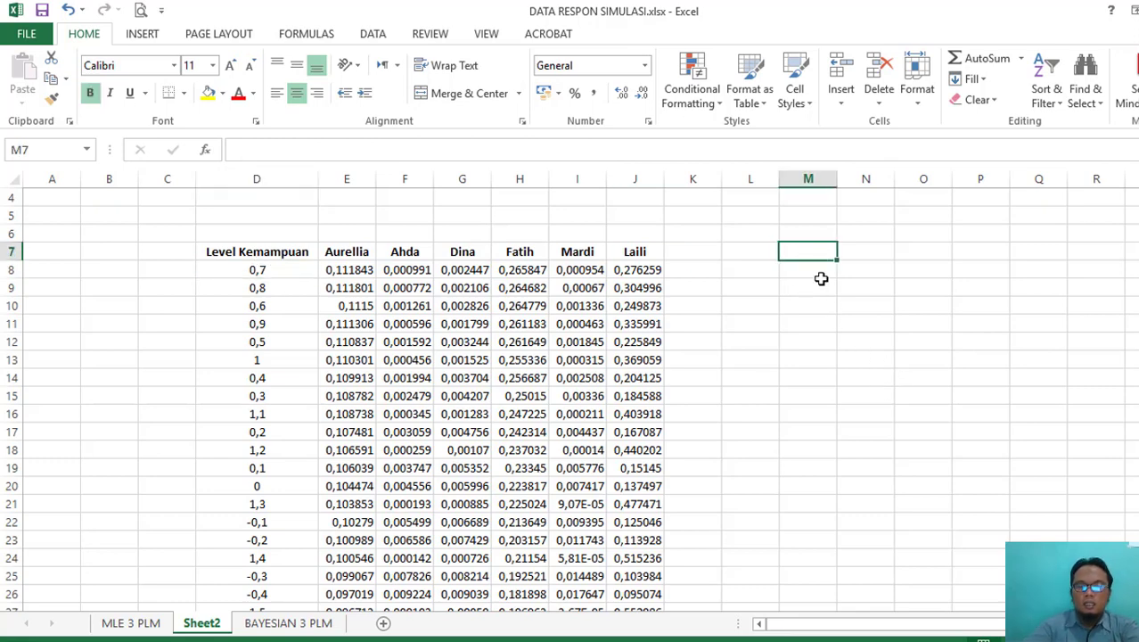
type("Lev")
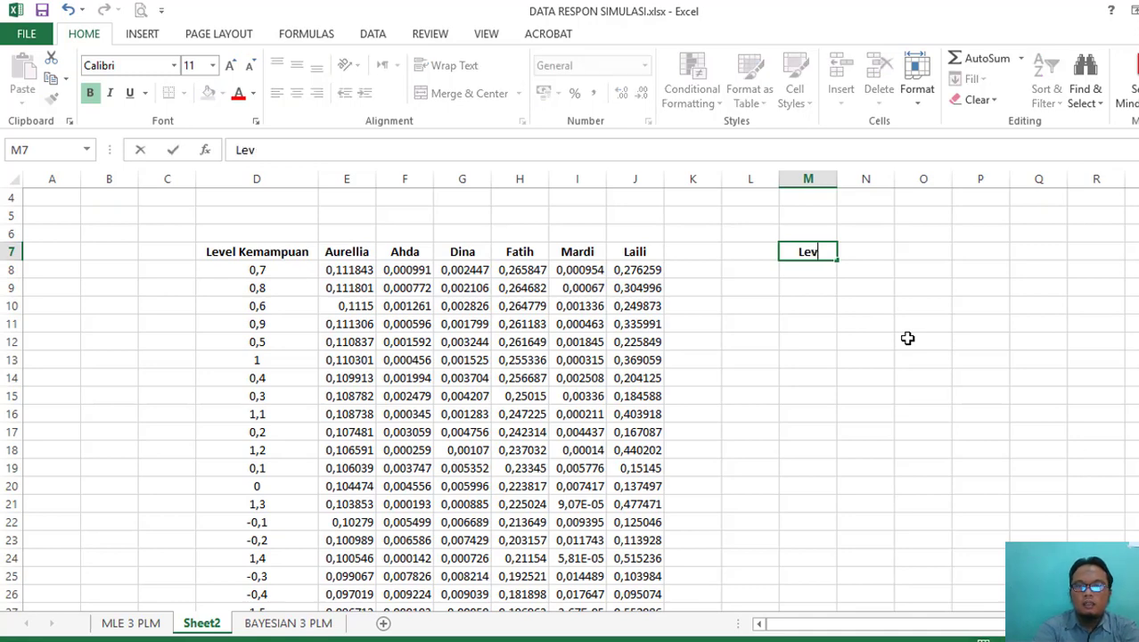
type("el Kemampuan")
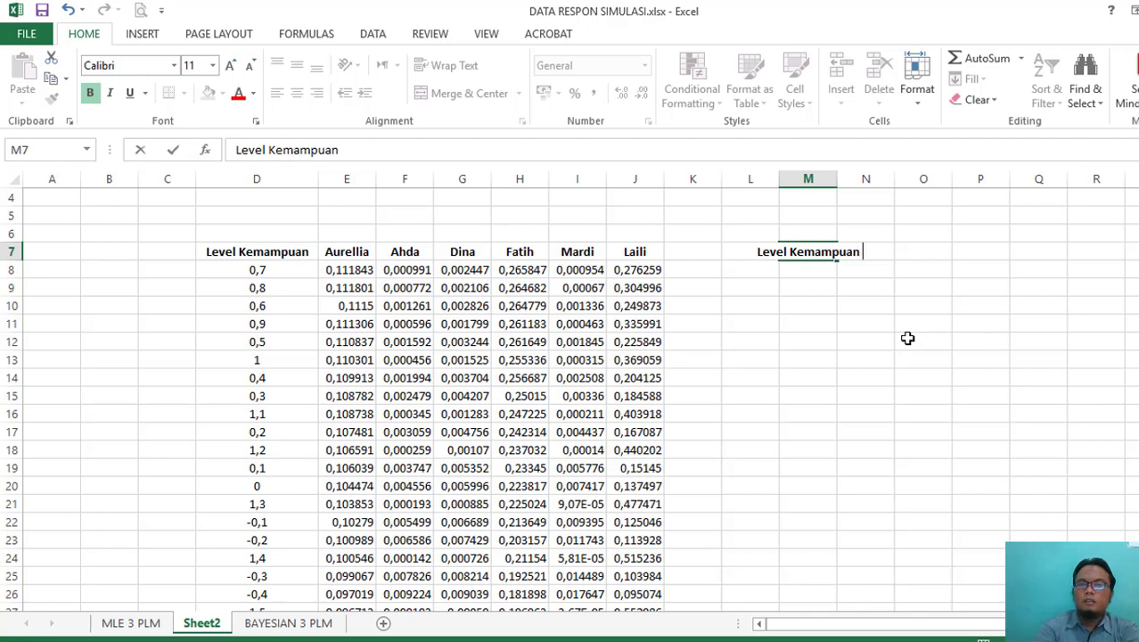
left_click(816, 178)
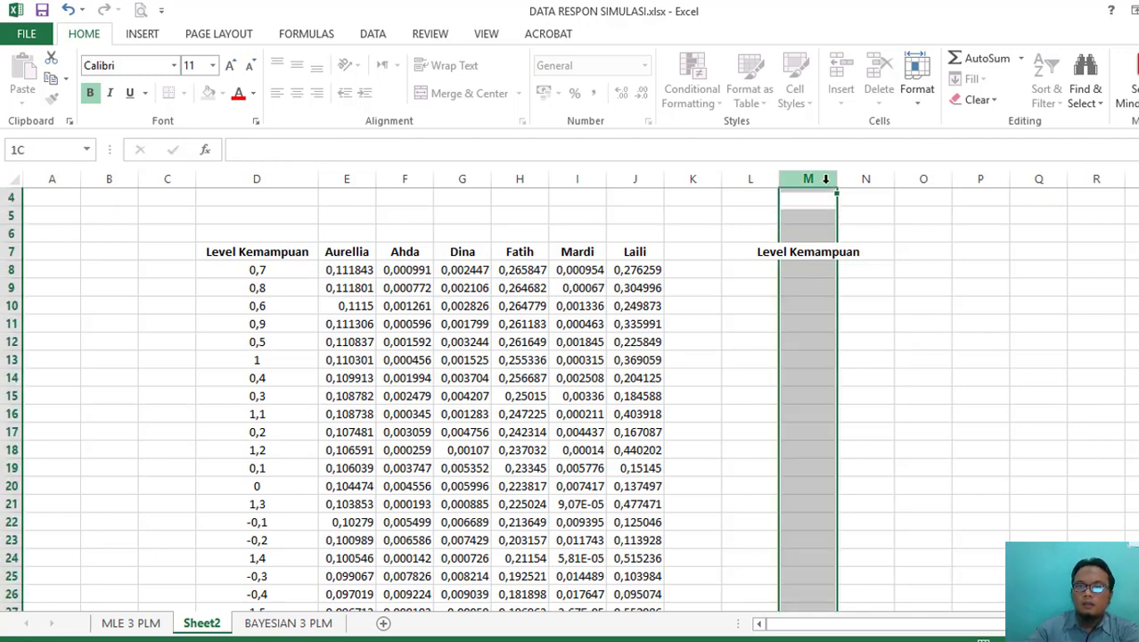
left_click_drag(839, 179, 897, 181)
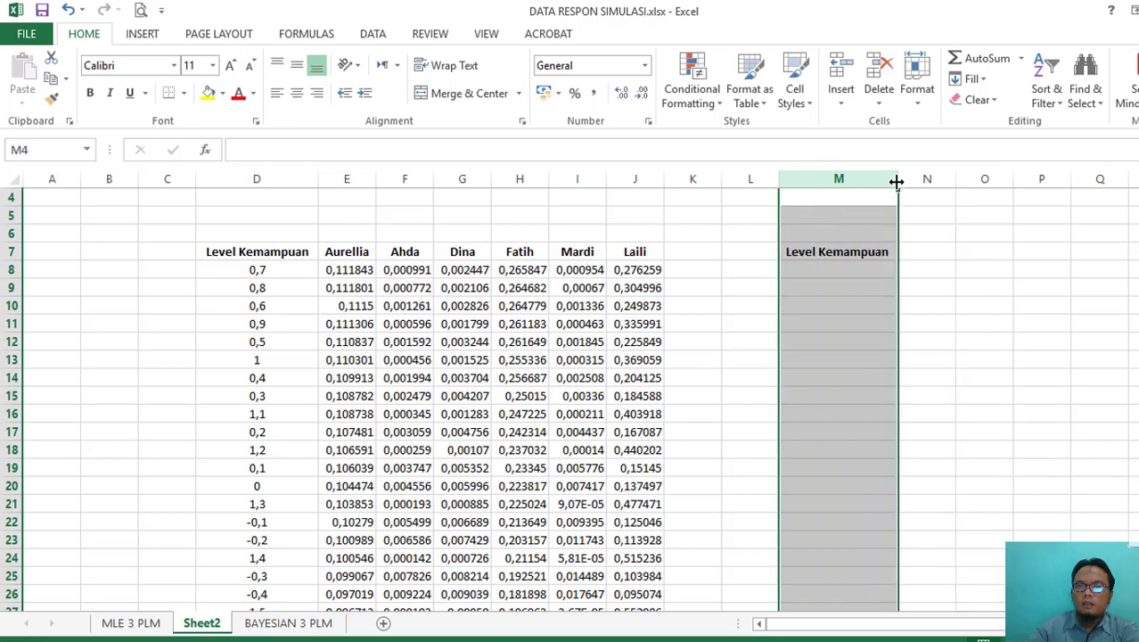
- Enter the column headings "Nama" in M8 and "\theta" in N8
left_click(883, 252)
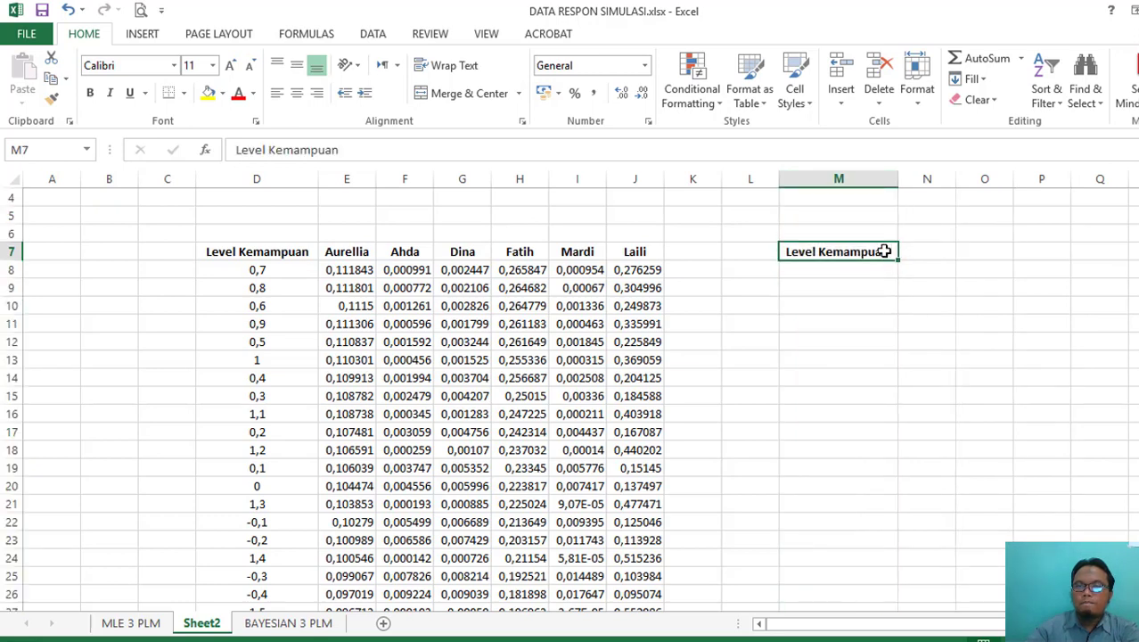
left_click_drag(883, 251, 931, 251)
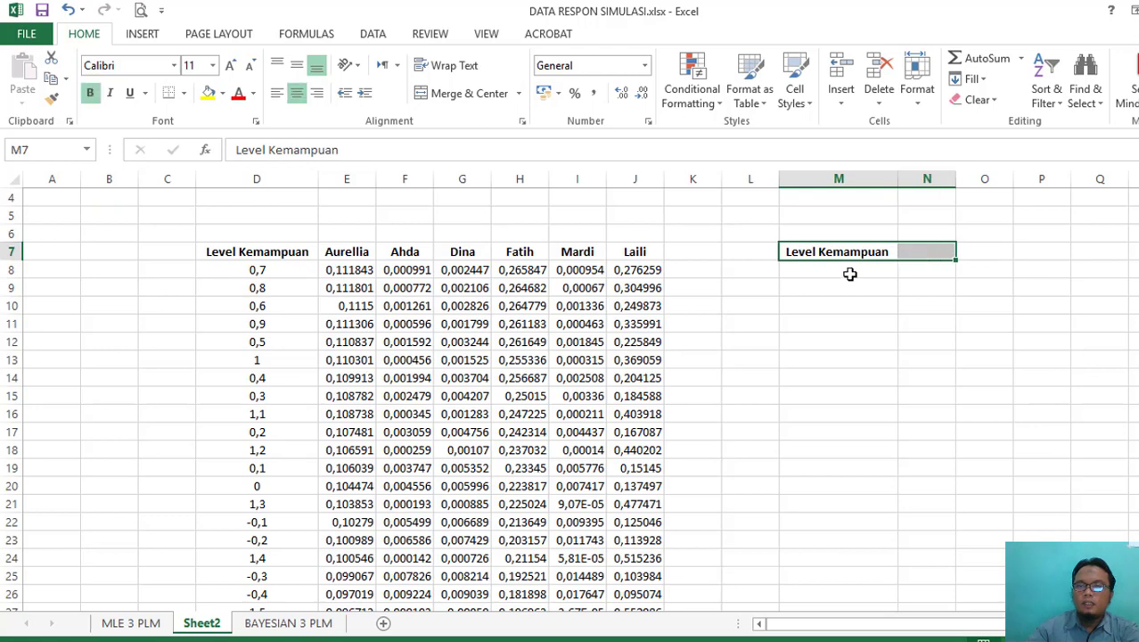
left_click(841, 272)
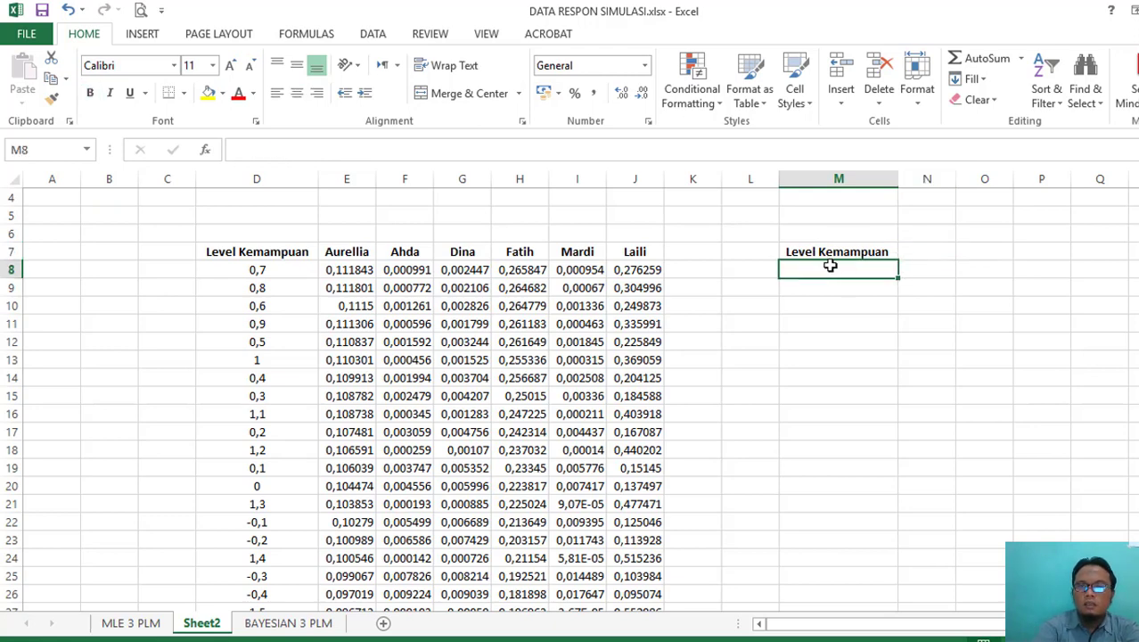
type("Nama")
key("Tab")
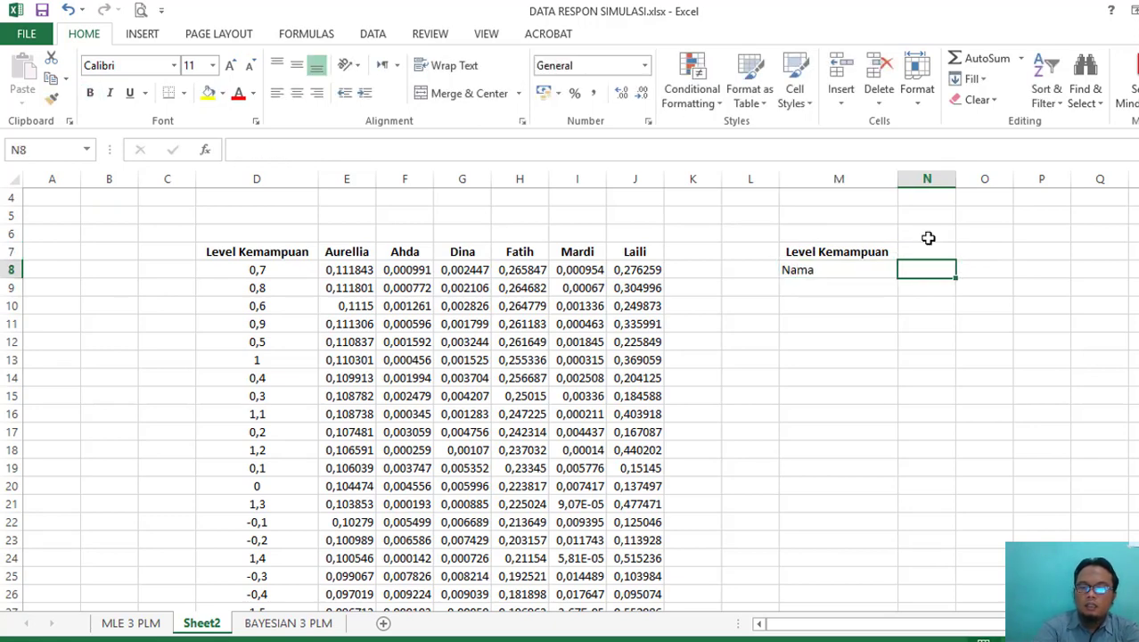
type("\\theta")
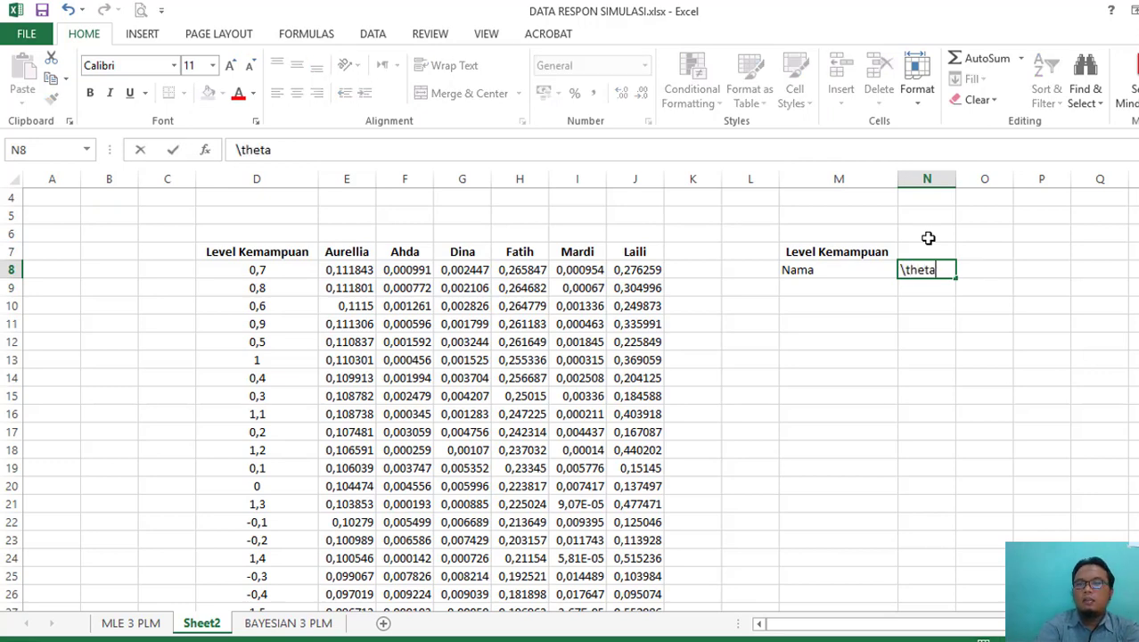
key("Return")
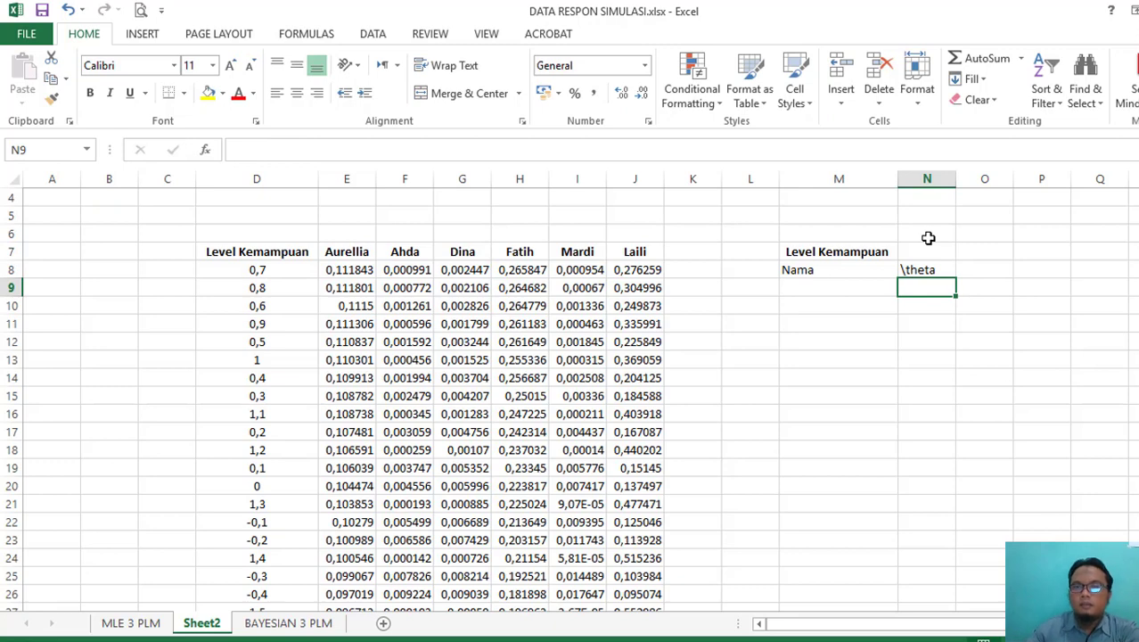
- Center the contents of columns M and N horizontally, and merge and center the title across M7:N7
left_click_drag(842, 179, 927, 179)
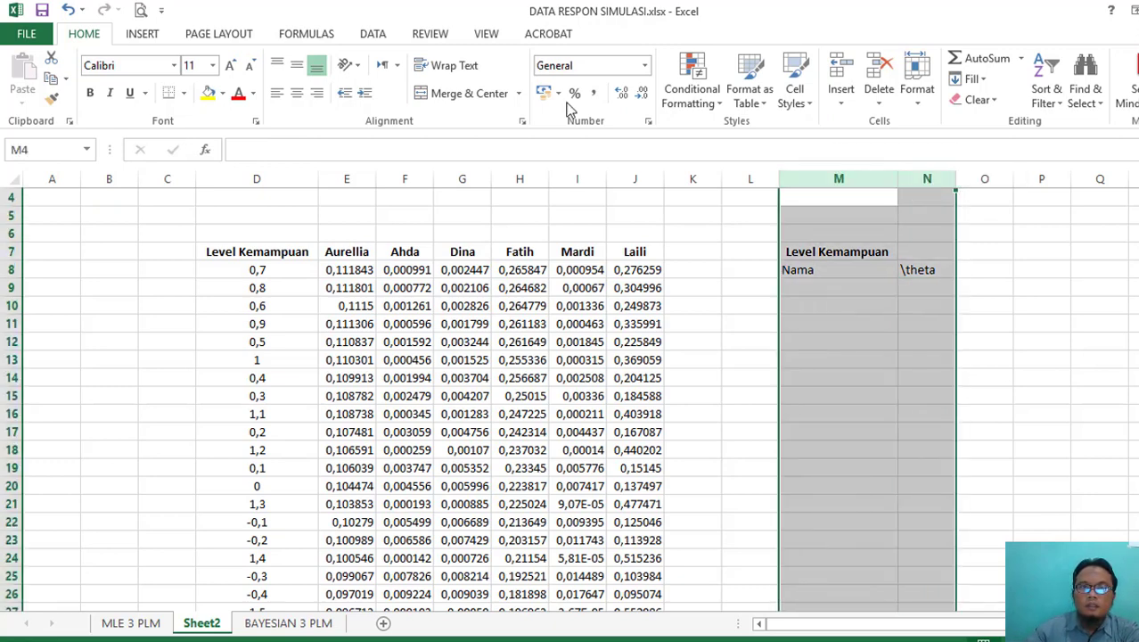
left_click(296, 92)
left_click(859, 320)
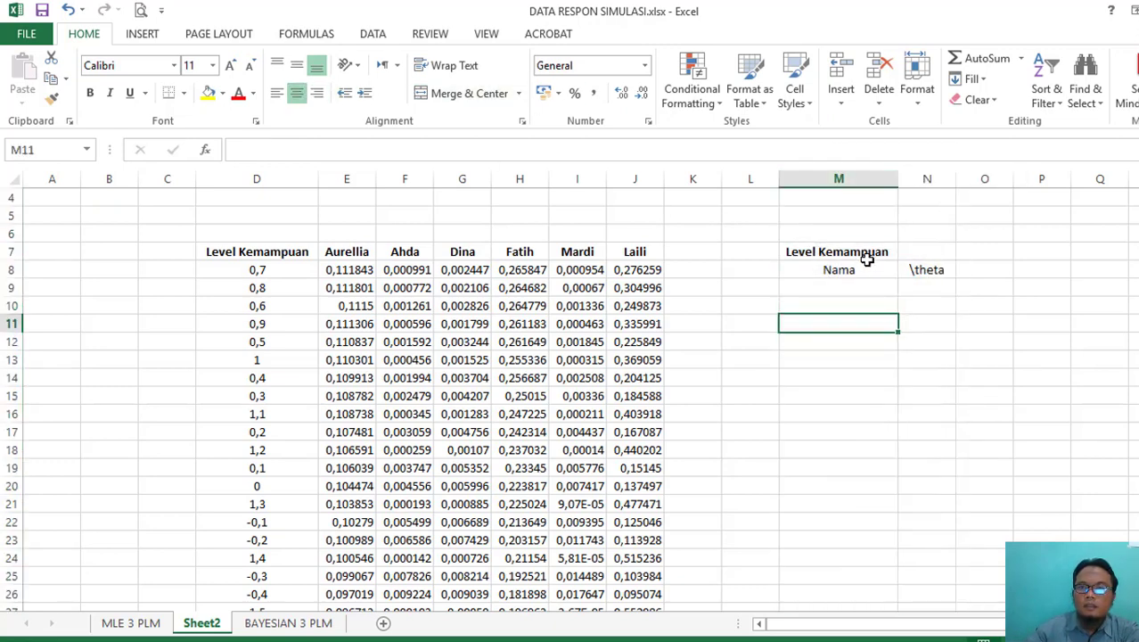
left_click(869, 254)
left_click_drag(869, 254, 905, 253)
left_click(463, 93)
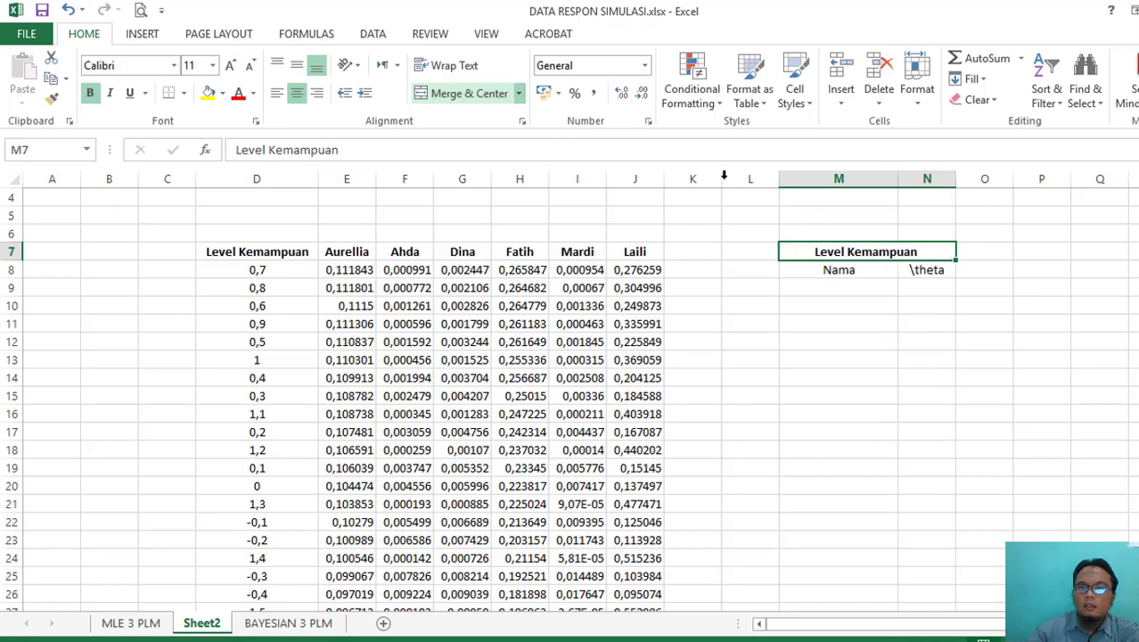
- Extend the merged title to "Level Kemampuan Peserta Didik" and widen columns M and N equally to fit it
double_click(935, 250)
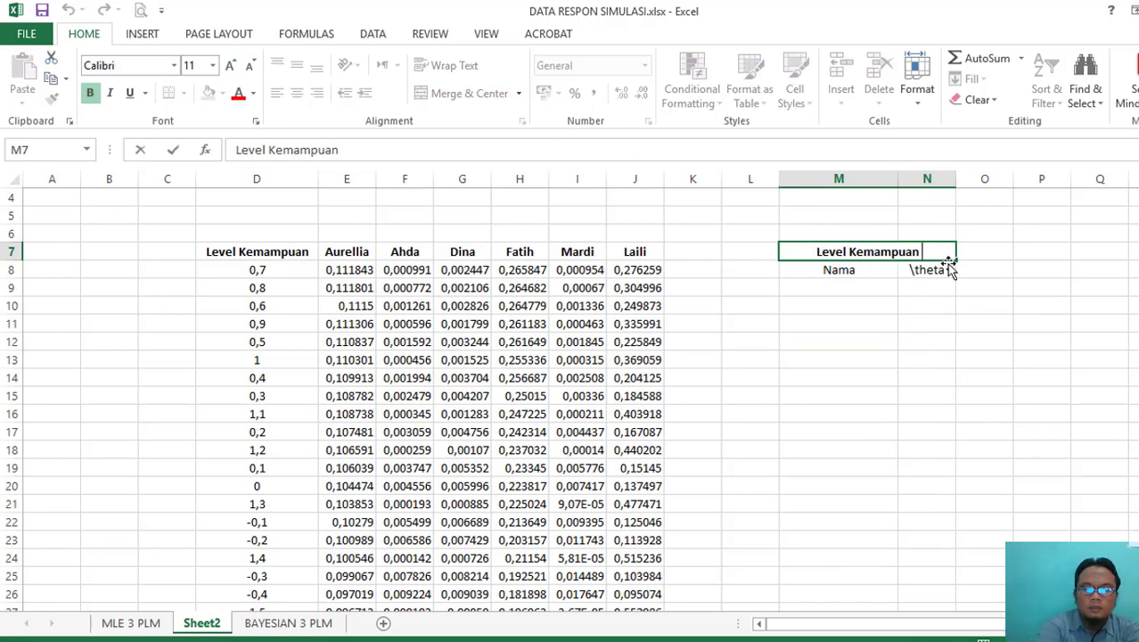
type("Peser")
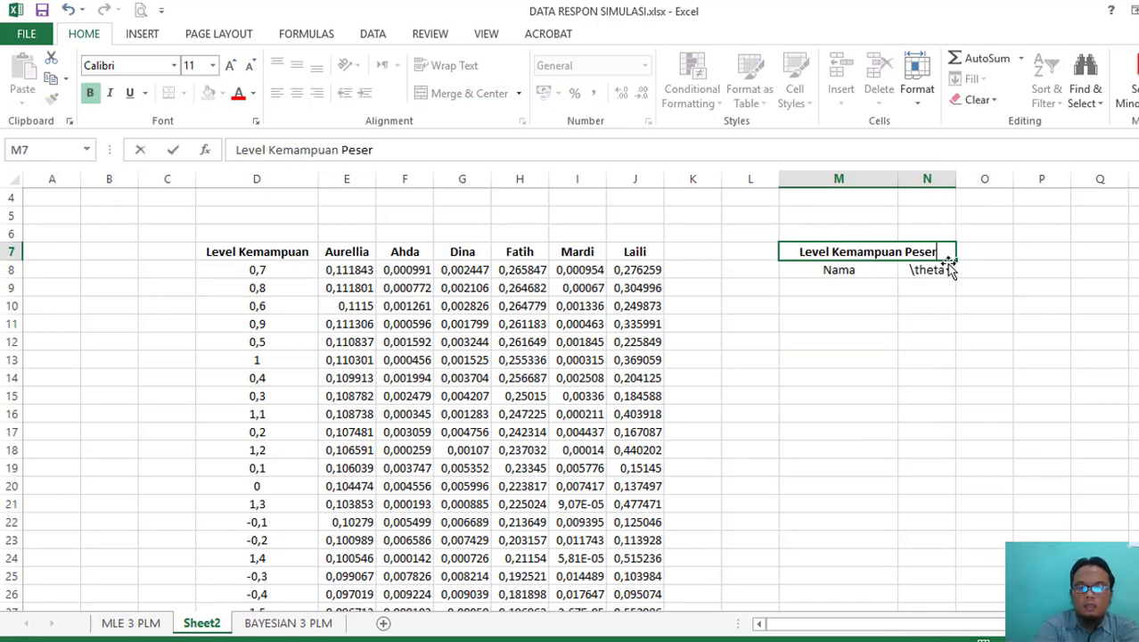
type("ta Didik")
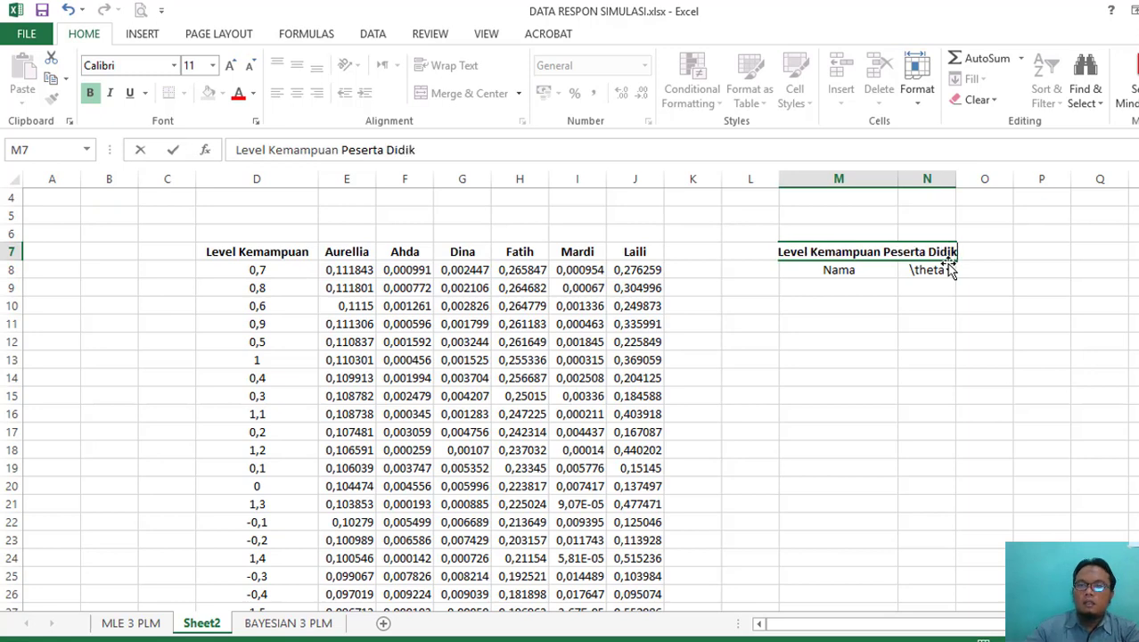
left_click(916, 398)
left_click_drag(843, 179, 1011, 179)
left_click(936, 323)
- Make the headings in M8:N8 bold and fill the title and heading cells M7:N8 with yellow
left_click_drag(842, 269, 958, 271)
key("ctrl+b")
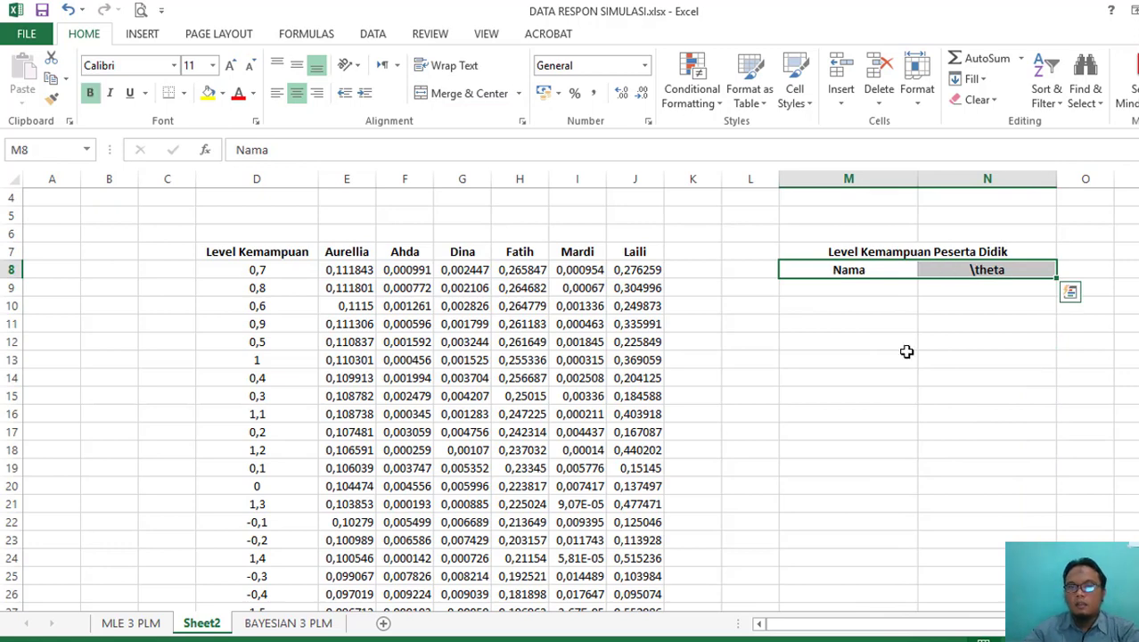
left_click_drag(906, 357, 900, 342)
left_click_drag(856, 247, 860, 265)
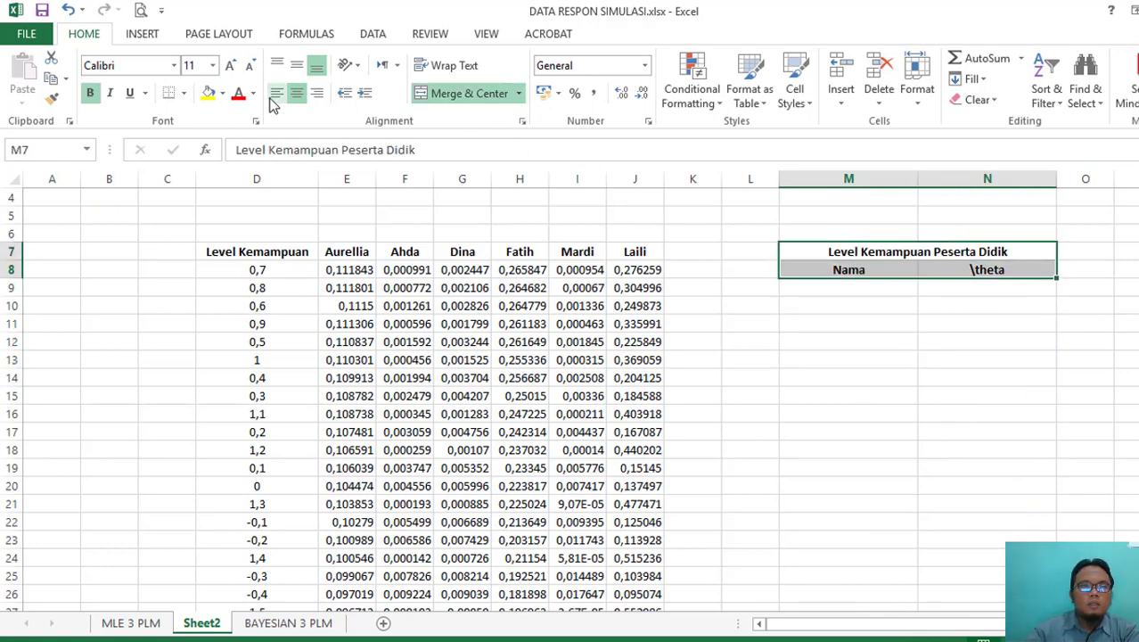
left_click(208, 93)
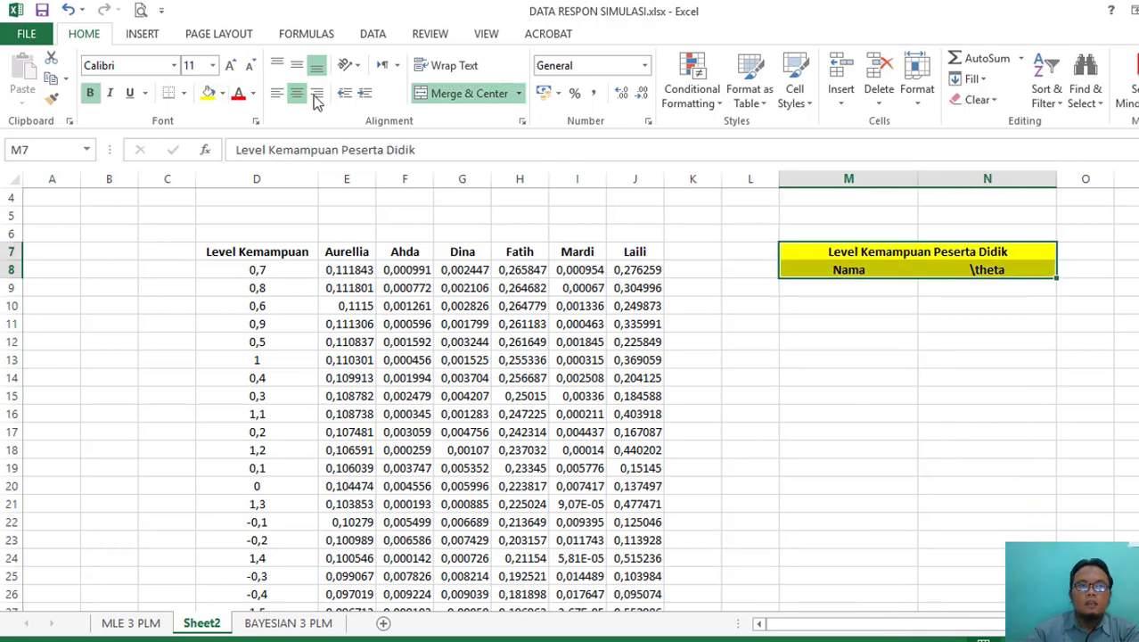
- Apply all borders to the summary table, from its title and heading rows down through M7:N14
left_click(184, 92)
left_click(185, 250)
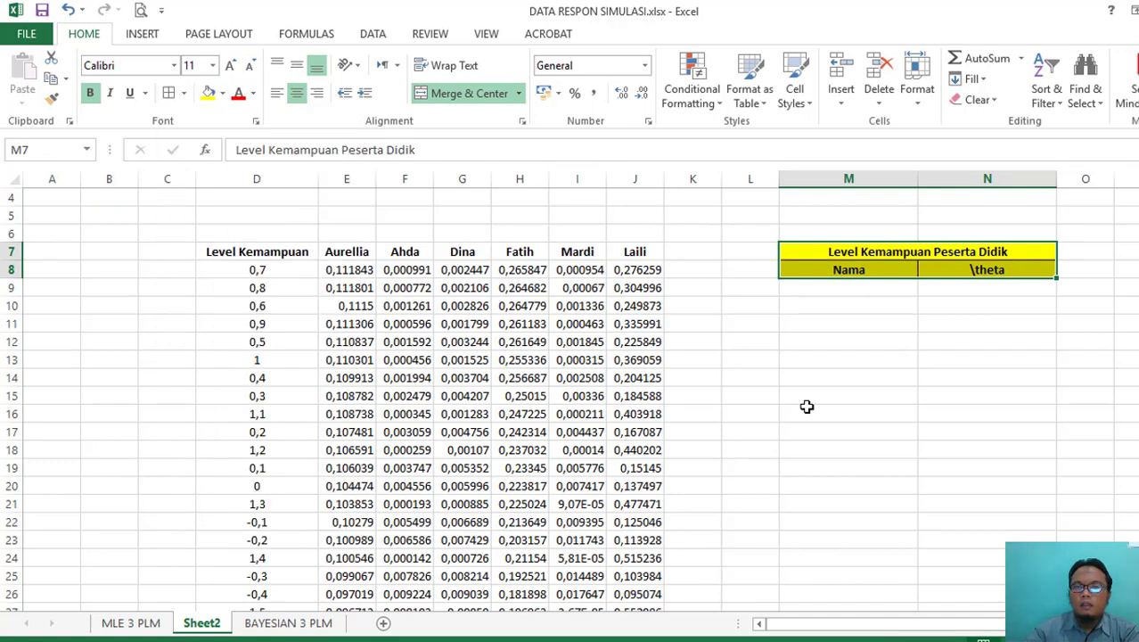
left_click(803, 406)
left_click_drag(831, 255, 853, 382)
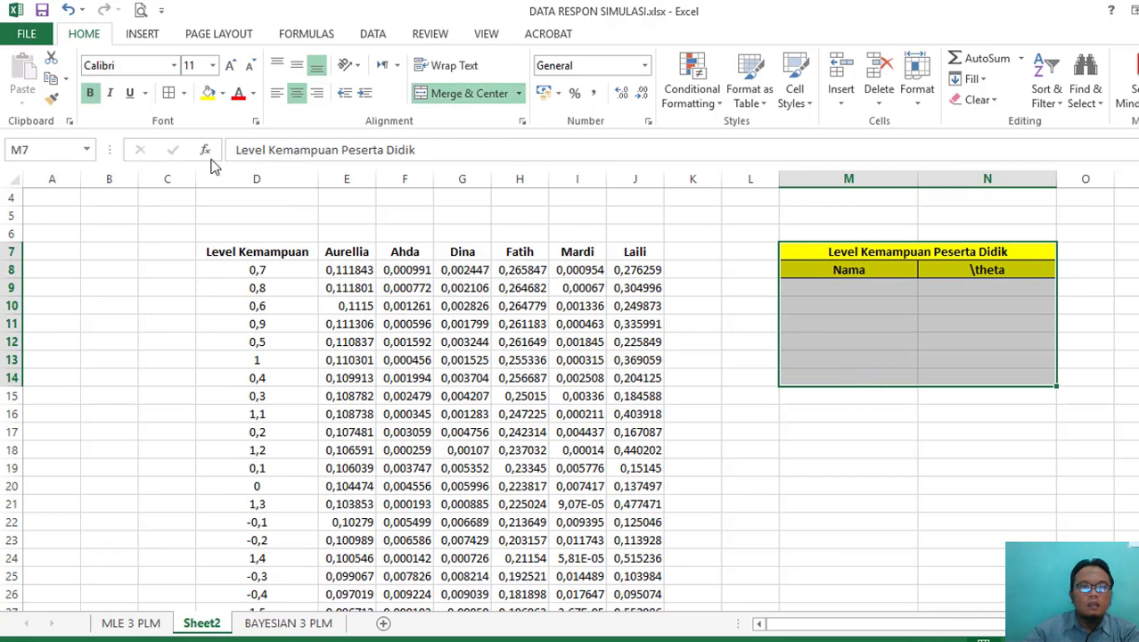
left_click(168, 93)
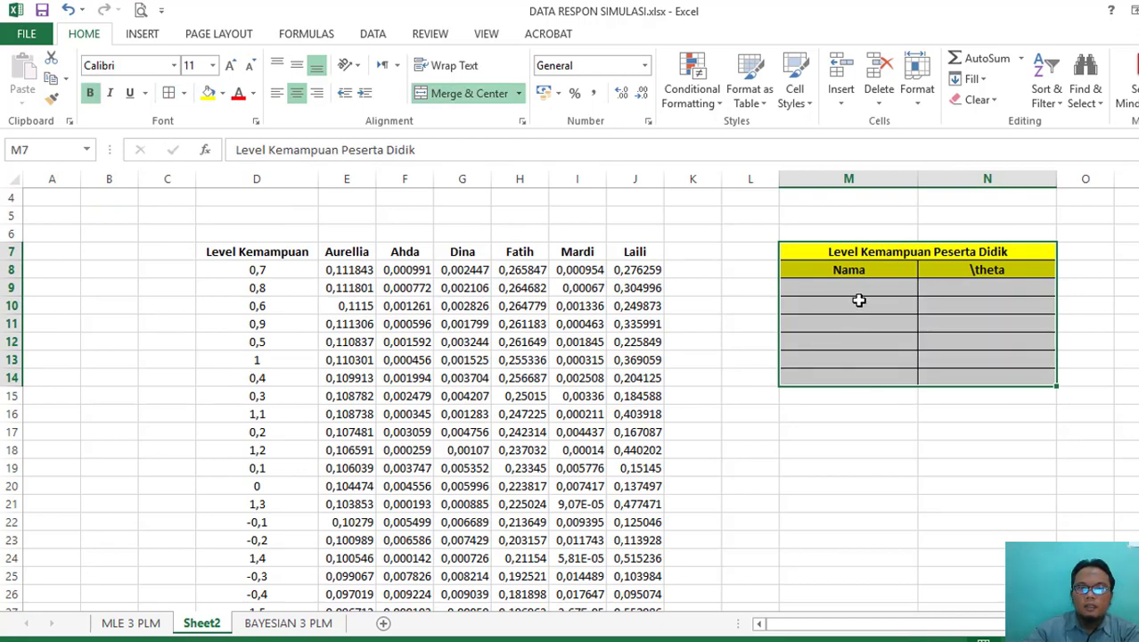
- Copy the first respondent's name from E7 into M9 of the summary table and remove its bold formatting
left_click(360, 252)
key("ctrl+c")
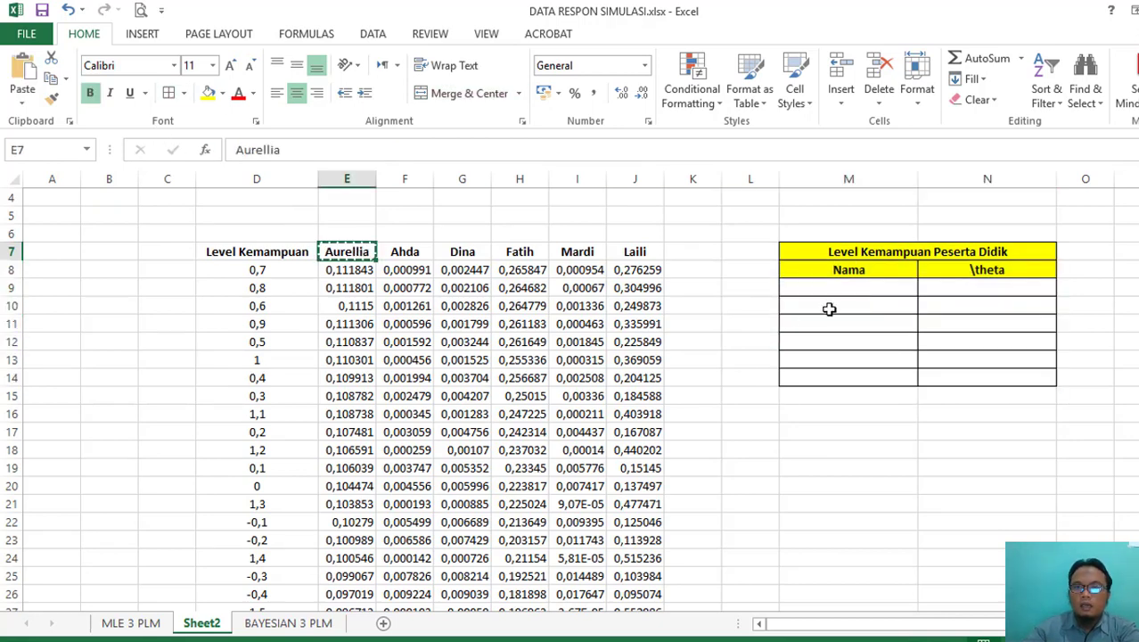
left_click(841, 287)
key("ctrl+v")
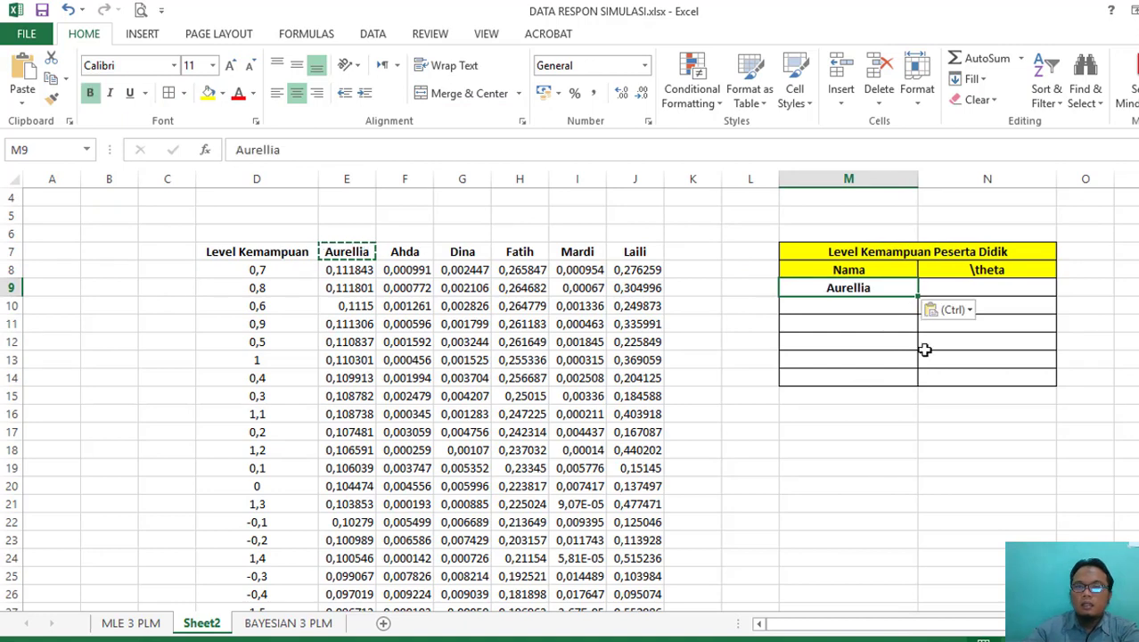
left_click(88, 94)
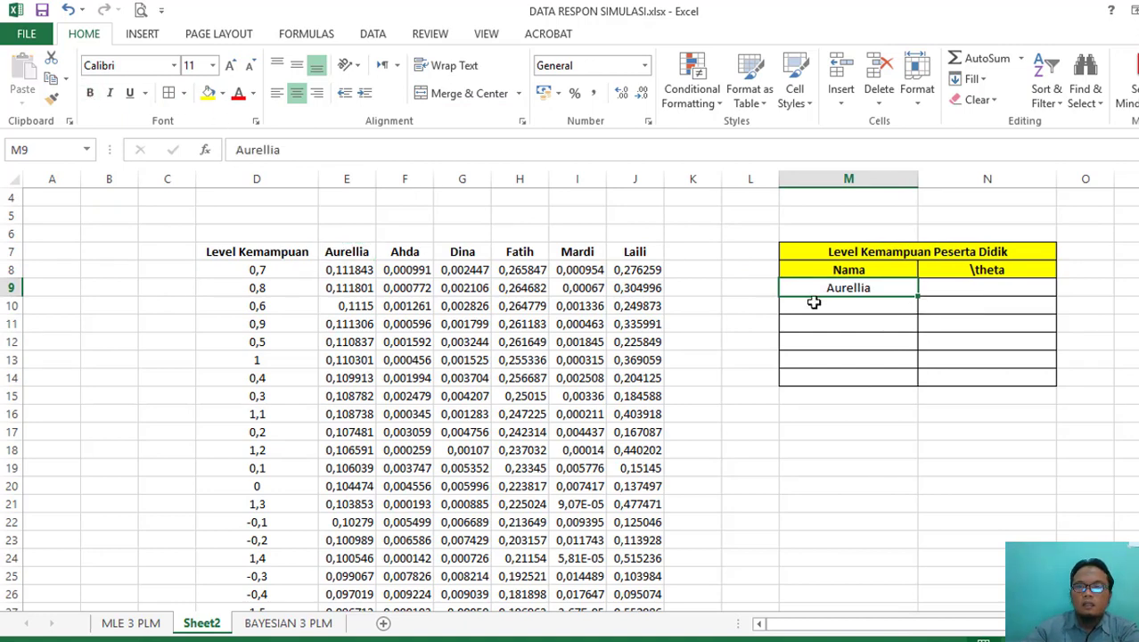
- Enter 0,7 as the first respondent's theta in N9
left_click(985, 285)
type("0")
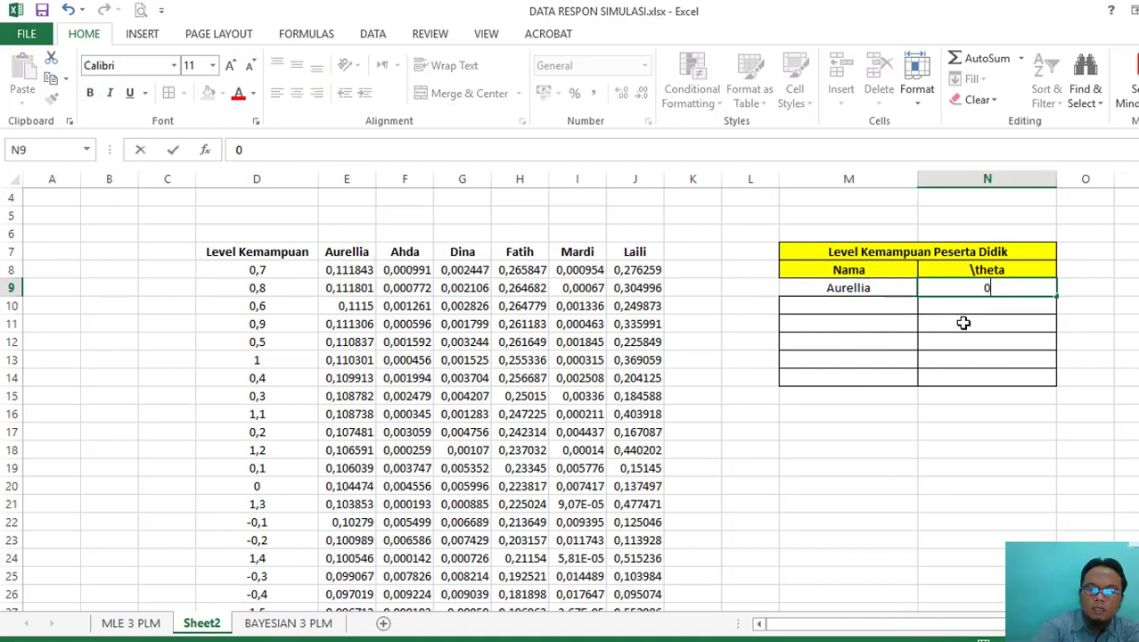
type(",7")
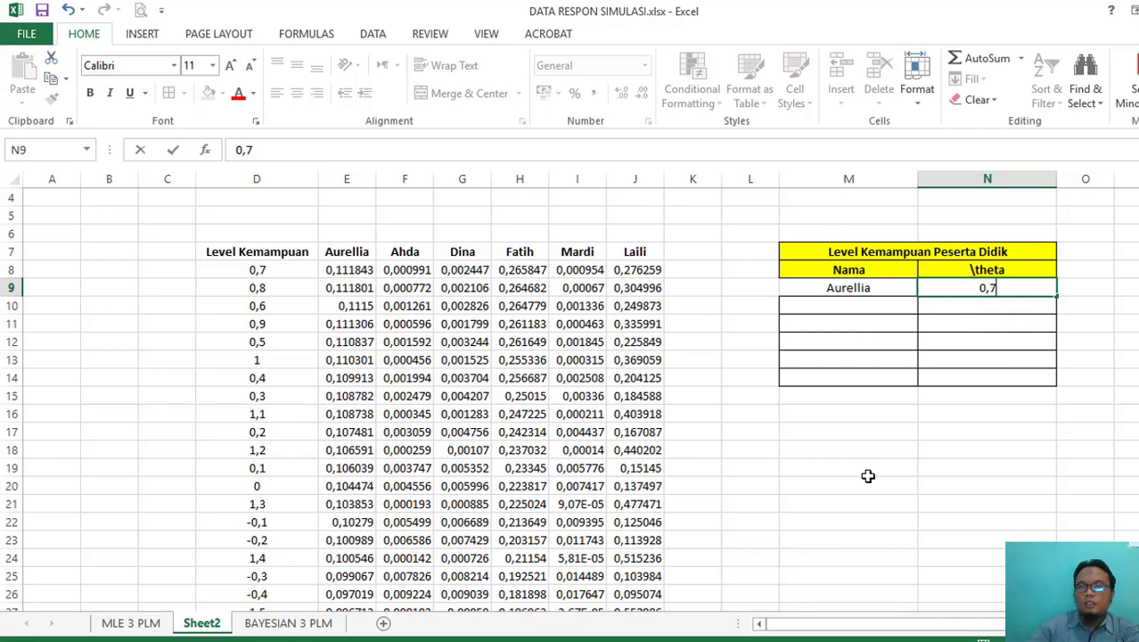
left_click(872, 476)
- Sort the likelihood table D7:J88 by the second respondent's values in column F, from largest to smallest
left_click_drag(258, 251, 624, 575)
right_click(490, 343)
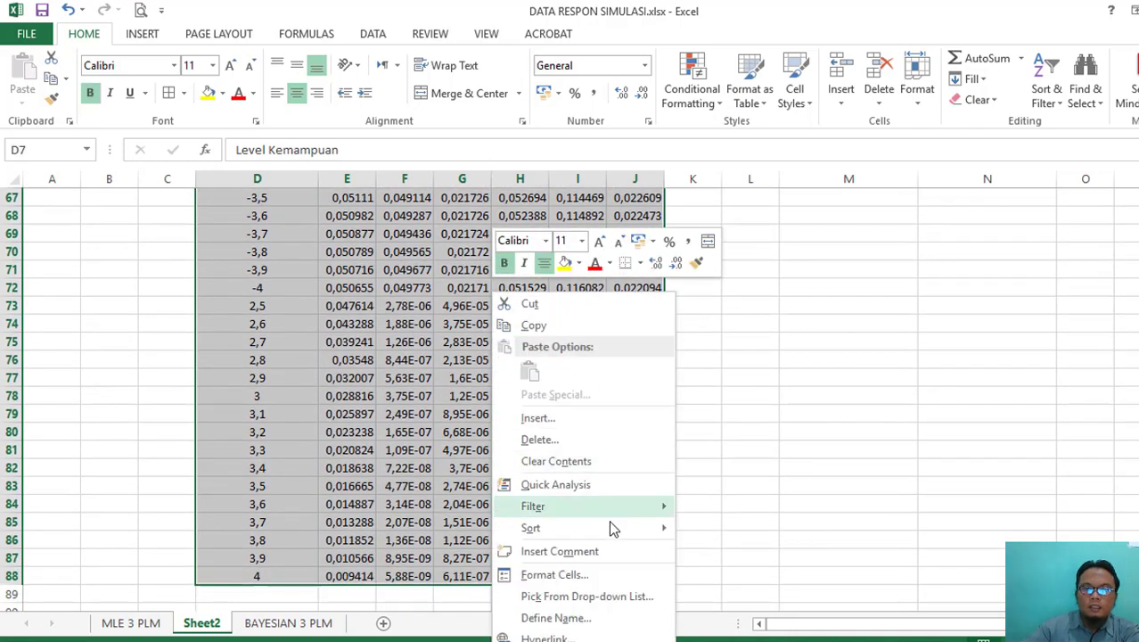
mouse_move(610, 527)
left_click(747, 637)
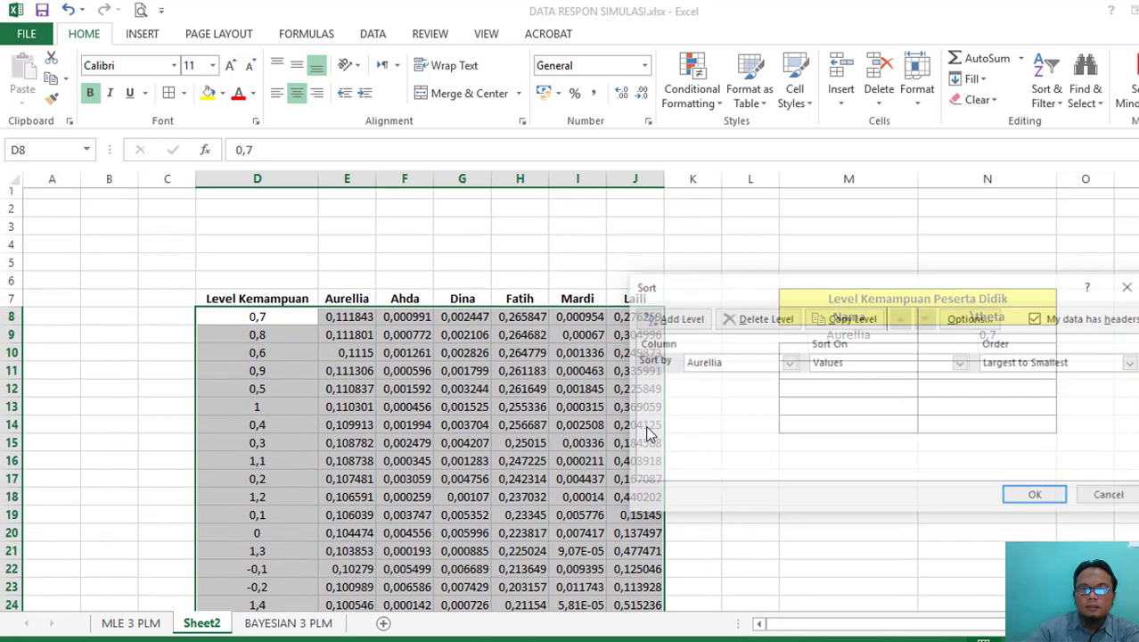
left_click(748, 363)
left_click(725, 403)
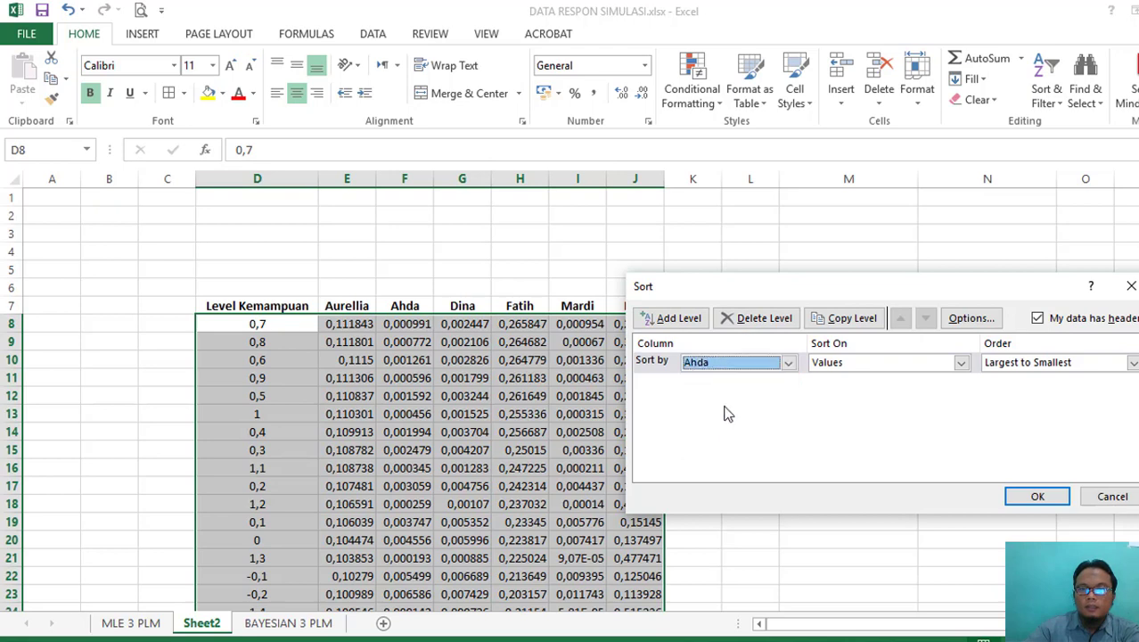
left_click(1036, 497)
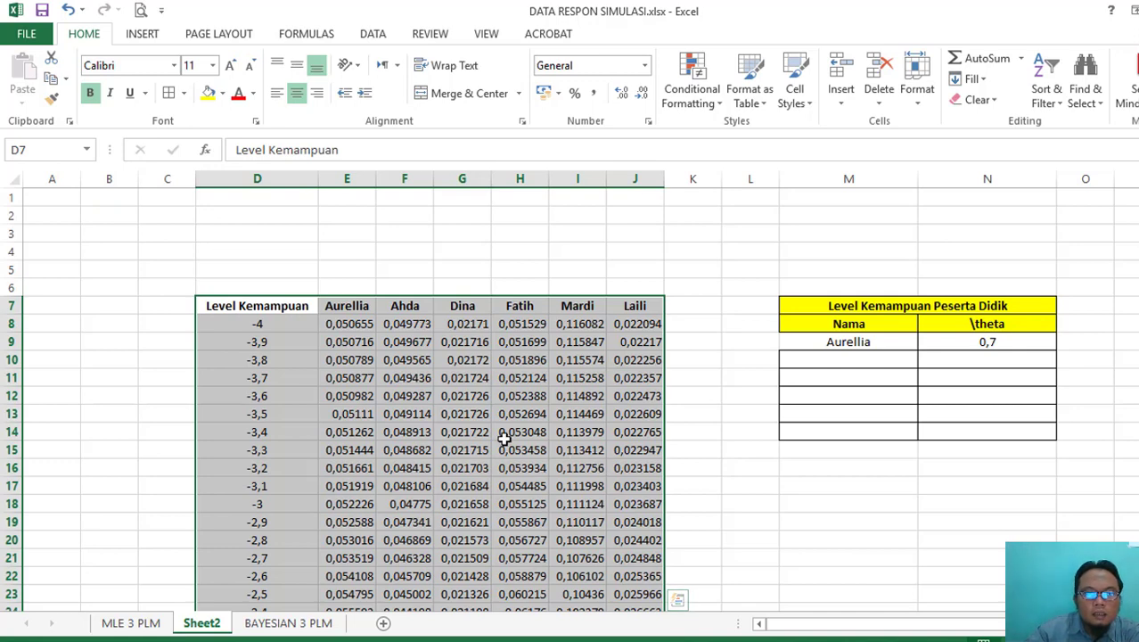
- Enter the second respondent's name in M10 and the theta value -4 in N10
scroll(504, 441, "down", 1)
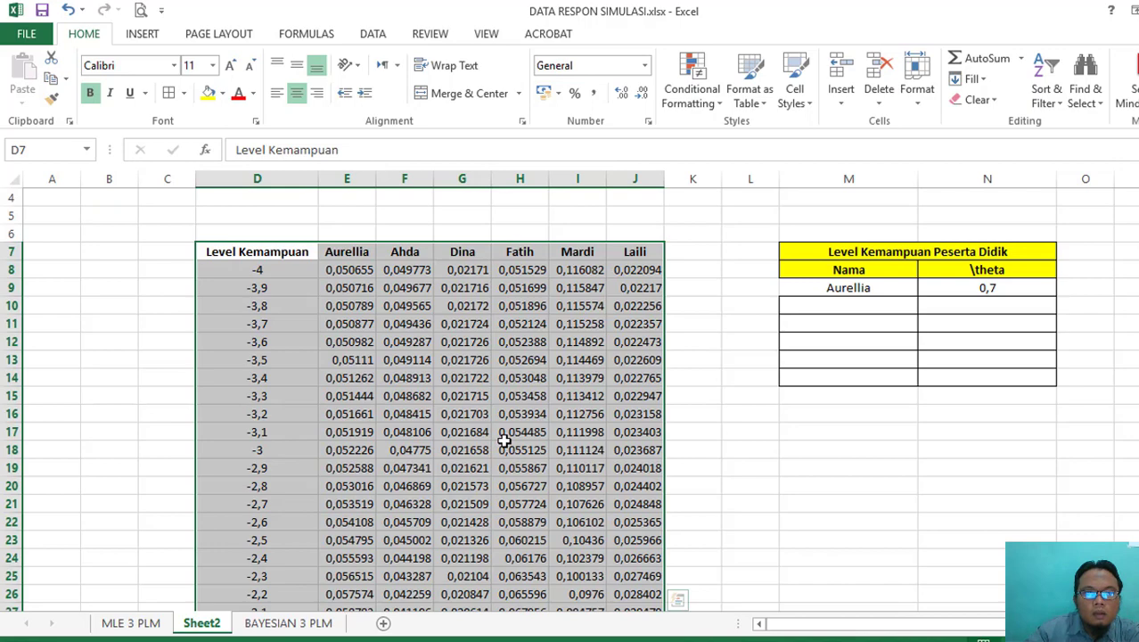
scroll(503, 441, "down", 7)
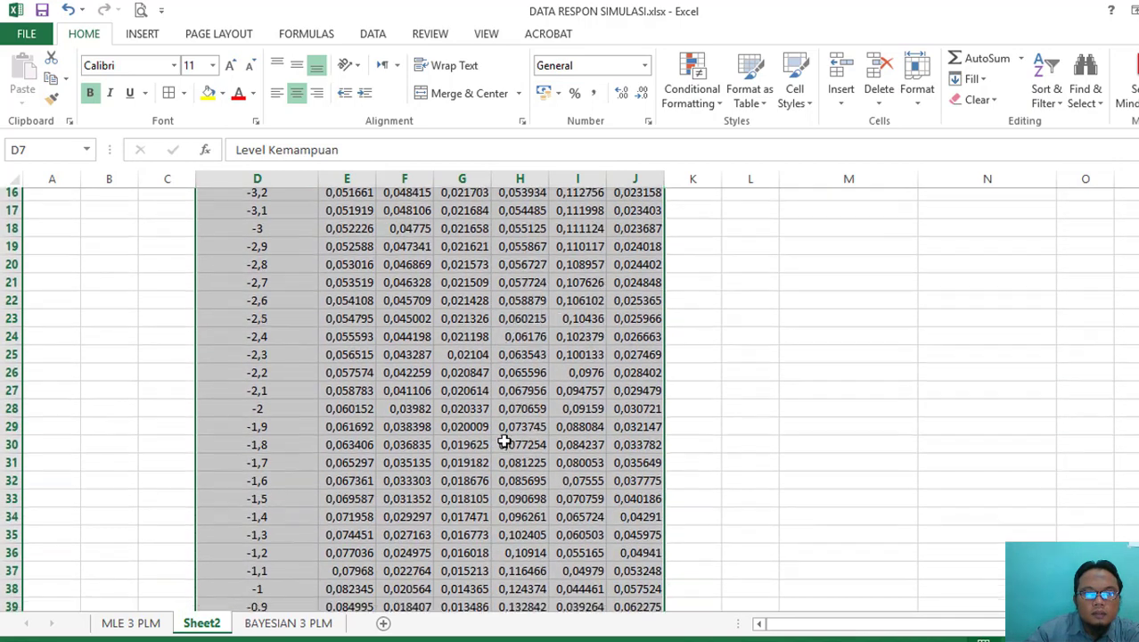
scroll(504, 440, "down", 8)
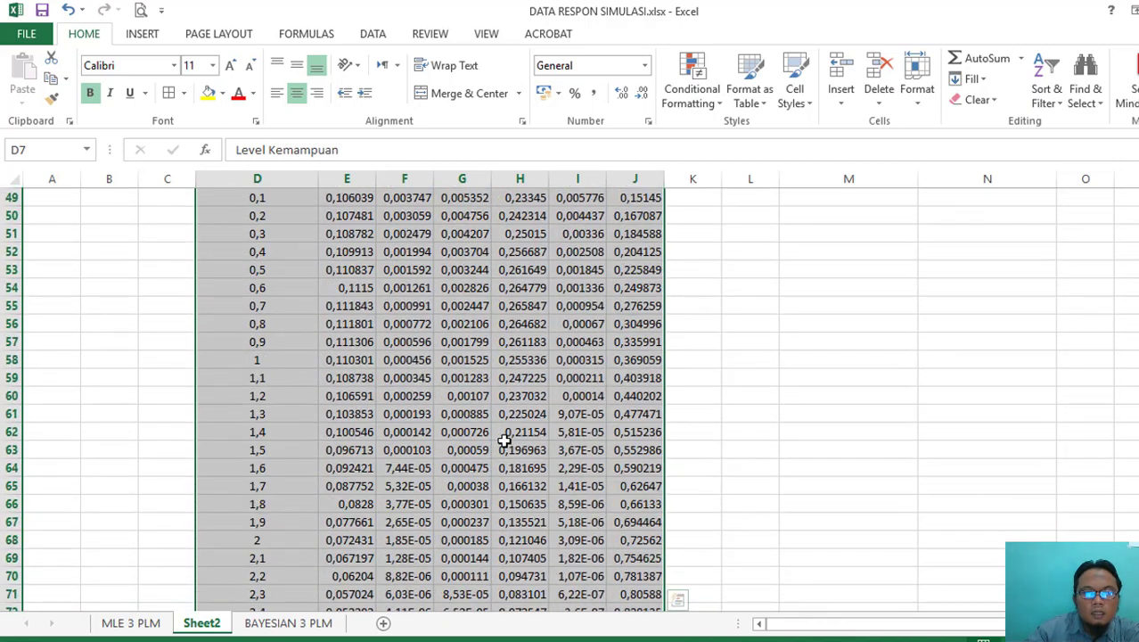
scroll(503, 440, "down", 7)
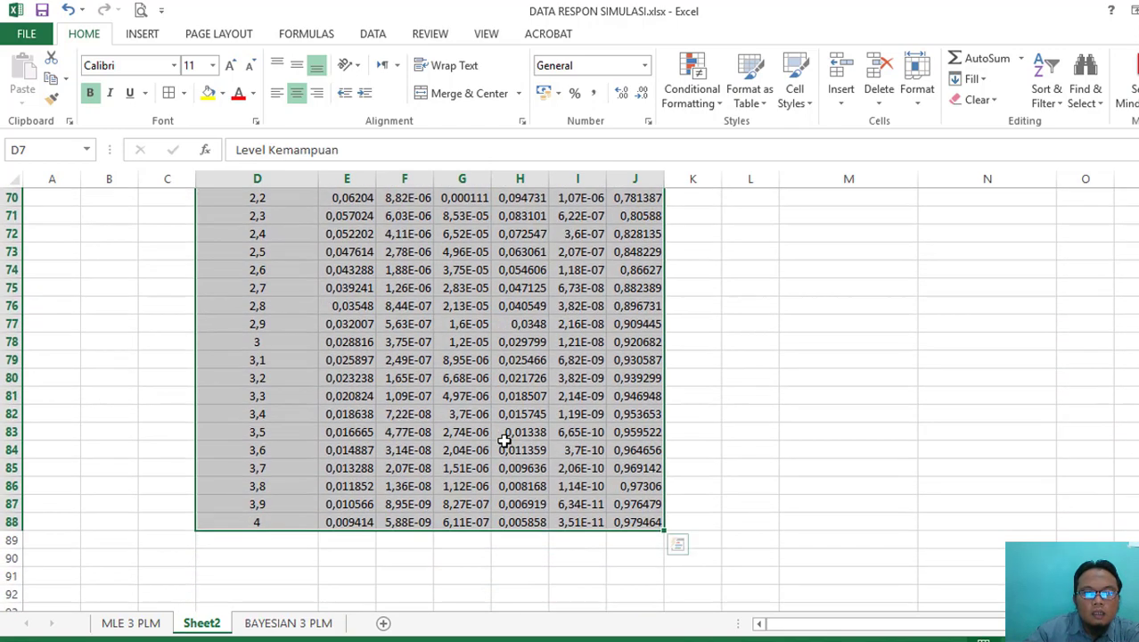
scroll(504, 440, "up", 17)
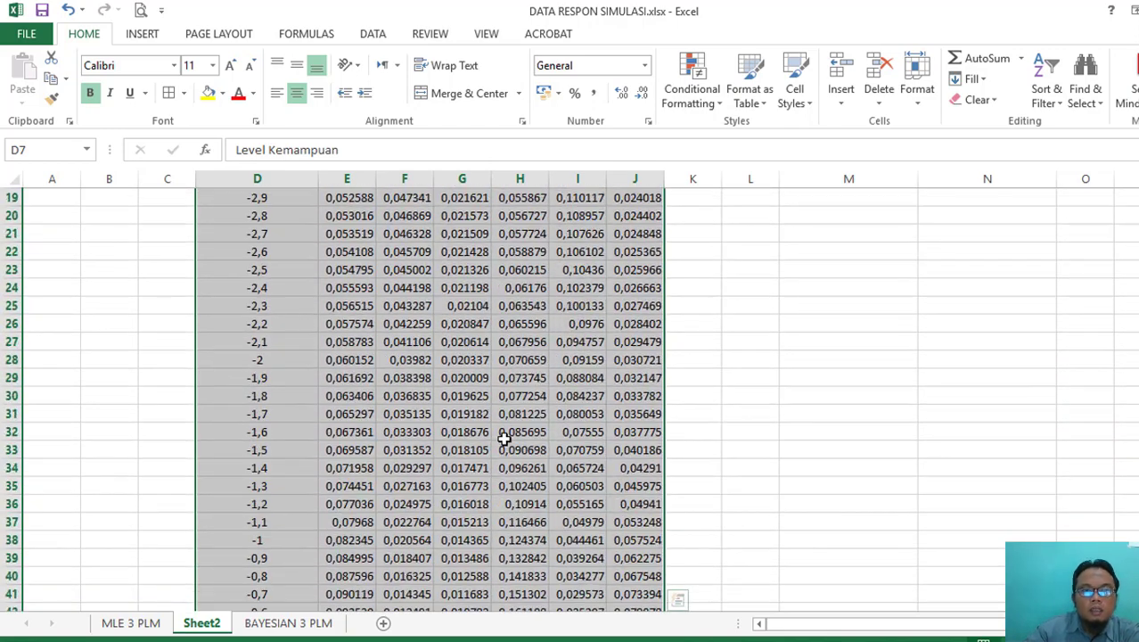
scroll(504, 440, "up", 6)
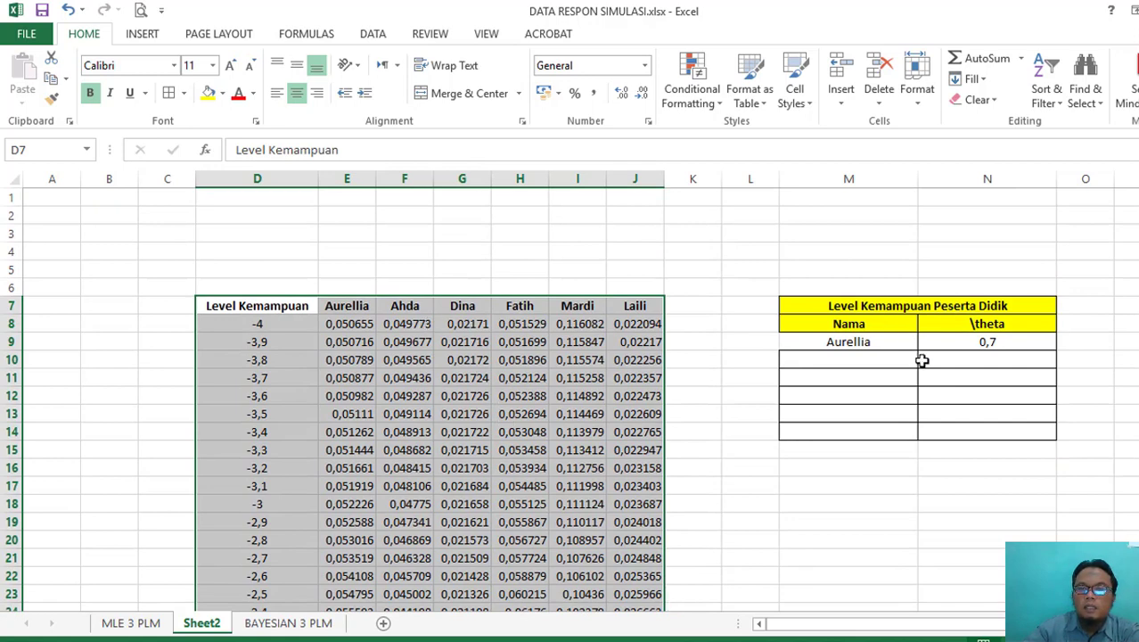
left_click_drag(851, 341, 981, 415)
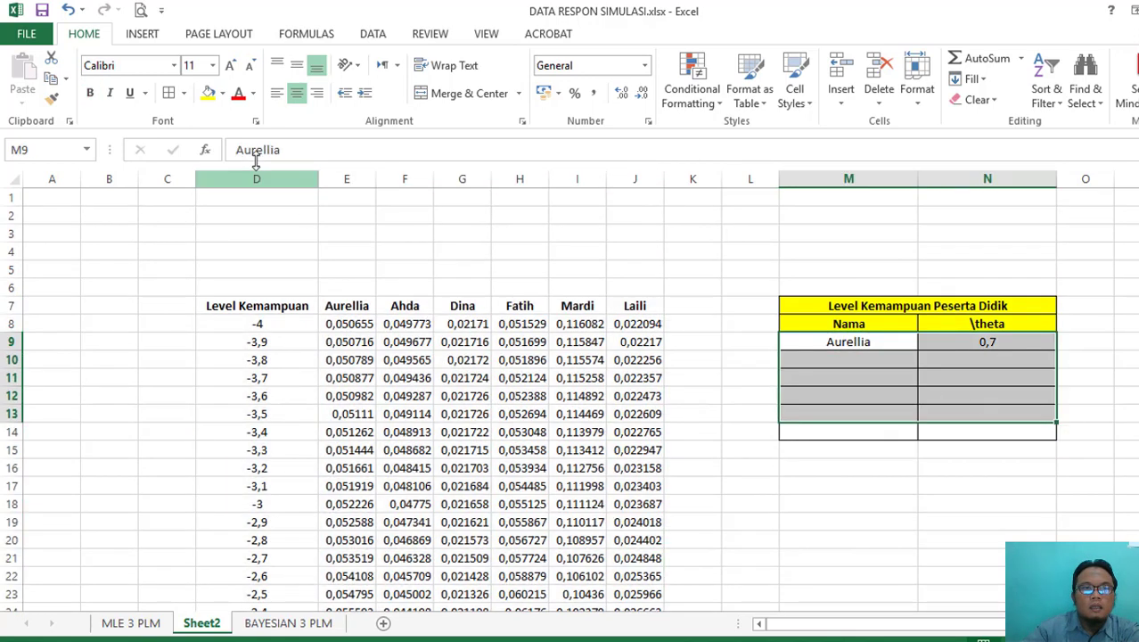
left_click(847, 361)
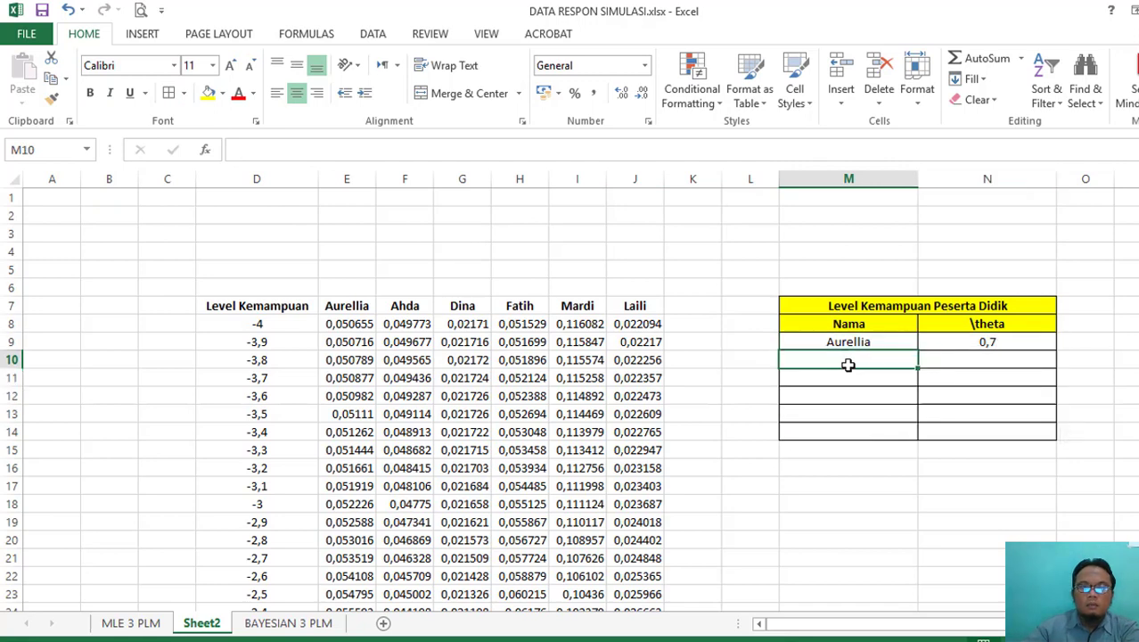
type("Ahda")
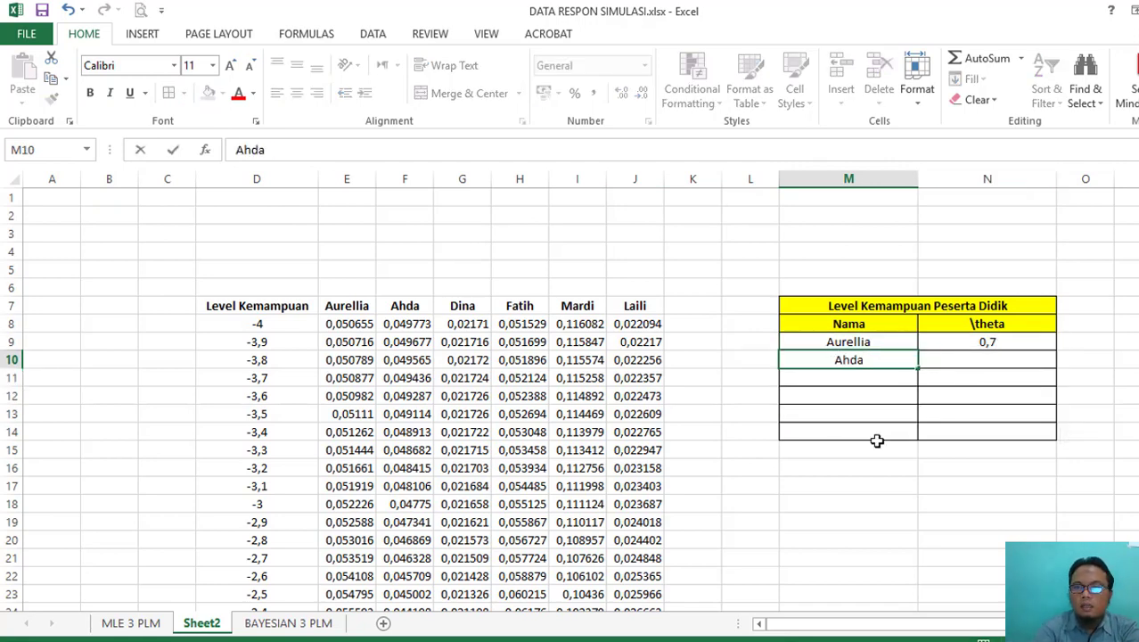
key("Tab")
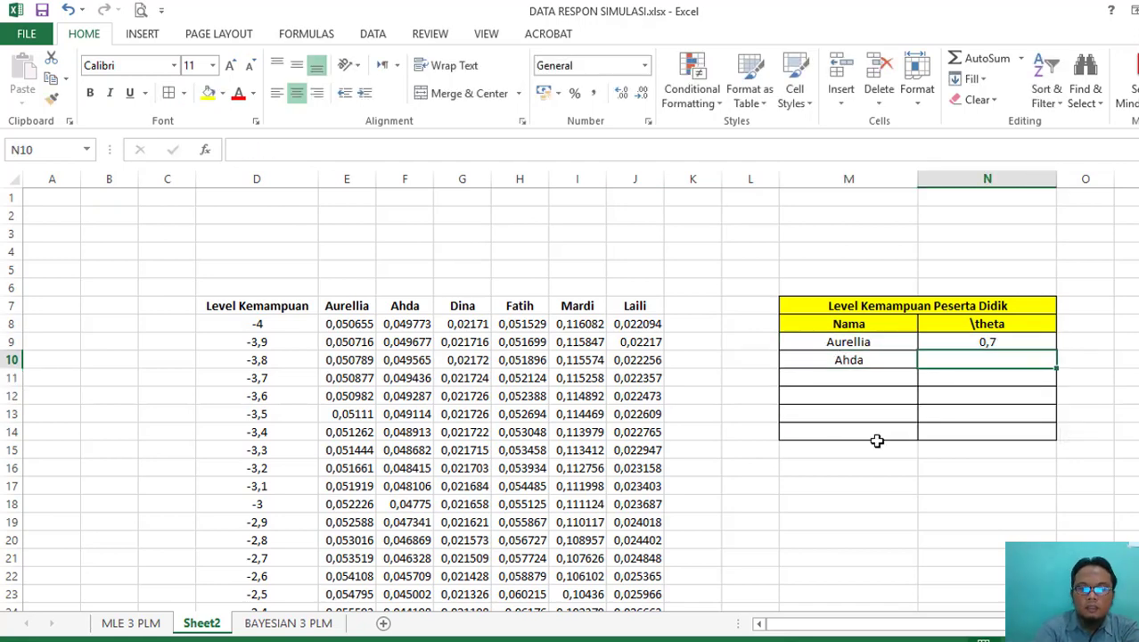
type("-4")
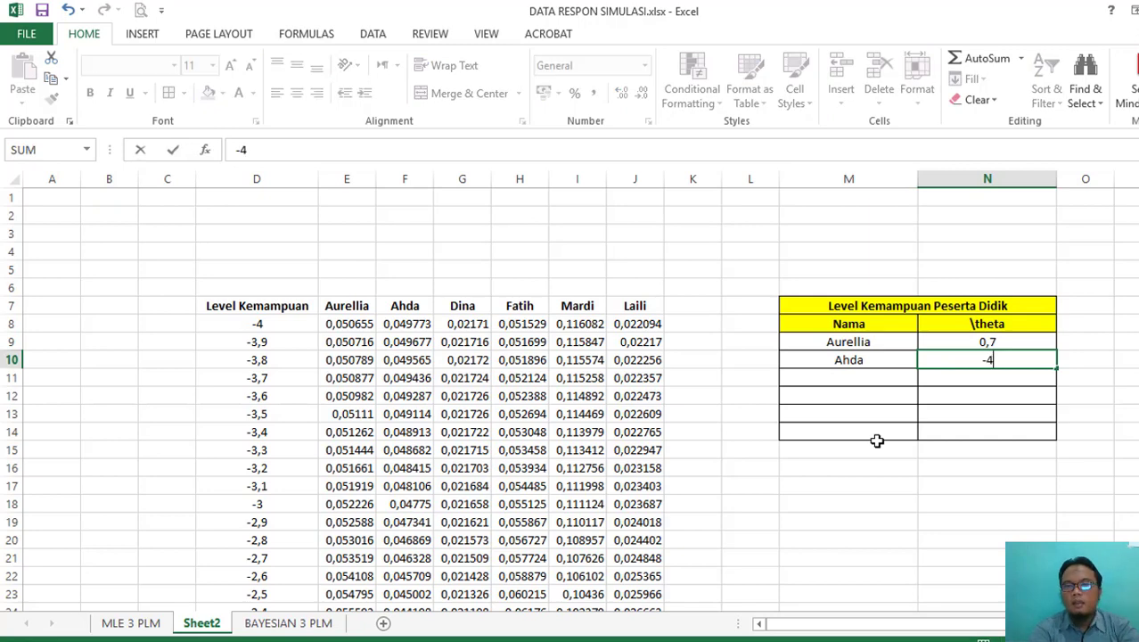
key("Return")
key("Left")
key("Left")
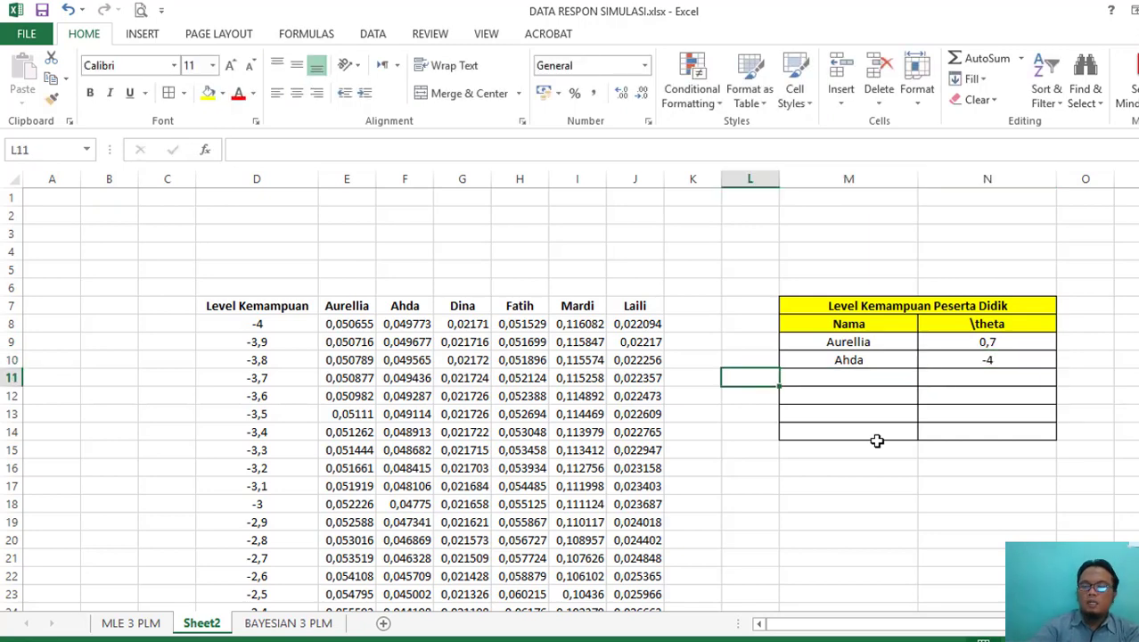
key("Right")
- Sort the likelihood data D8:J88 by the third respondent's values in column G, from largest to smallest
left_click_drag(255, 318, 662, 578)
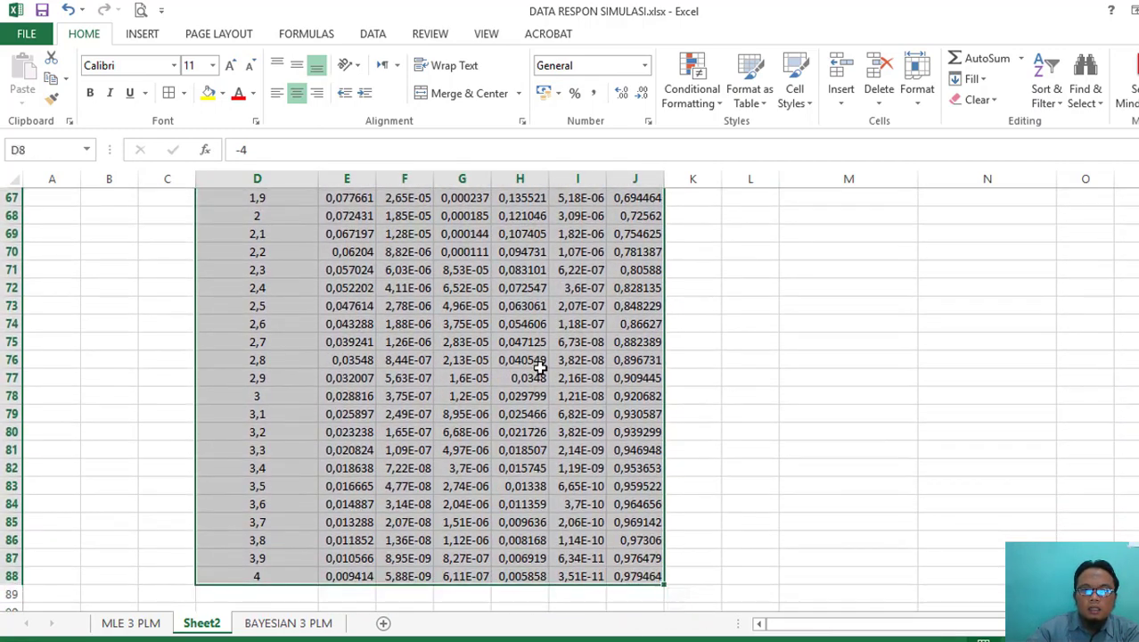
right_click(540, 367)
mouse_move(678, 240)
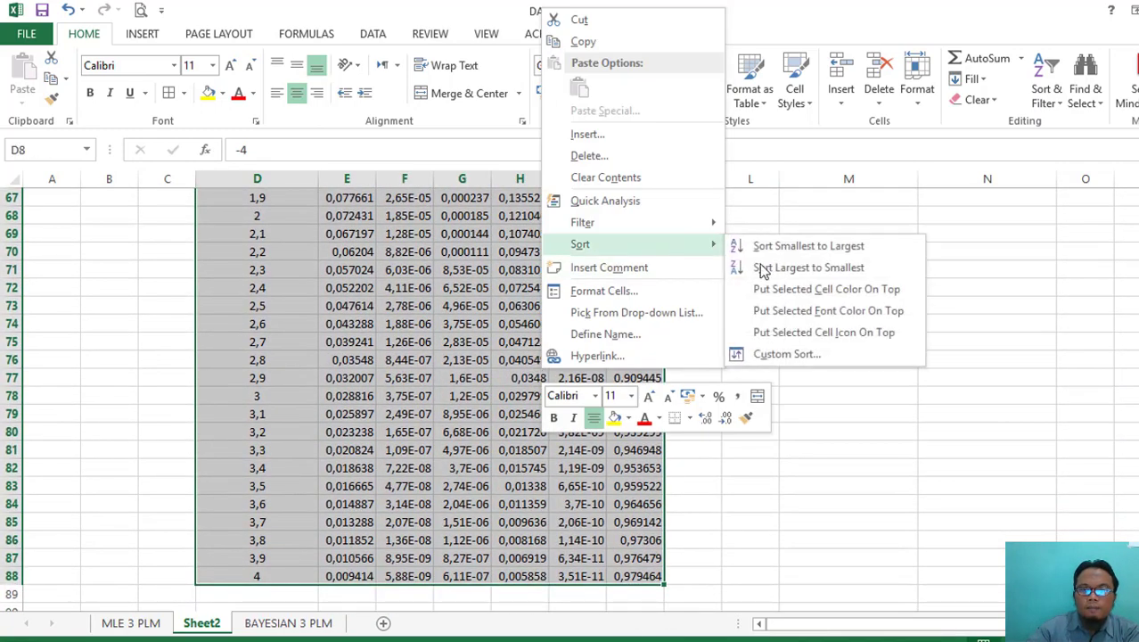
left_click(791, 354)
left_click(733, 362)
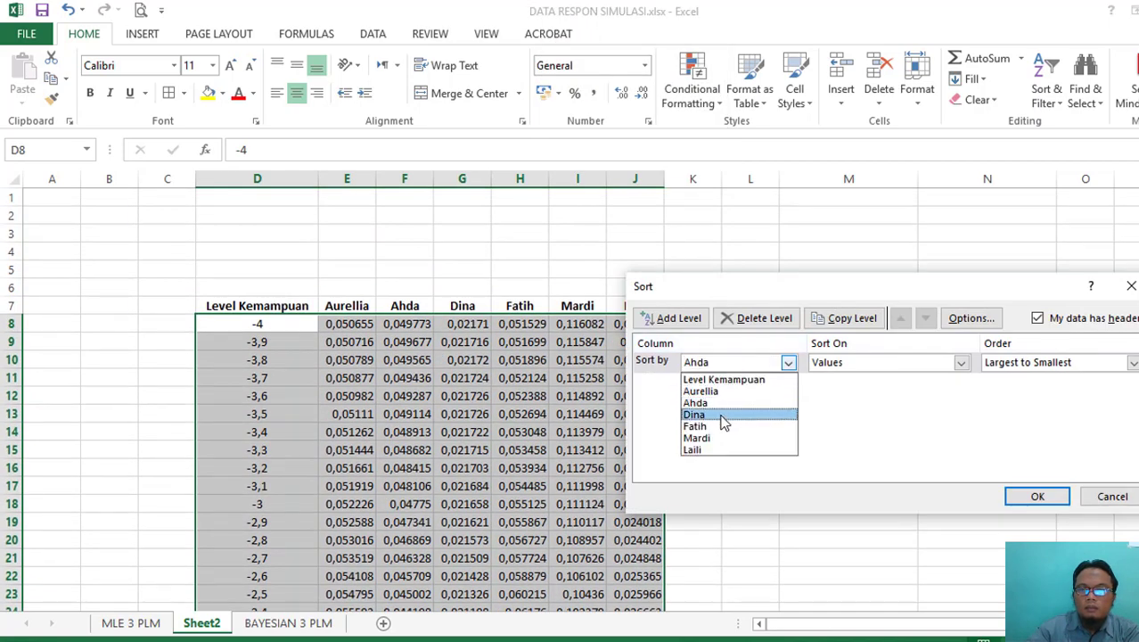
left_click(722, 415)
left_click(1037, 495)
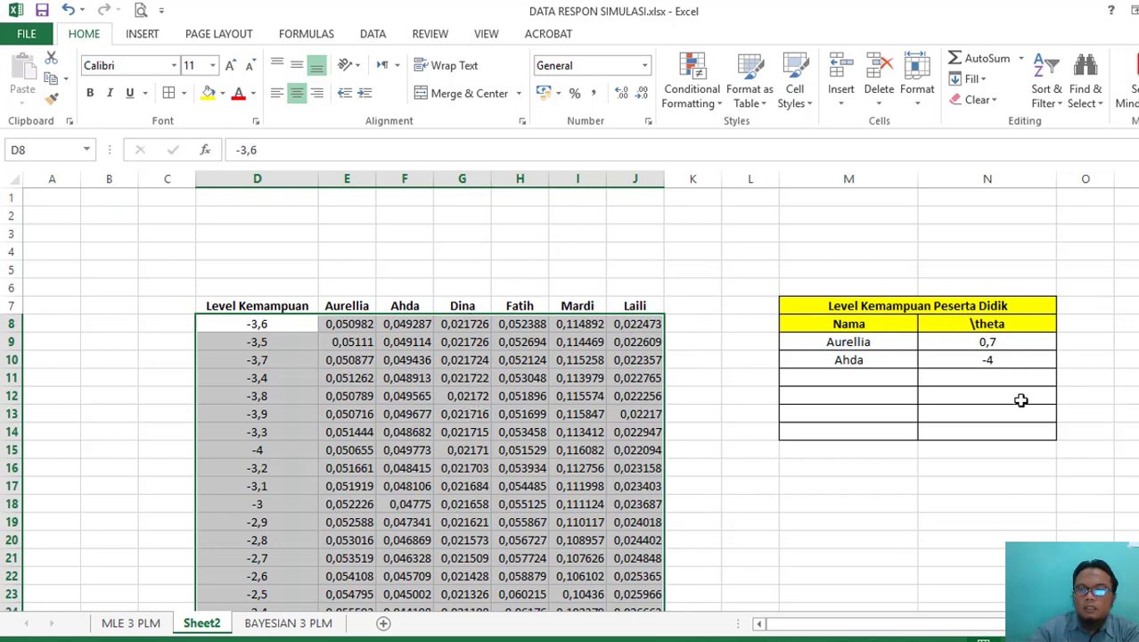
- Enter the third respondent's name in M11 and the theta value -3,6 in N11
left_click(886, 379)
type("Dina")
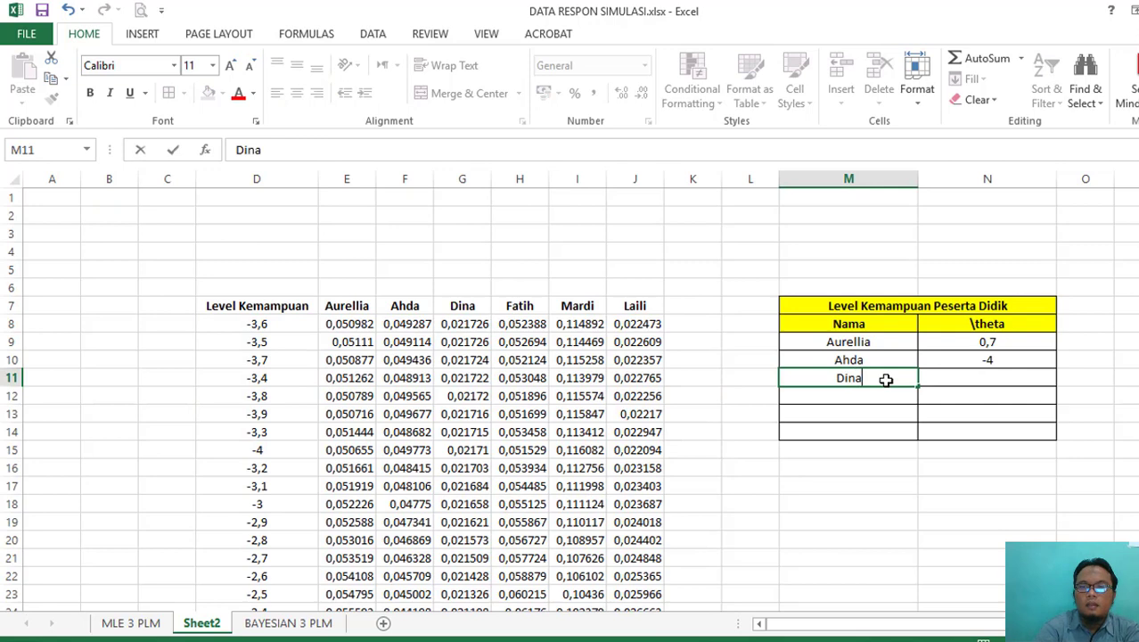
key("Tab")
type("-")
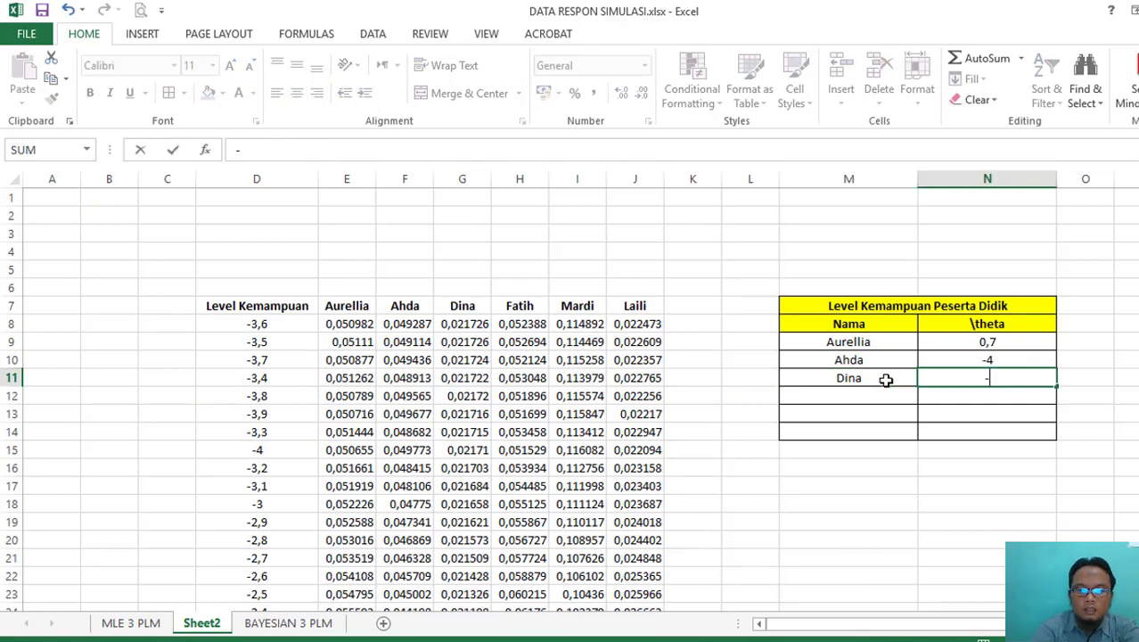
type("3,6")
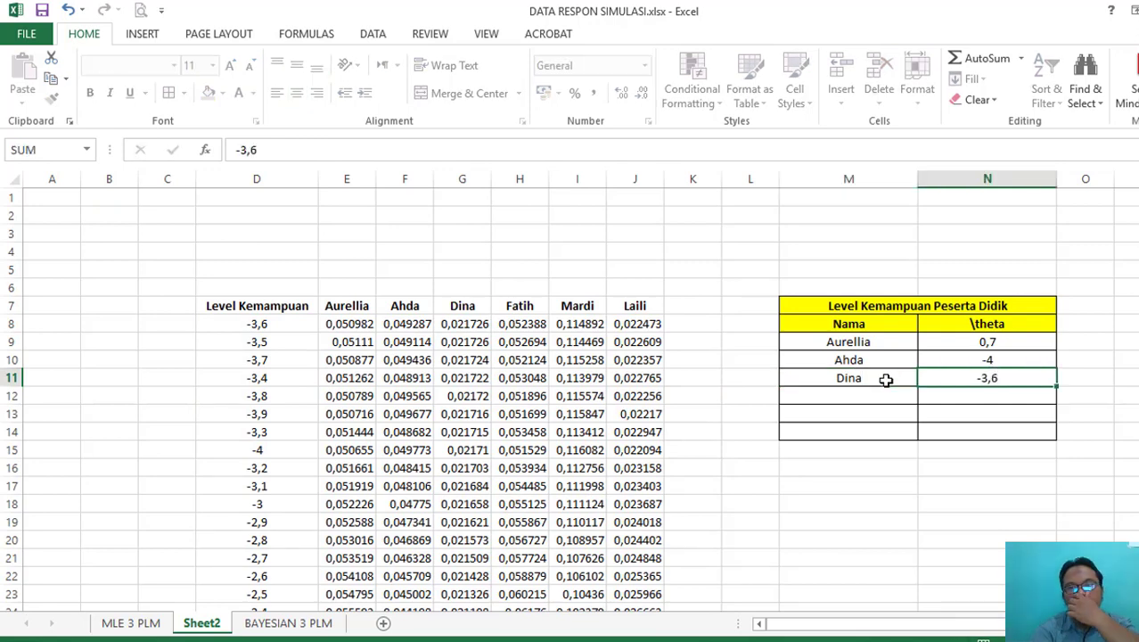
key("Down")
key("Left")
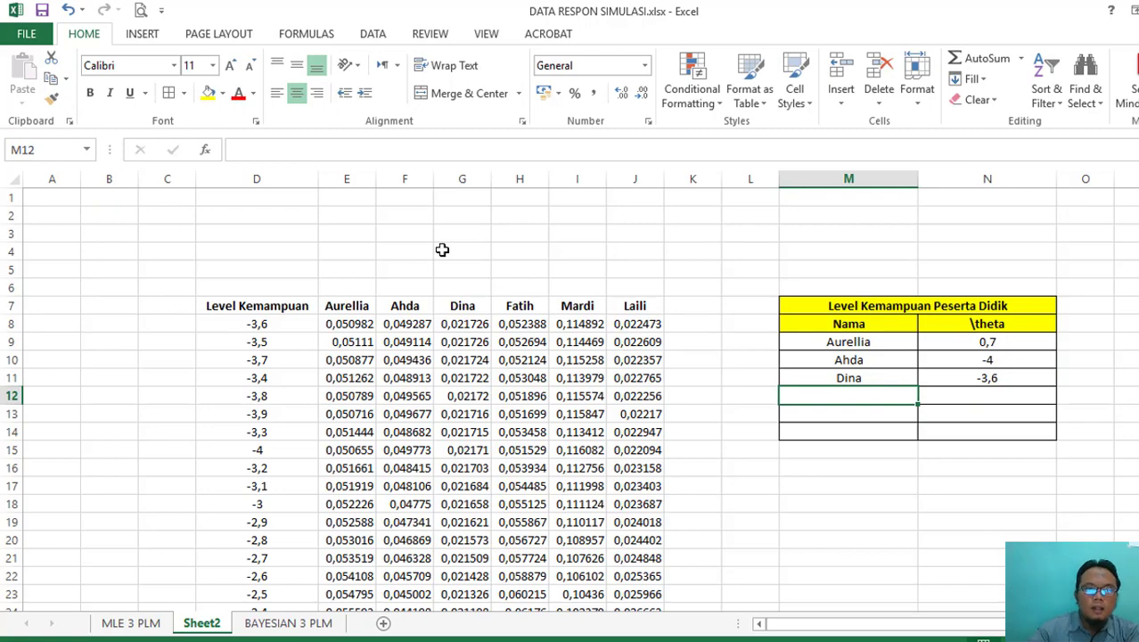
- Sort the likelihood data D8:J88 by the fourth respondent's values in column H, from largest to smallest
left_click(259, 326)
left_click_drag(258, 327, 634, 576)
right_click(526, 291)
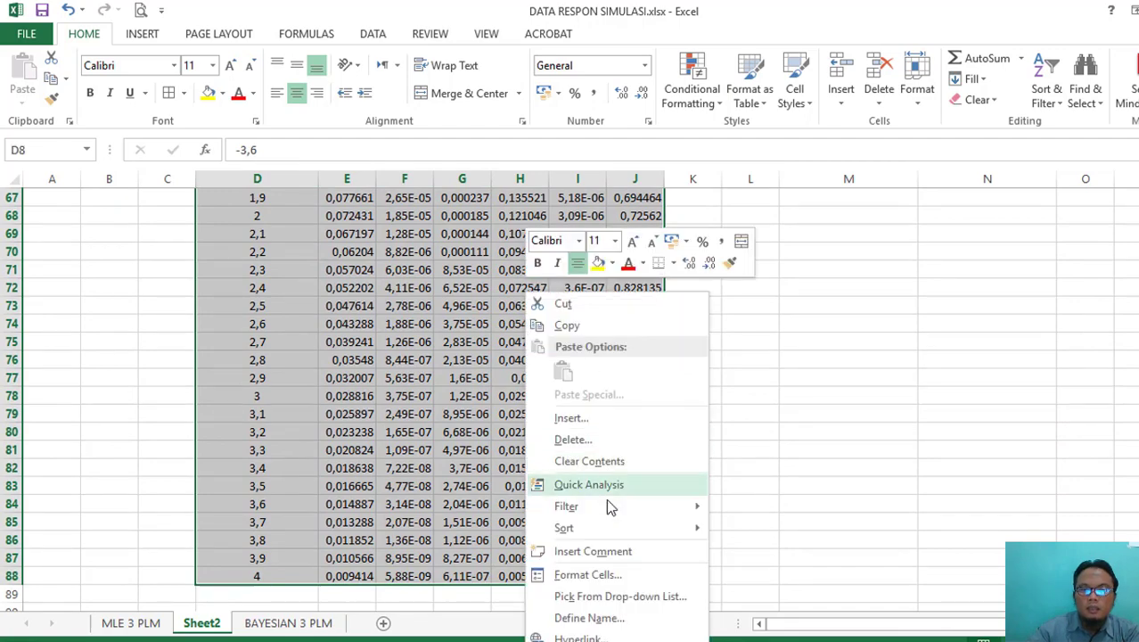
mouse_move(604, 527)
left_click(772, 637)
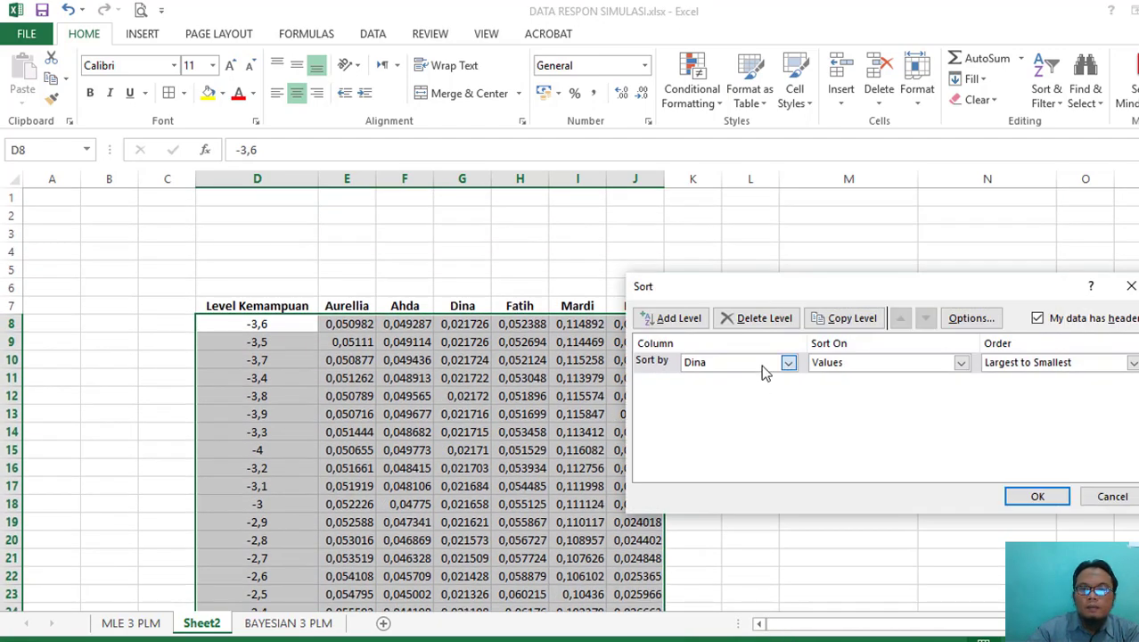
left_click(761, 364)
left_click(740, 426)
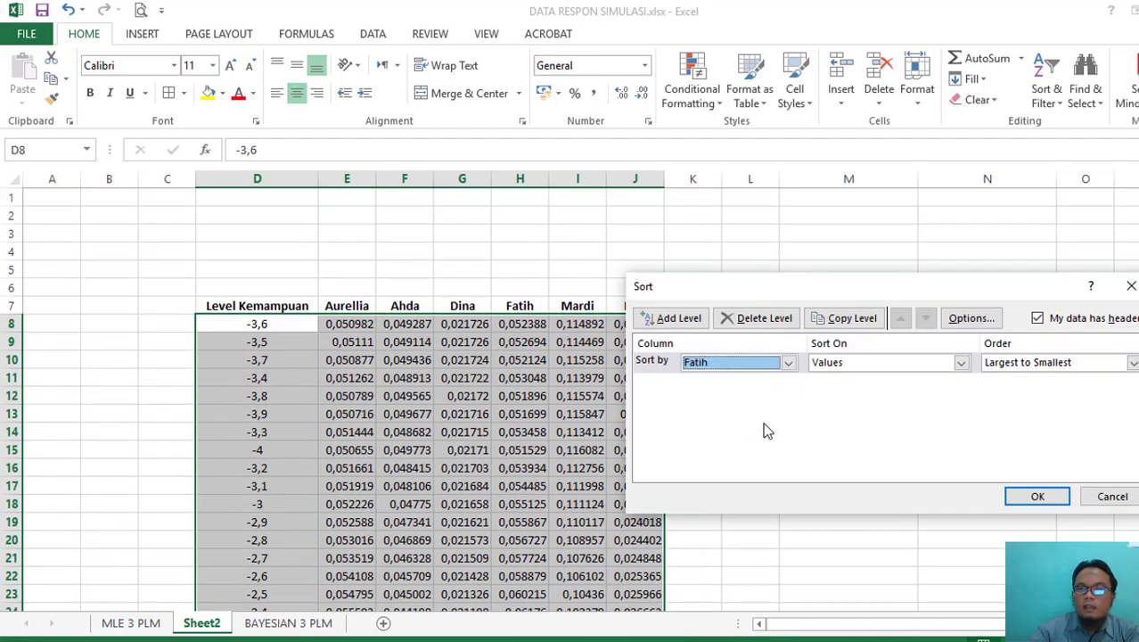
left_click(1038, 495)
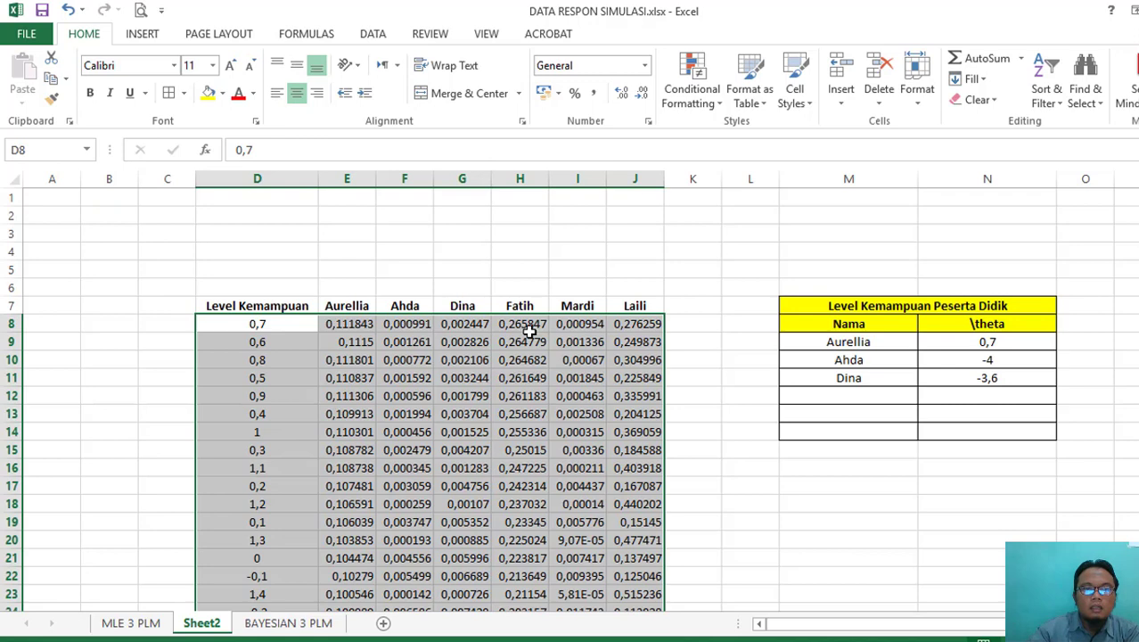
- Enter the fourth respondent's name in M12 and the theta value 0,7 in N12
left_click(856, 393)
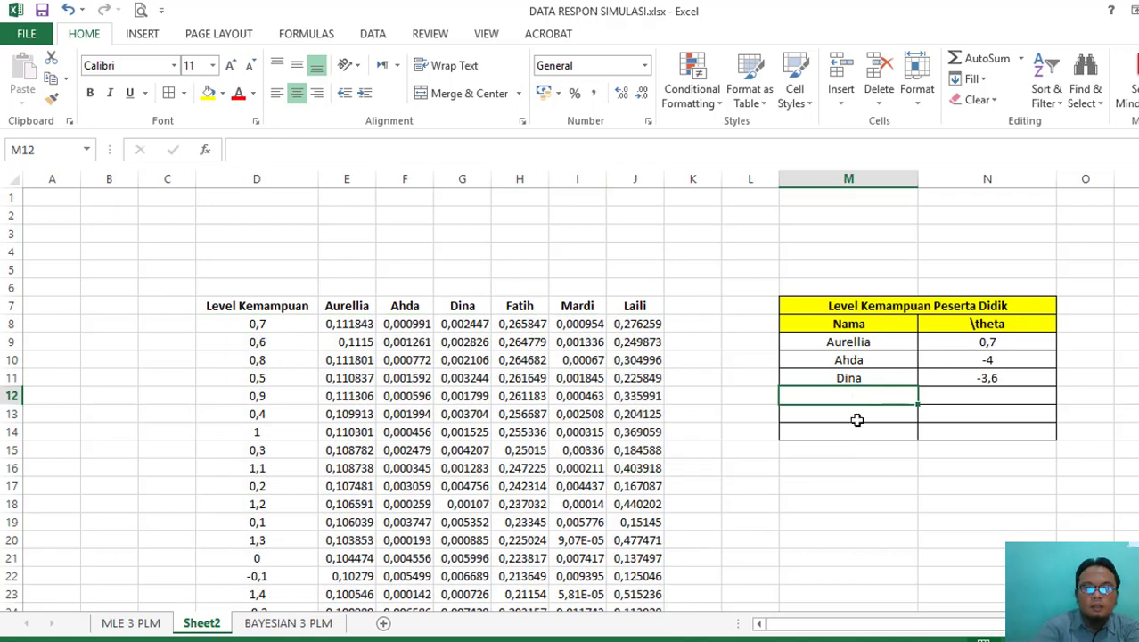
type("Fatih")
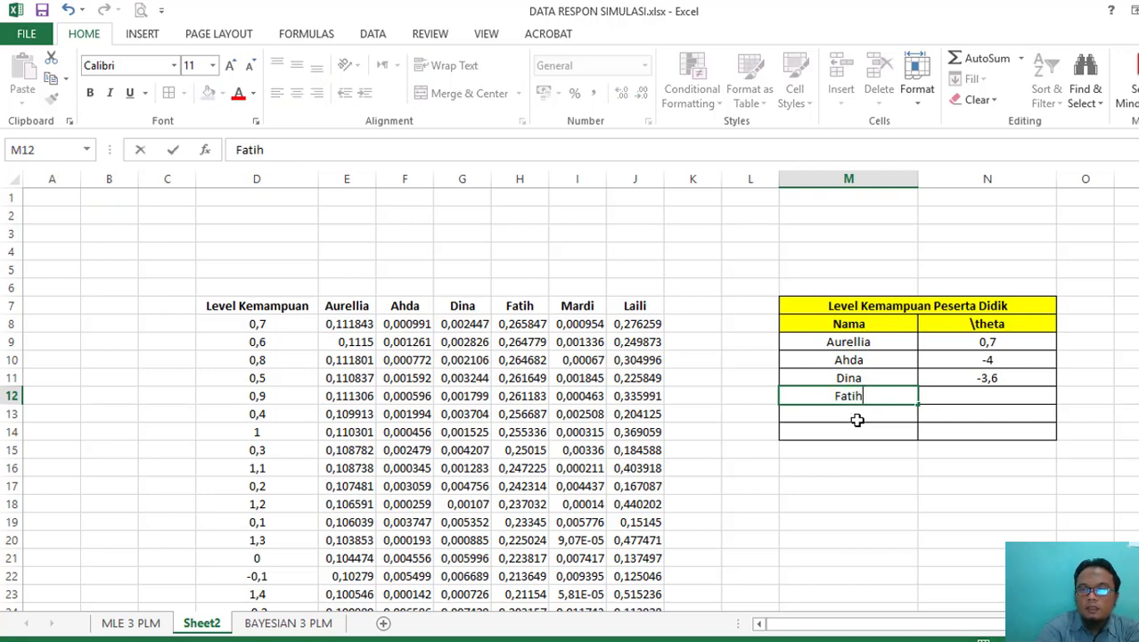
key("Tab")
type("0,7")
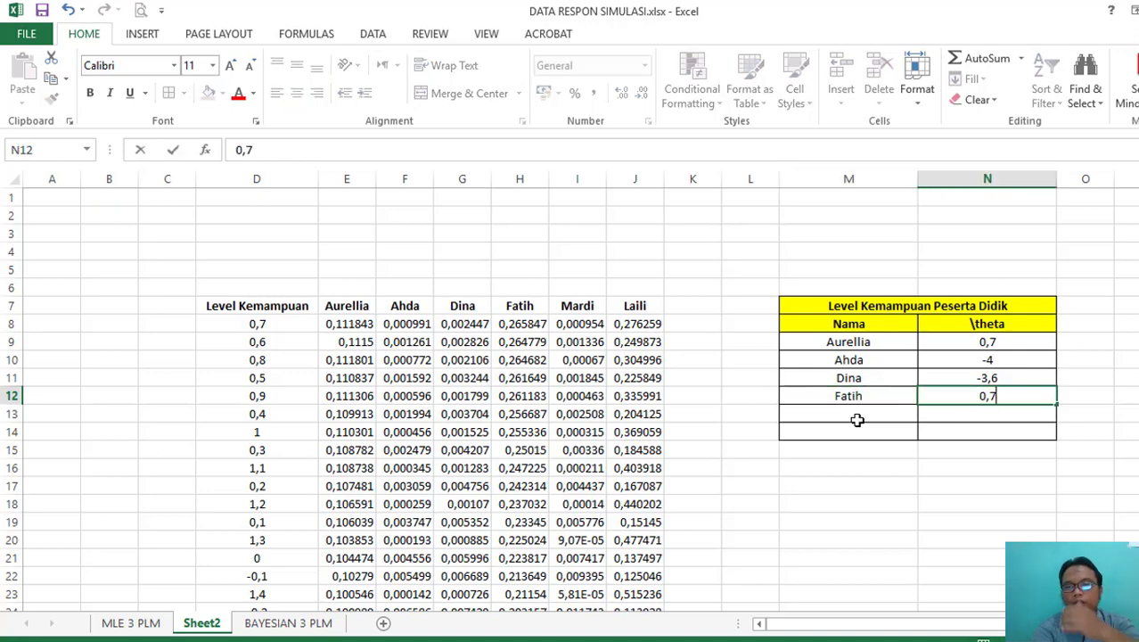
key("Return")
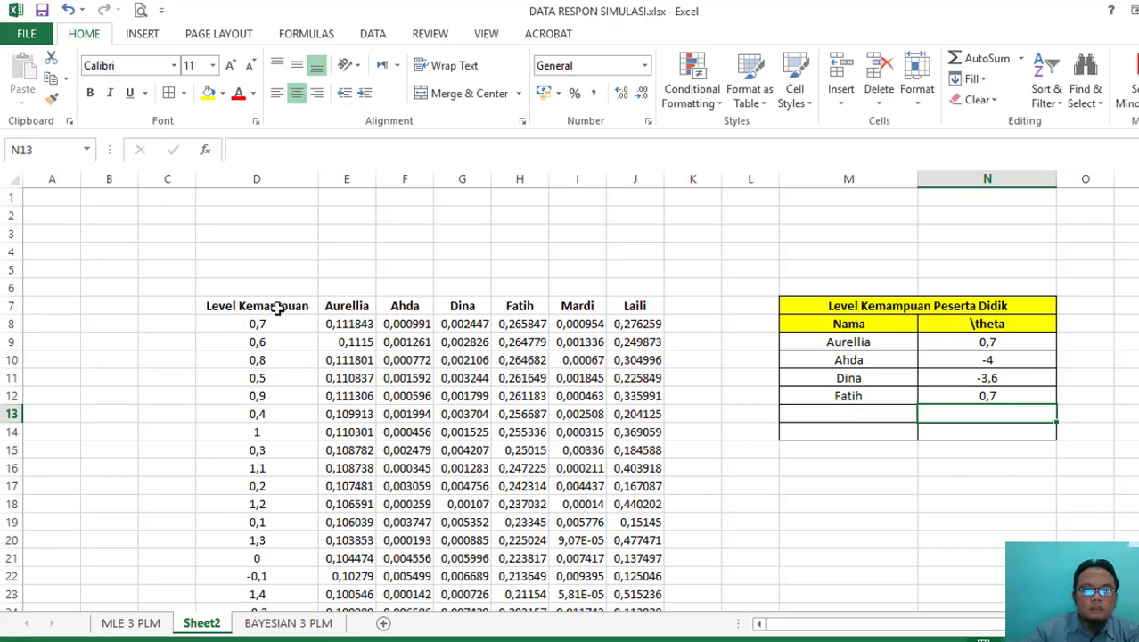
- Sort the likelihood data D8:J88 by the fifth respondent's values in column I, from largest to smallest
left_click_drag(272, 321, 667, 586)
left_click_drag(652, 606, 635, 542)
right_click(548, 428)
mouse_move(622, 303)
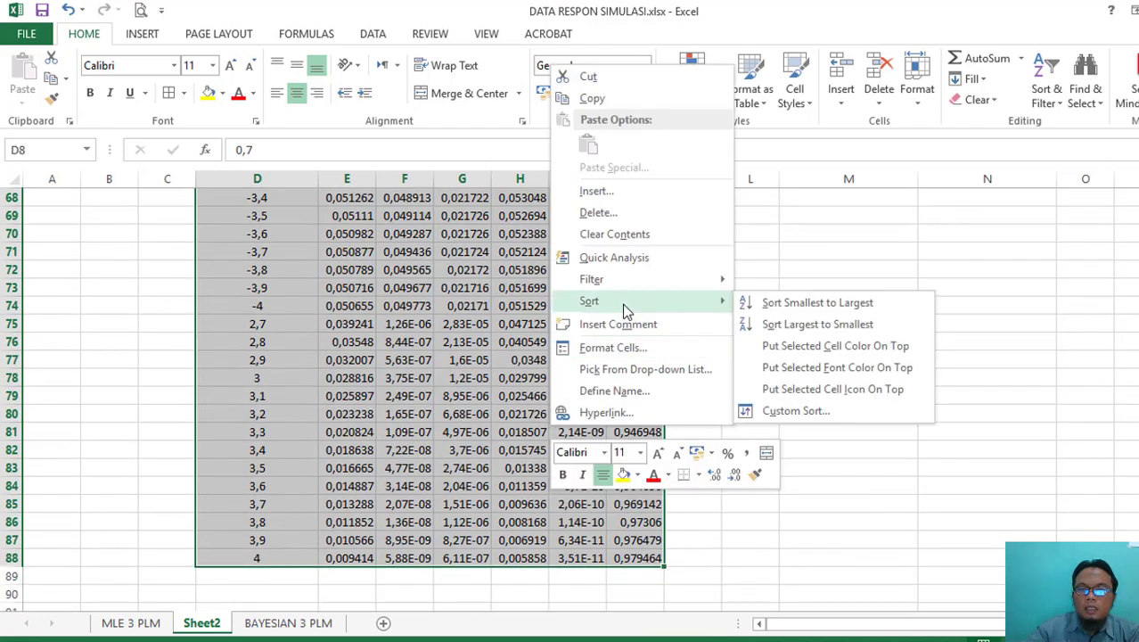
left_click(785, 407)
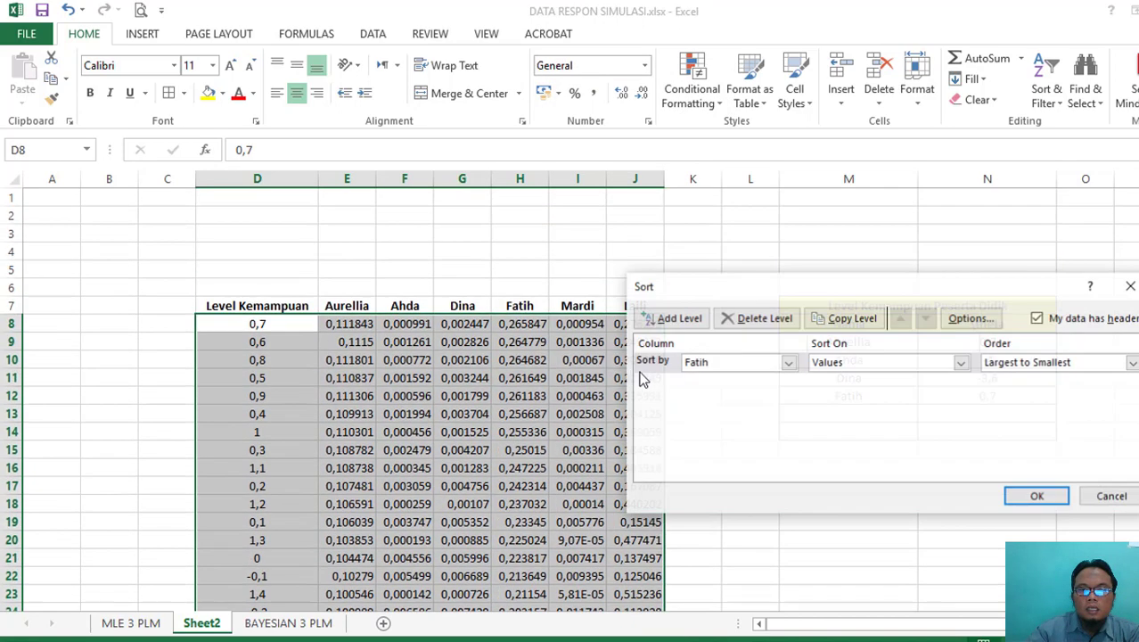
left_click(736, 364)
left_click(722, 438)
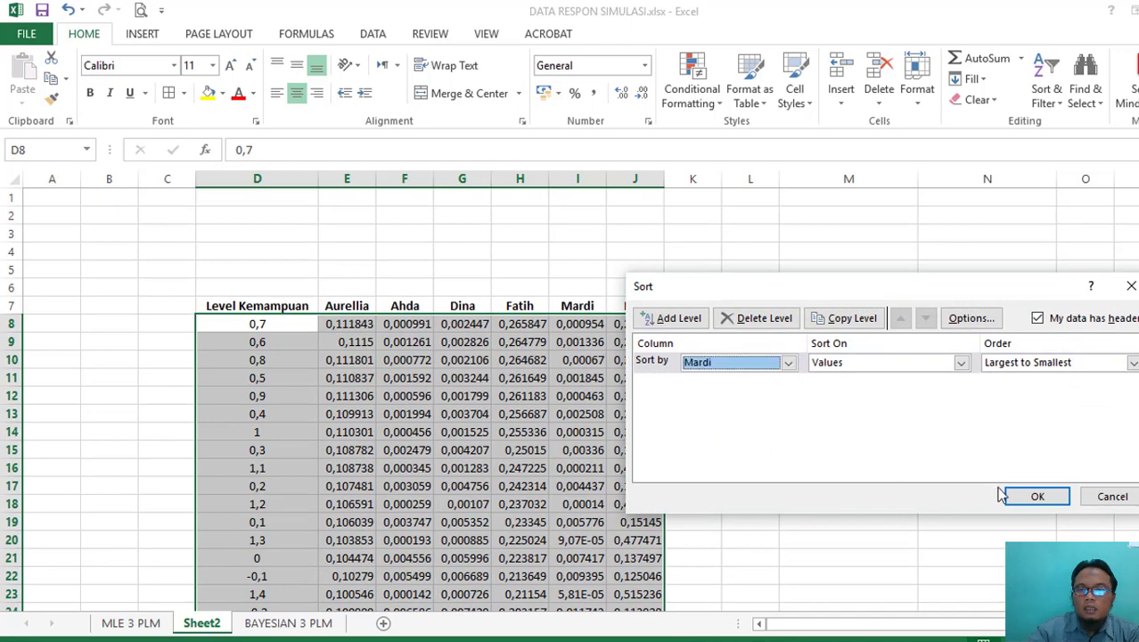
left_click(1034, 496)
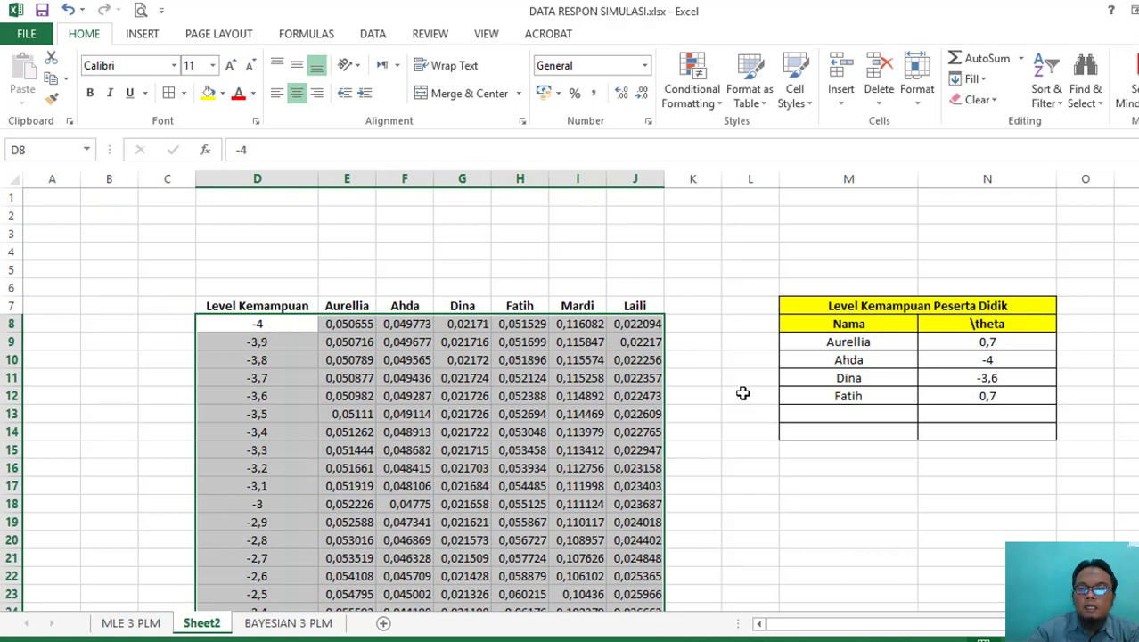
- Enter the fifth respondent's name in M13 and the theta value -4 in N13
left_click(842, 415)
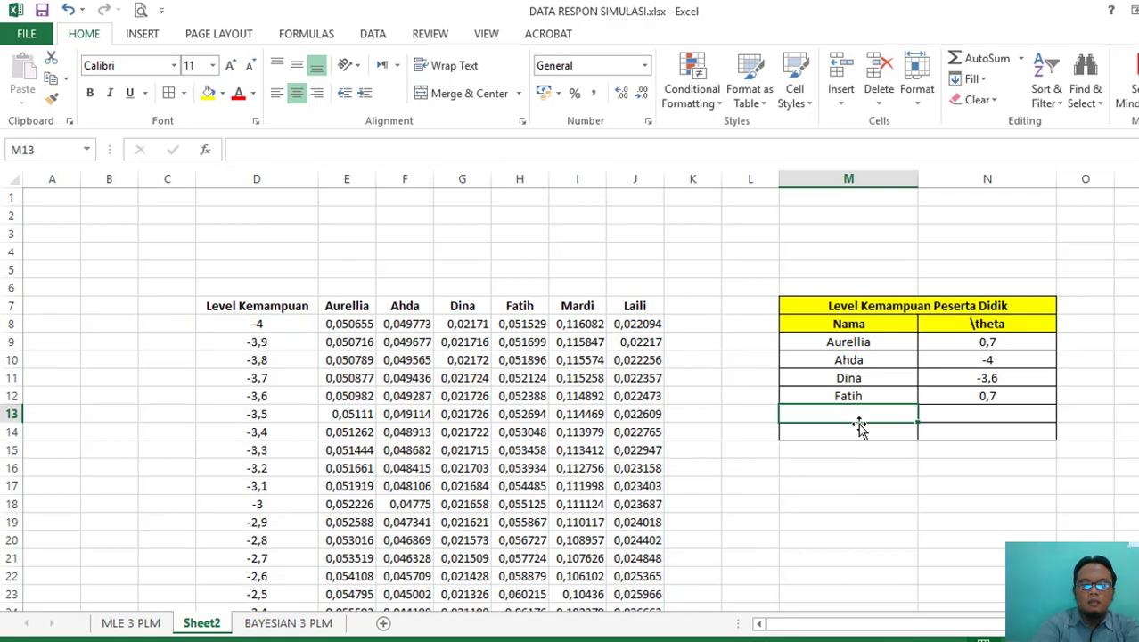
type("Mardi")
key("Tab")
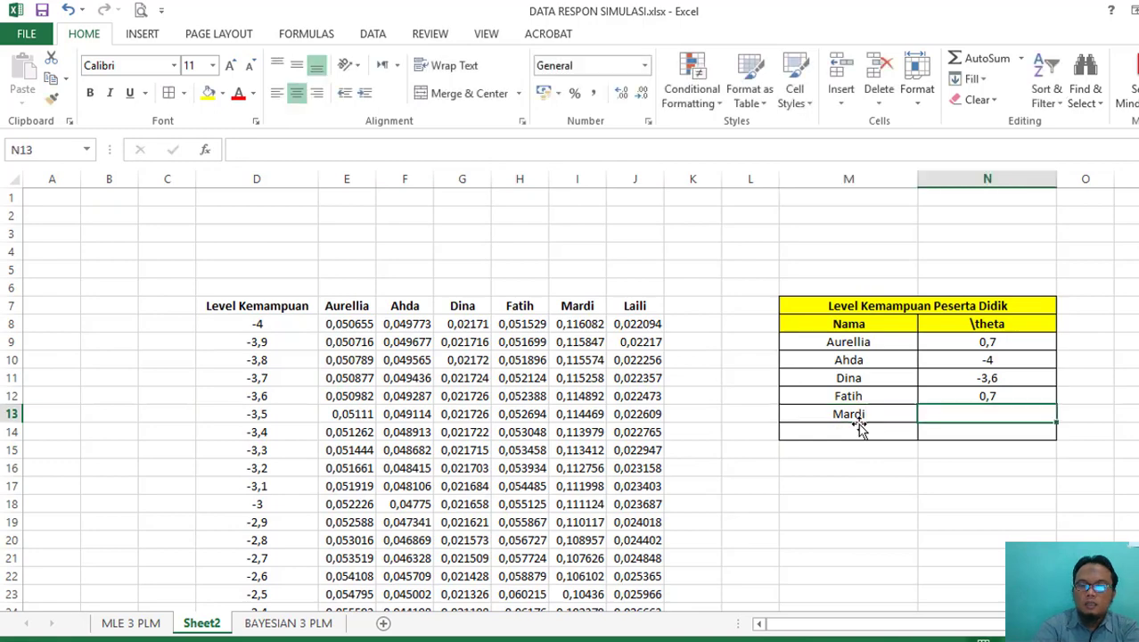
type("-4")
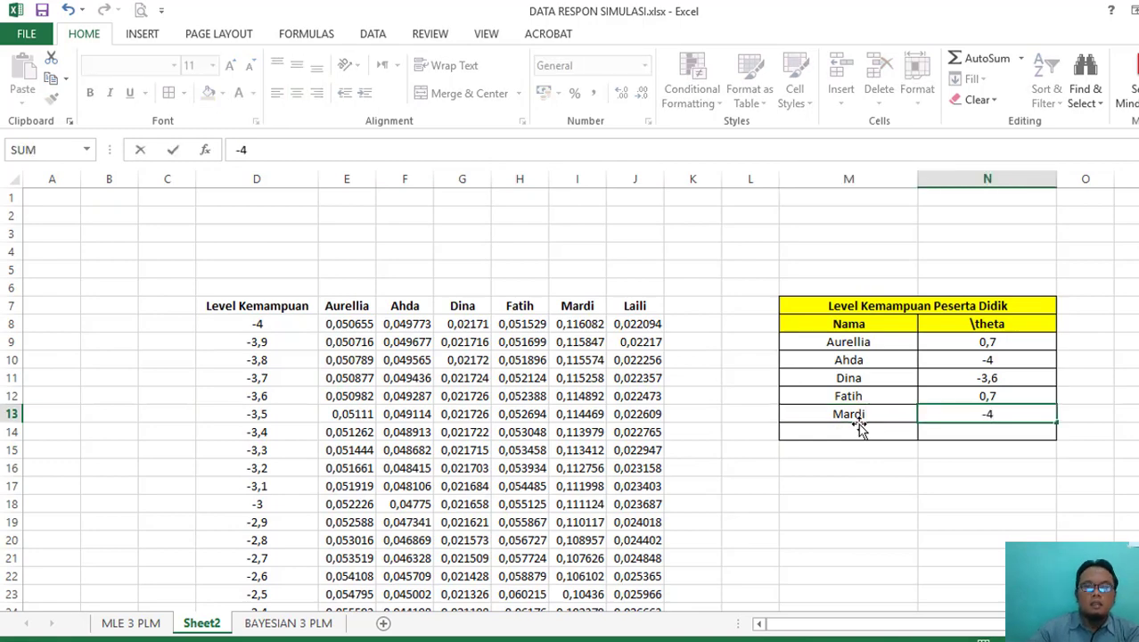
left_click(535, 445)
- Sort the likelihood data D8:J88 by the sixth respondent's values in column J, from largest to smallest
left_click_drag(257, 324, 638, 578)
right_click(538, 374)
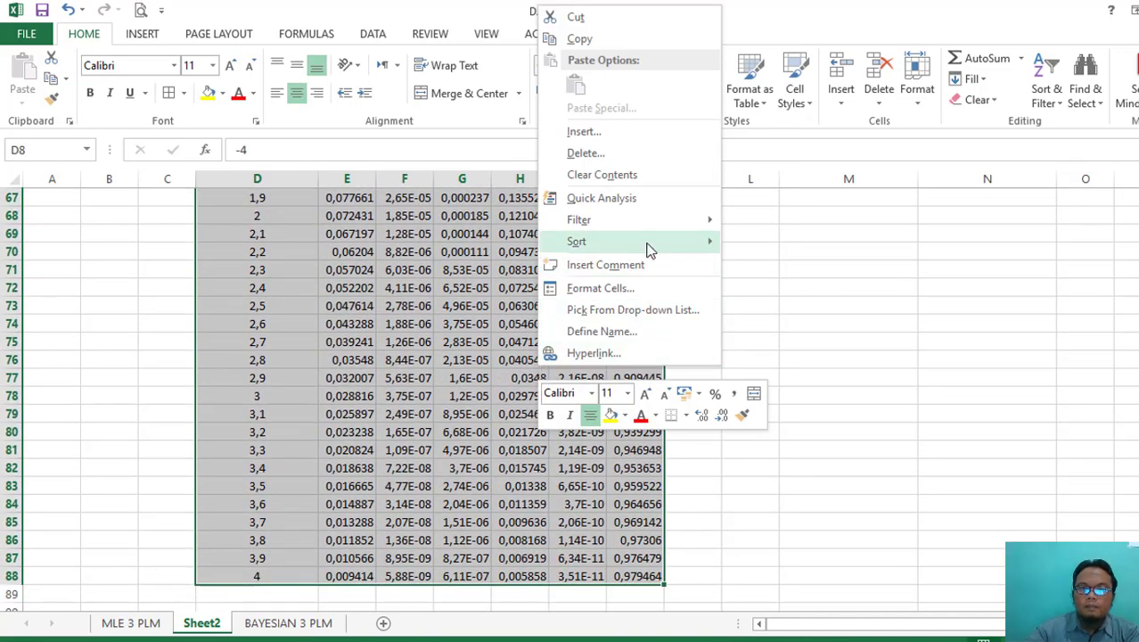
mouse_move(649, 246)
left_click(777, 351)
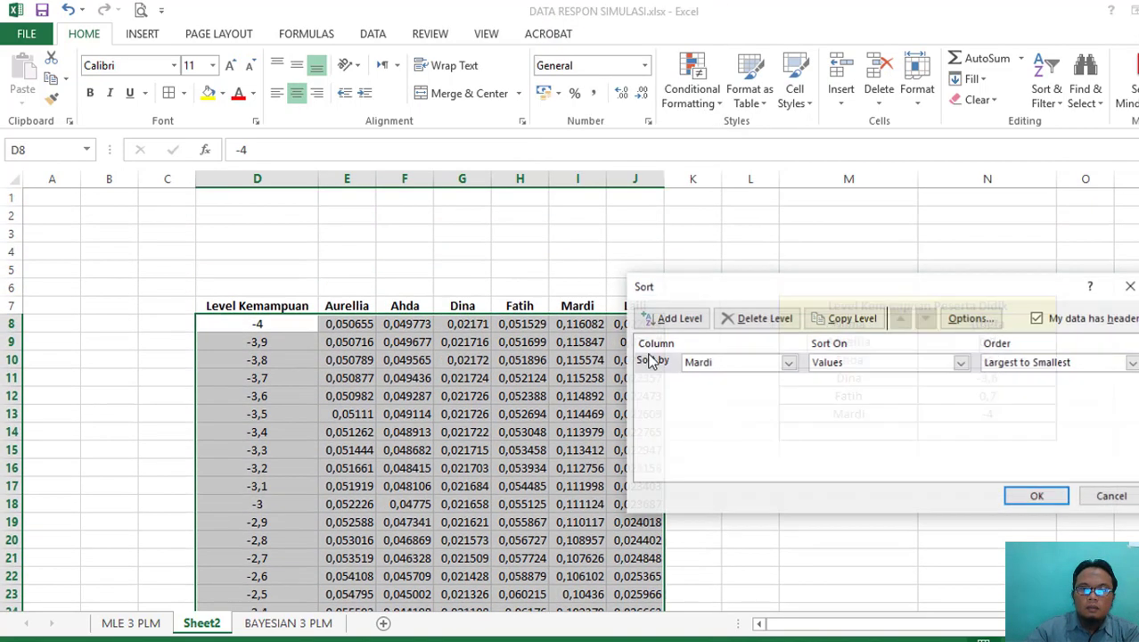
left_click(731, 362)
left_click(730, 449)
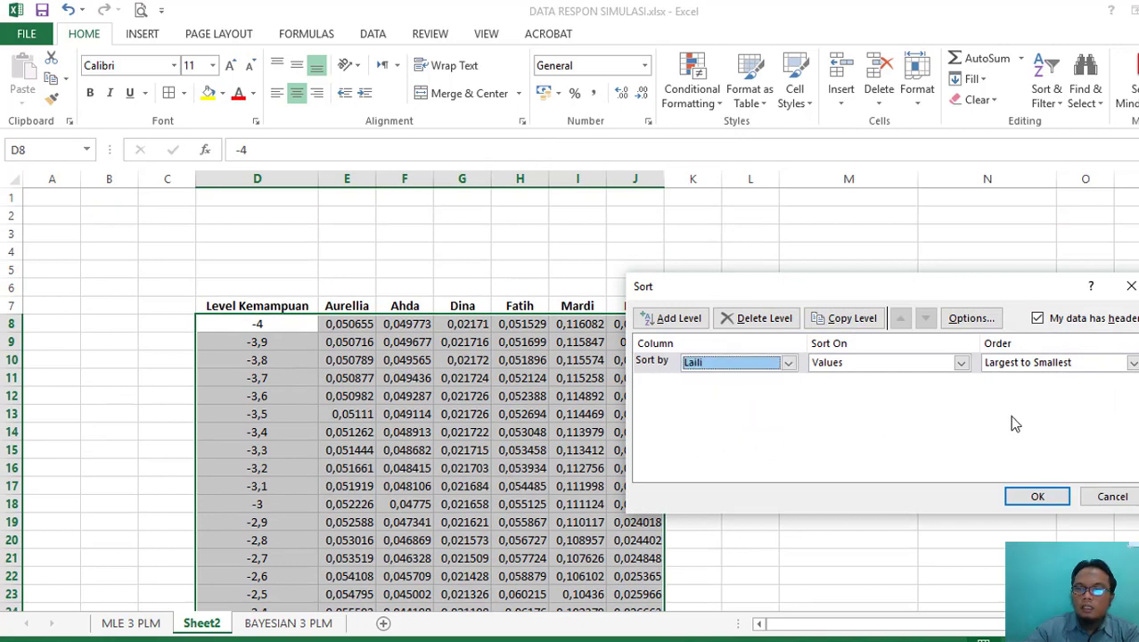
left_click(1039, 497)
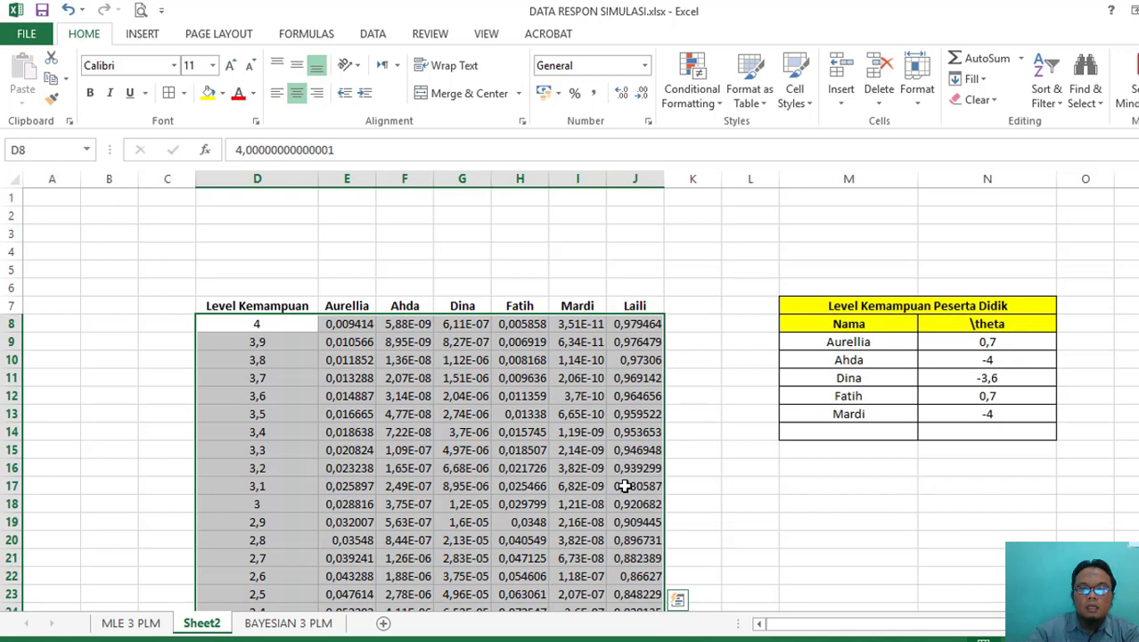
- Enter the sixth respondent's name in M14 and the theta value 4 in N14
left_click(870, 437)
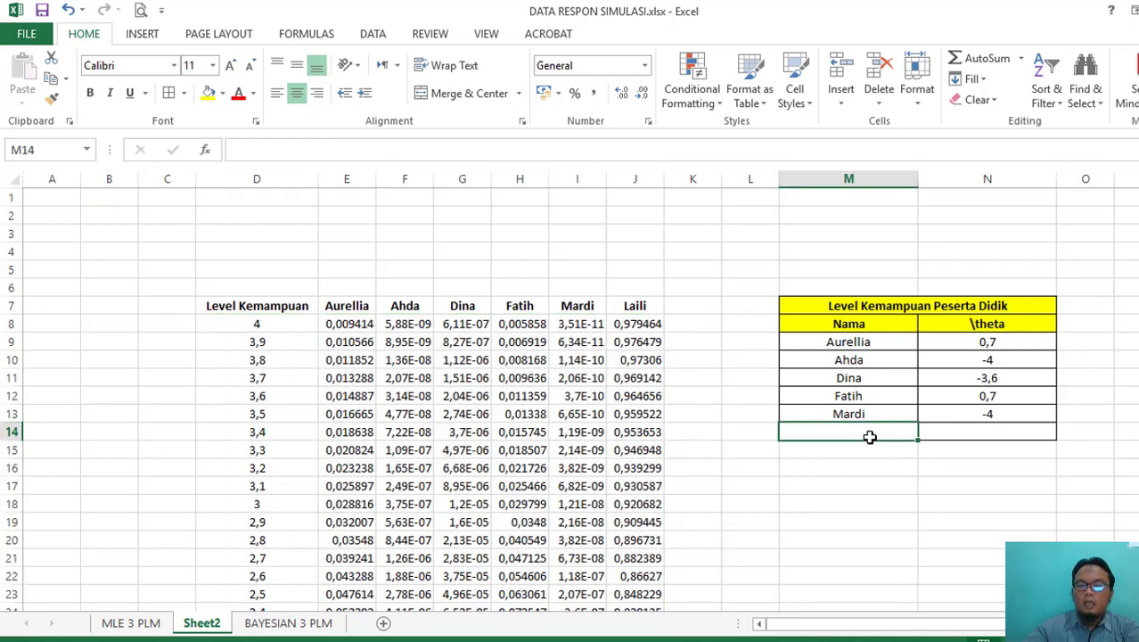
type("Laili")
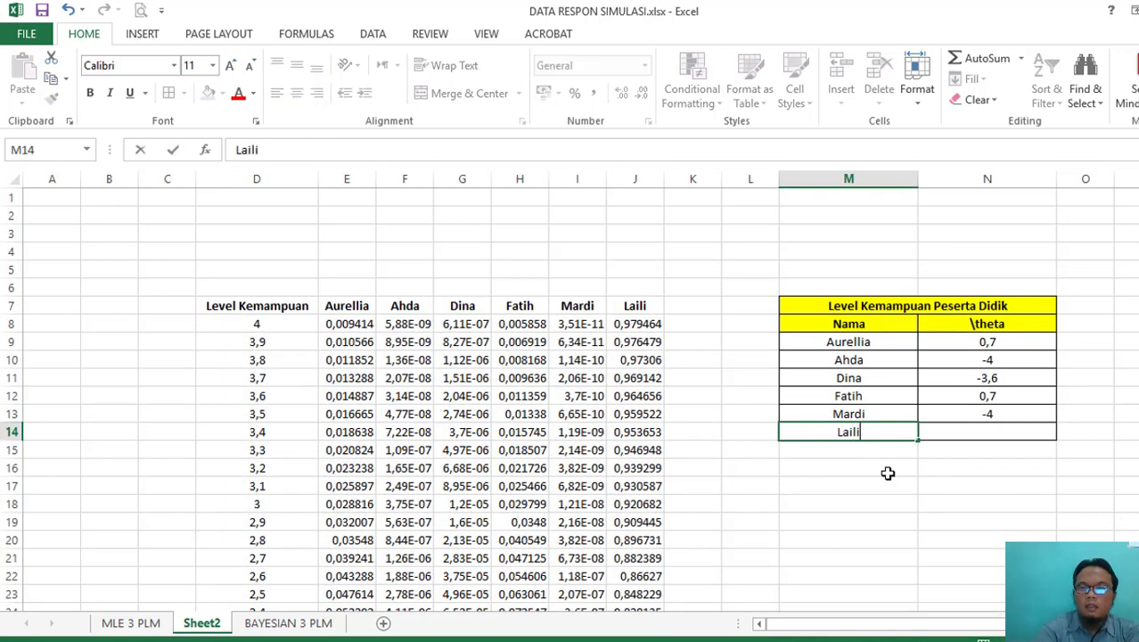
key("Tab")
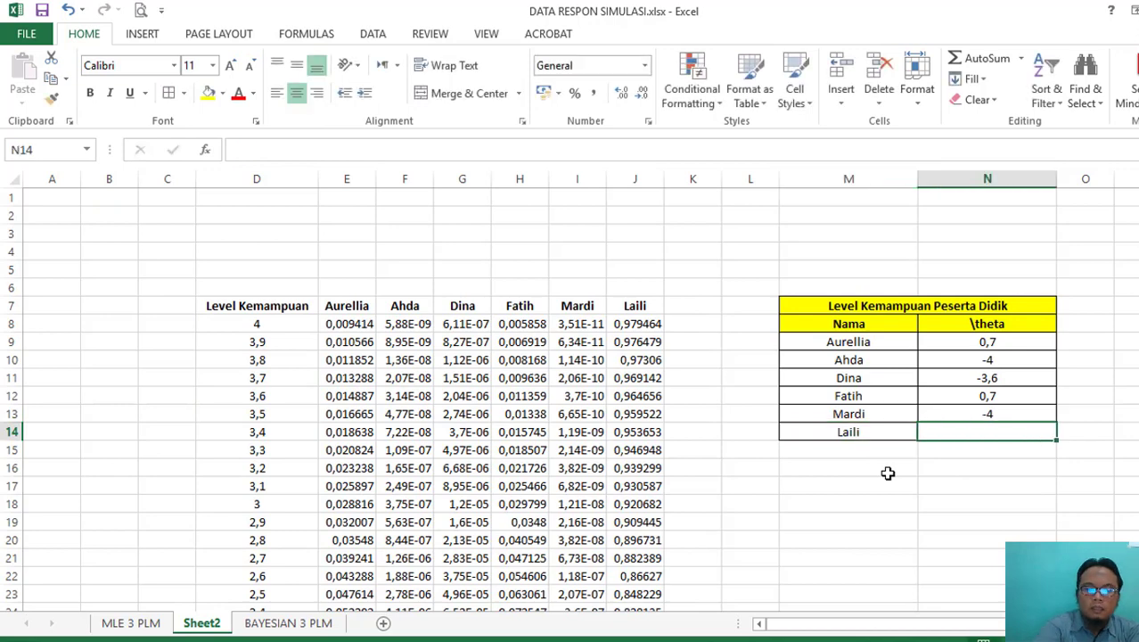
type("4")
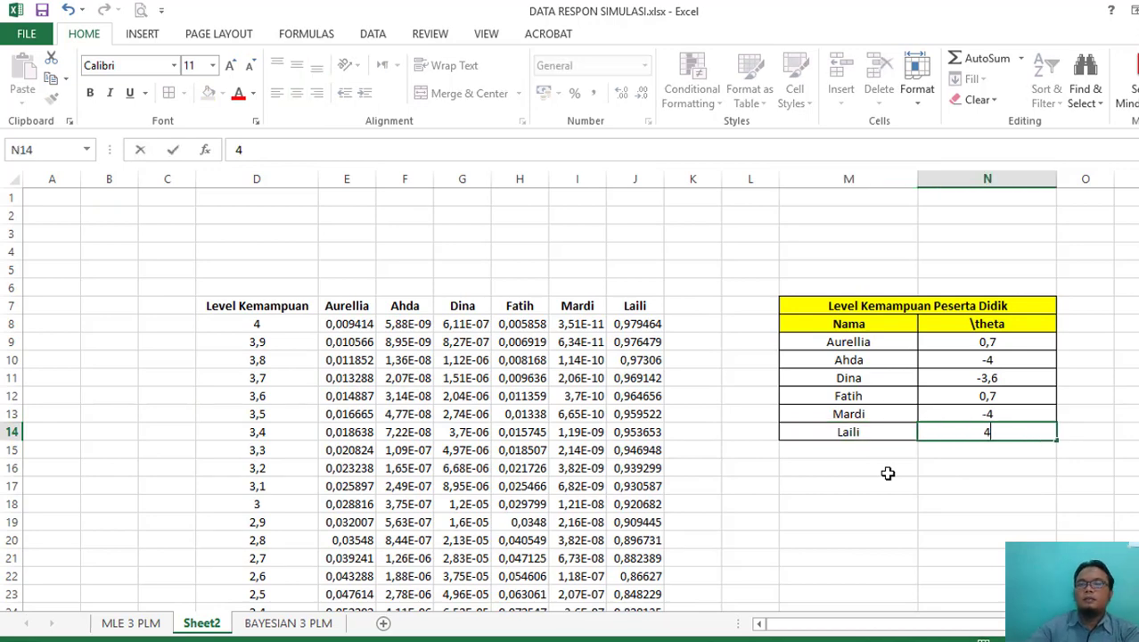
left_click(881, 535)
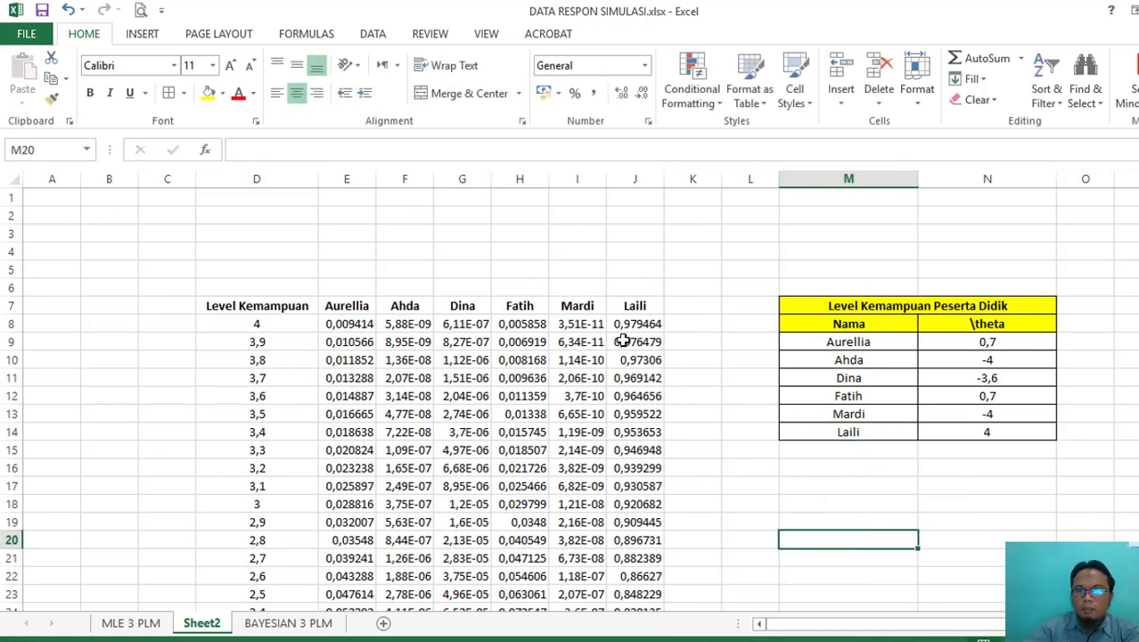
- Compare the respondents' theta estimates in N9:N14 of the summary table
left_click(1014, 431)
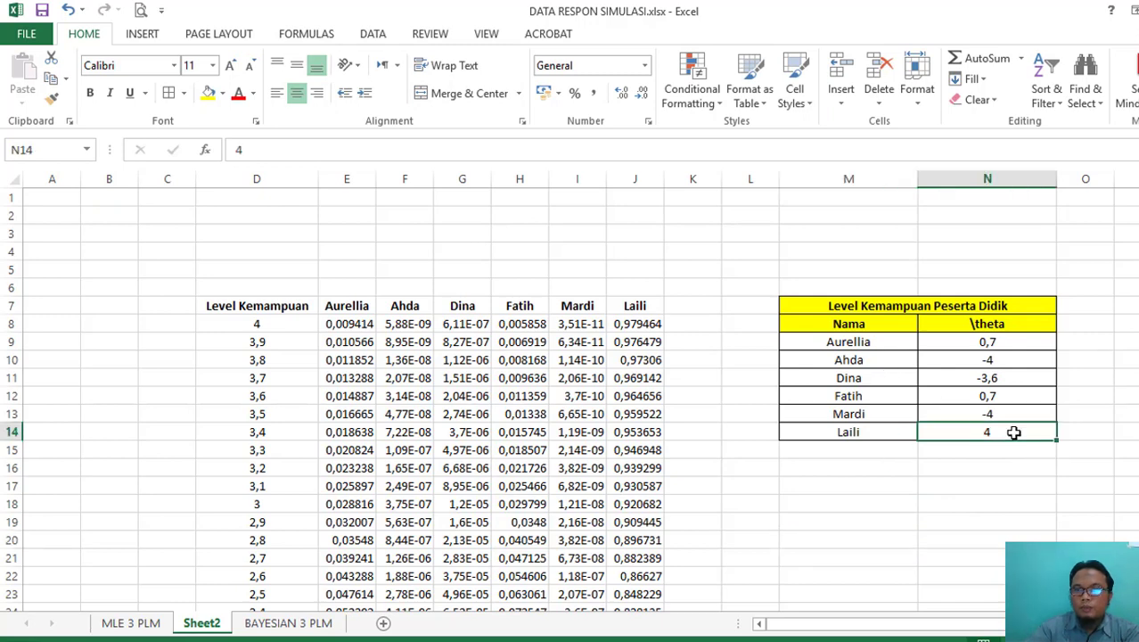
left_click(1015, 398)
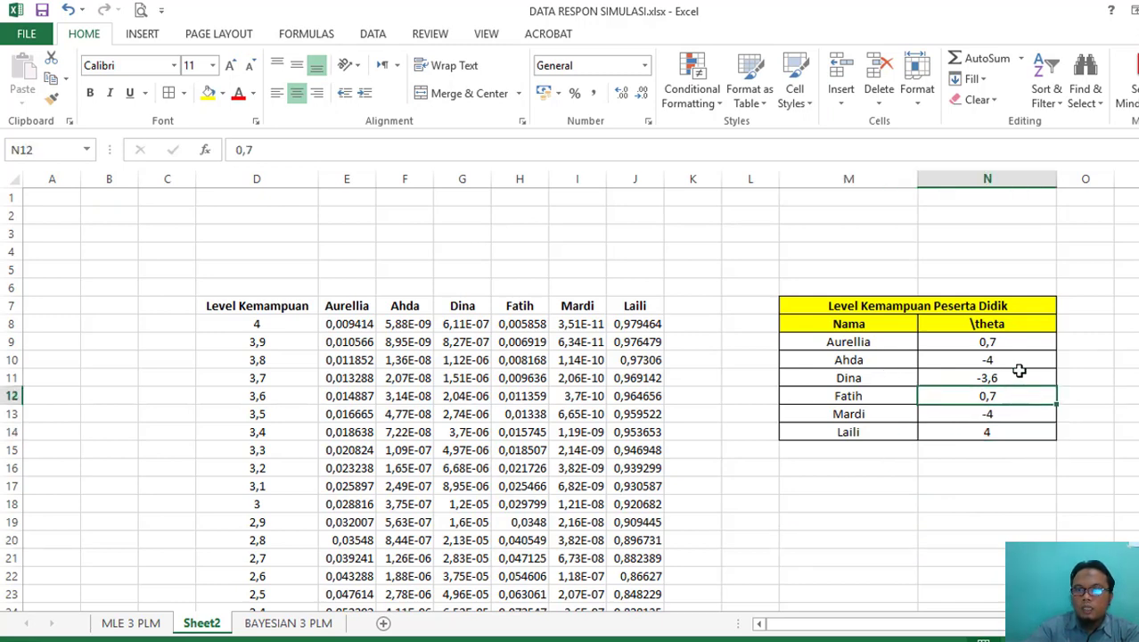
left_click(1022, 340)
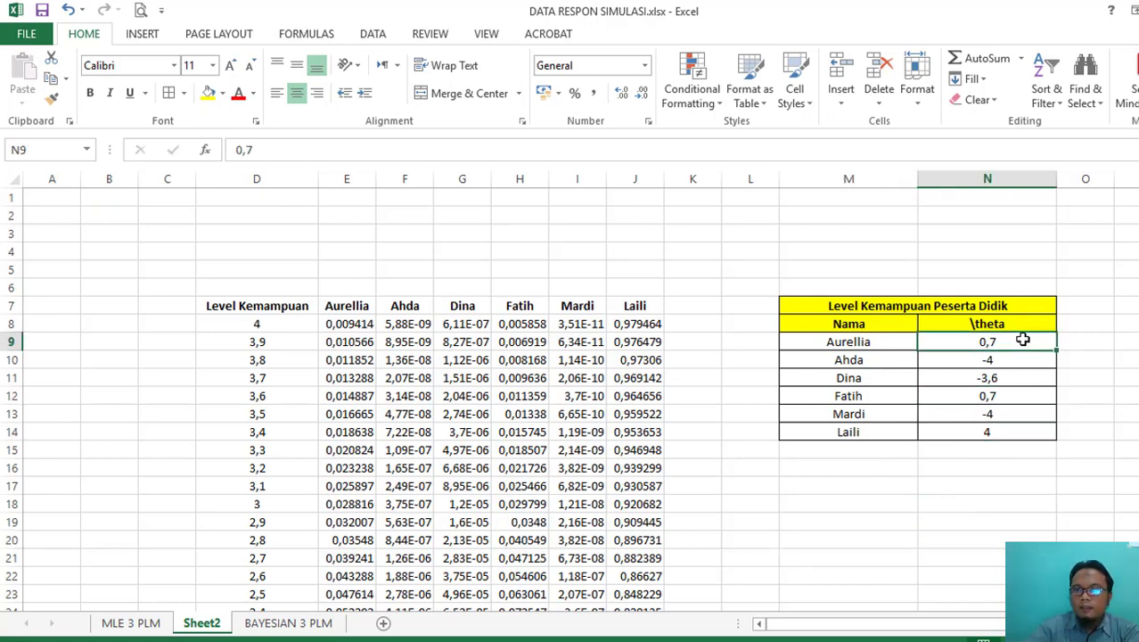
left_click(1008, 381)
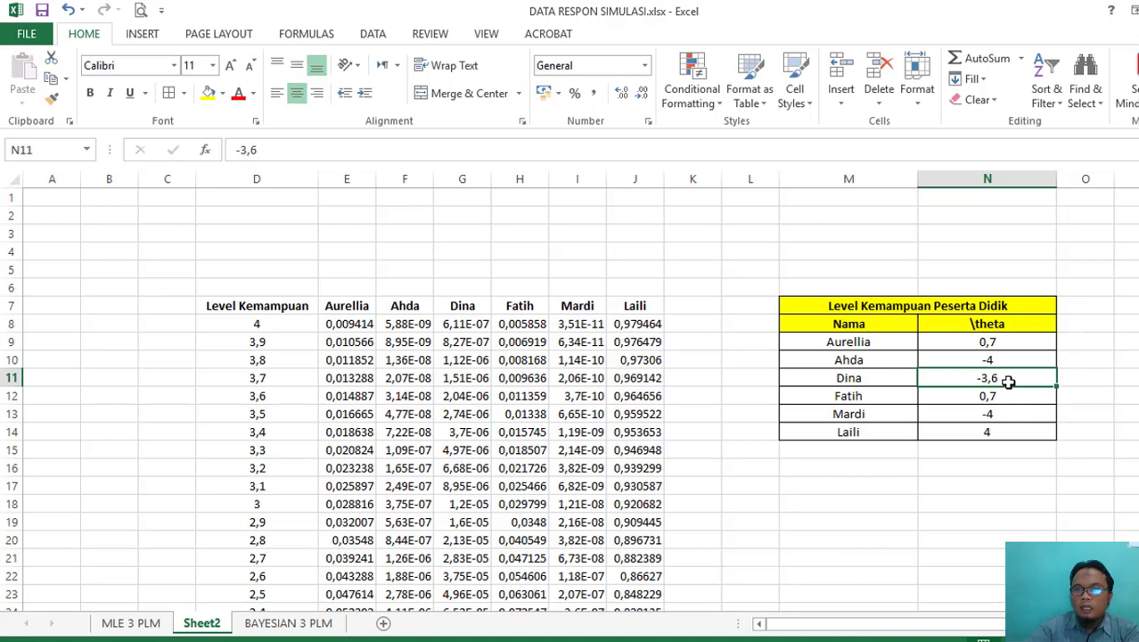
left_click(997, 415)
left_click(997, 361)
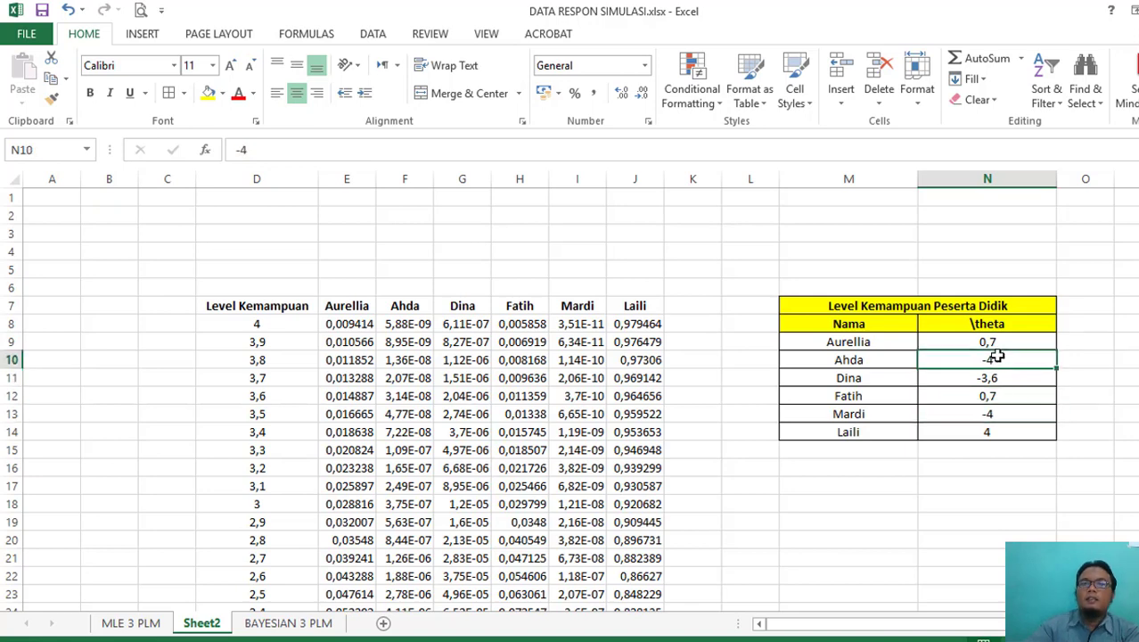
- Copy the summary table M7:N14 and paste it as values at K146 on the MLE 3 PLM sheet
left_click_drag(866, 304, 949, 429)
key("ctrl+c")
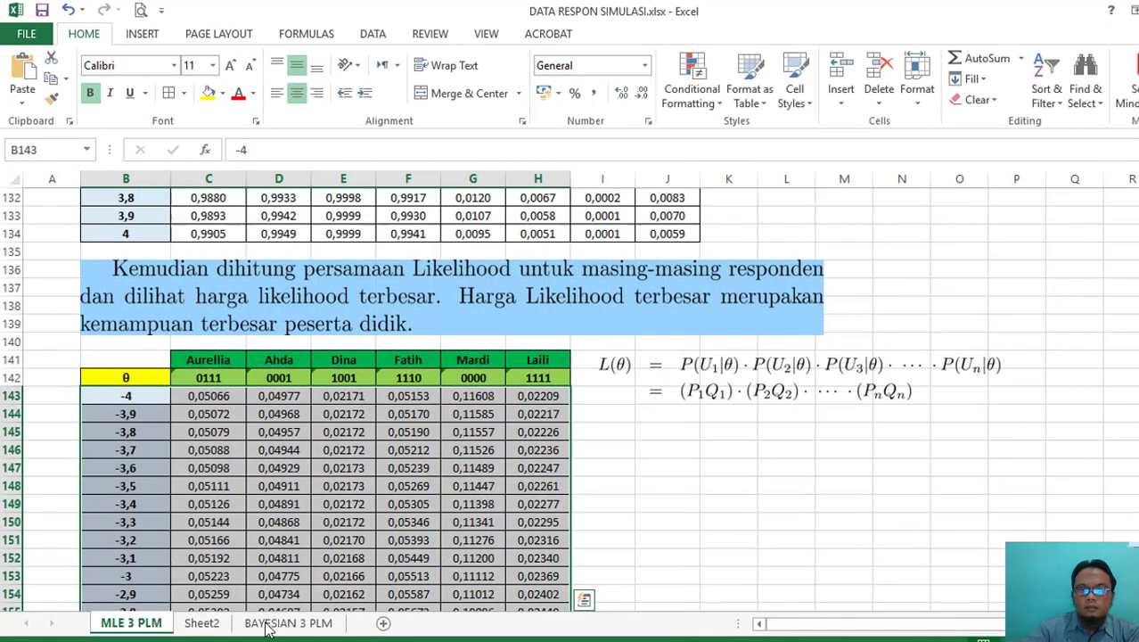
left_click(125, 623)
scroll(427, 458, "down", 1)
right_click(713, 397)
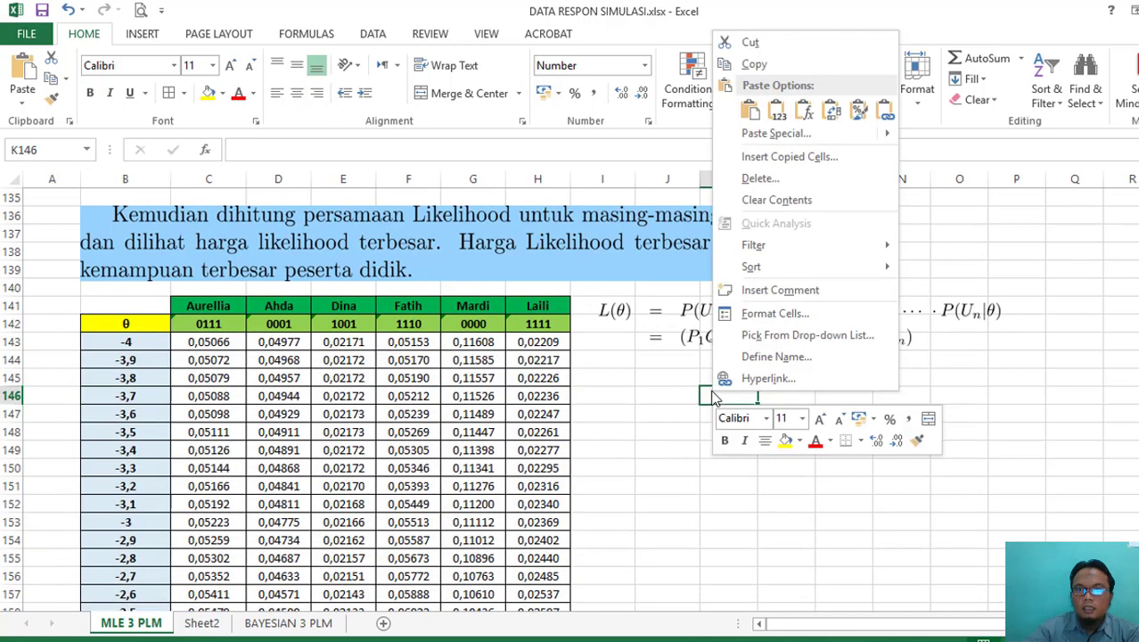
left_click(776, 108)
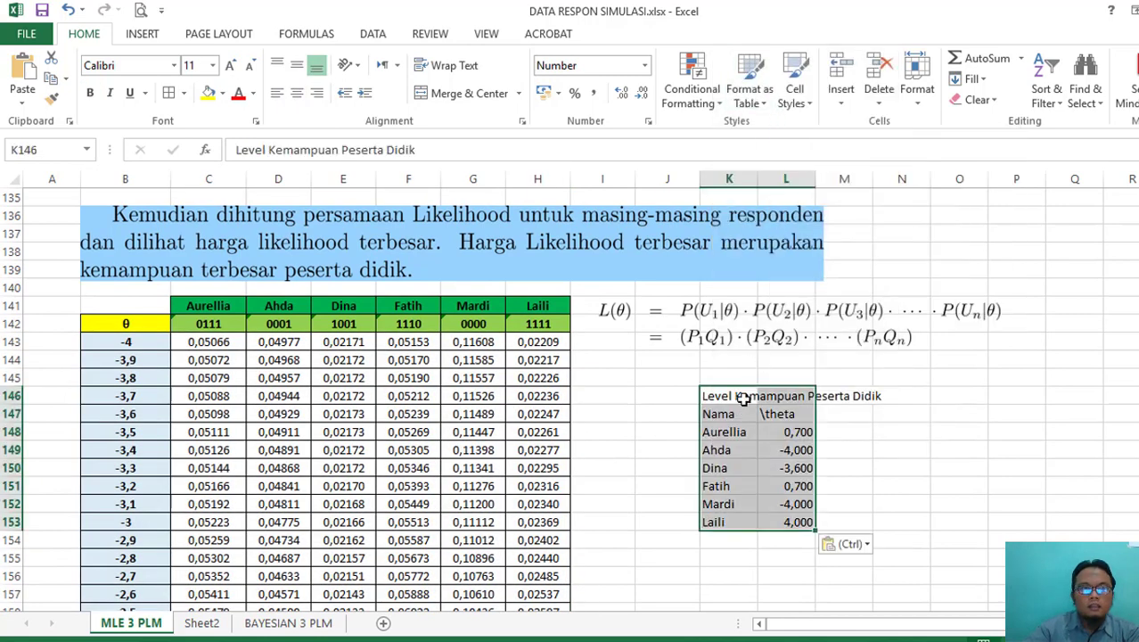
- Add borders to all cells of the pasted table K146:L153 and widen columns K and L
left_click(173, 98)
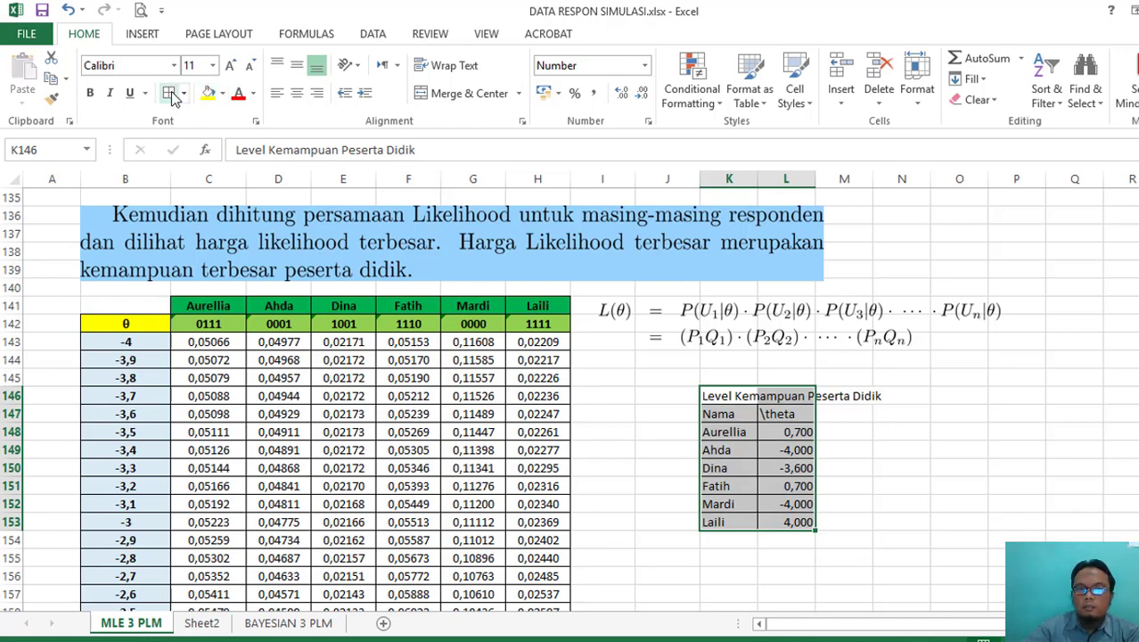
left_click(875, 487)
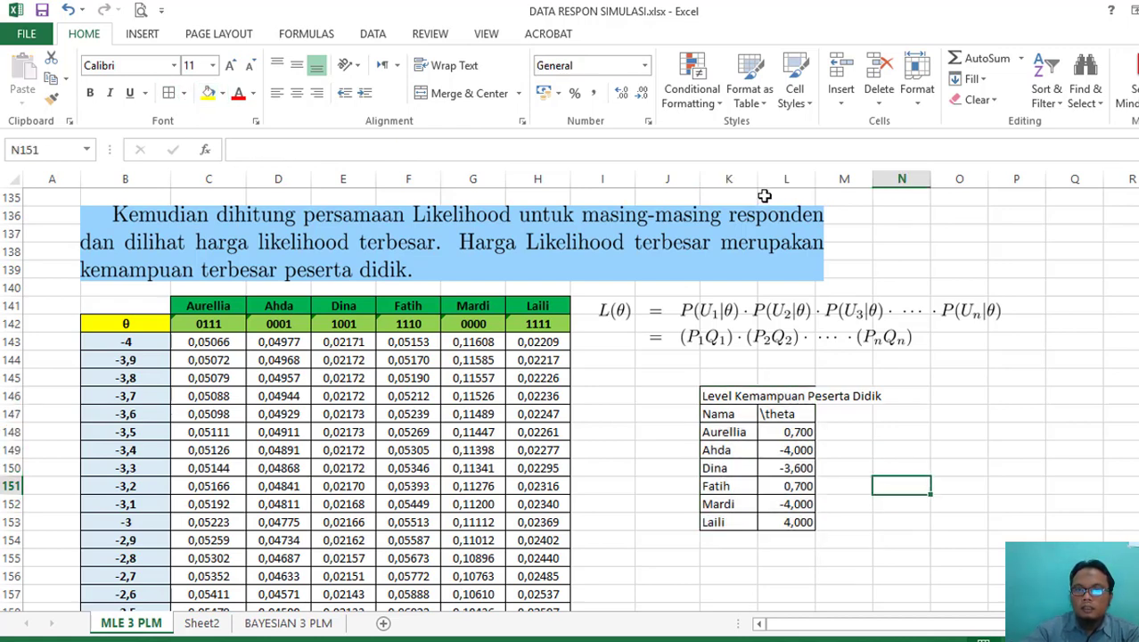
left_click_drag(730, 178, 898, 182)
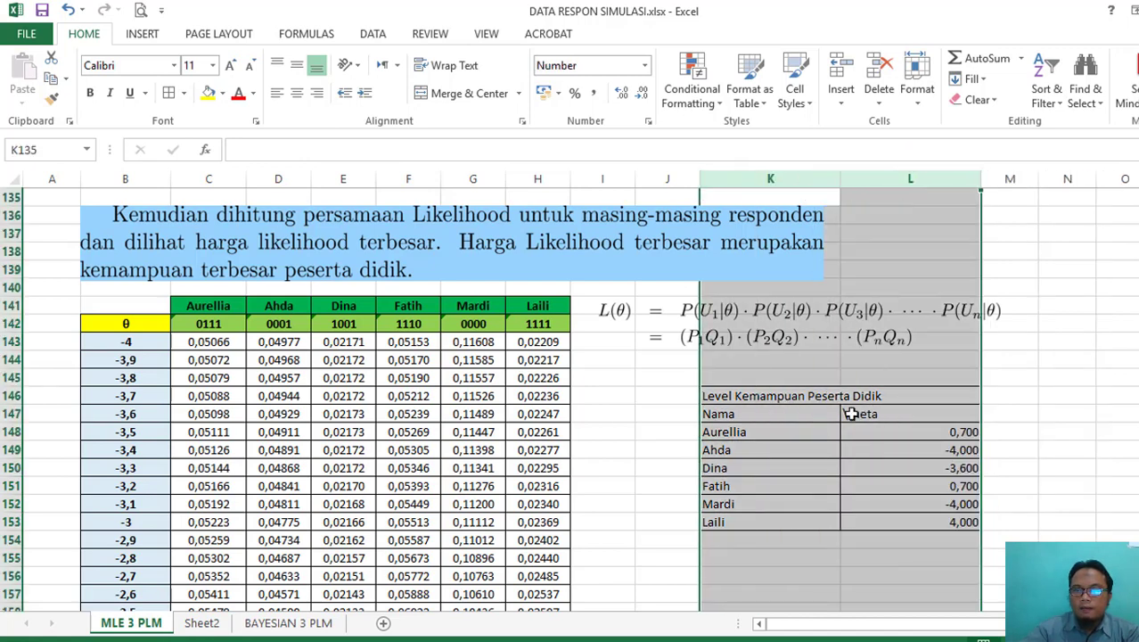
- Centre the table's title and header rows K146:L147 and fill them with the standard orange colour
left_click_drag(851, 396, 768, 415)
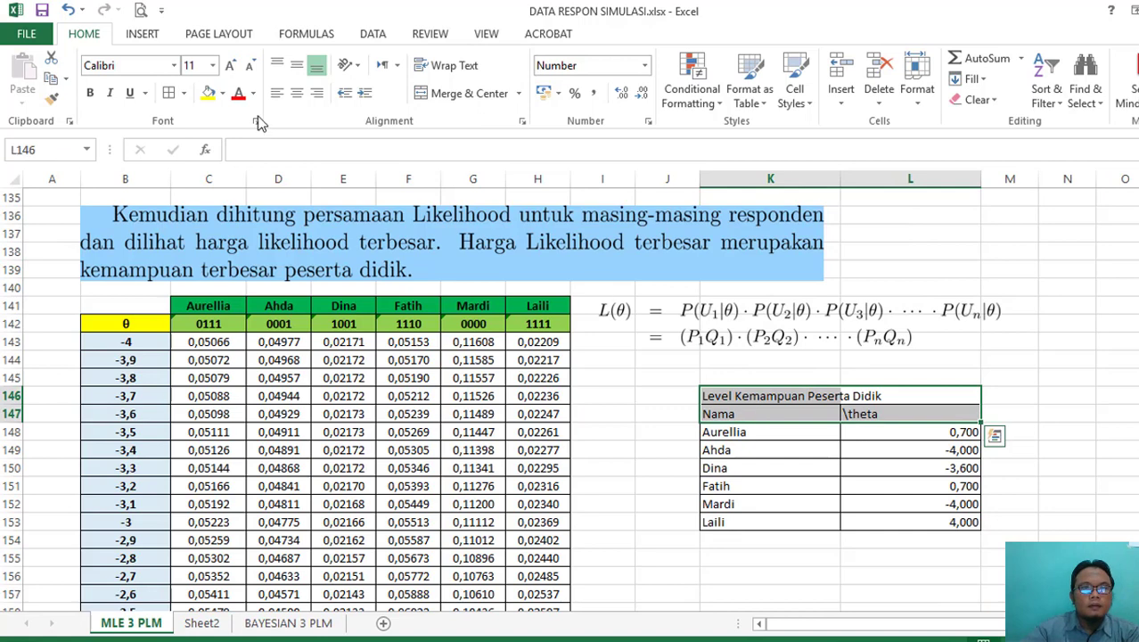
left_click(297, 93)
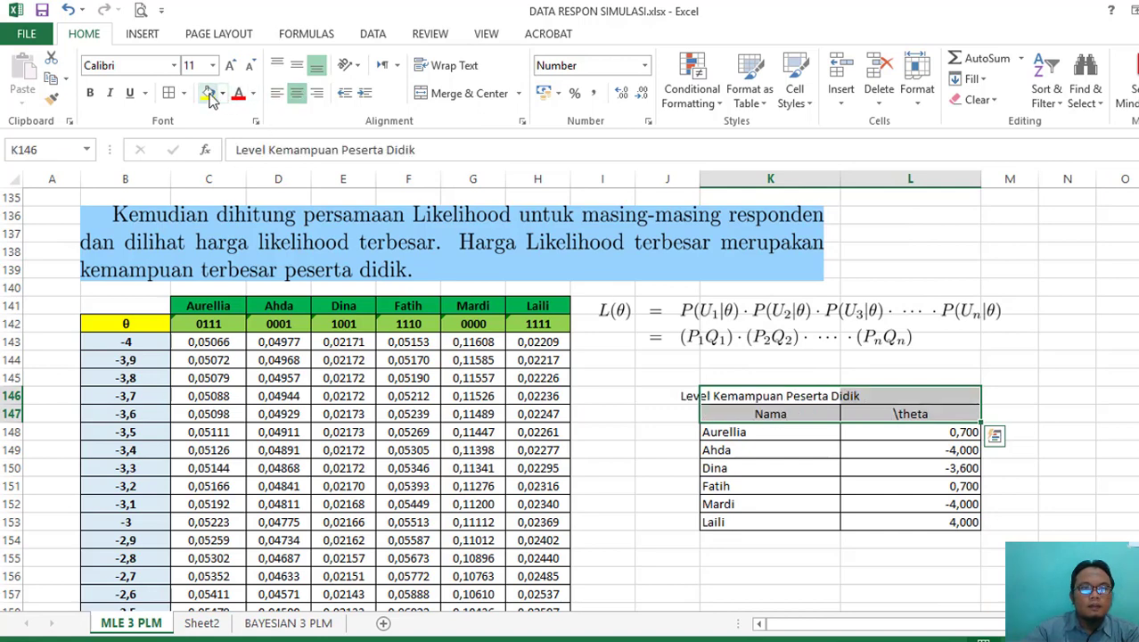
left_click(222, 93)
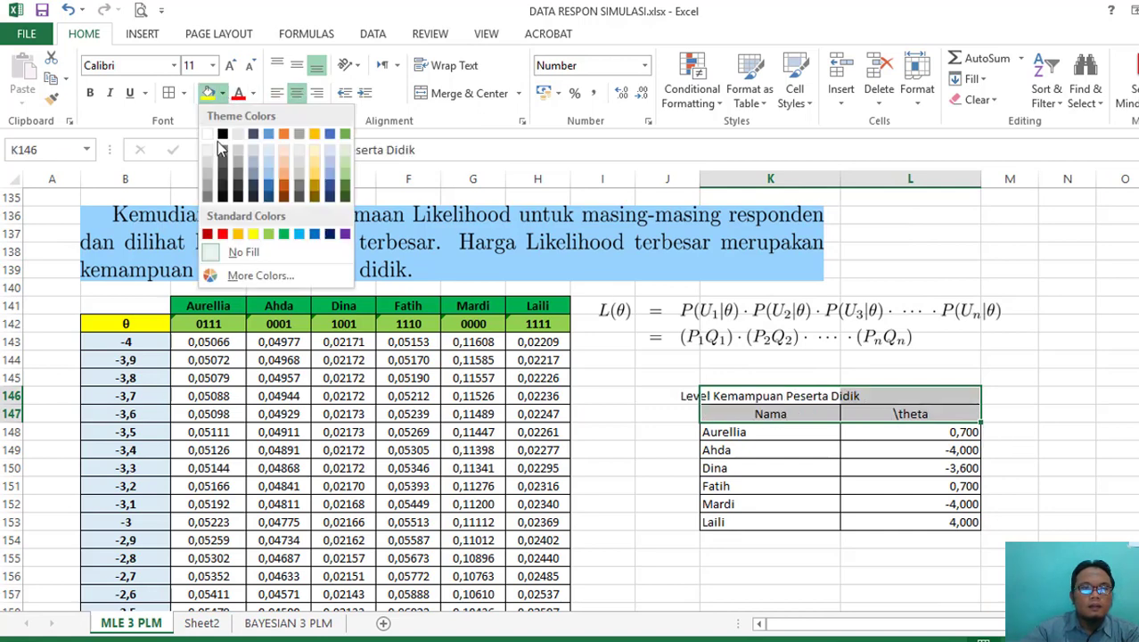
left_click(239, 235)
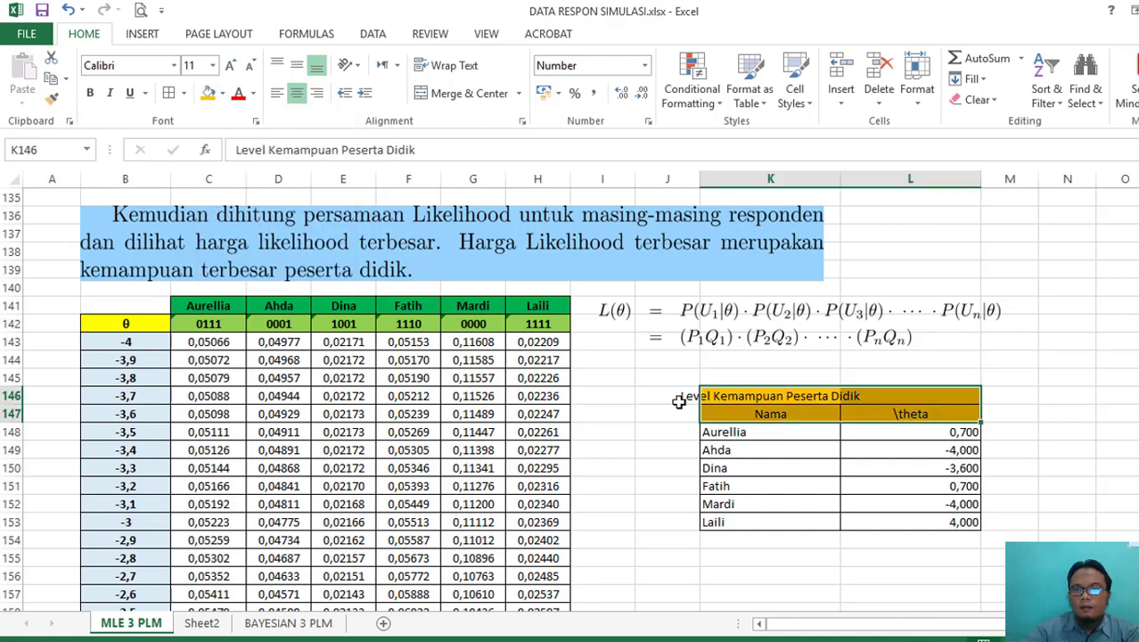
- Merge and centre the title across K146:L146 and make the title and header rows K146:L147 bold
left_click_drag(775, 394, 919, 401)
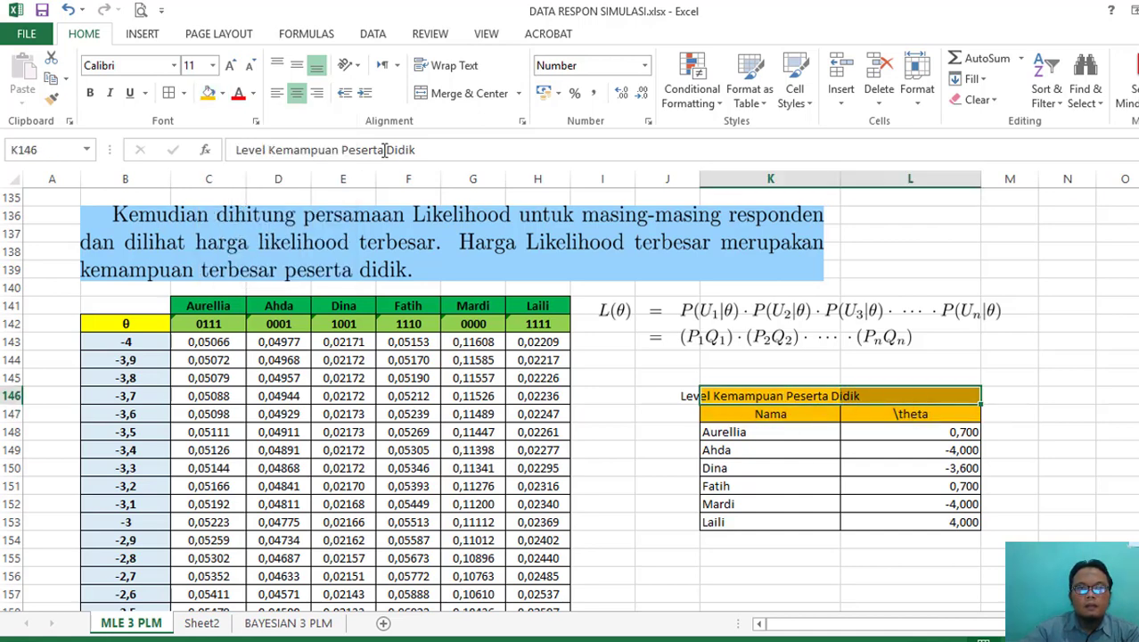
left_click(466, 93)
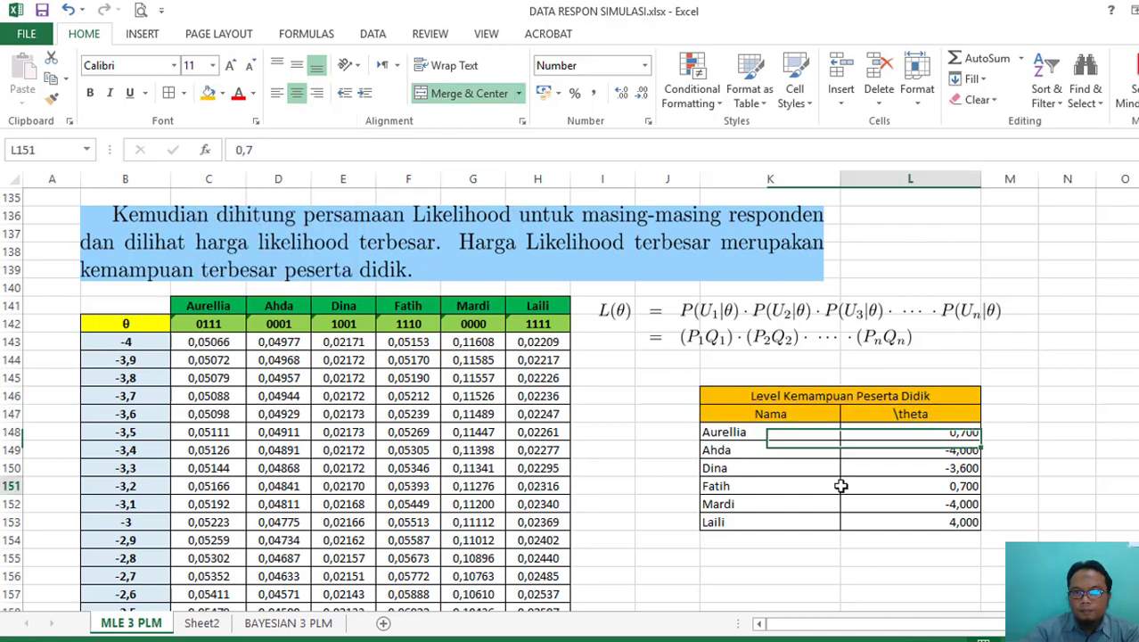
left_click_drag(788, 399, 786, 416)
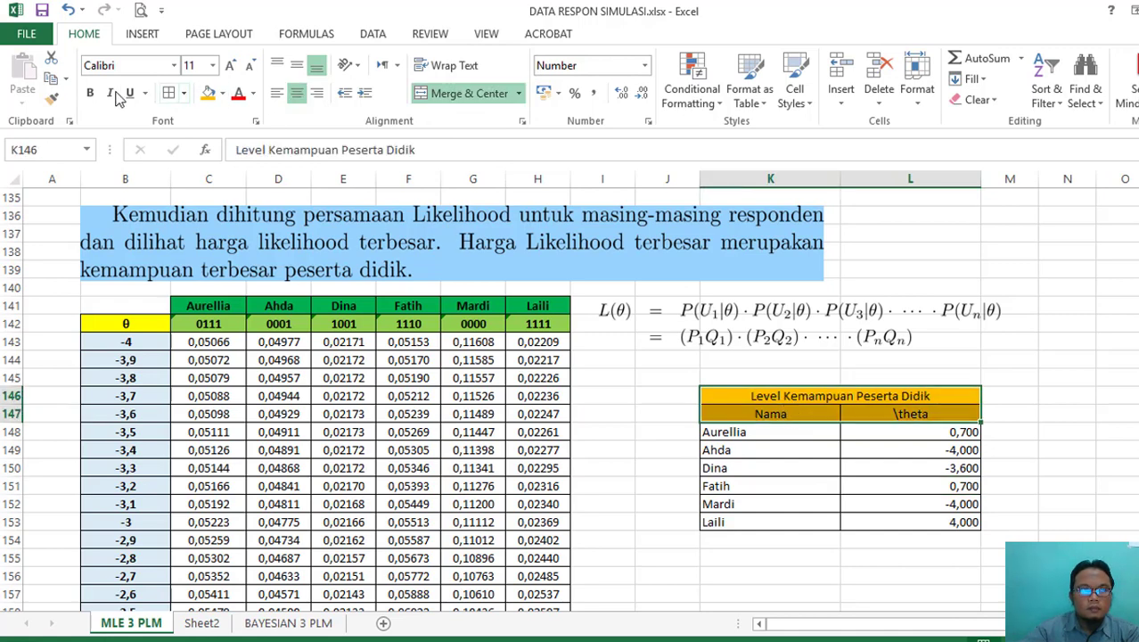
left_click(89, 93)
left_click(297, 92)
left_click(297, 92)
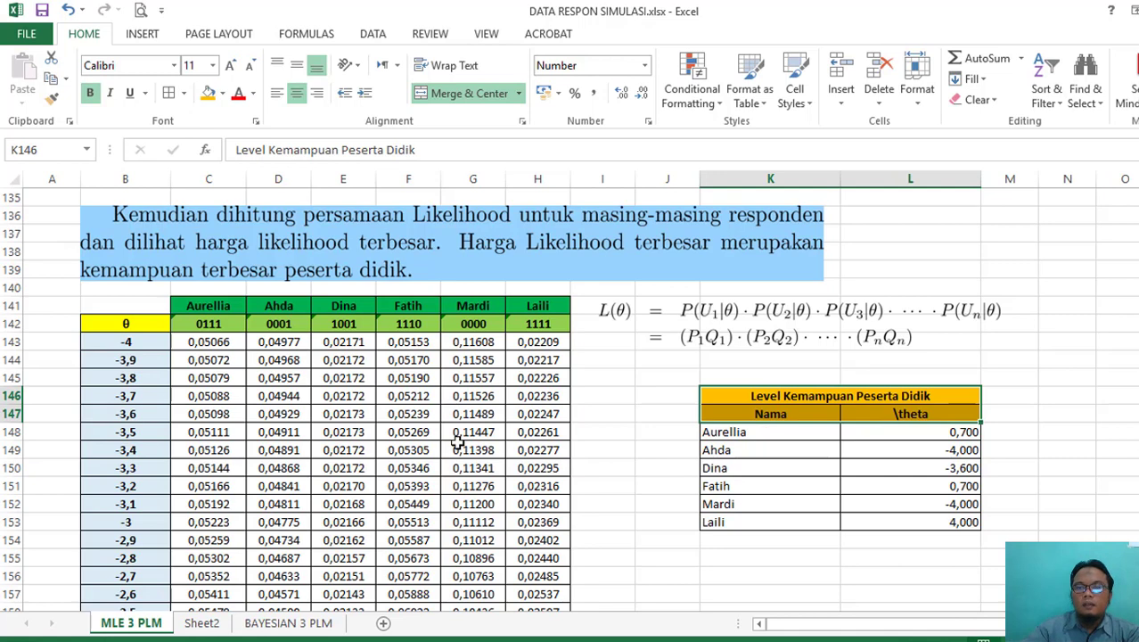
- Centre the contents of columns K and L horizontally
left_click_drag(786, 183, 900, 181)
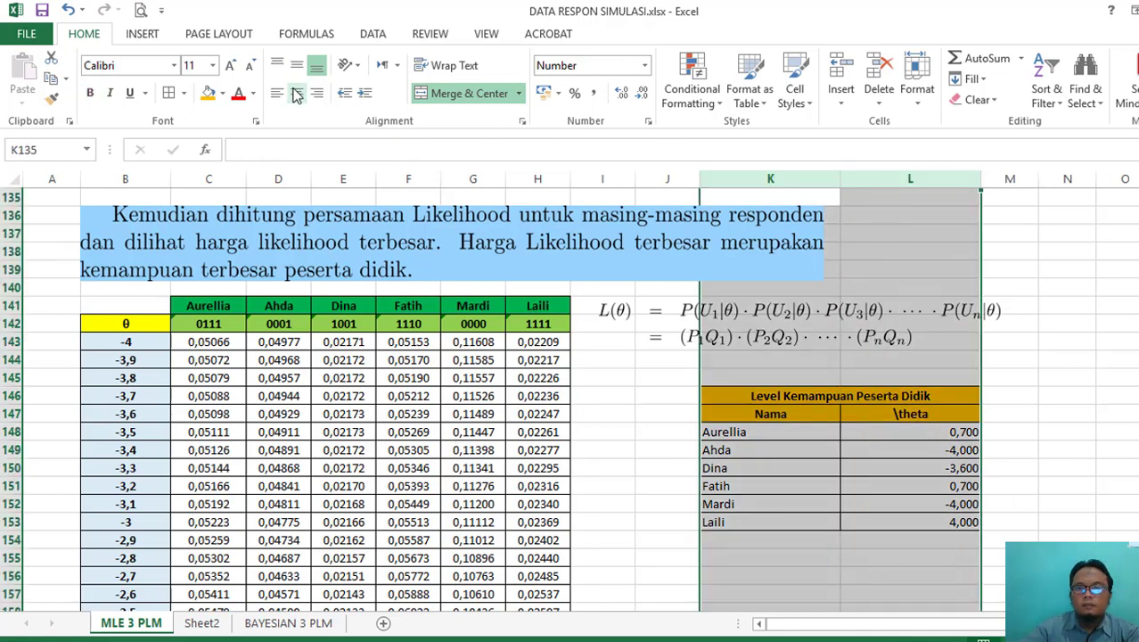
left_click(297, 93)
left_click(1054, 465)
- Review the likelihood table from theta -4 to 4 and its explanatory notes alongside the ability table
scroll(918, 510, "down", 2)
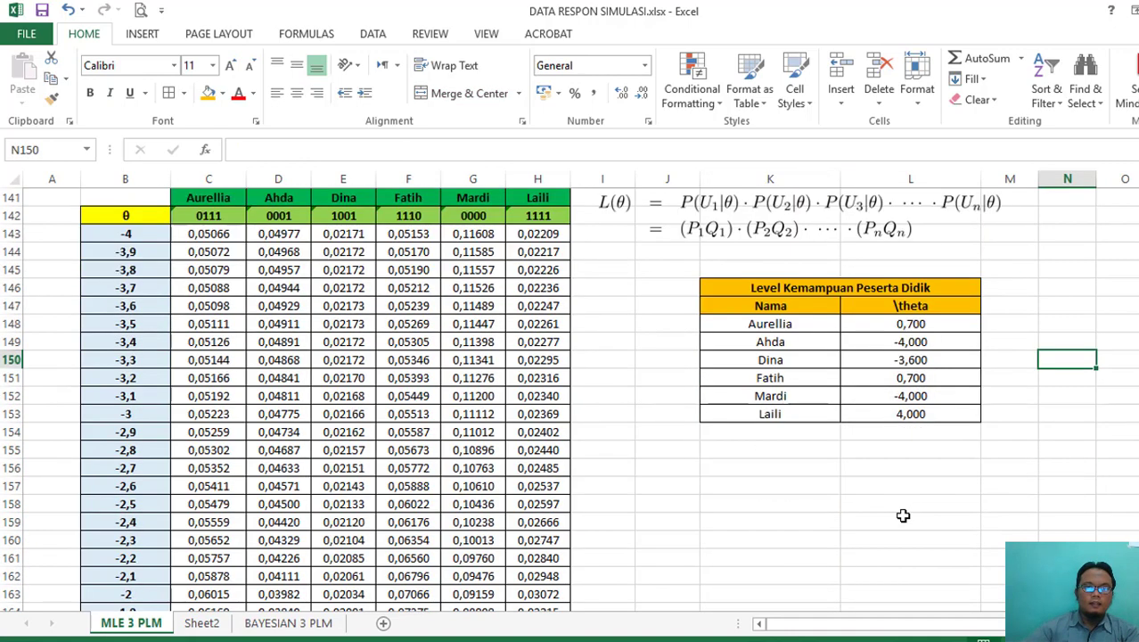
scroll(763, 509, "down", 20)
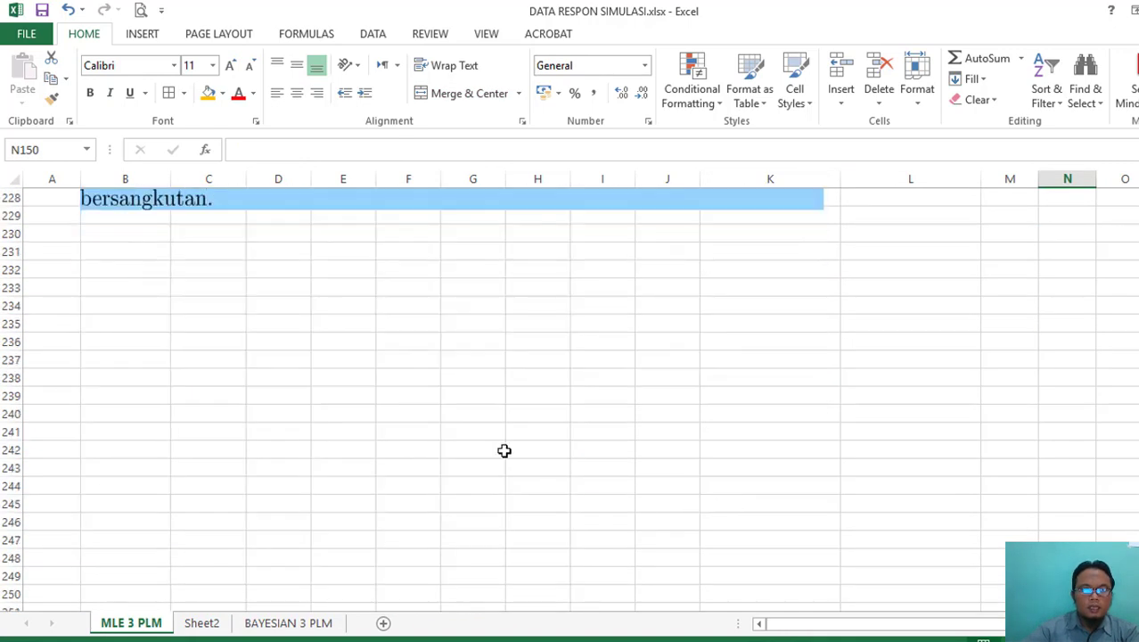
scroll(514, 455, "up", 4)
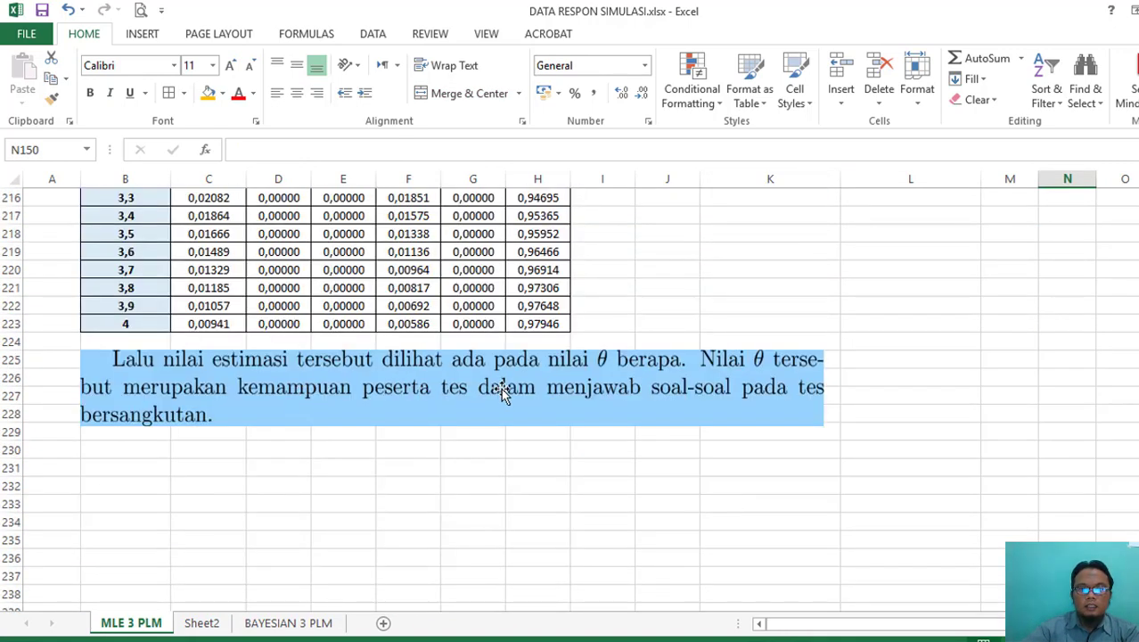
scroll(517, 401, "up", 10)
scroll(366, 345, "up", 18)
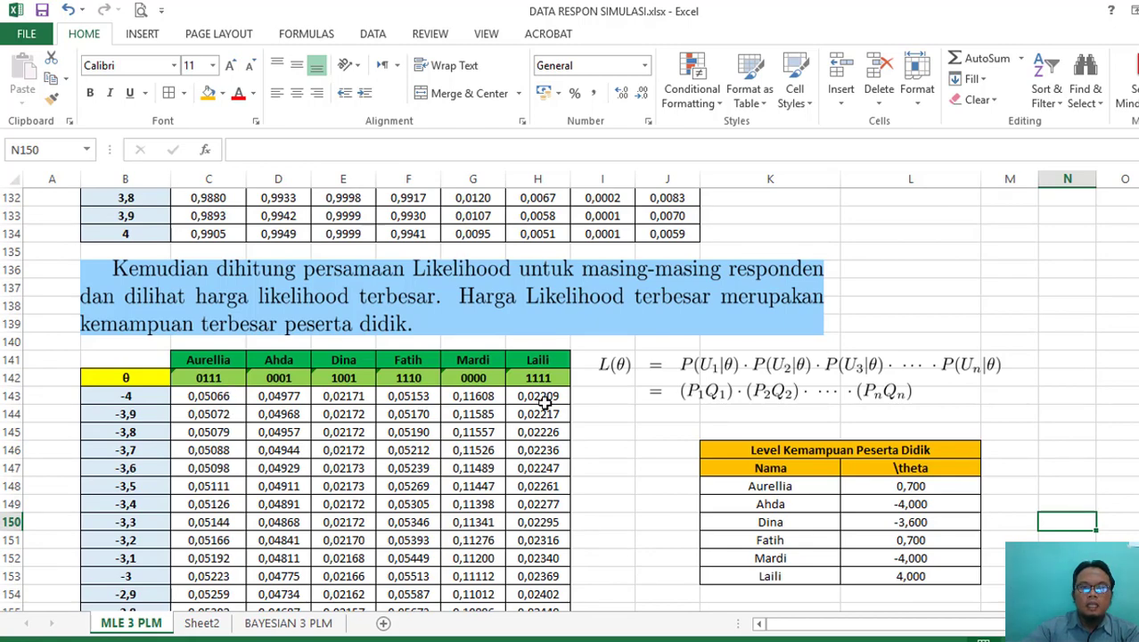
scroll(546, 403, "down", 1)
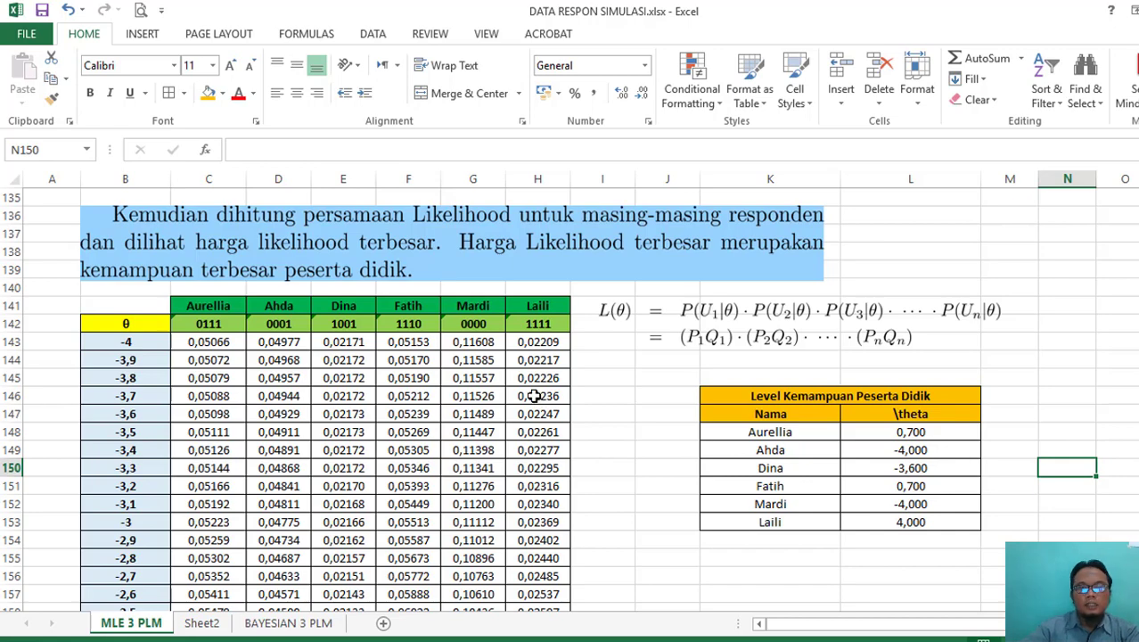
scroll(534, 396, "down", 10)
scroll(539, 403, "up", 4)
scroll(539, 403, "up", 5)
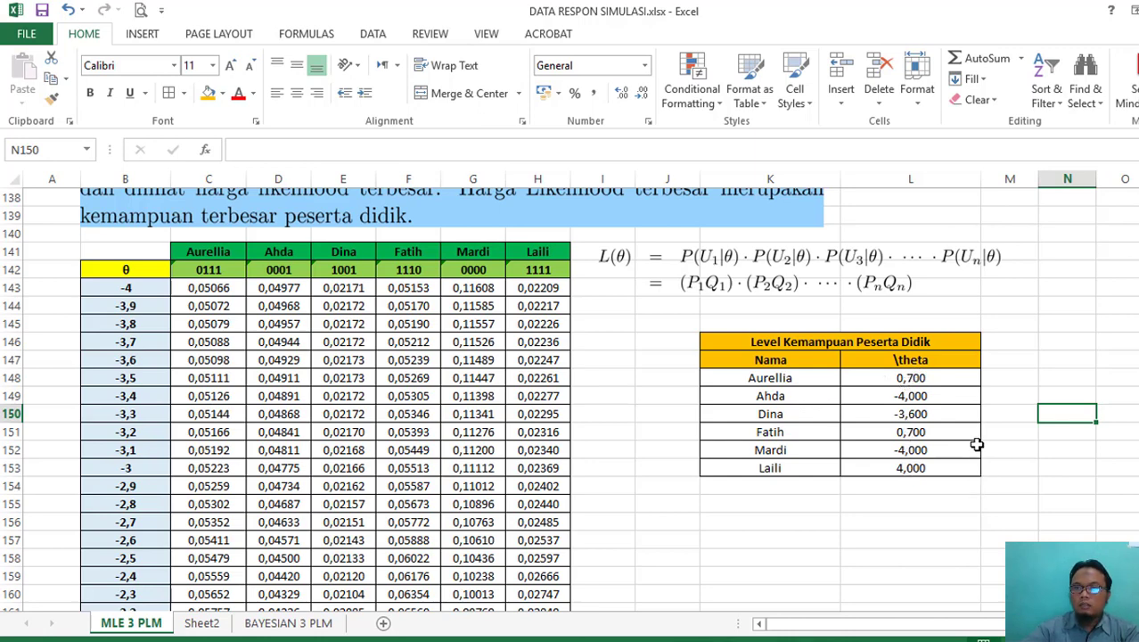
- Merge and centre M146:M147 beside the ability table and enter the heading Nilai
left_click(1009, 359)
left_click_drag(1003, 353, 1006, 342)
left_click(457, 98)
type("Nilai")
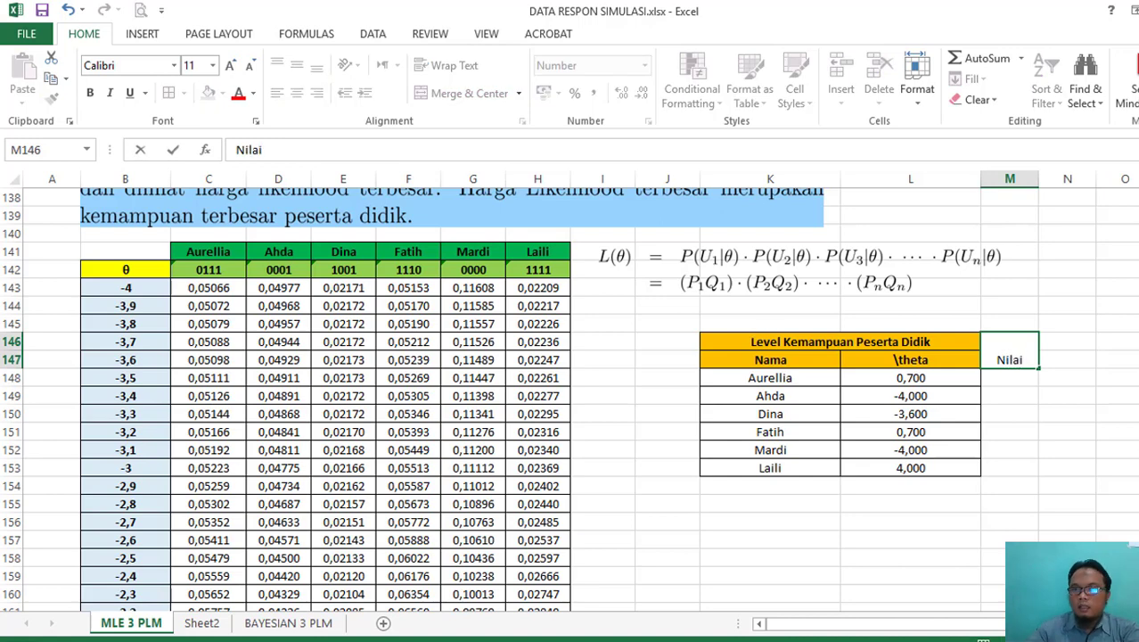
left_click(1074, 502)
- Middle-align the Nilai heading vertically and fill it with the same orange as the other headers
left_click(1017, 350)
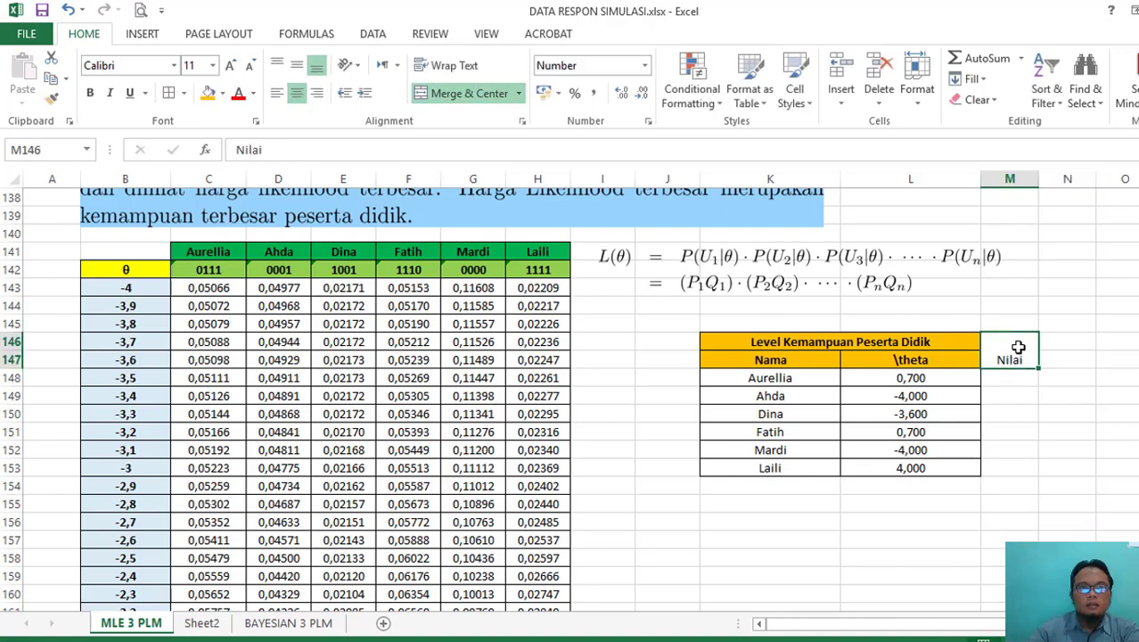
left_click(295, 70)
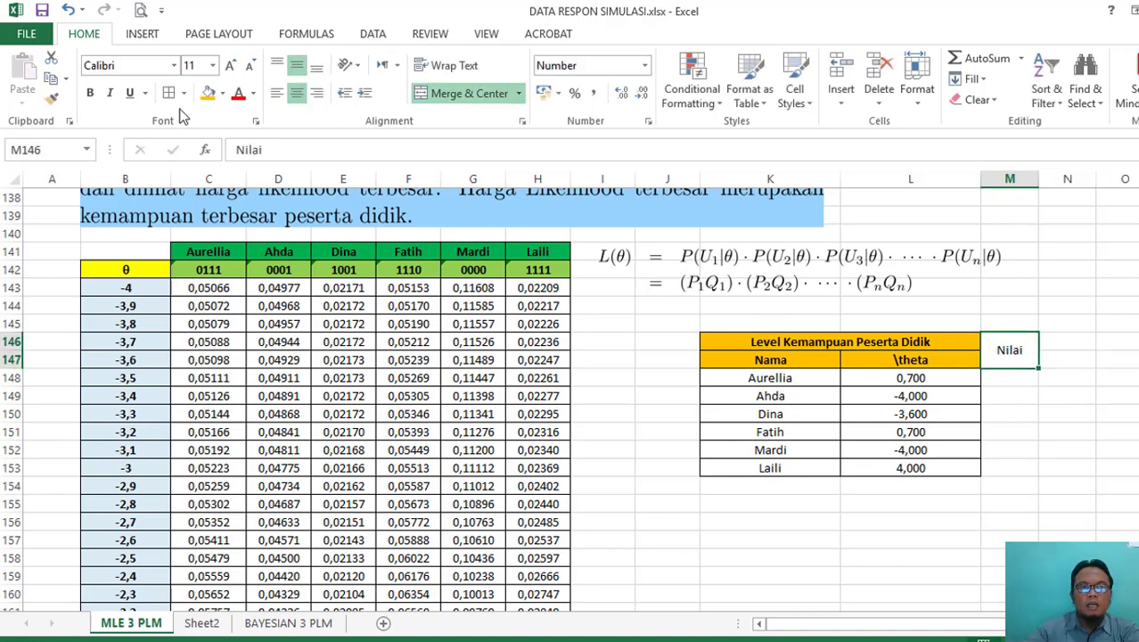
left_click(207, 93)
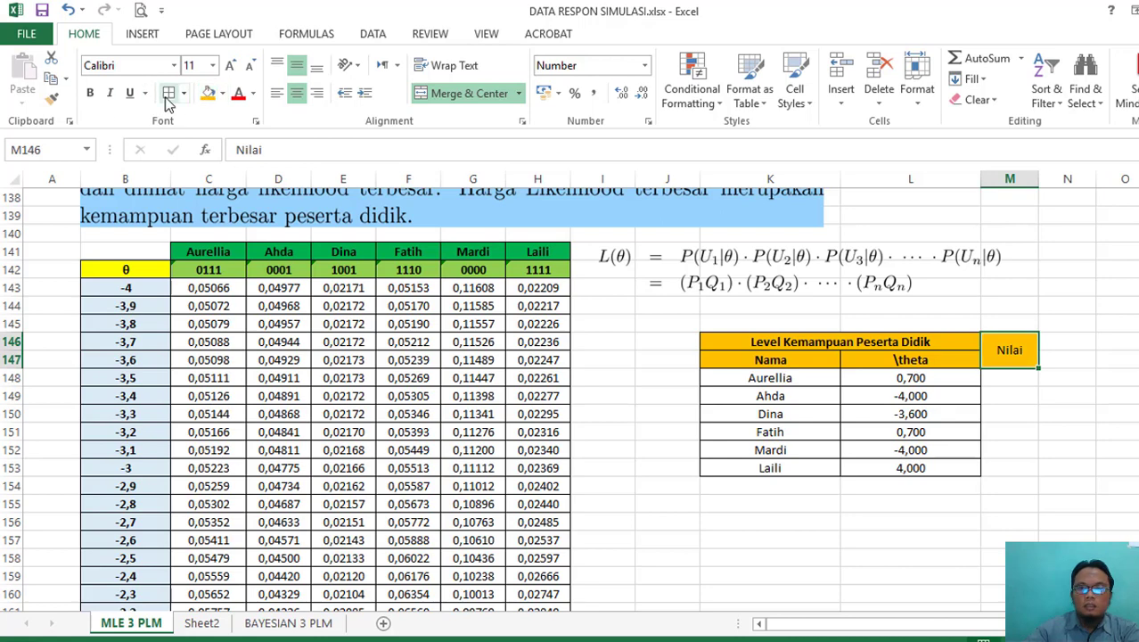
left_click(1046, 432)
- Add borders to all cells of K146:M153 and make the Nilai heading bold
left_click_drag(1010, 348, 907, 465)
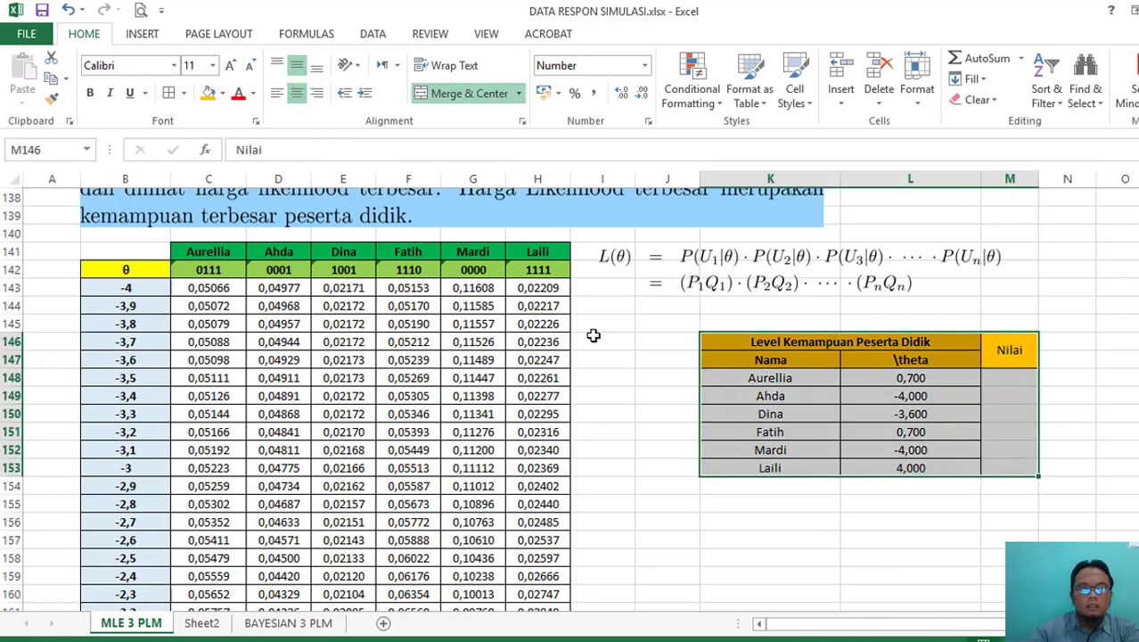
left_click(167, 94)
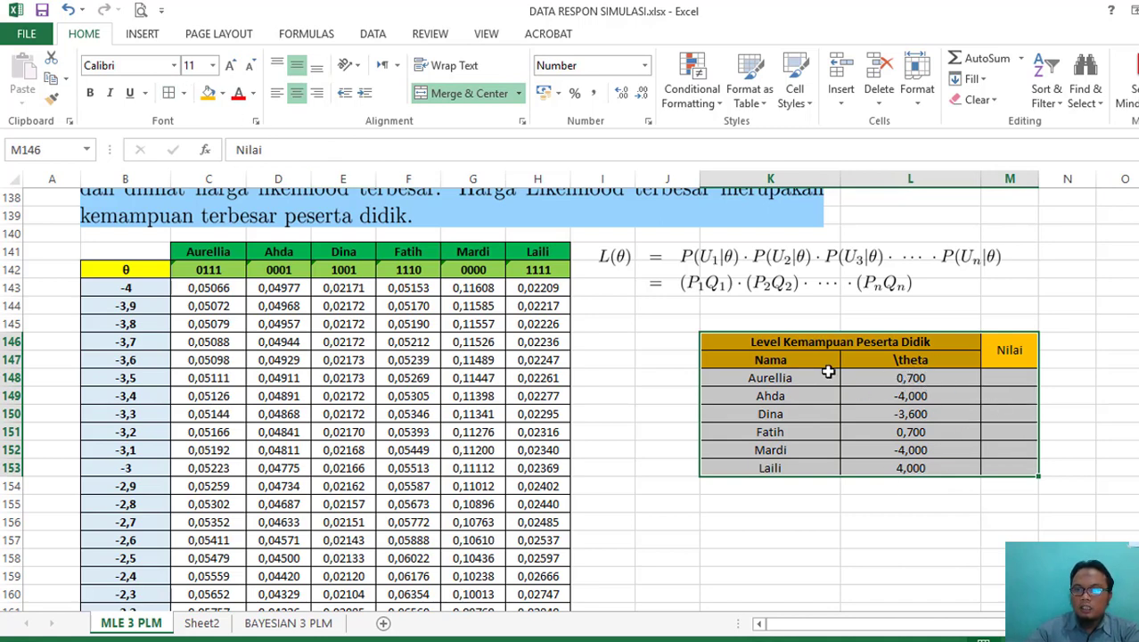
left_click(959, 453)
left_click_drag(1016, 357, 802, 356)
left_click(93, 97)
left_click(1010, 353)
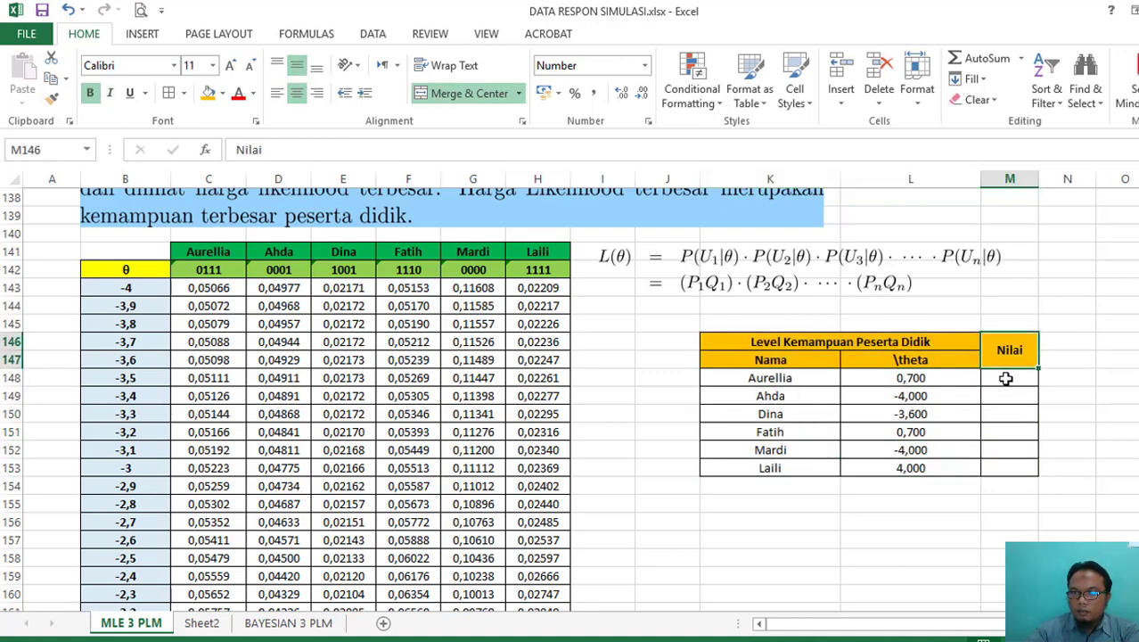
- Enter the score formula =L148*10+50 in M148
left_click(1005, 379)
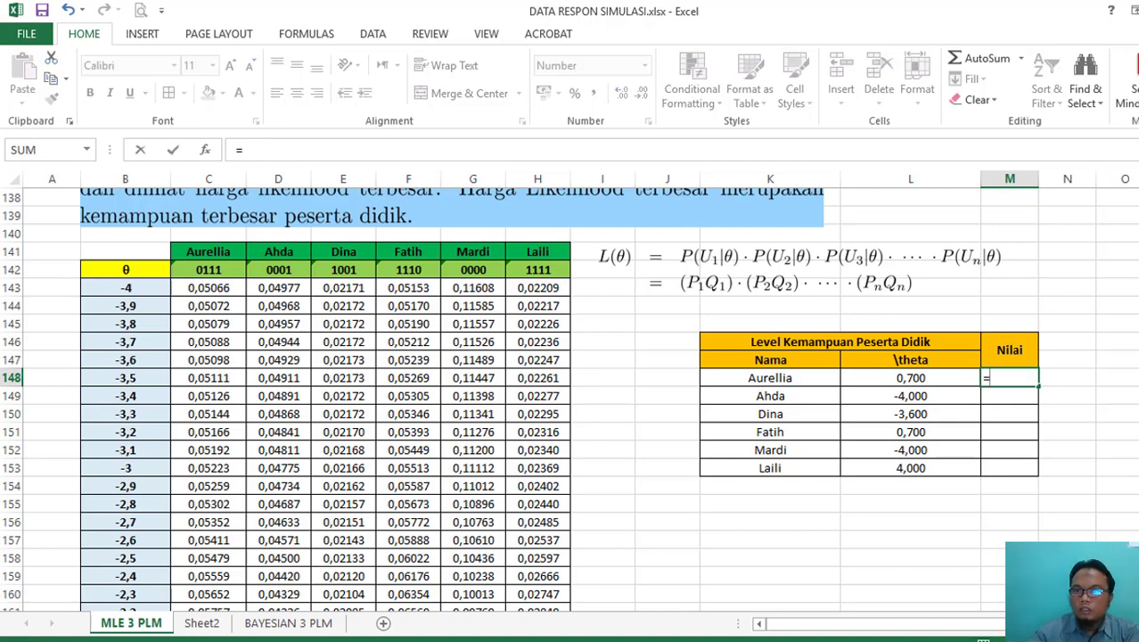
left_click(927, 378)
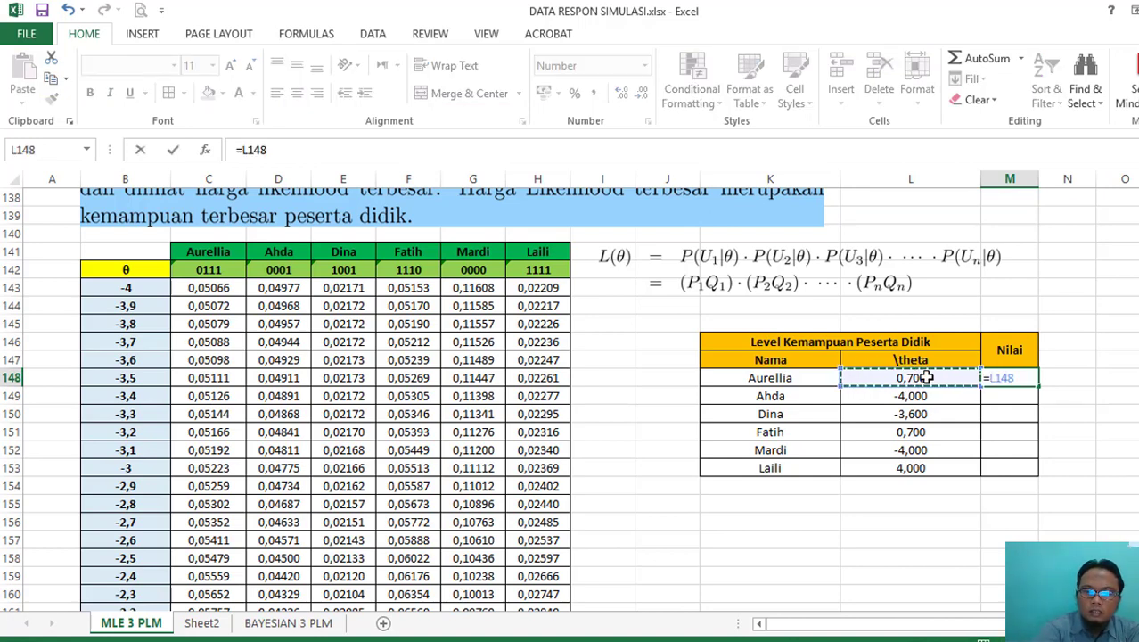
type("*")
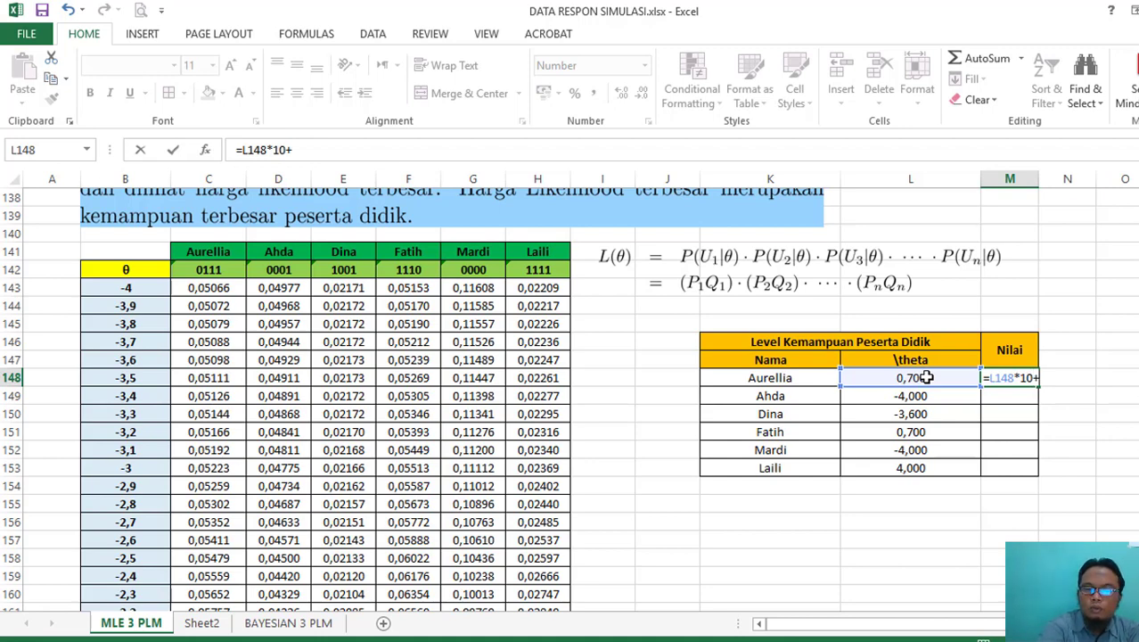
key("Return")
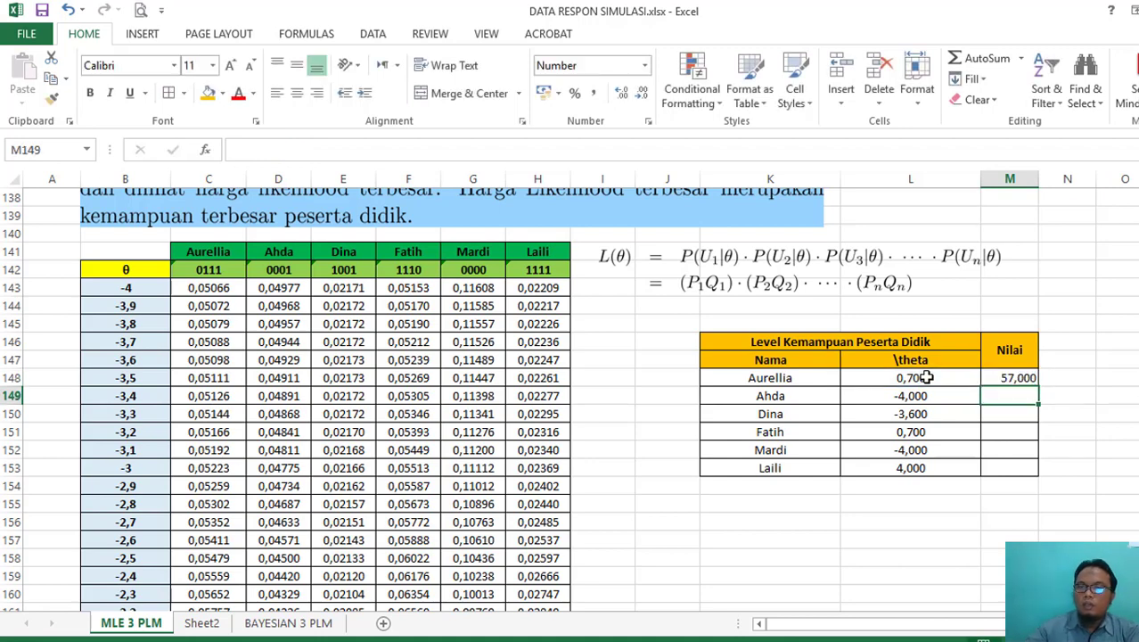
- Centre column M horizontally and fill the score formula from M148 down to M153
left_click(1008, 178)
left_click(298, 94)
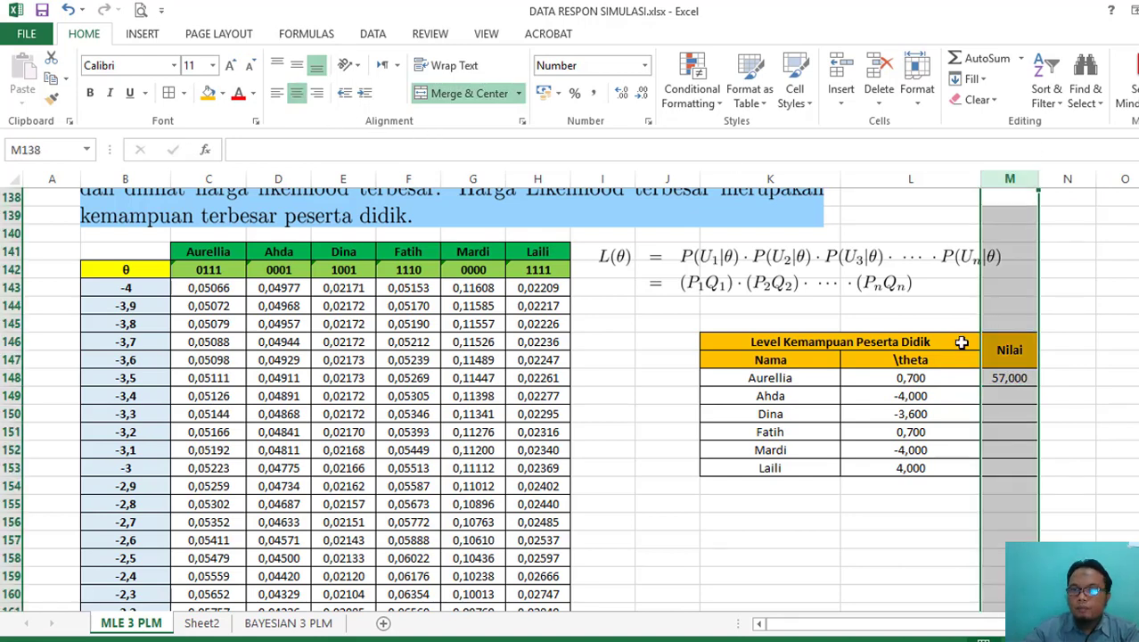
left_click(1005, 378)
left_click_drag(1038, 383, 1038, 474)
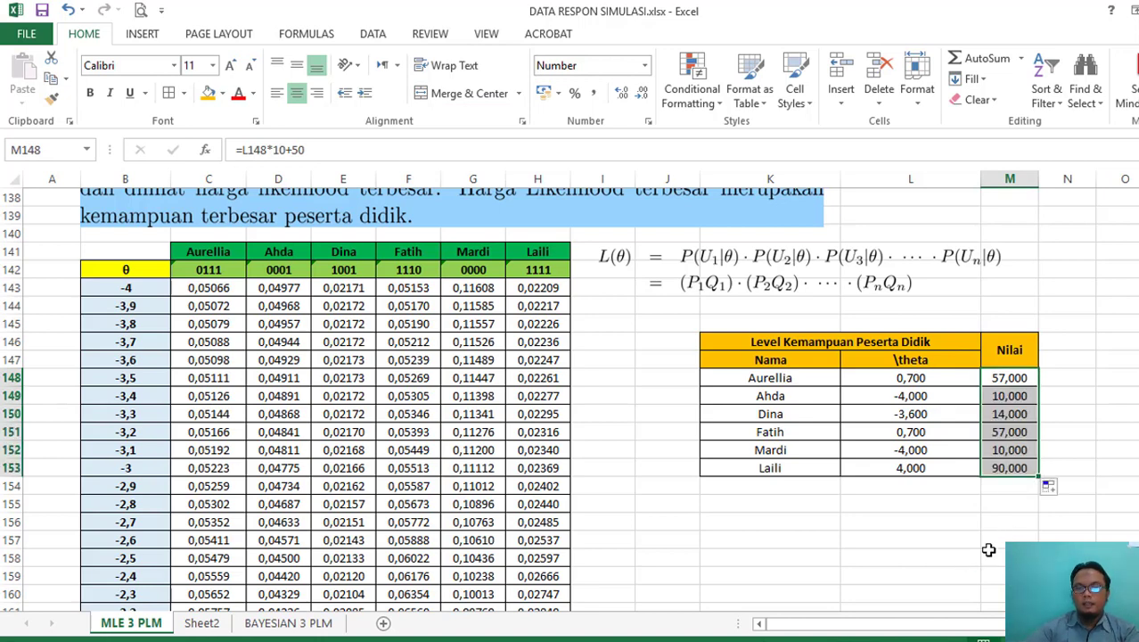
left_click(989, 554)
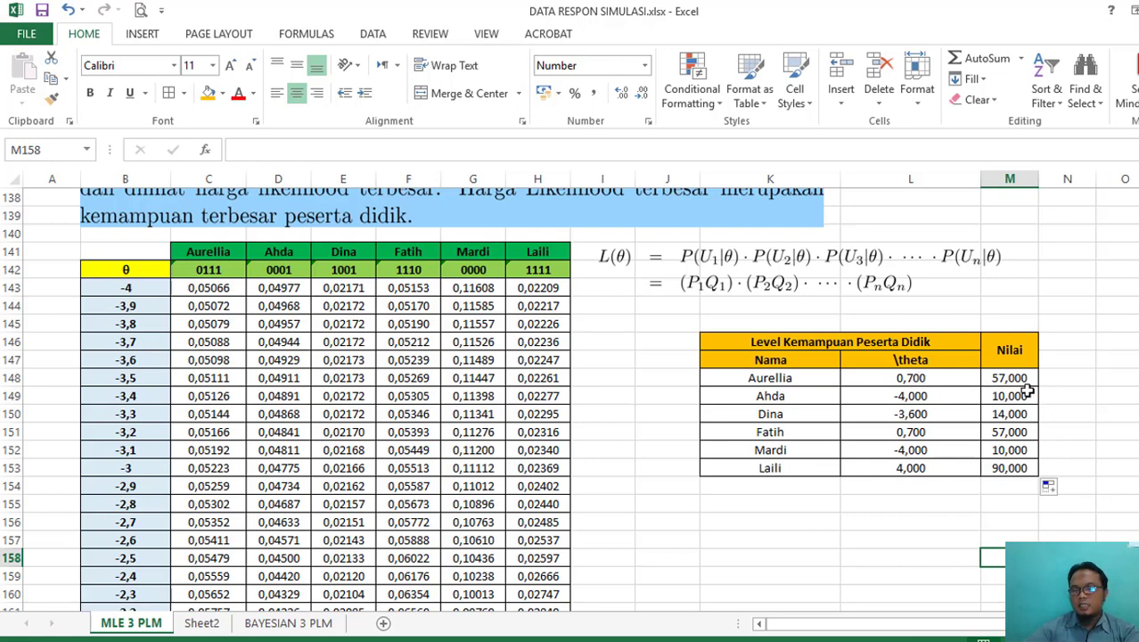
- Move the T Scores picture up beside the ability table so that it starts at about row 140
left_click(1010, 377)
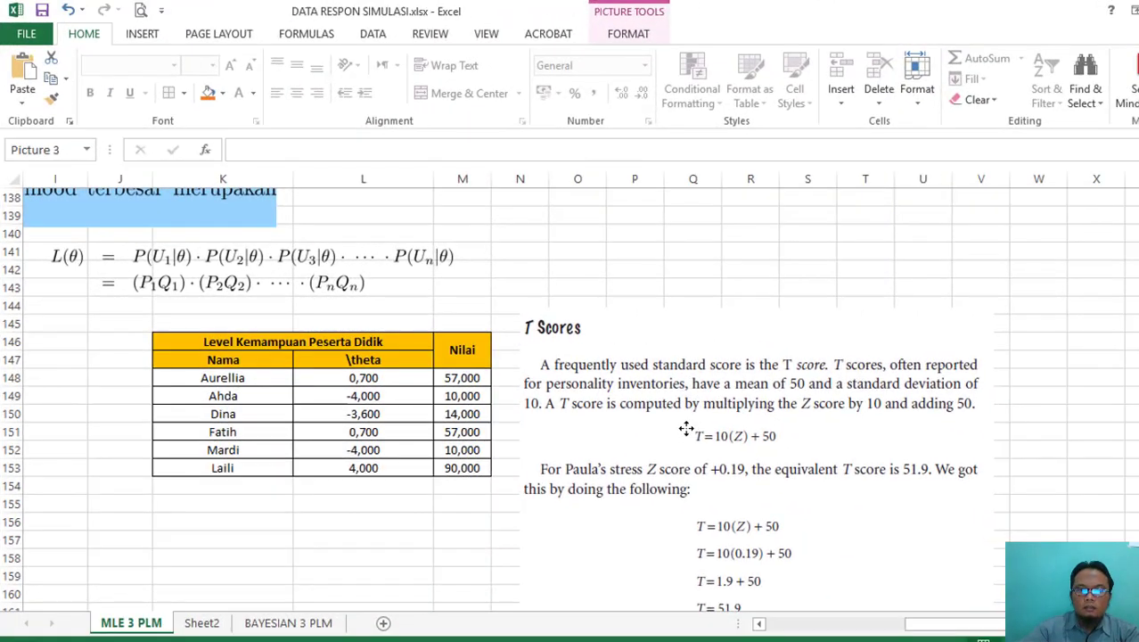
left_click_drag(686, 429, 685, 365)
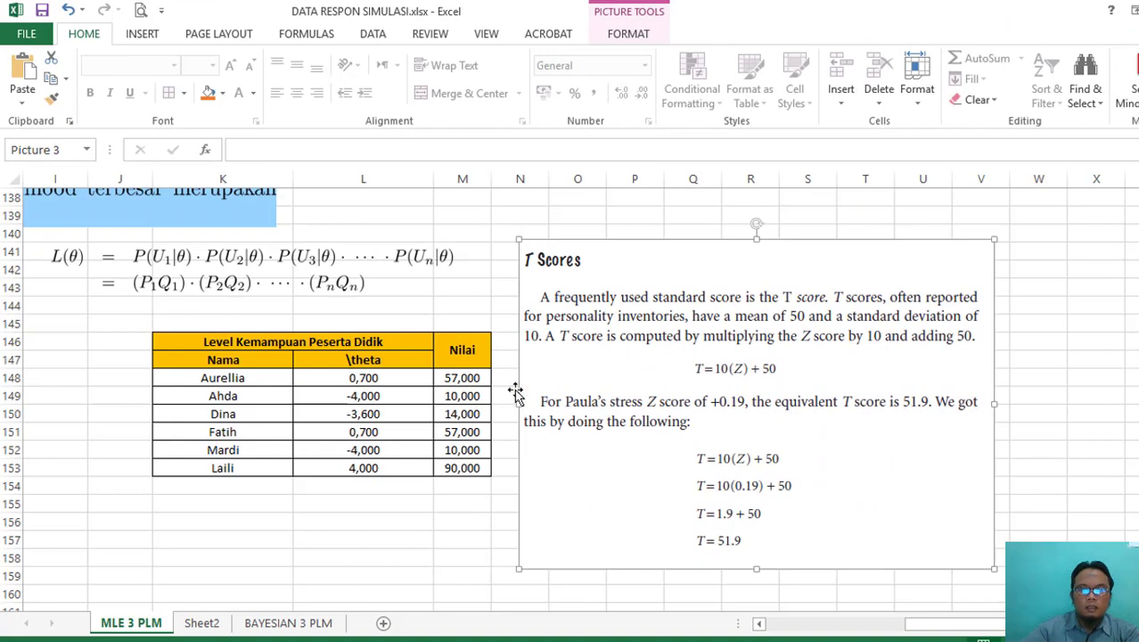
- Compare the score formulas in M148 and M149 with the T = 10(Z) + 50 formula in the T Scores picture
left_click(472, 382)
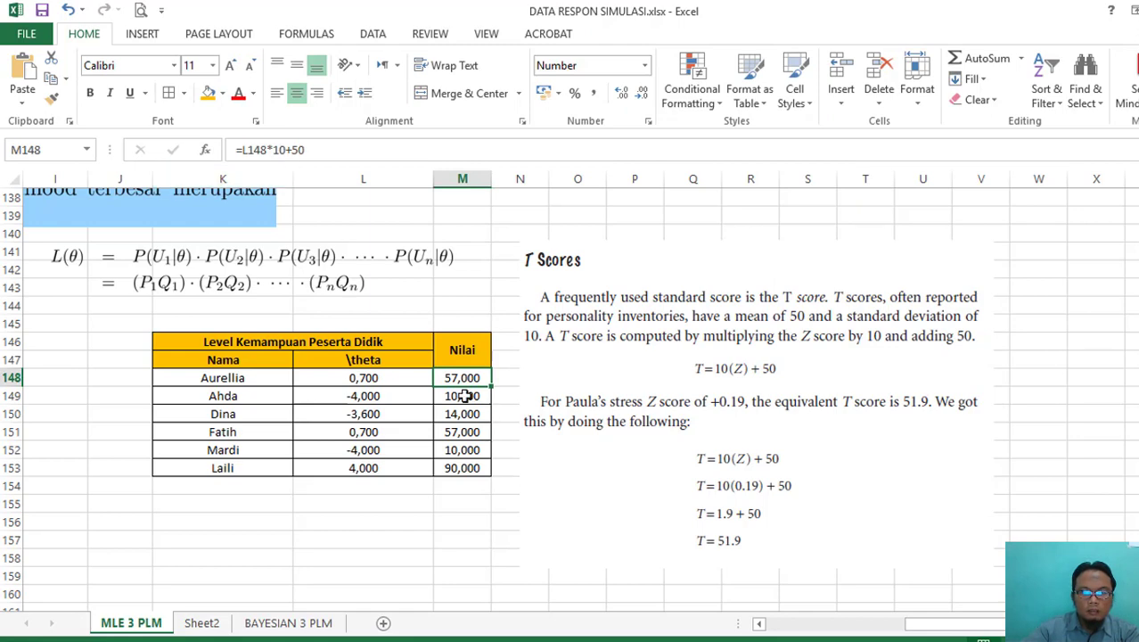
left_click(465, 396)
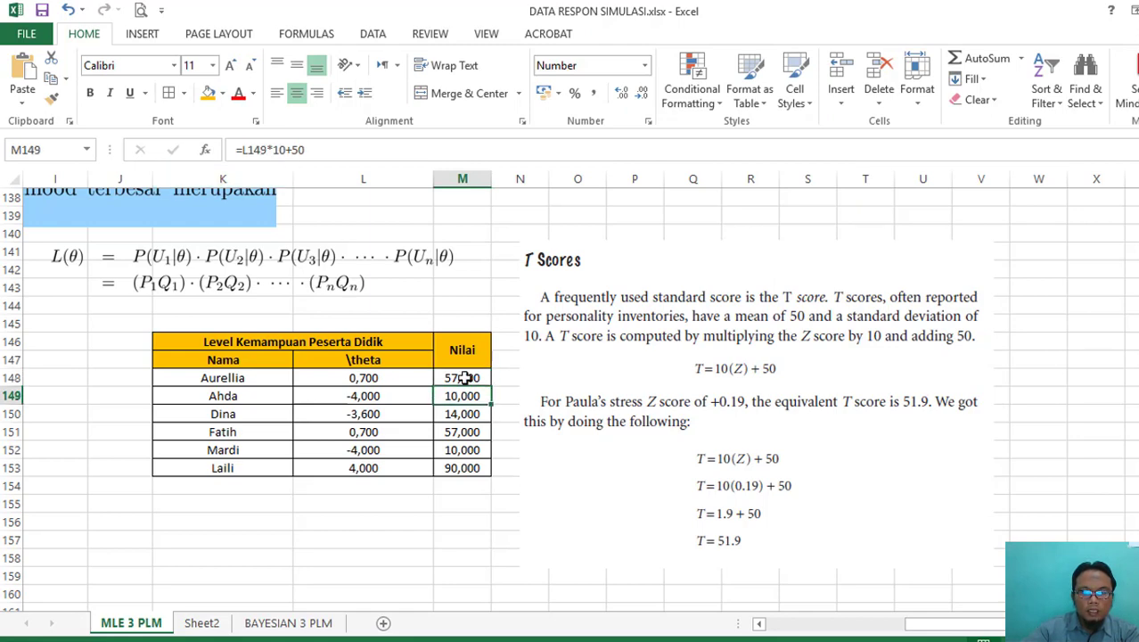
left_click(731, 367)
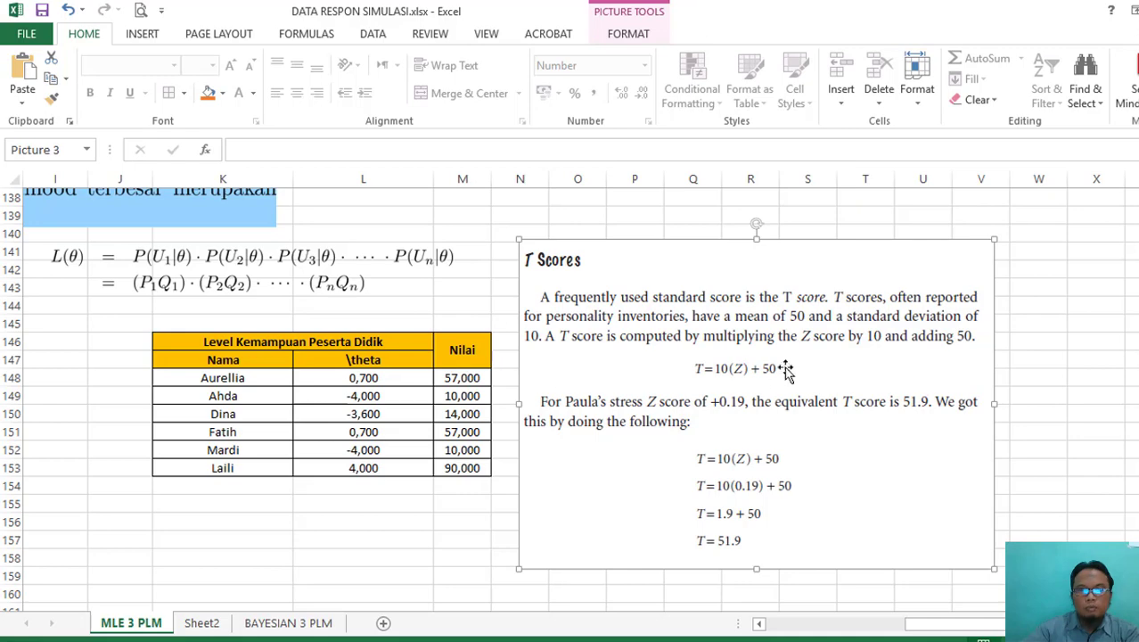
left_click(456, 375)
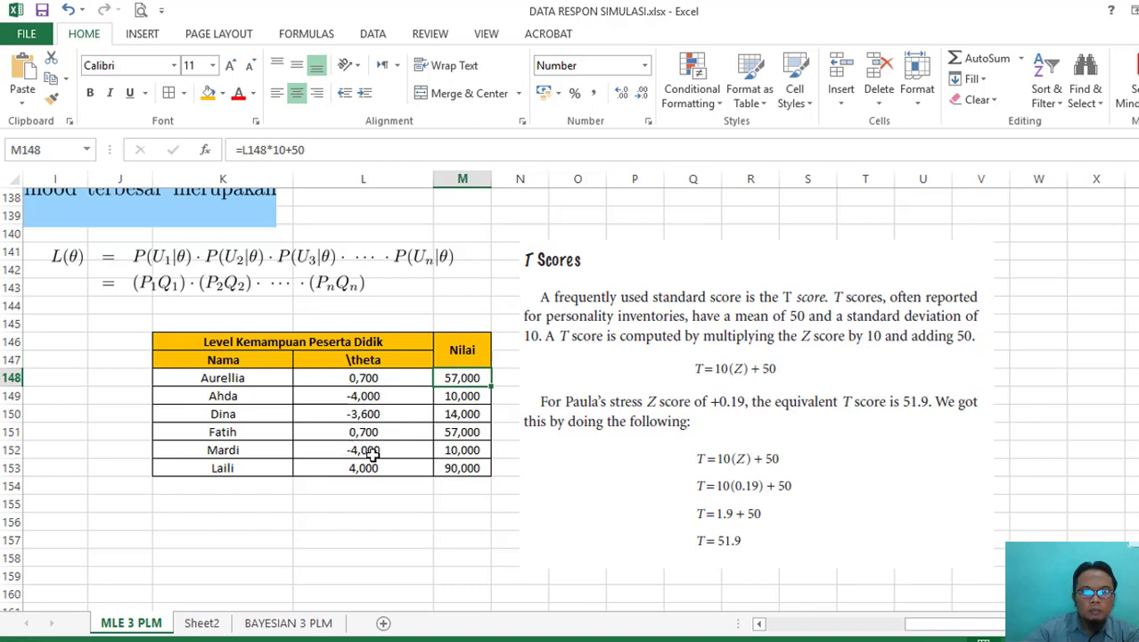
left_click(644, 423)
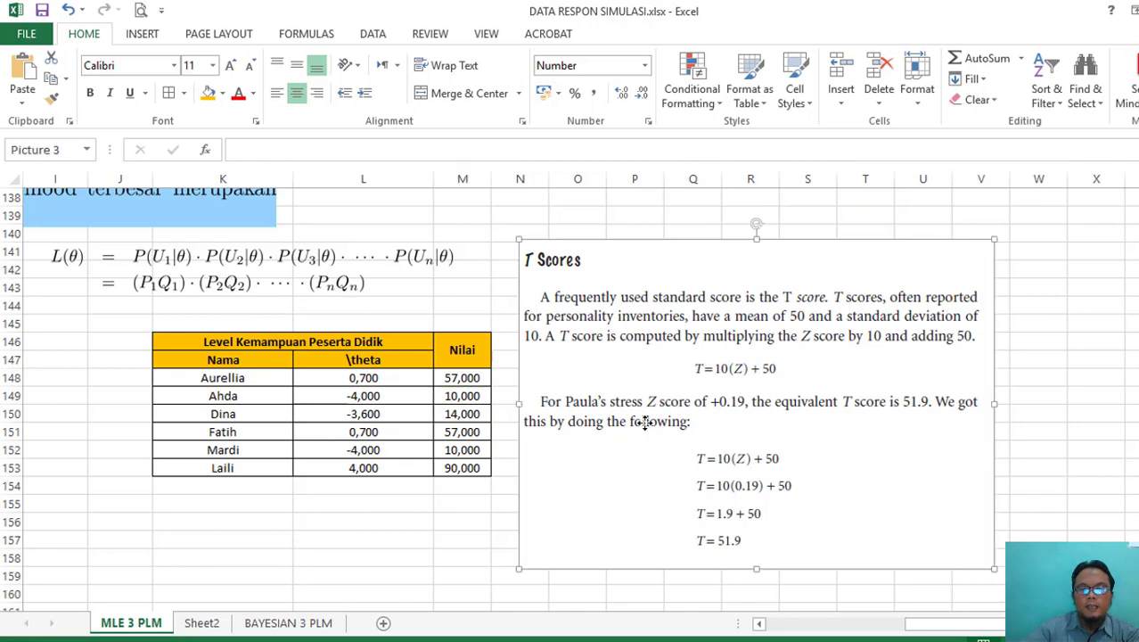
left_click_drag(932, 629, 793, 629)
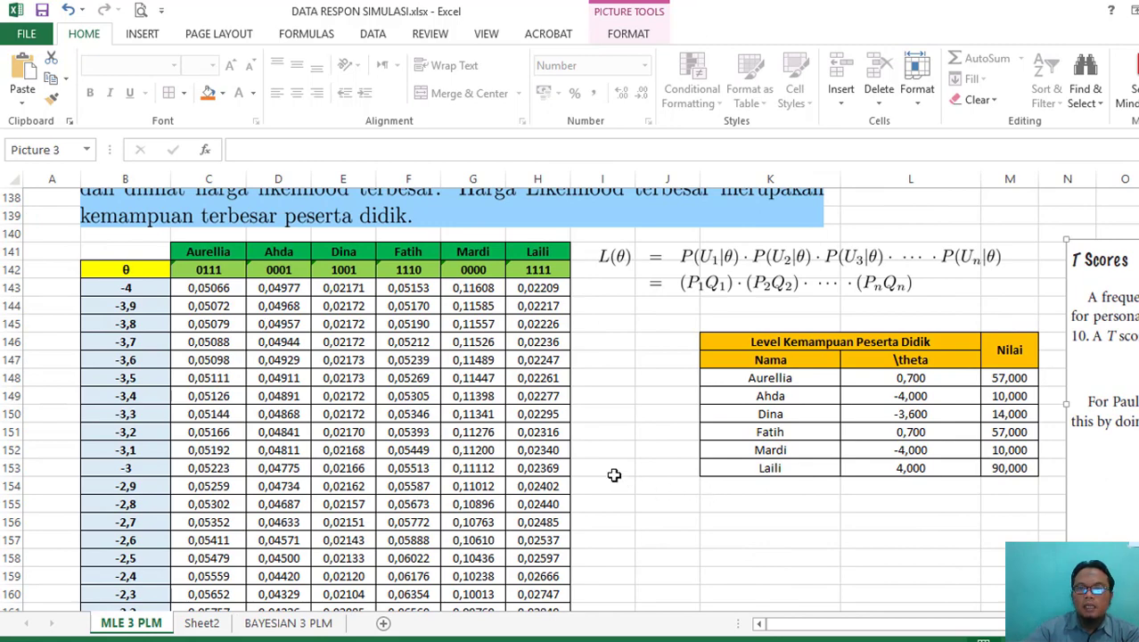
scroll(617, 475, "down", 1)
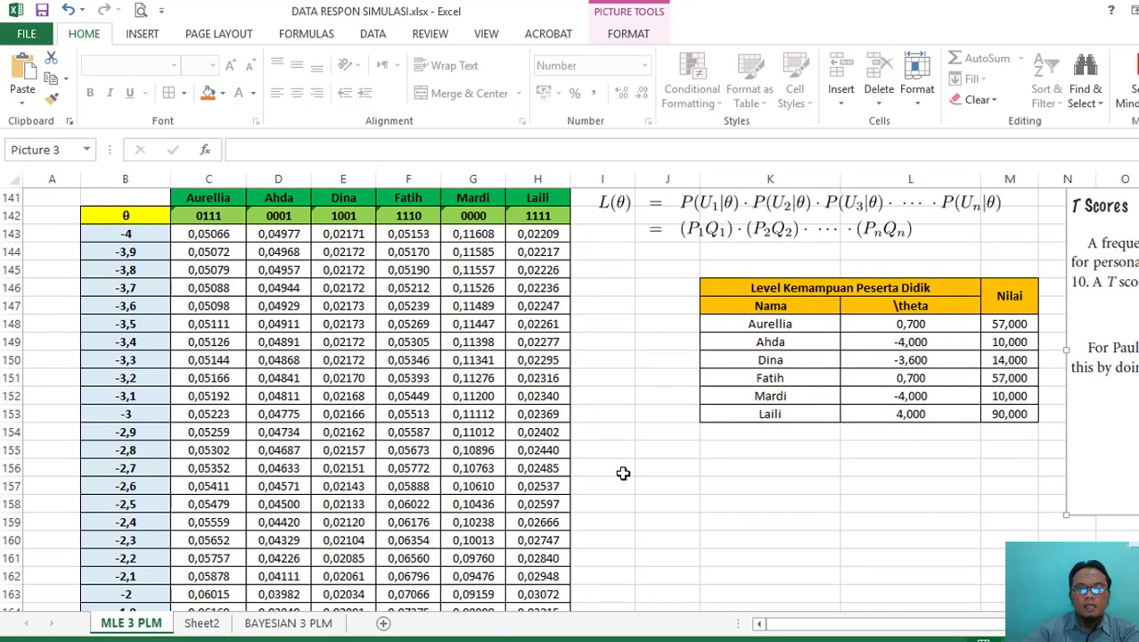
scroll(623, 475, "down", 1, "ctrl")
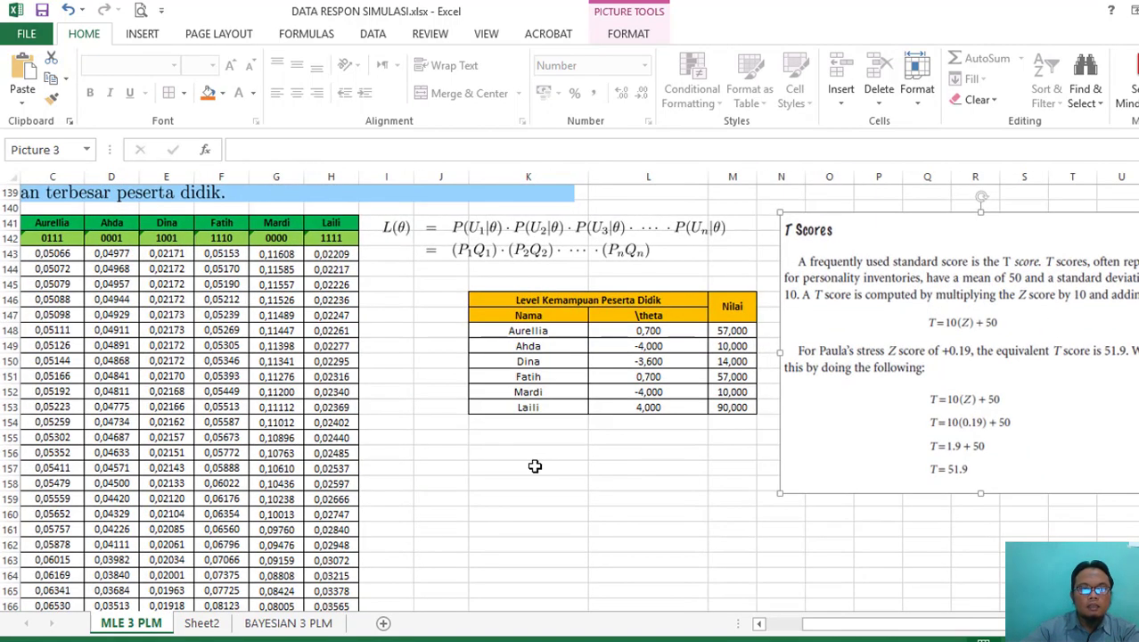
- Plot the six respondents' likelihoods against theta from B143:H223 as a Scatter with Smooth Lines chart
scroll(535, 467, "up", 1, "ctrl")
left_click_drag(922, 629, 834, 629)
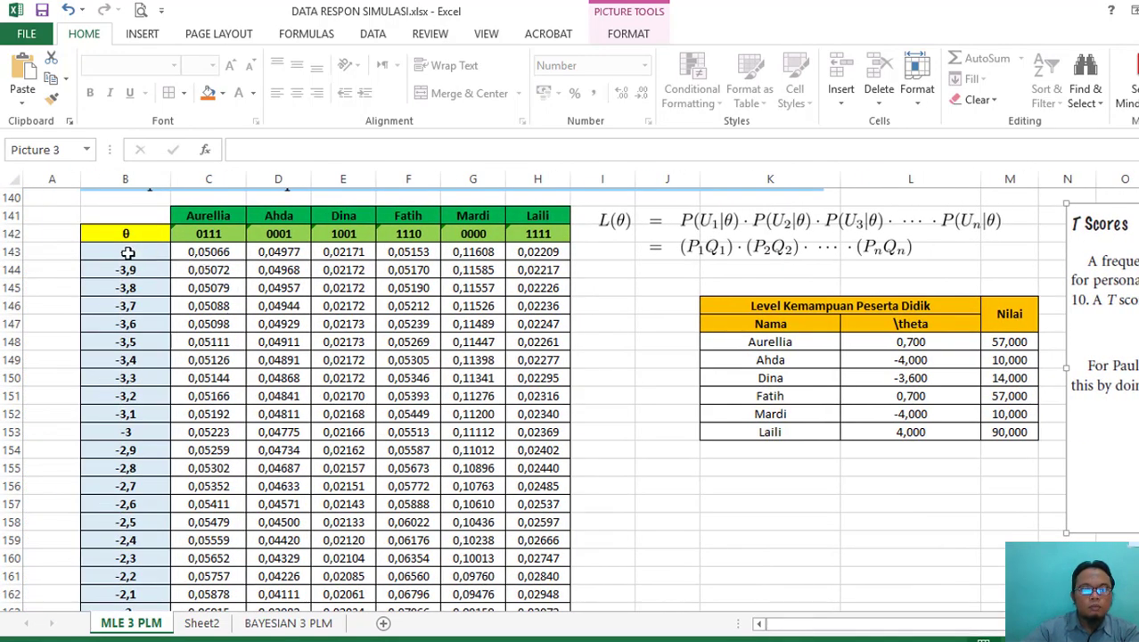
left_click_drag(103, 254, 534, 559)
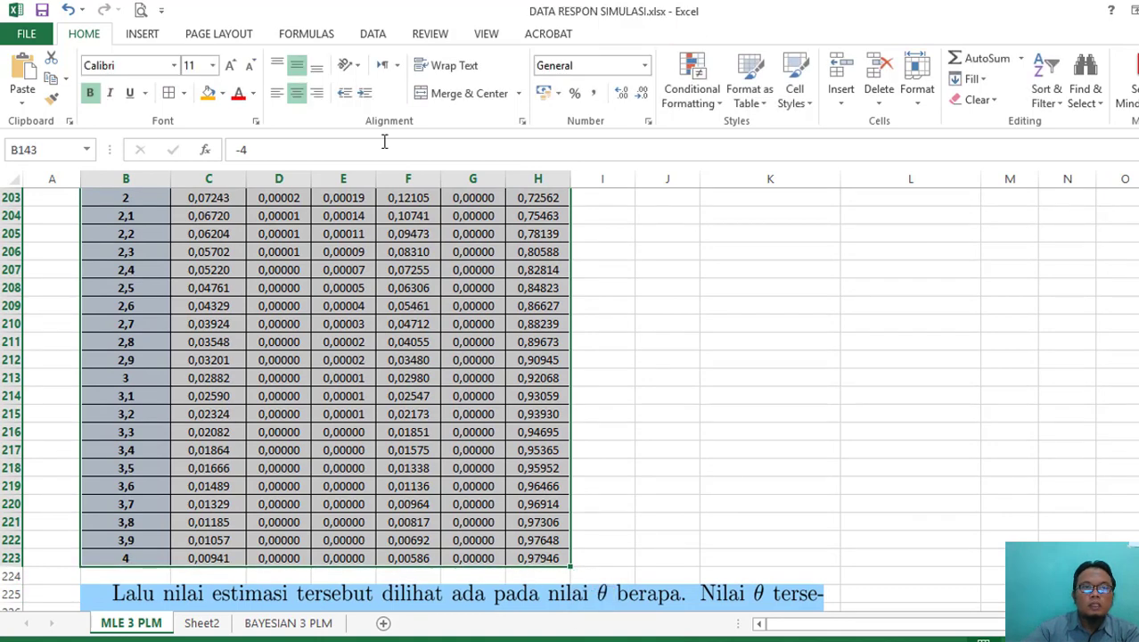
left_click(138, 36)
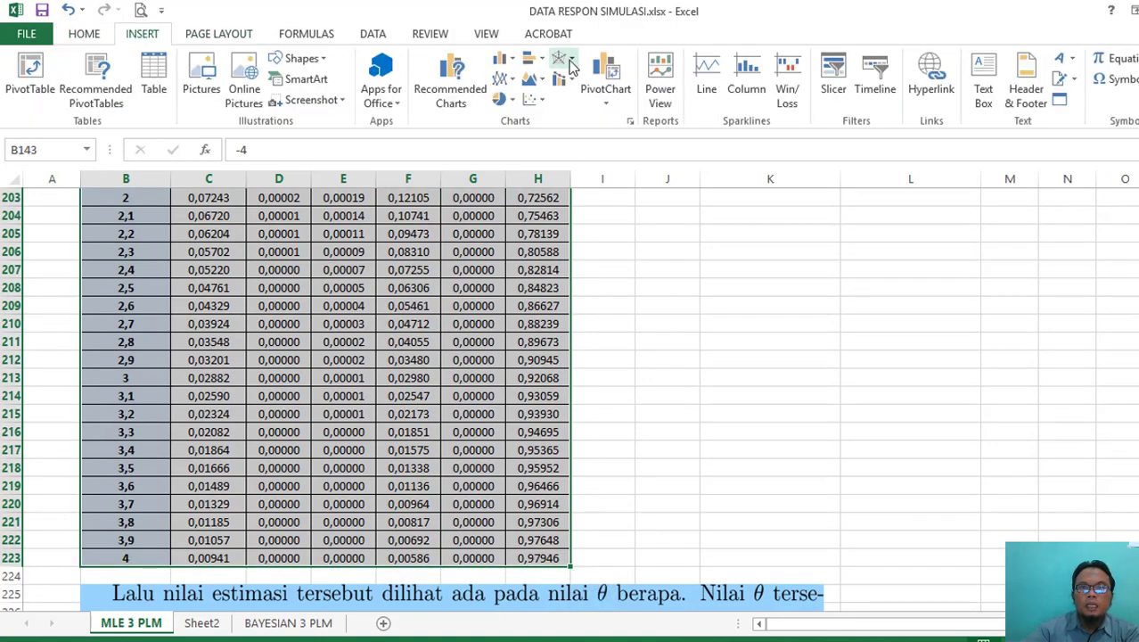
left_click(538, 100)
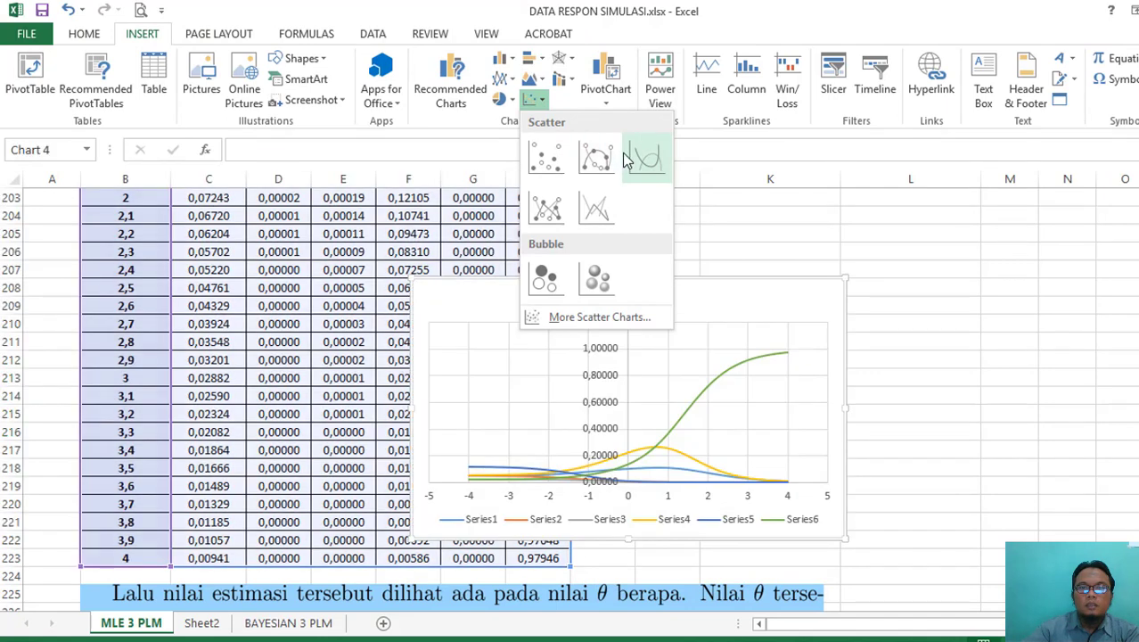
left_click(634, 157)
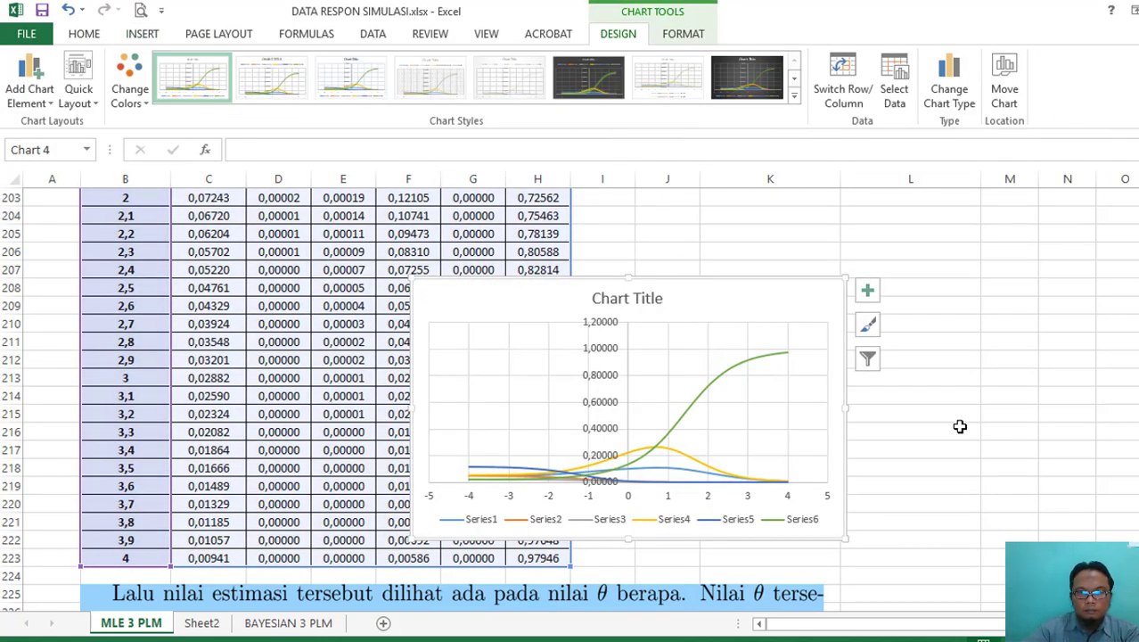
- Place the likelihood chart beside the table, enlarged to about J200:P221, with the style that has an uppercase title and the legend above the plot
mouse_move(781, 303)
left_mouse_down()
mouse_move(874, 254)
mouse_move(907, 222)
left_mouse_up()
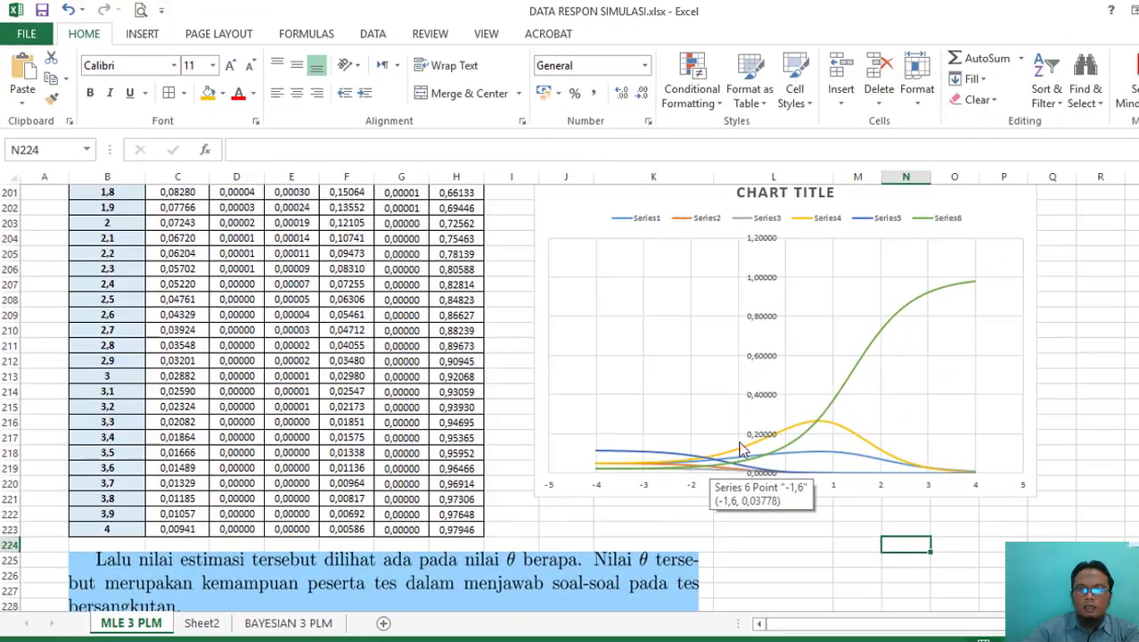
scroll(889, 307, "up", 1)
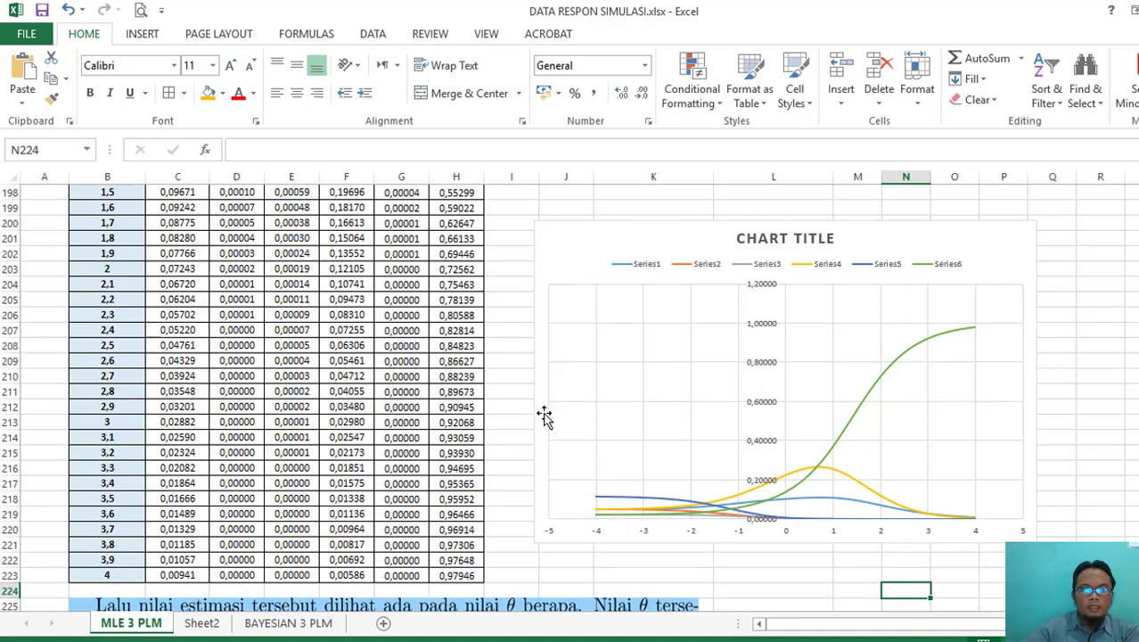
scroll(550, 378, "up", 1)
scroll(545, 375, "up", 6)
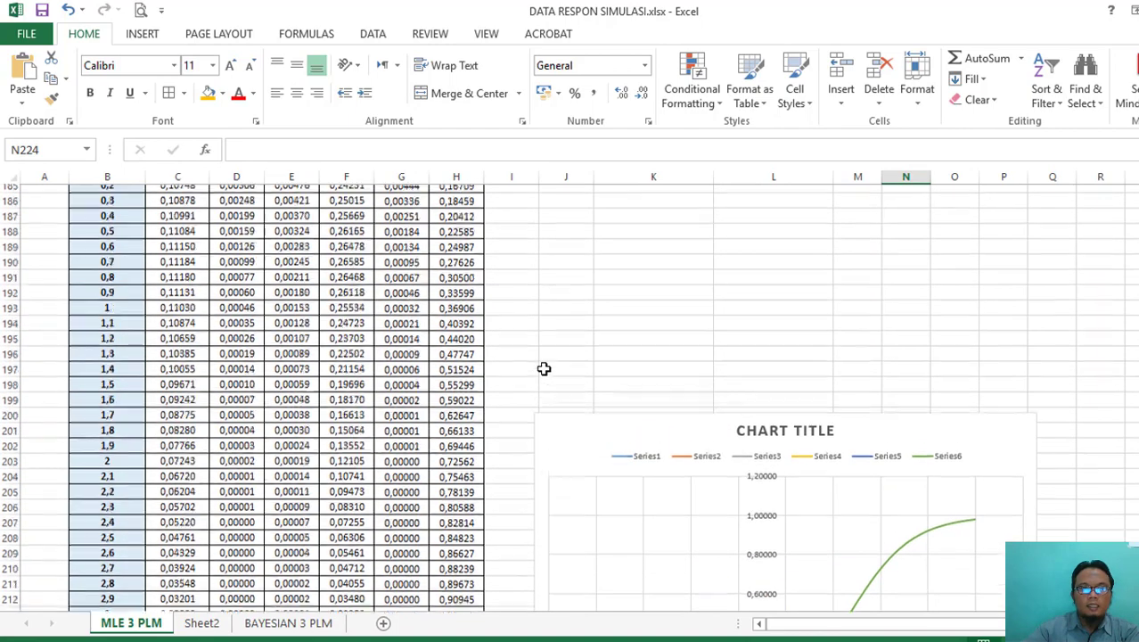
scroll(544, 368, "up", 16)
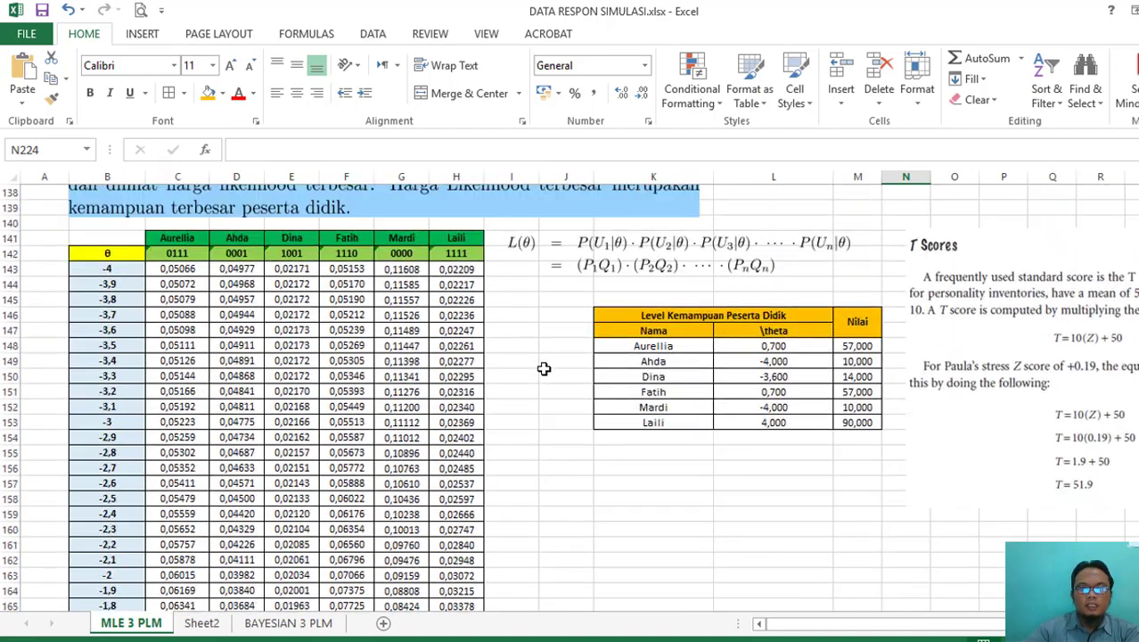
scroll(543, 368, "up", 3)
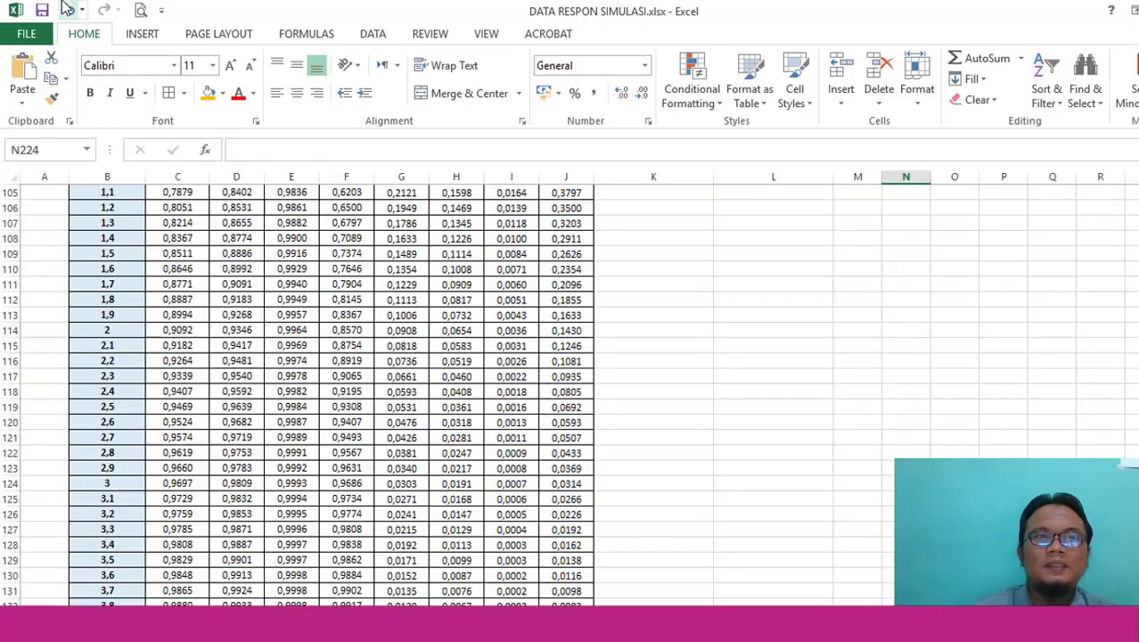
scroll(566, 364, "up", 20)
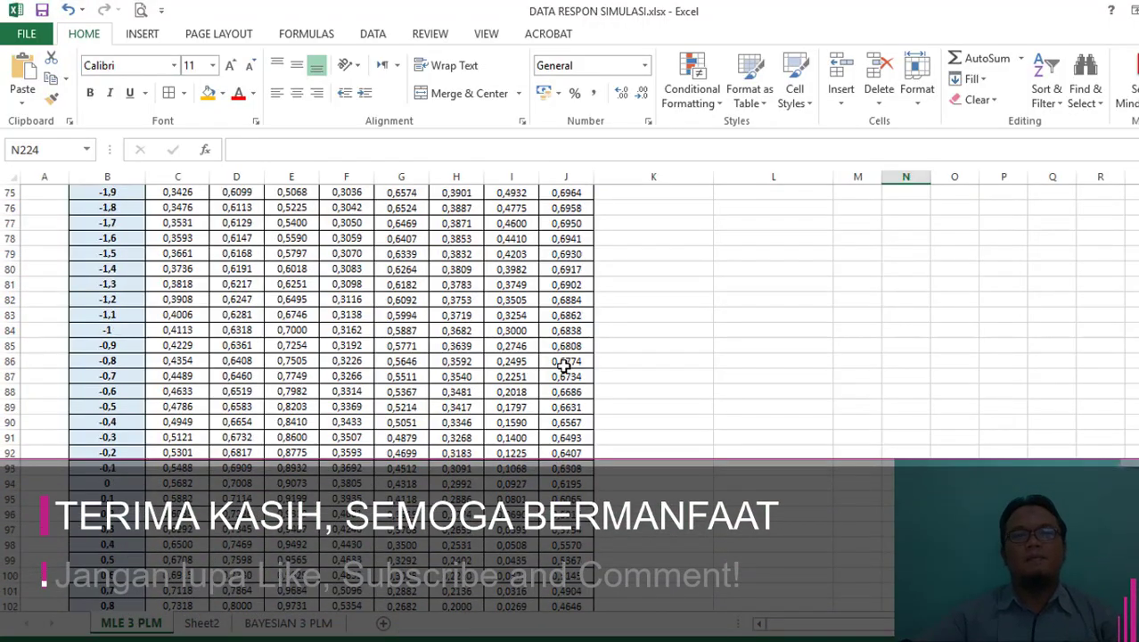
scroll(537, 304, "up", 2)
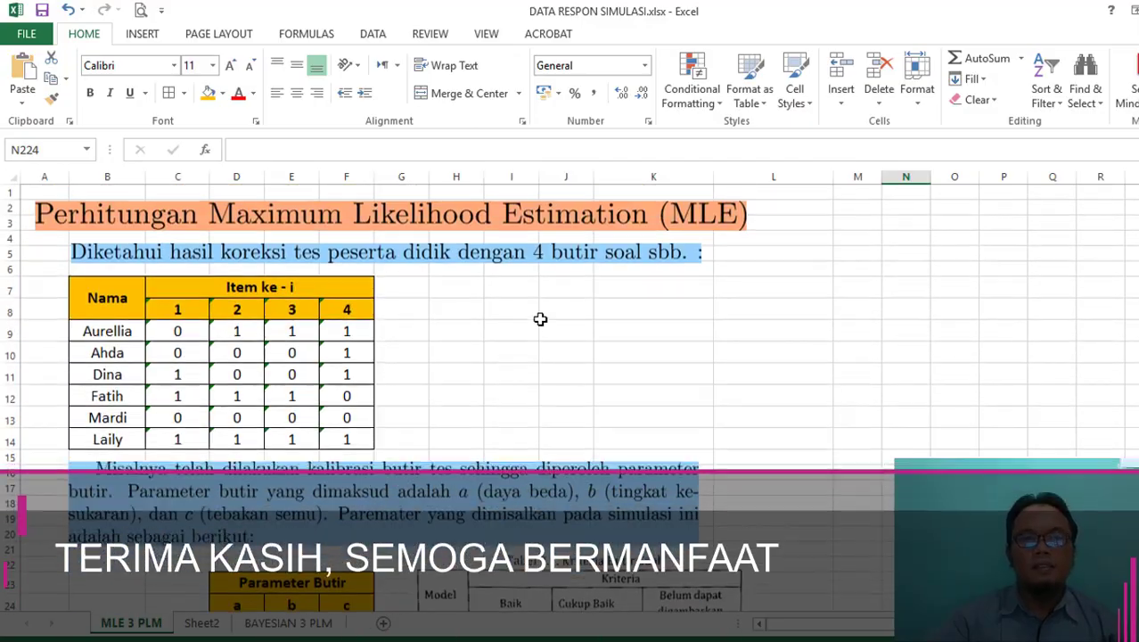